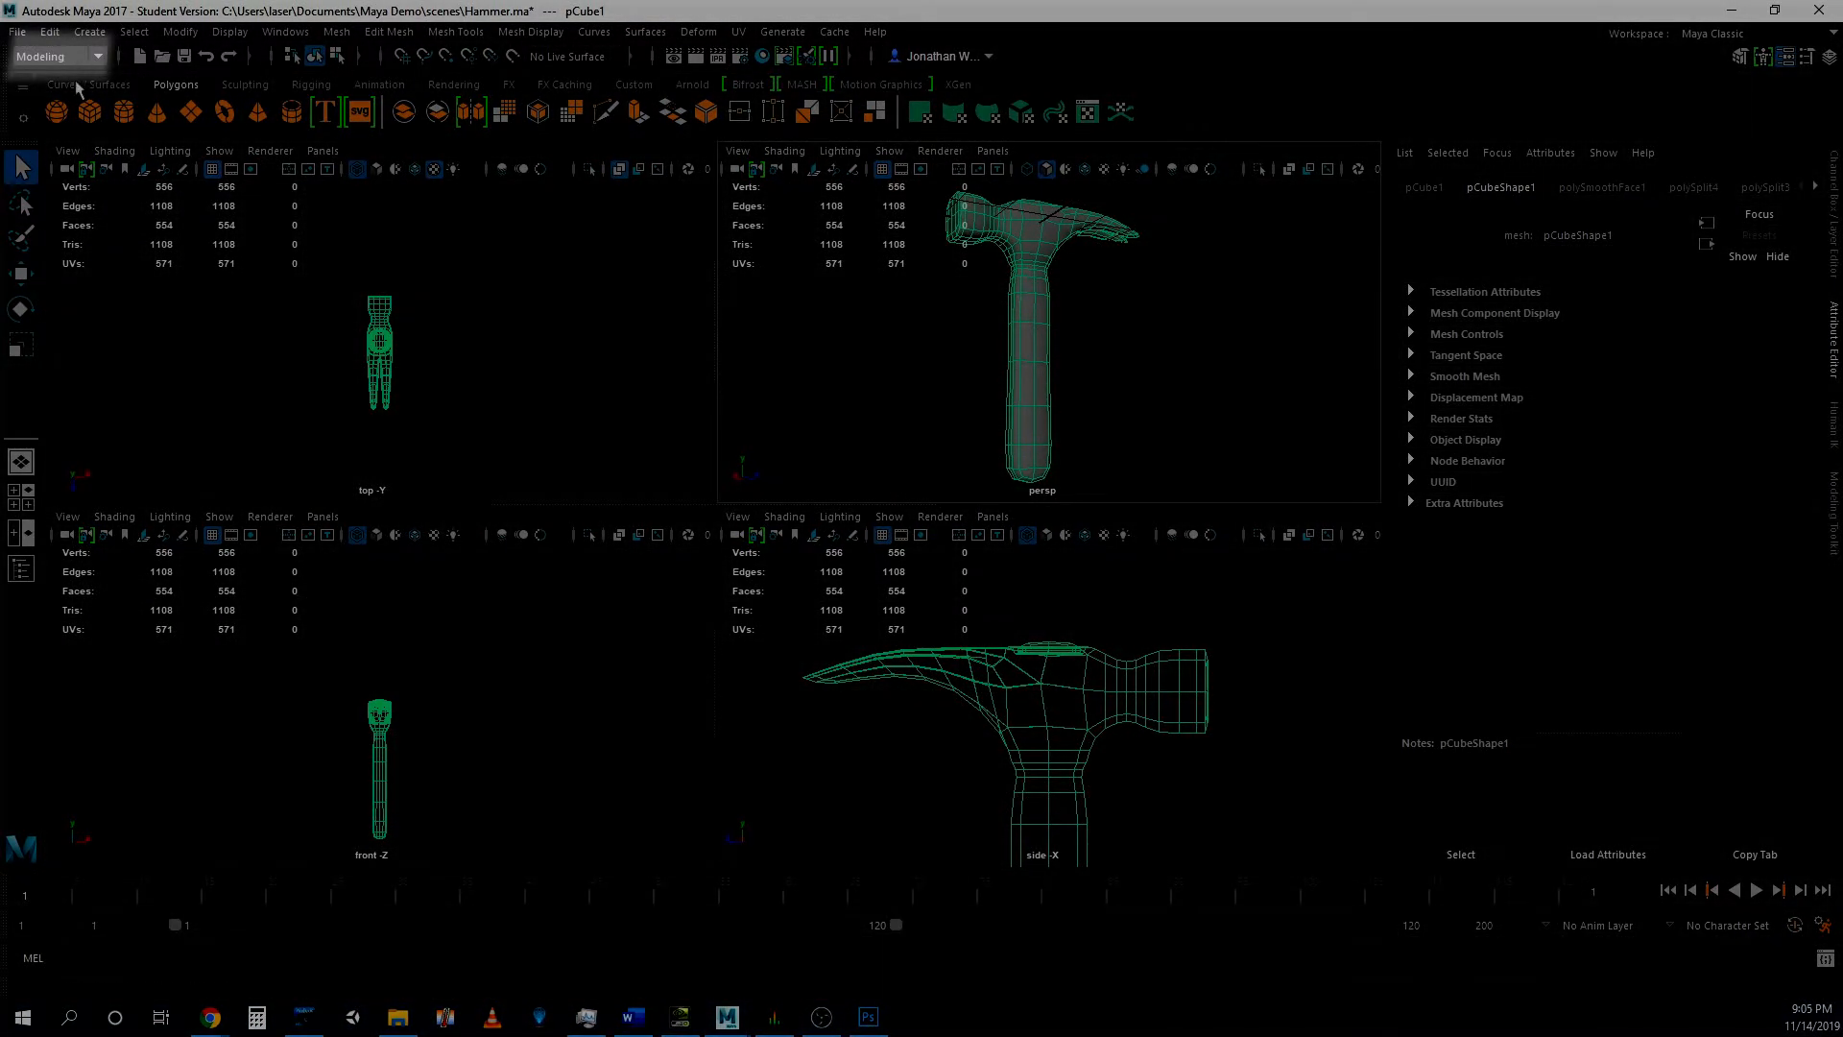
- With the Modeling menu set active, open the UV Editor and narrow its window so the perspective view stays uncovered
{"action": "left_click", "coordinate": [67, 56]}
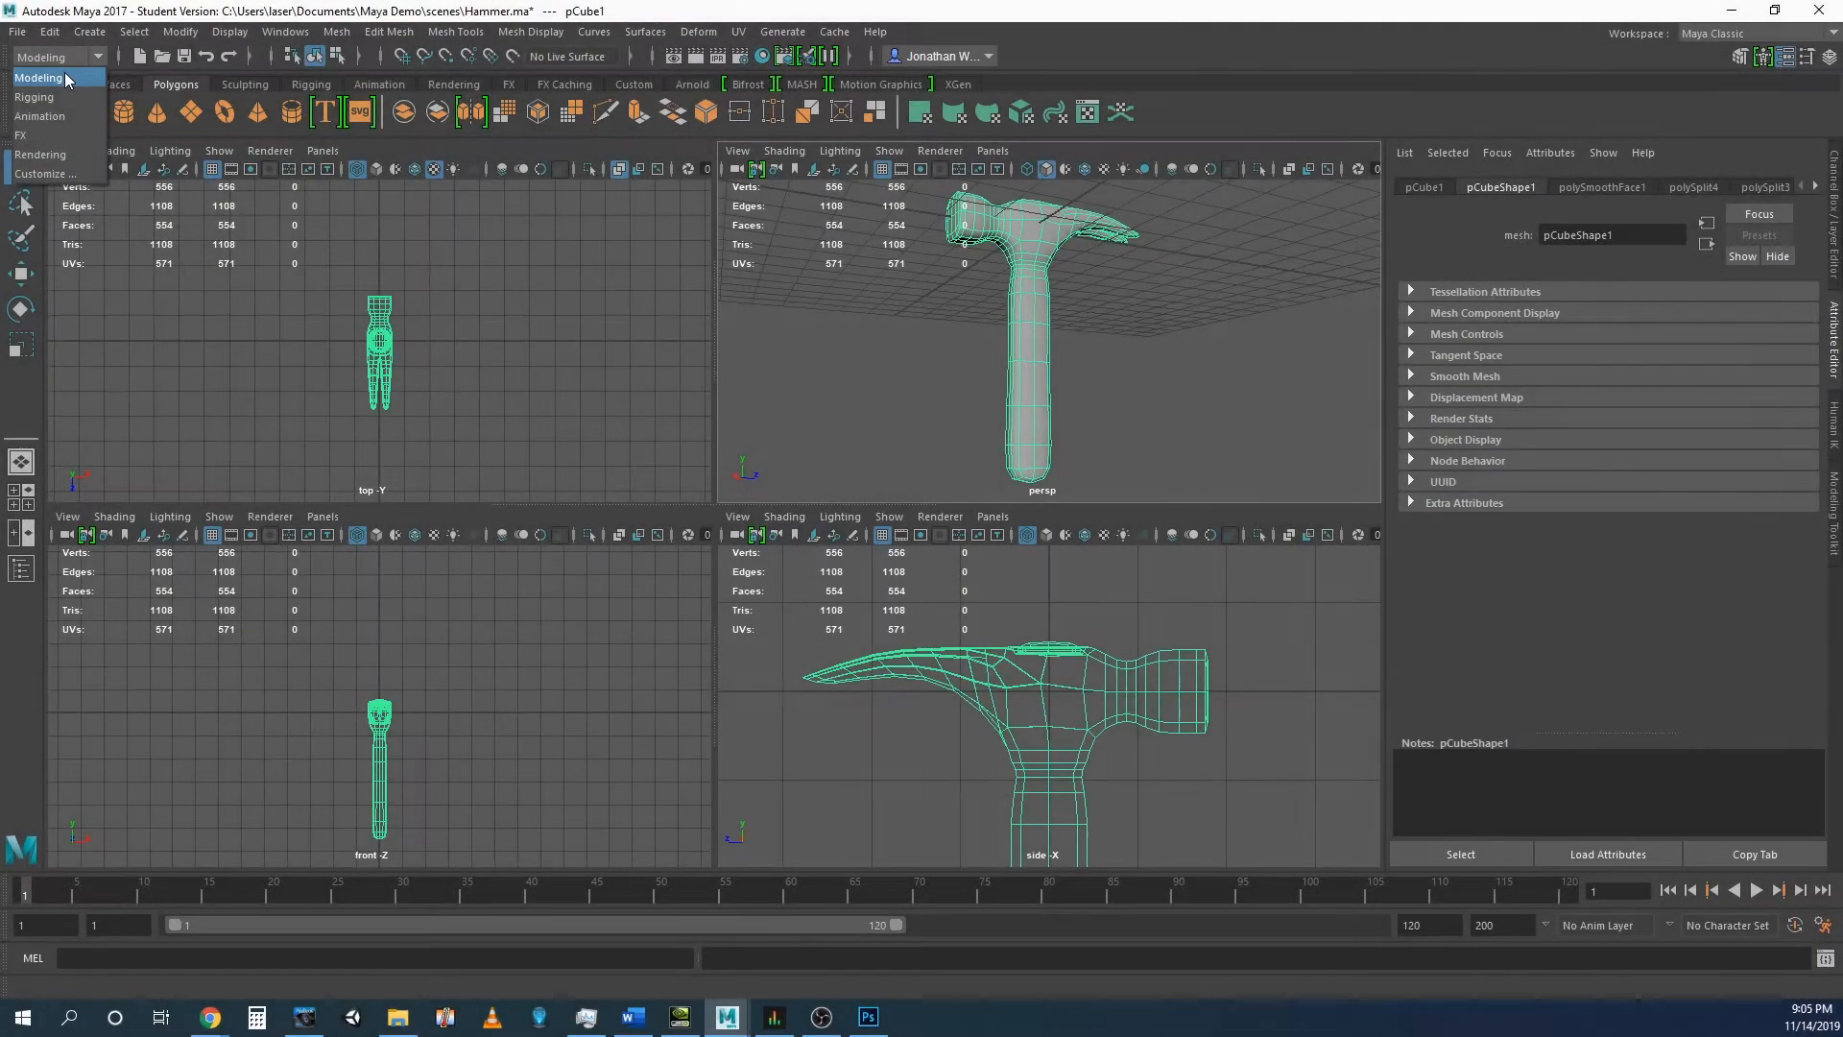
{"action": "left_click", "coordinate": [64, 73]}
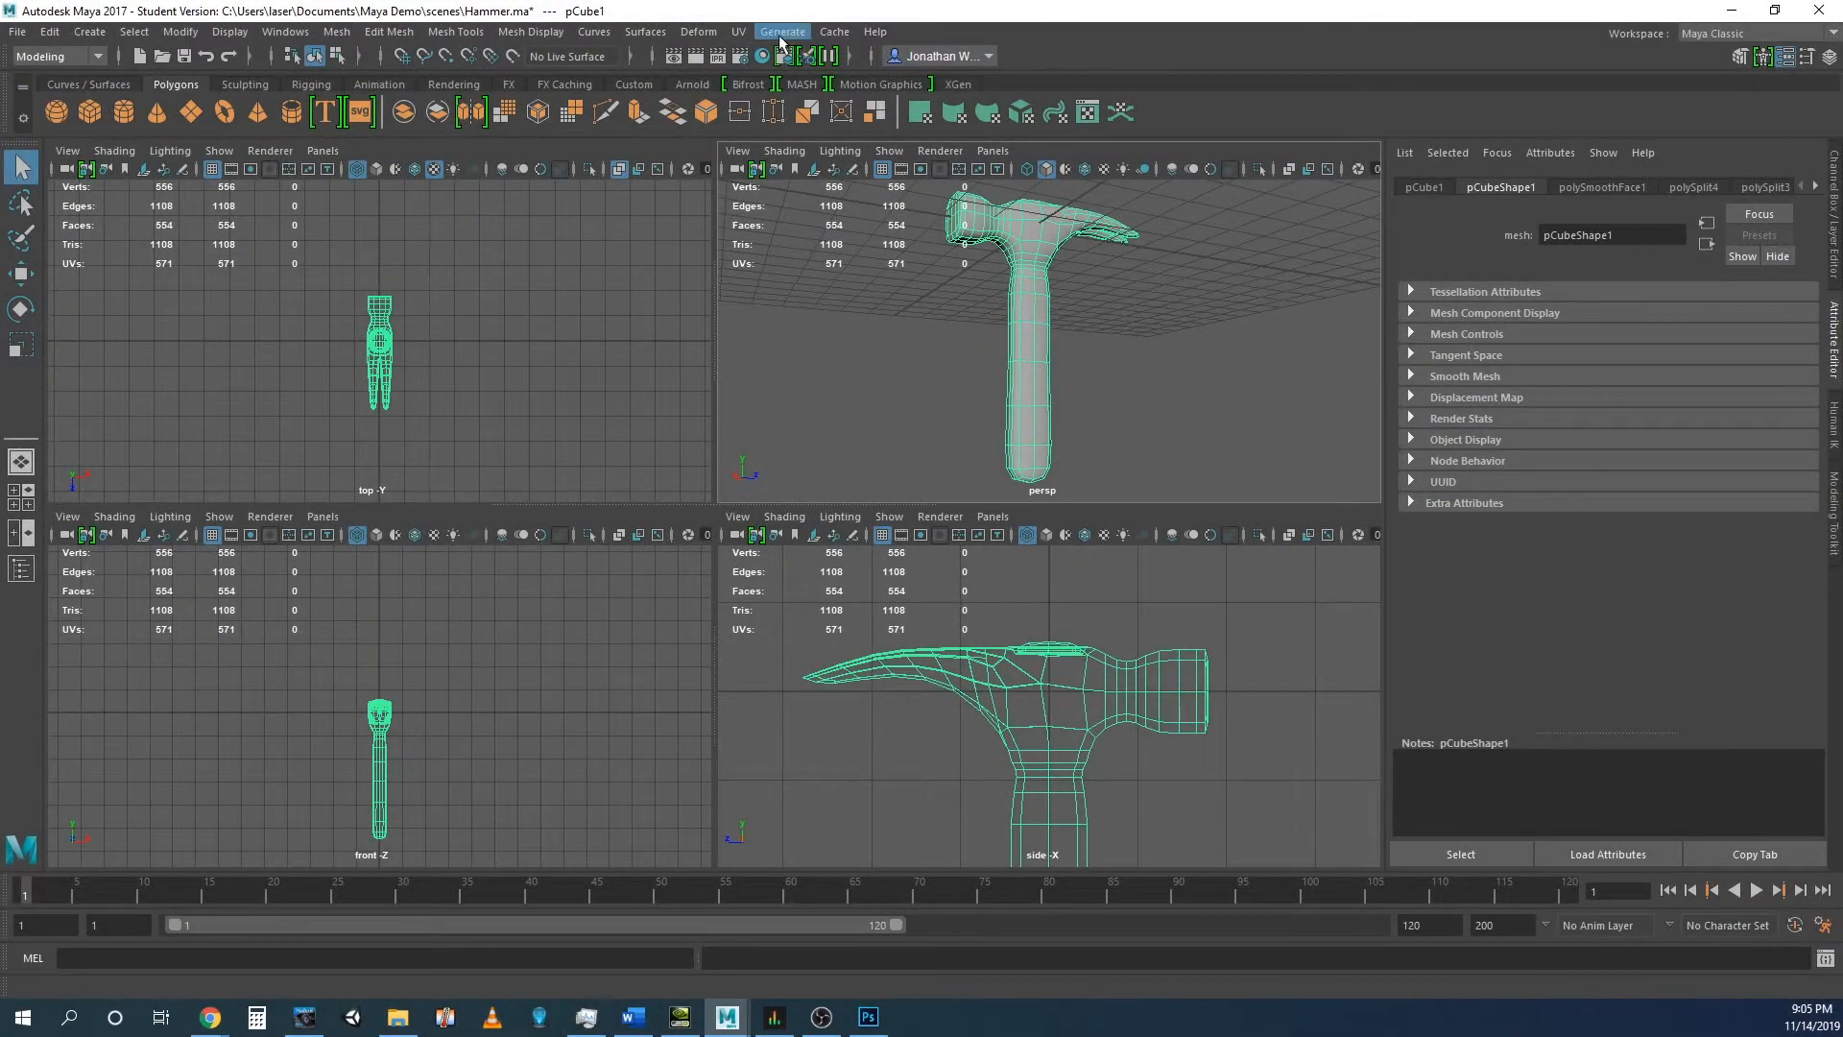
{"action": "left_click", "coordinate": [745, 35]}
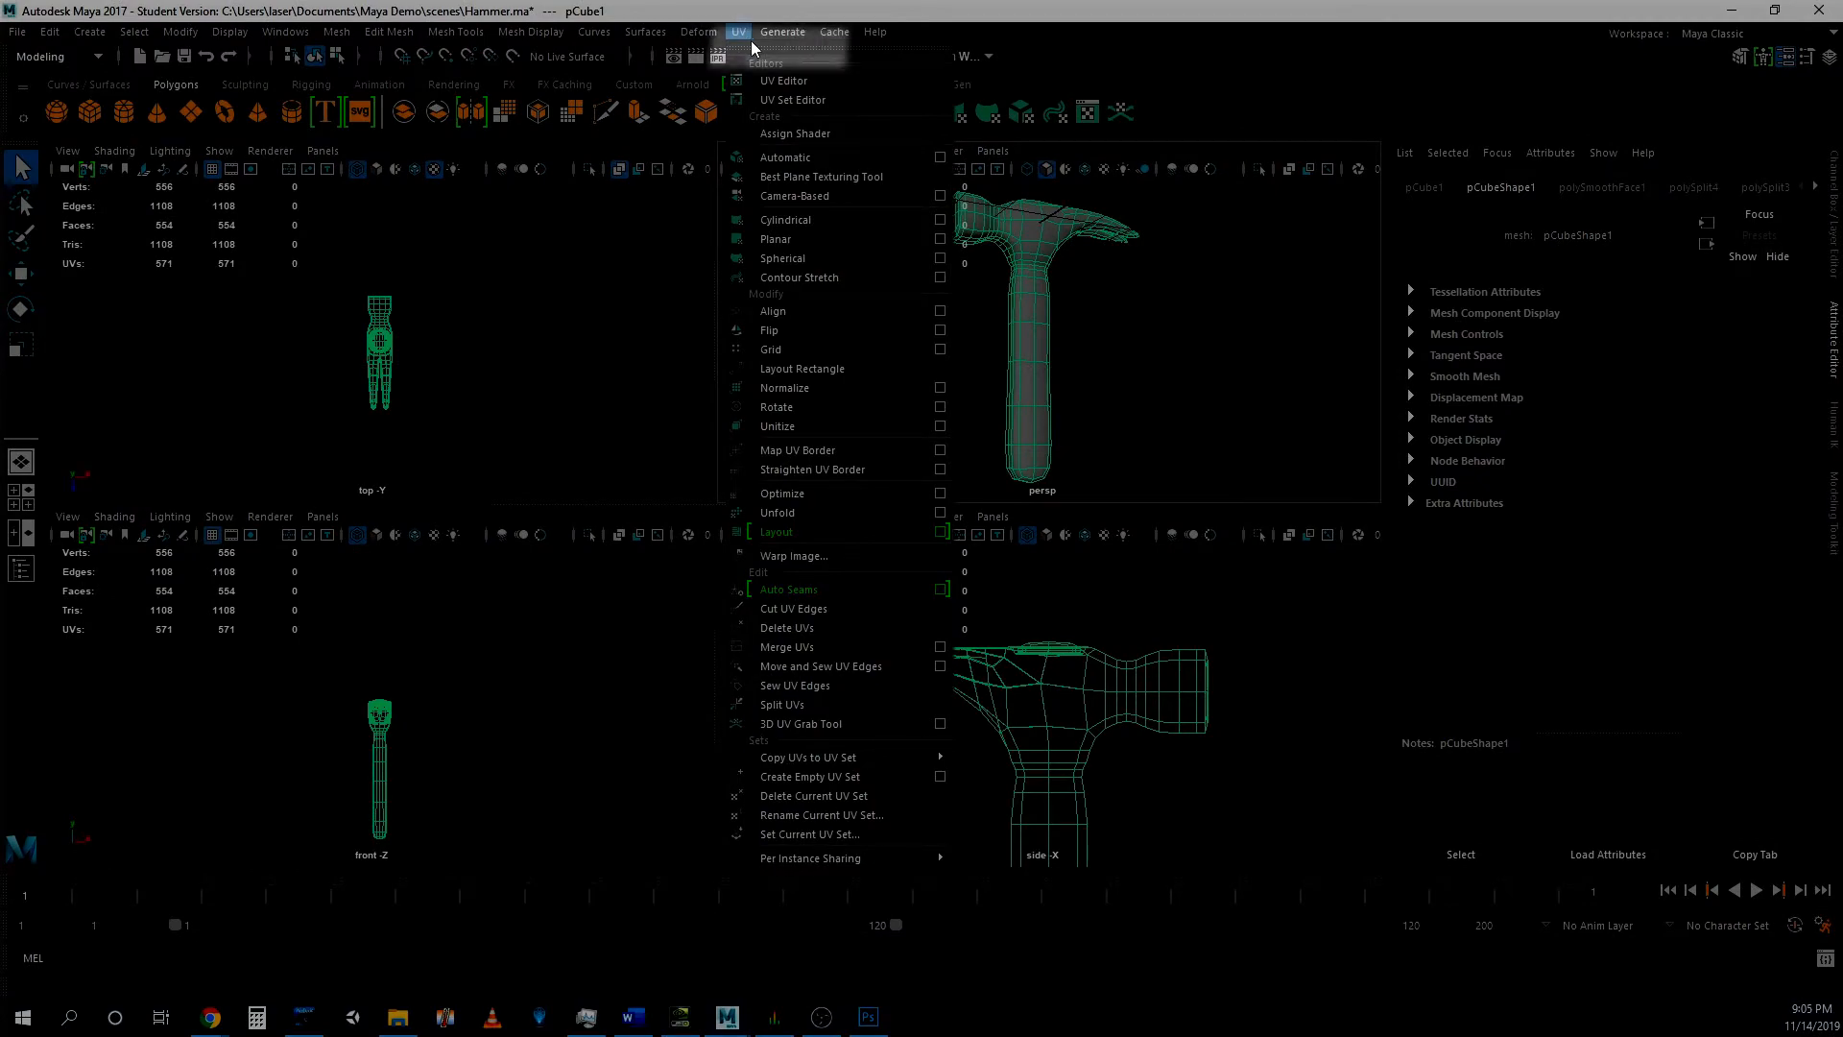
{"action": "left_click", "coordinate": [787, 80]}
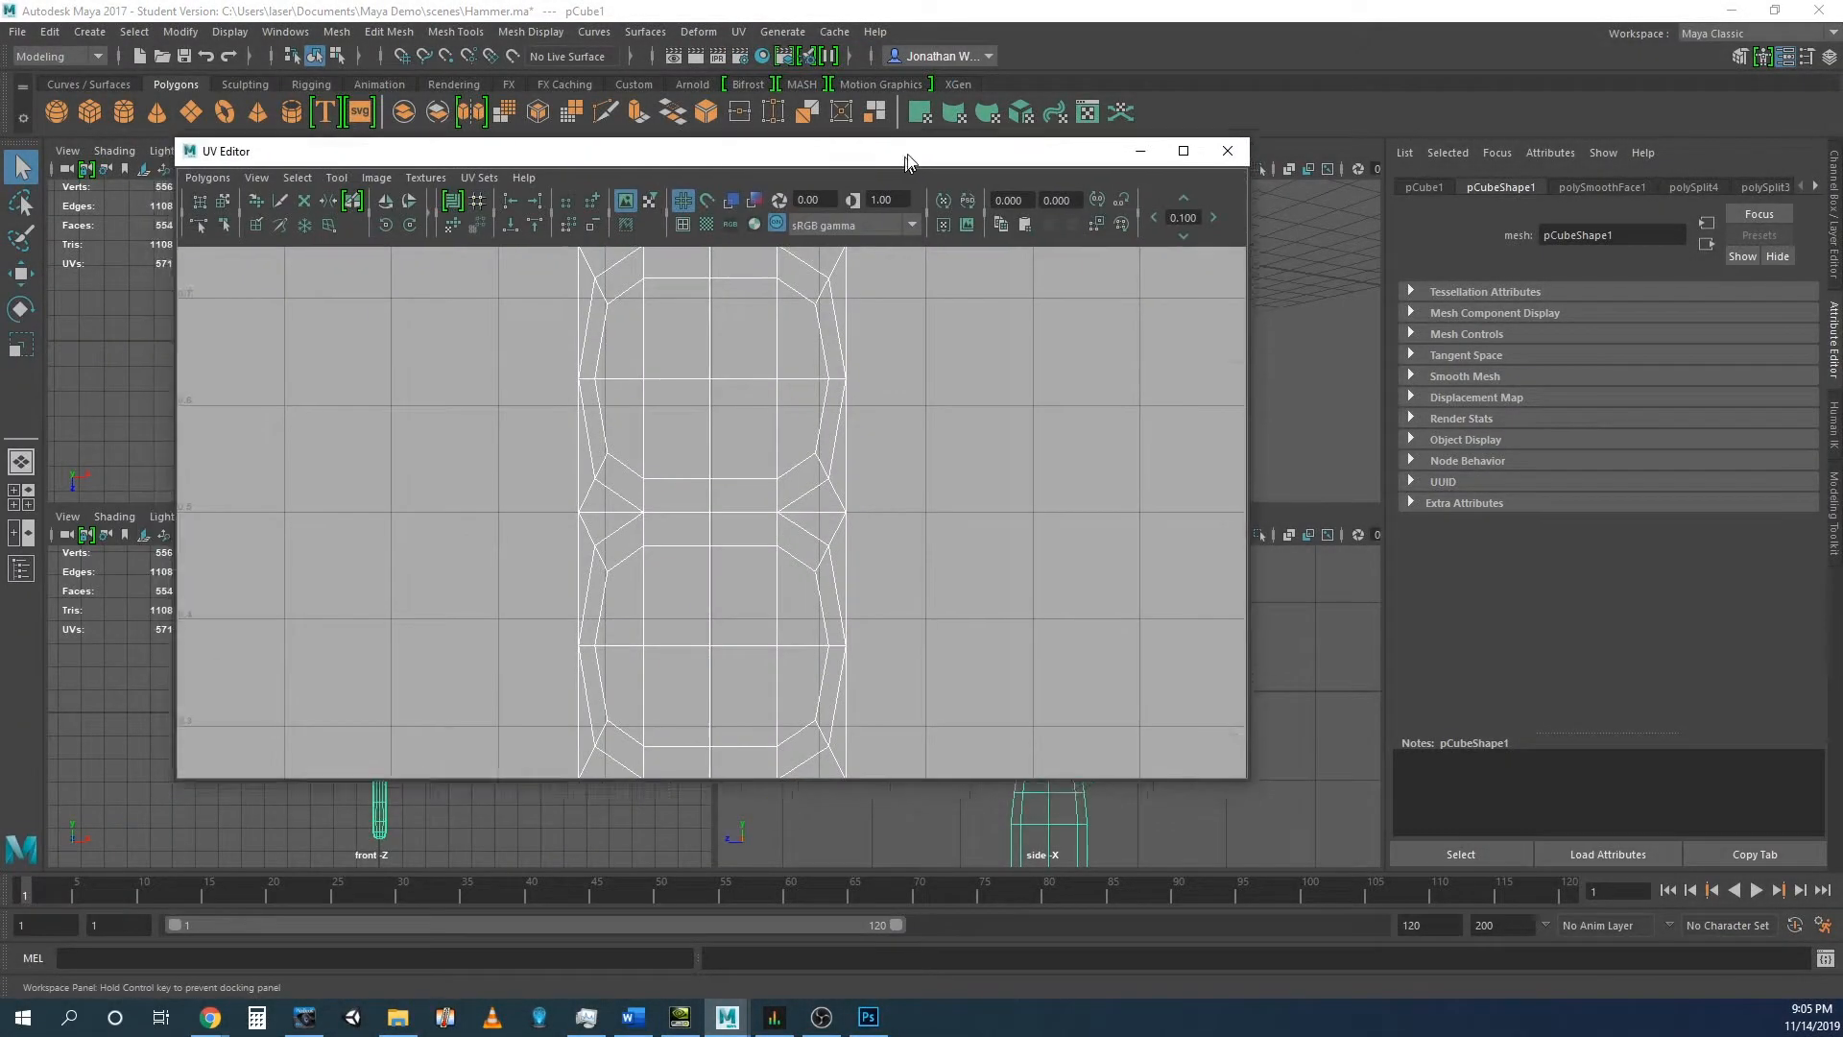
{"action": "left_click_drag", "start_coordinate": [907, 161], "coordinate": [918, 118]}
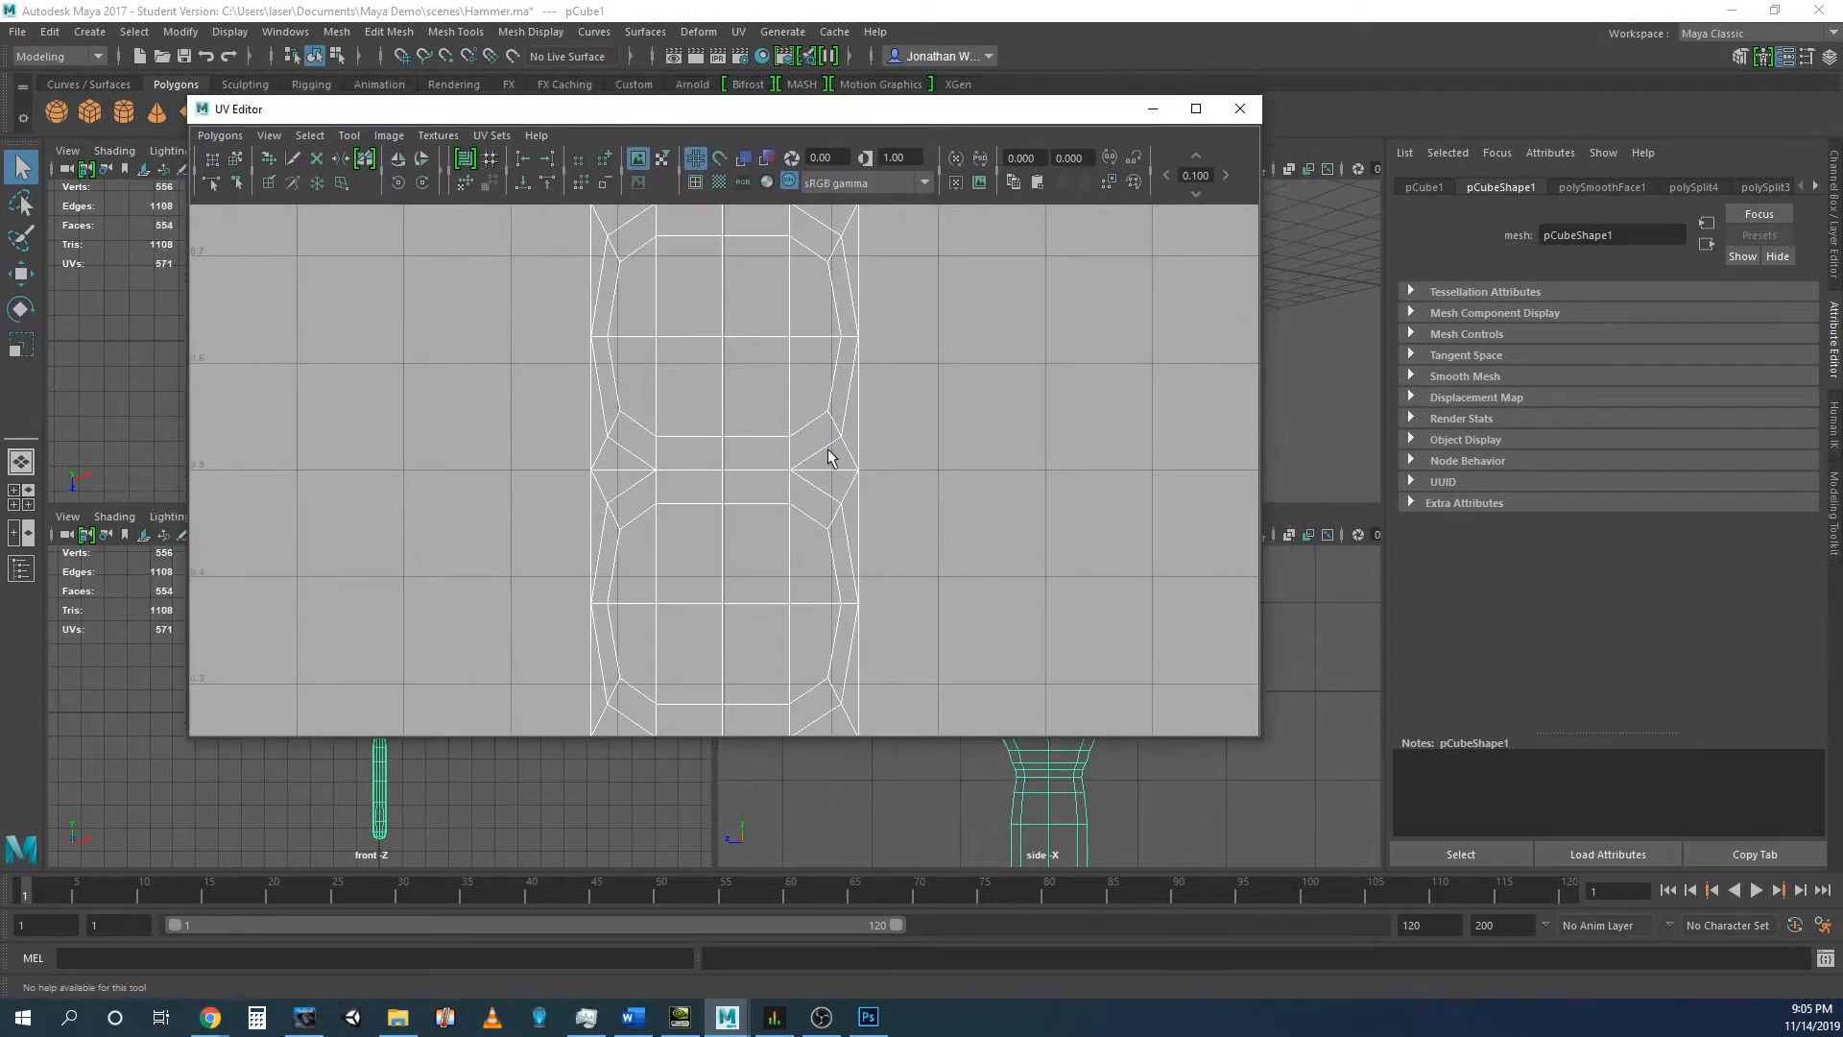
{"action": "key", "text": "f"}
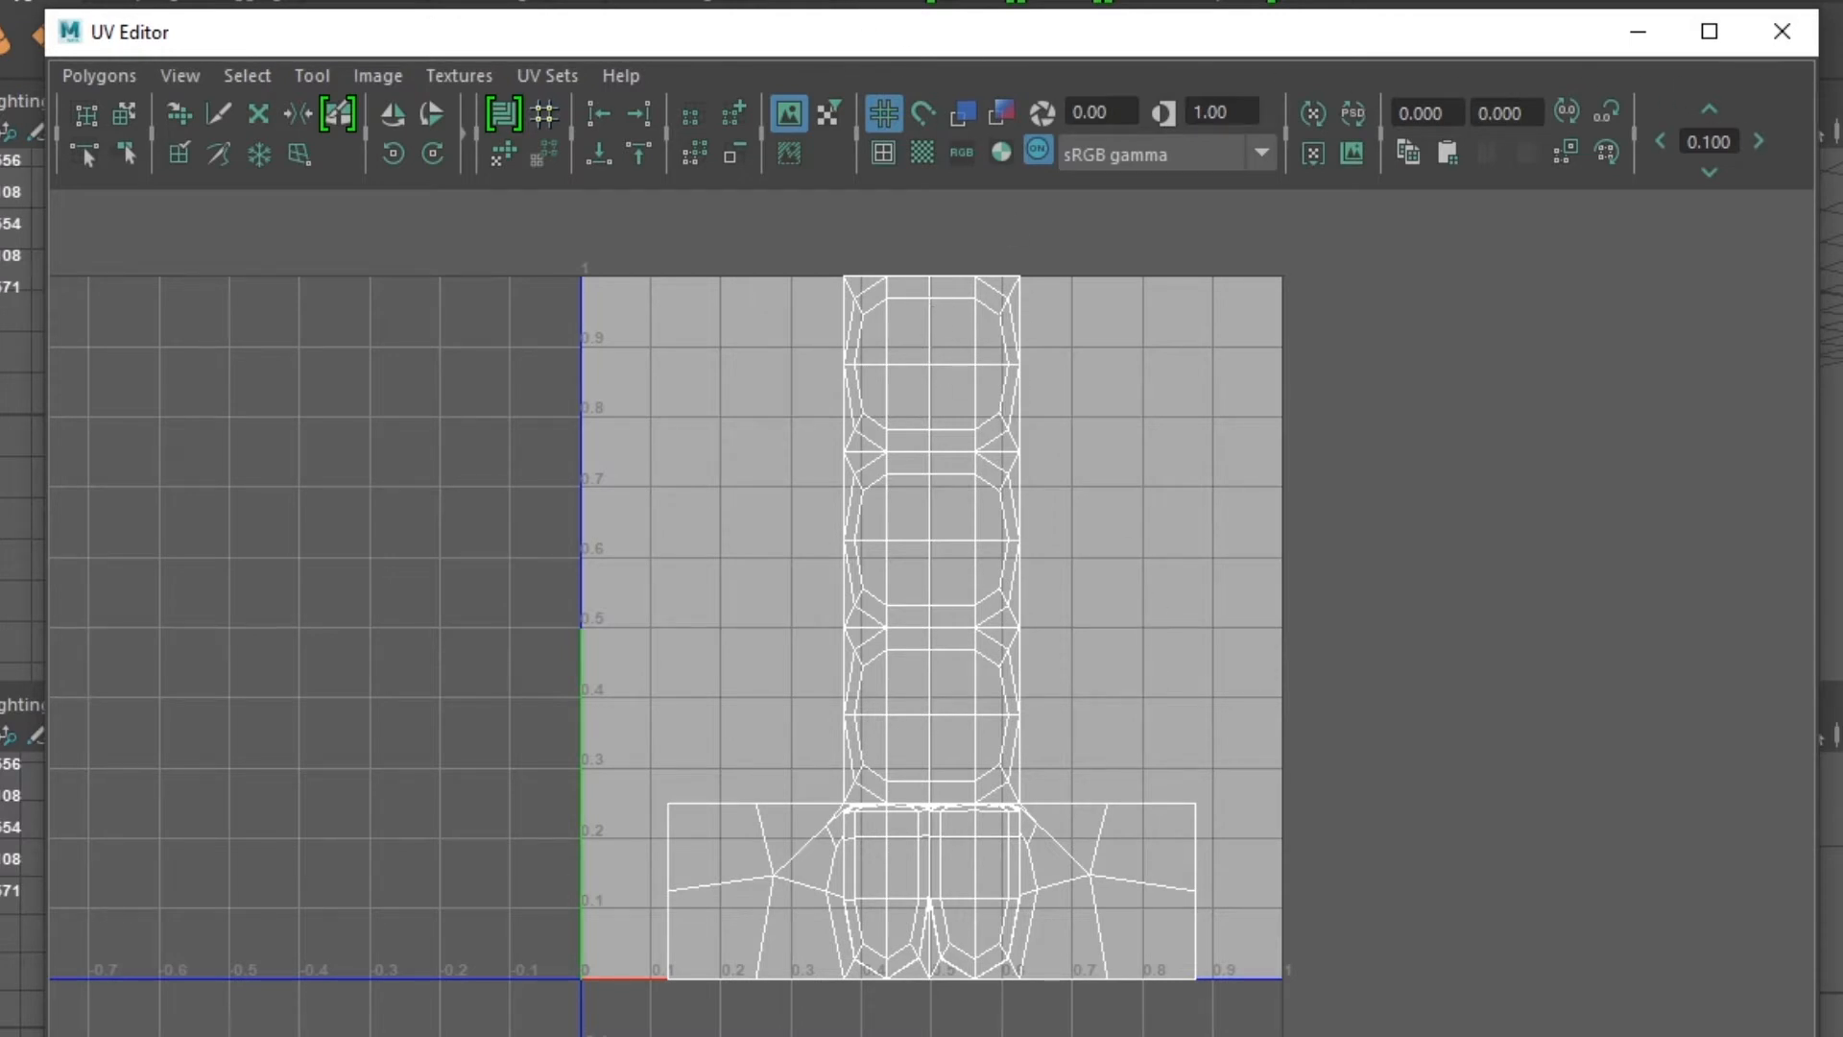
{"action": "left_click_drag", "start_coordinate": [1818, 255], "coordinate": [1225, 261]}
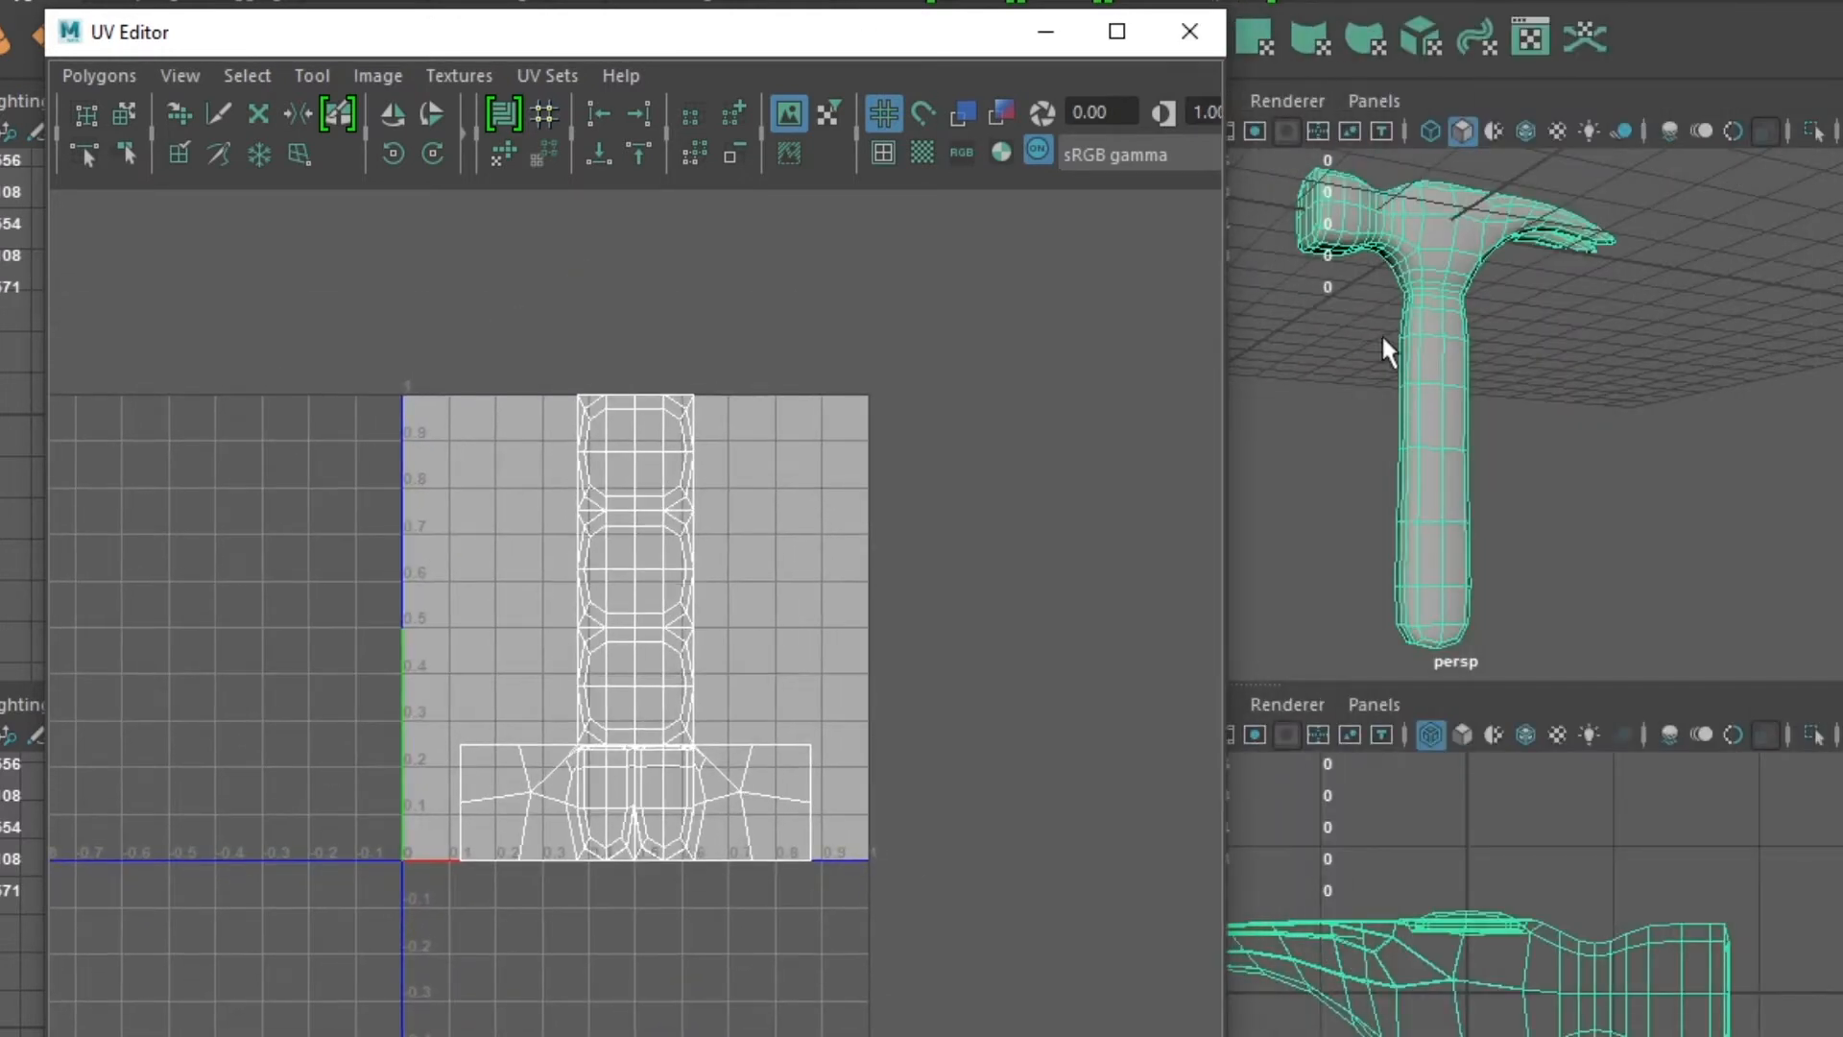
- Return the hammer to Object Mode and apply Automatic UV mapping to the whole mesh
{"action": "right_click_drag", "start_coordinate": [1419, 393], "coordinate": [1437, 480]}
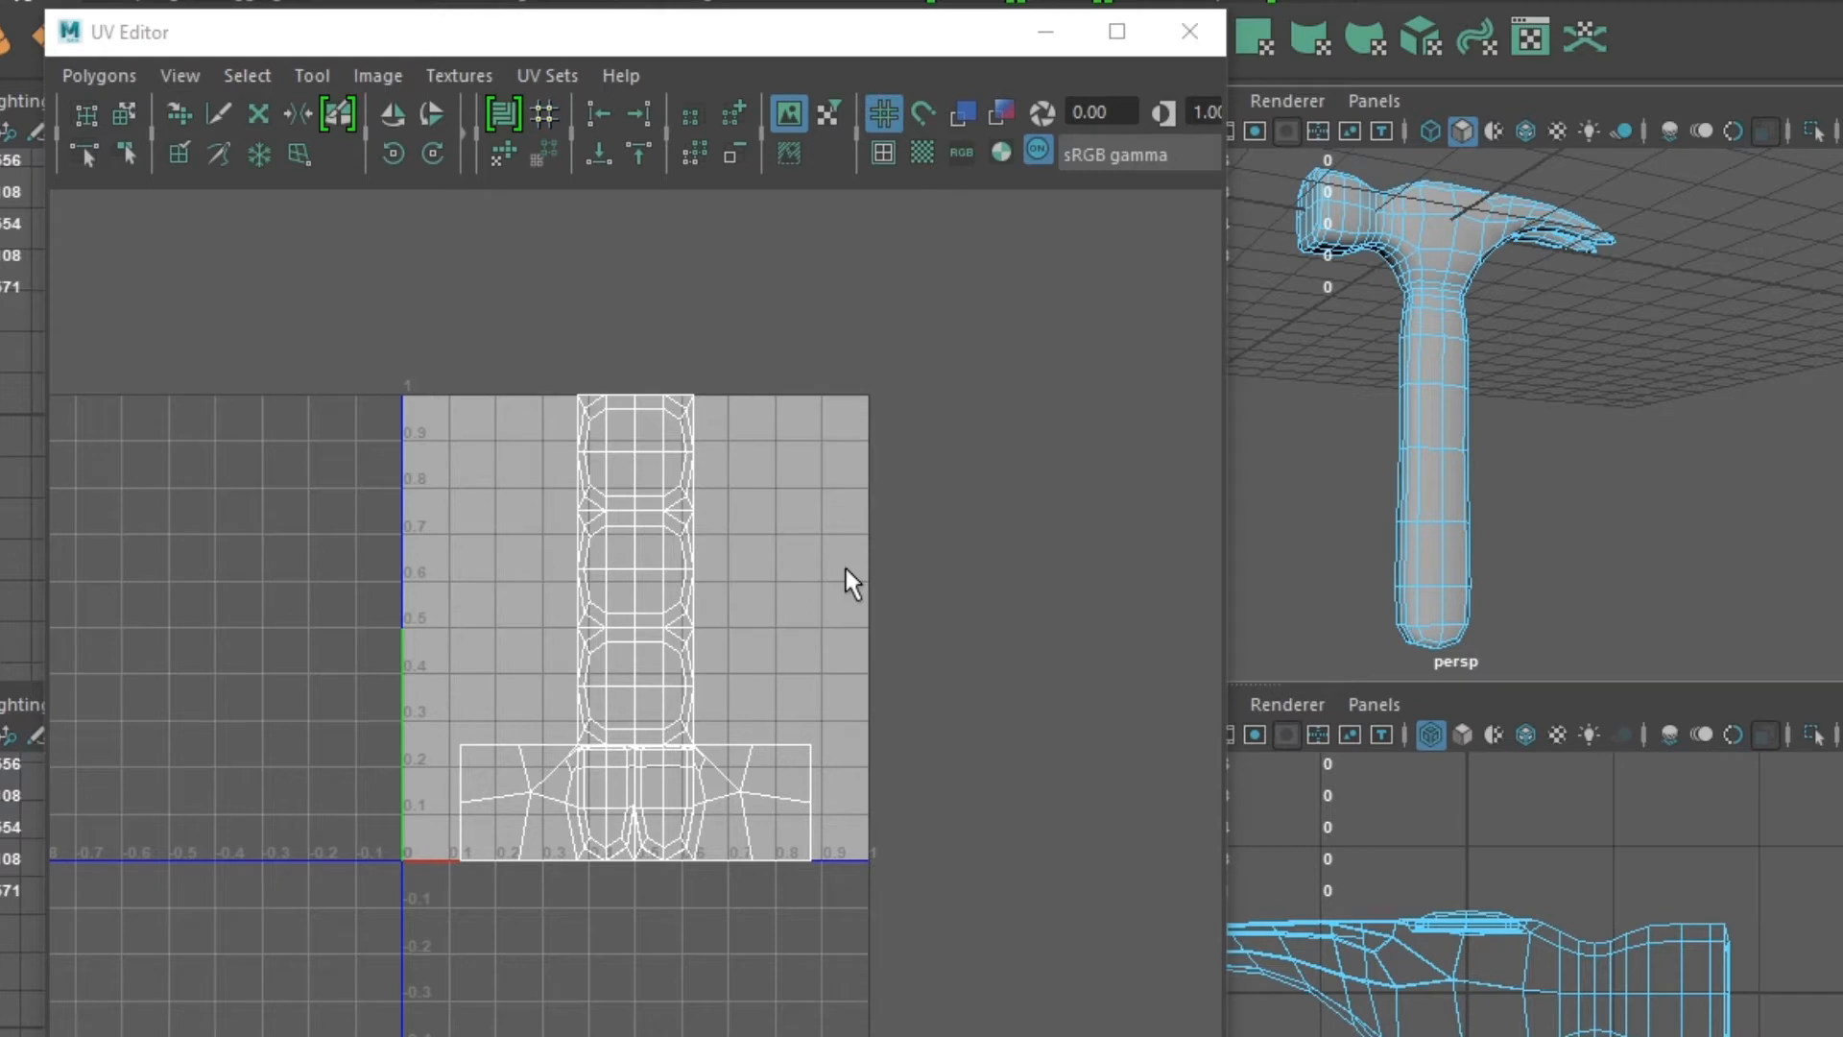
{"action": "right_click", "coordinate": [1430, 476]}
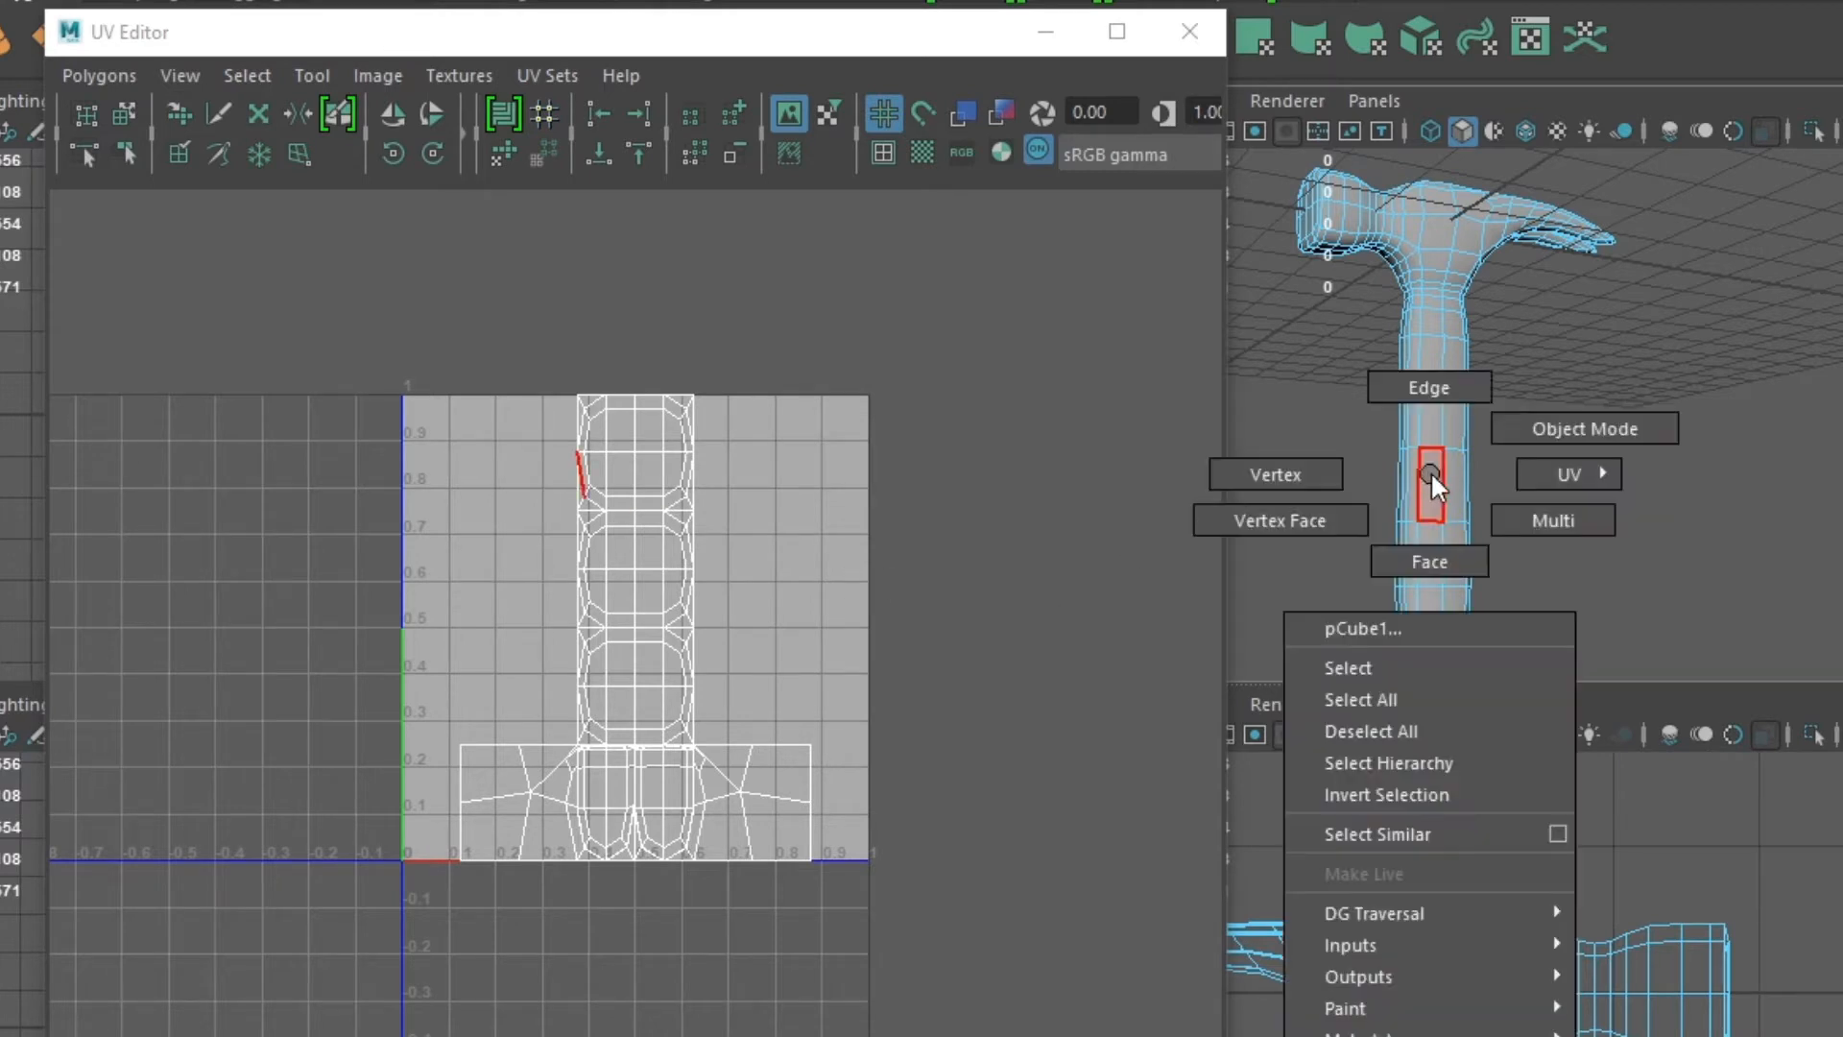
{"action": "left_click", "coordinate": [1501, 430]}
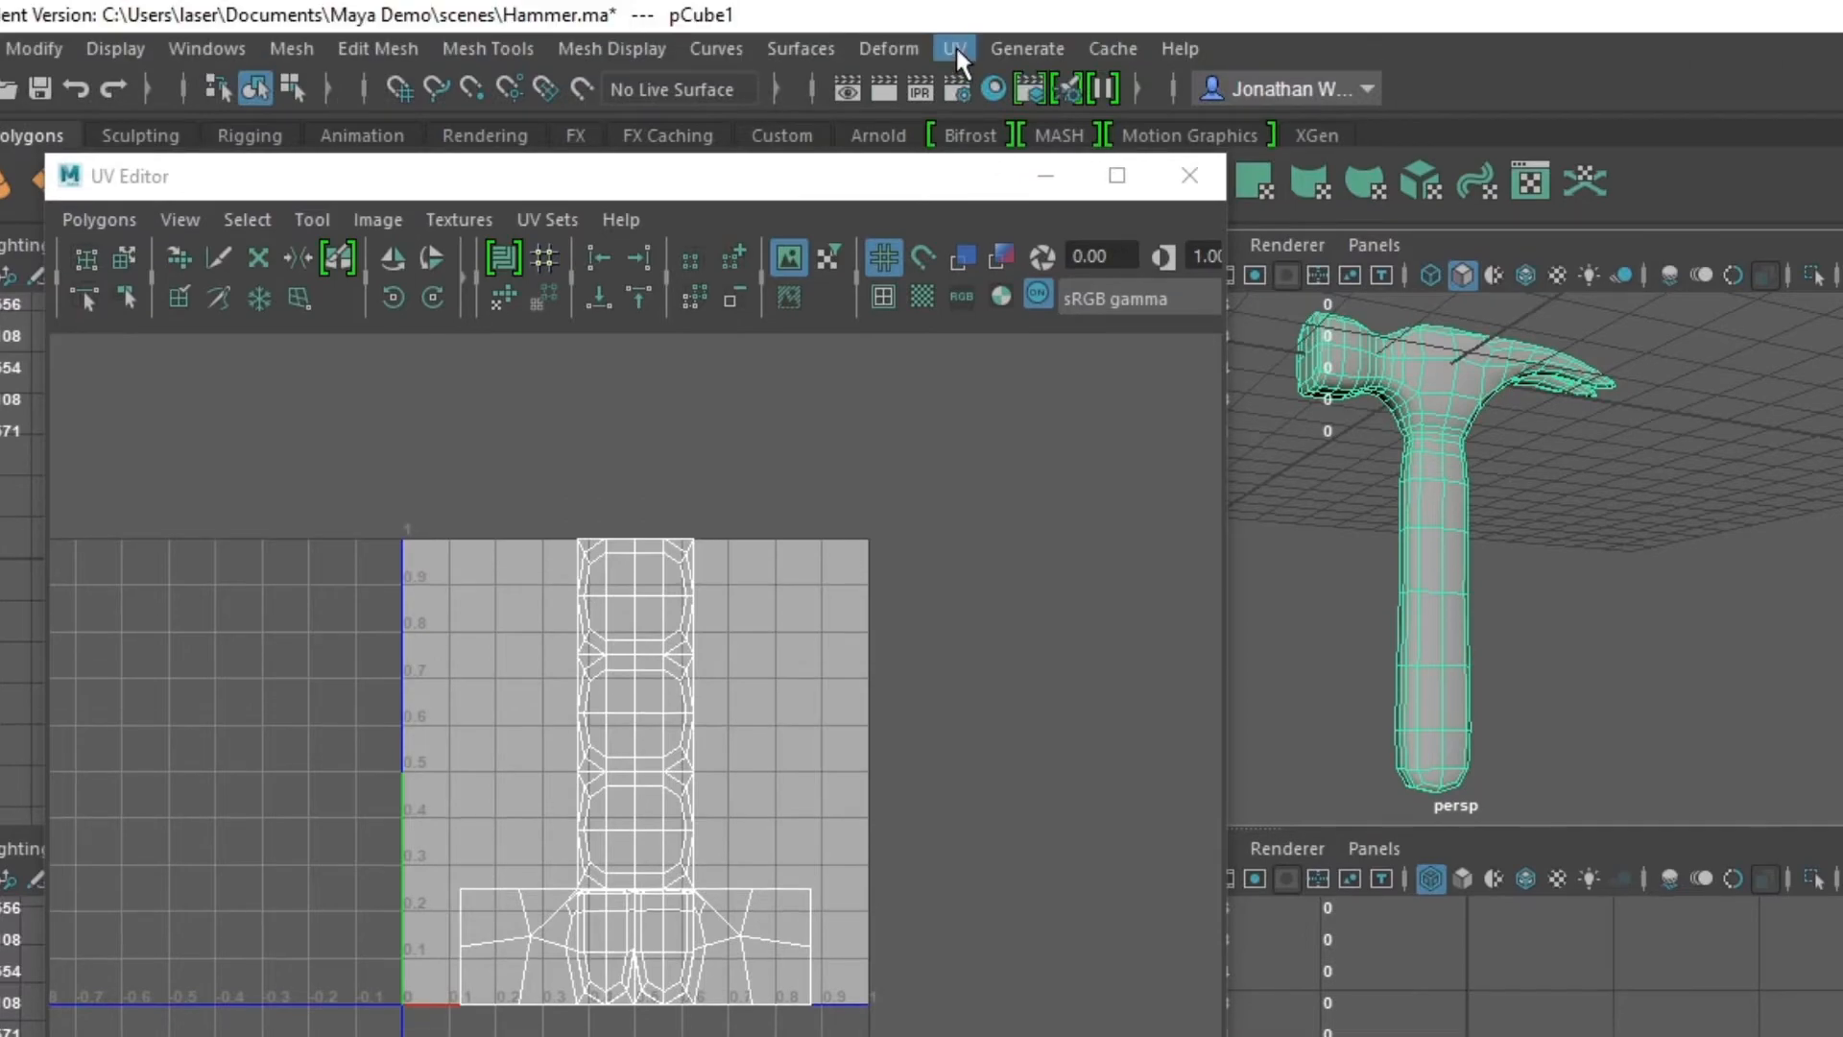
{"action": "left_click", "coordinate": [956, 48]}
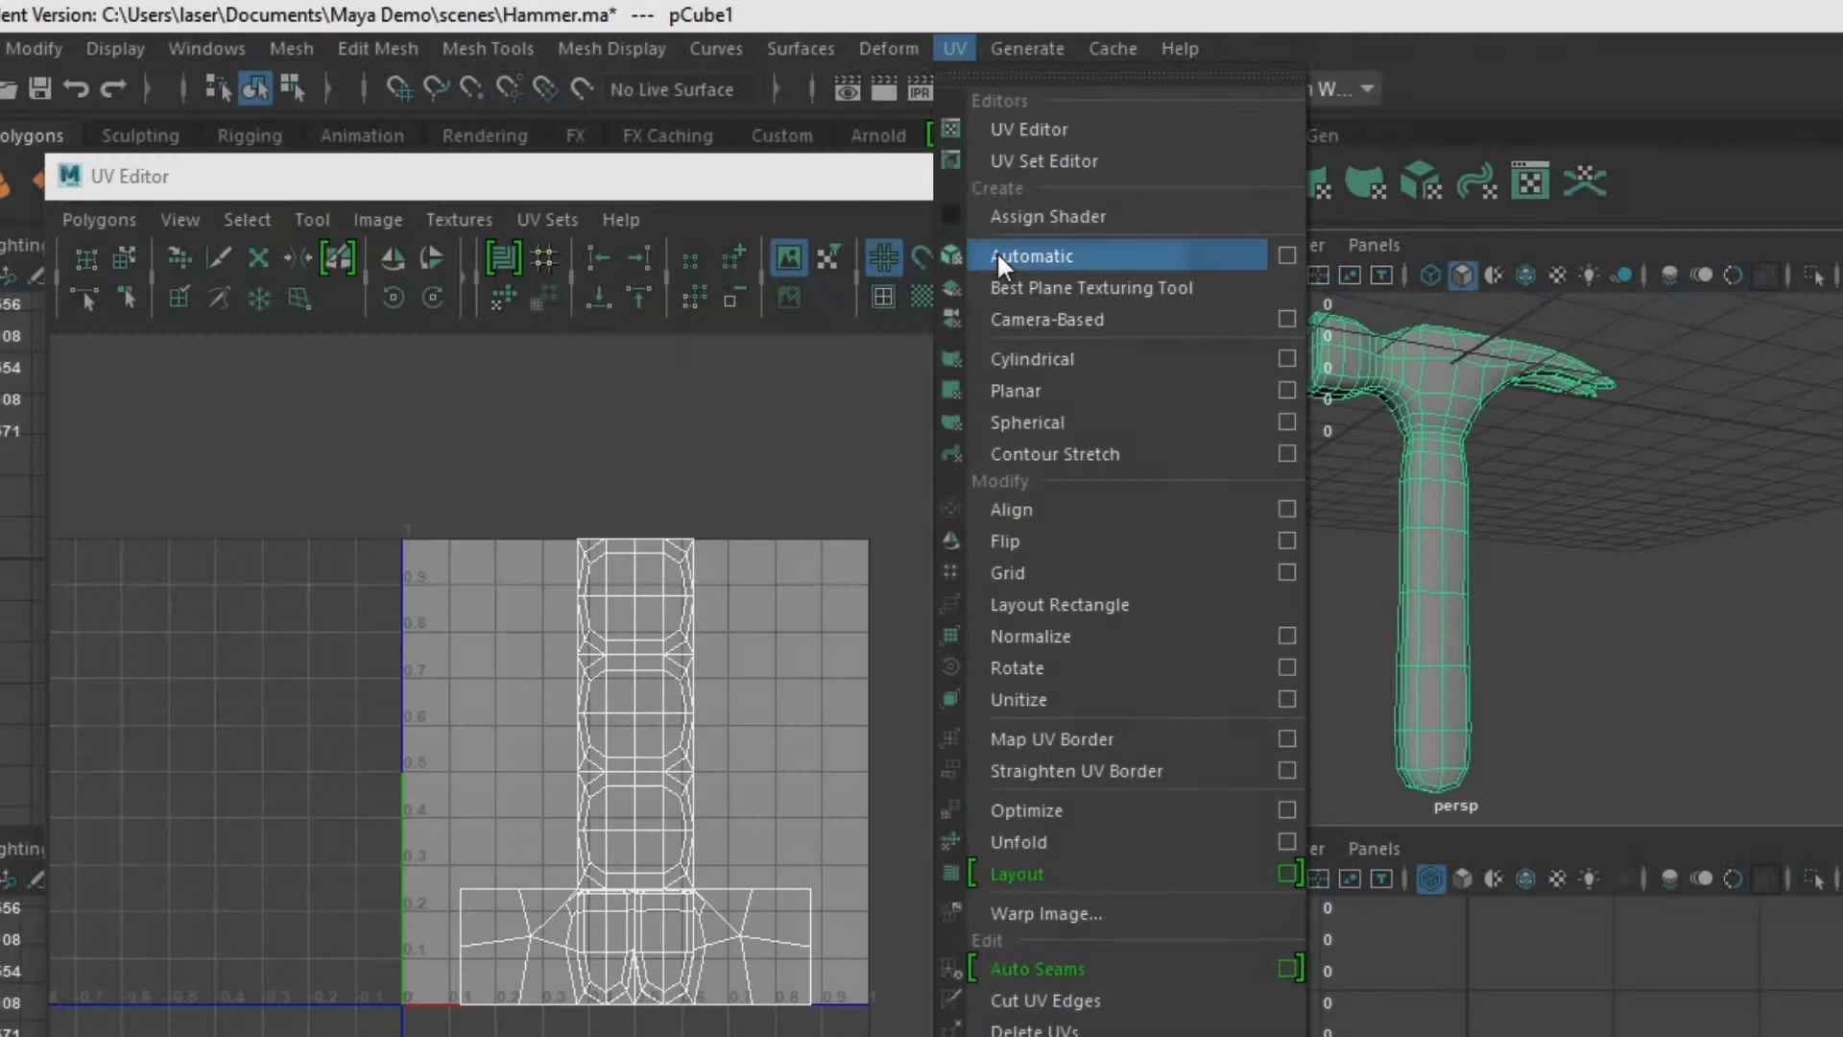
{"action": "left_click", "coordinate": [997, 253]}
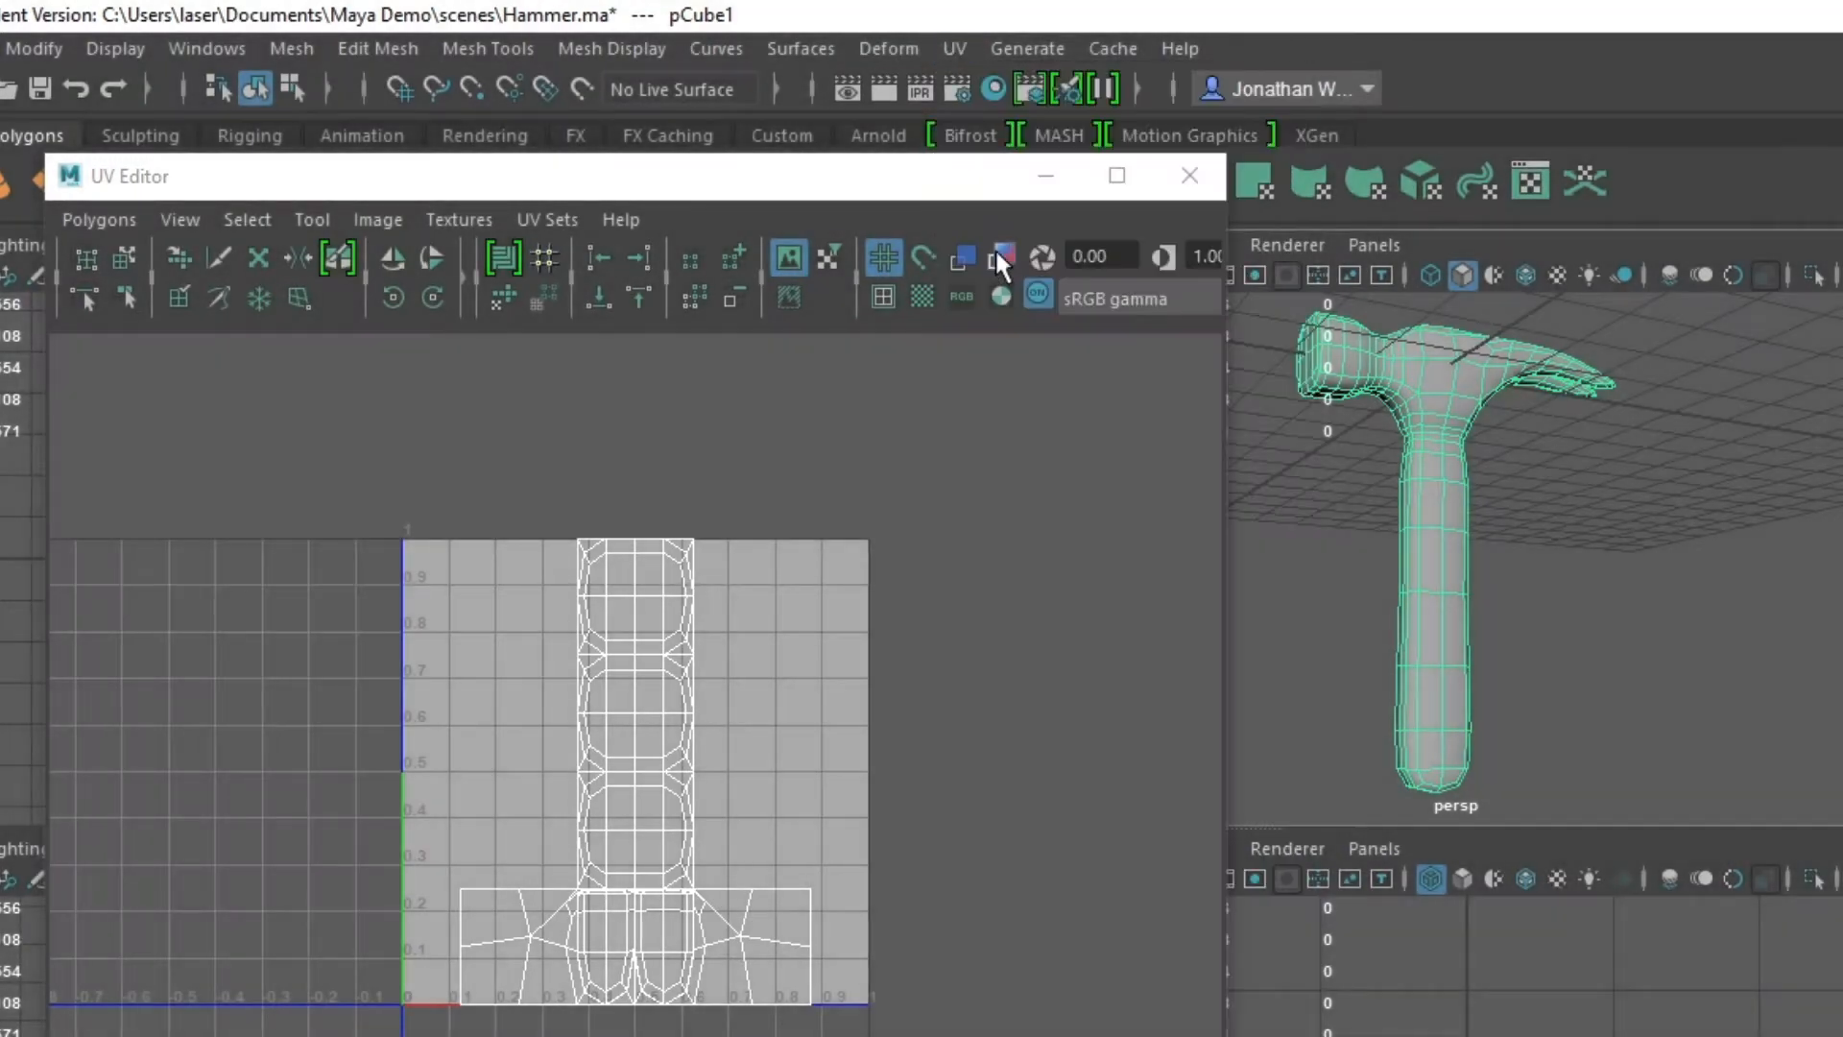
{"action": "left_click_drag", "start_coordinate": [222, 371], "coordinate": [997, 1017]}
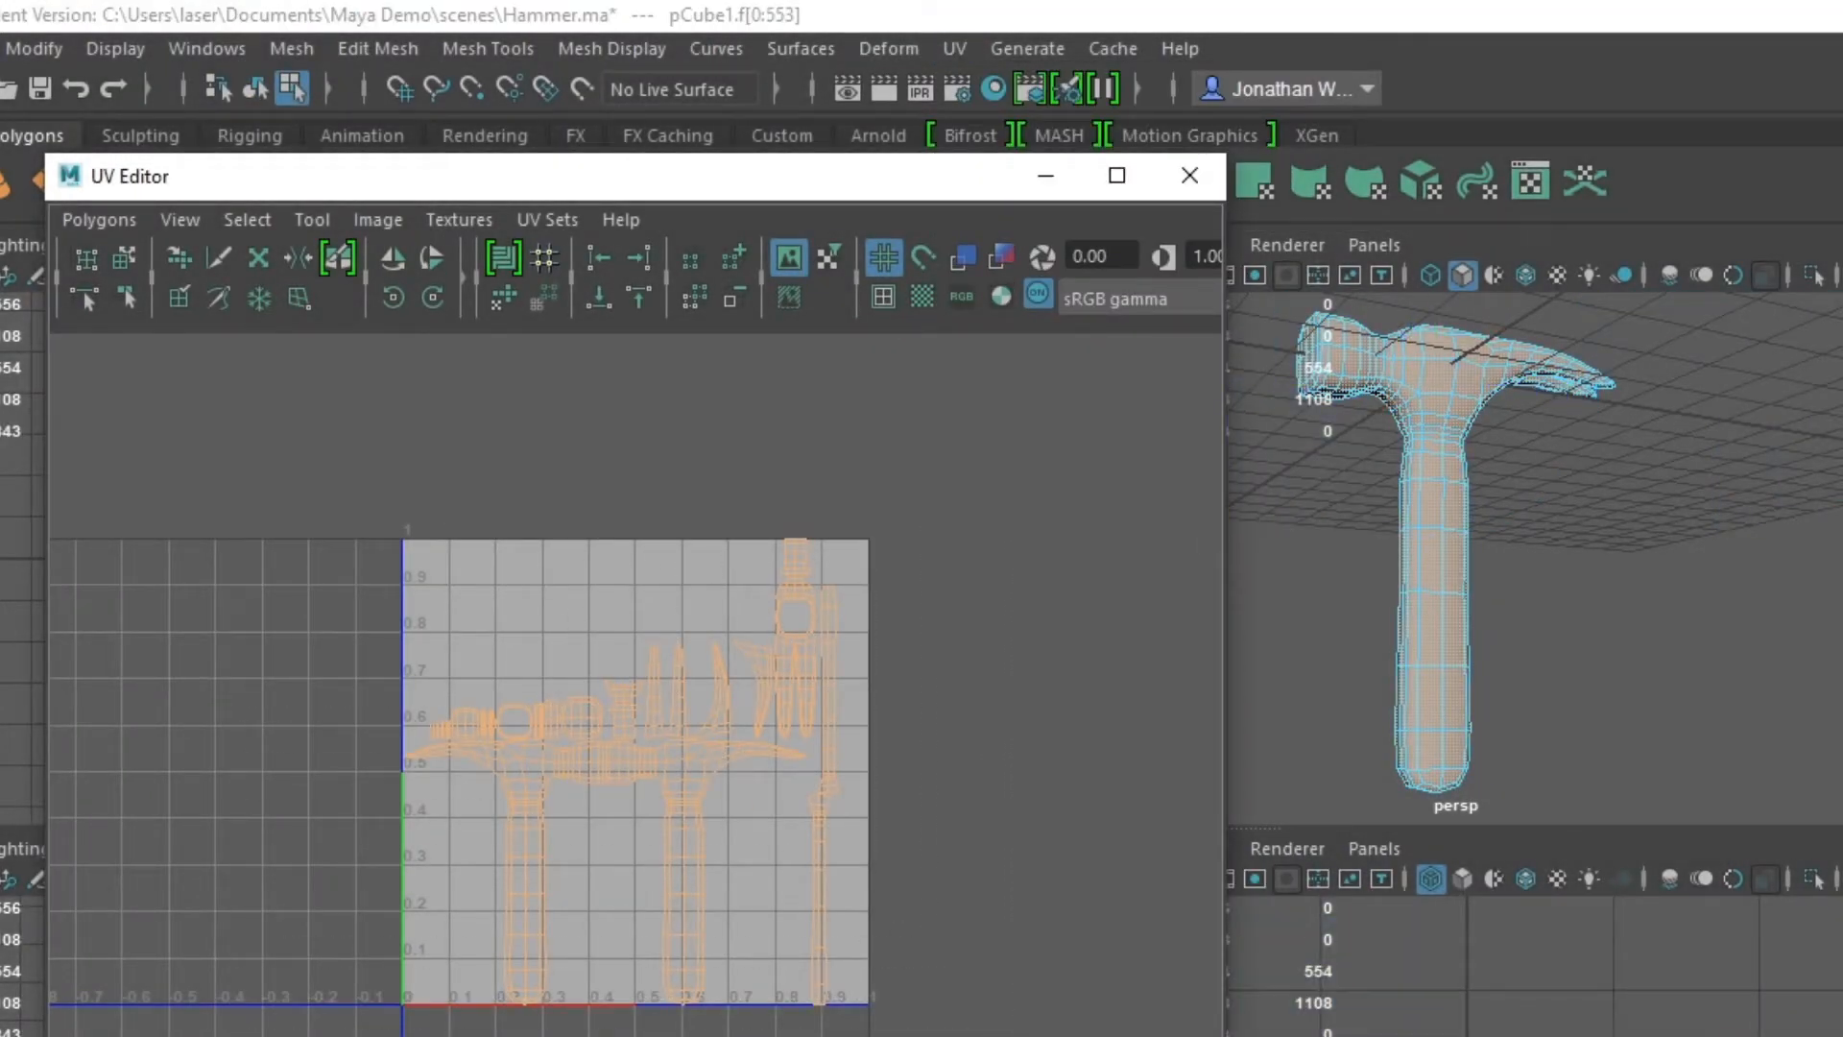
- Try moving the UVs of the curved claw piece down beside the handle and back up to their row
{"action": "scroll", "coordinate": [553, 739], "scroll_direction": "up", "scroll_amount": 3}
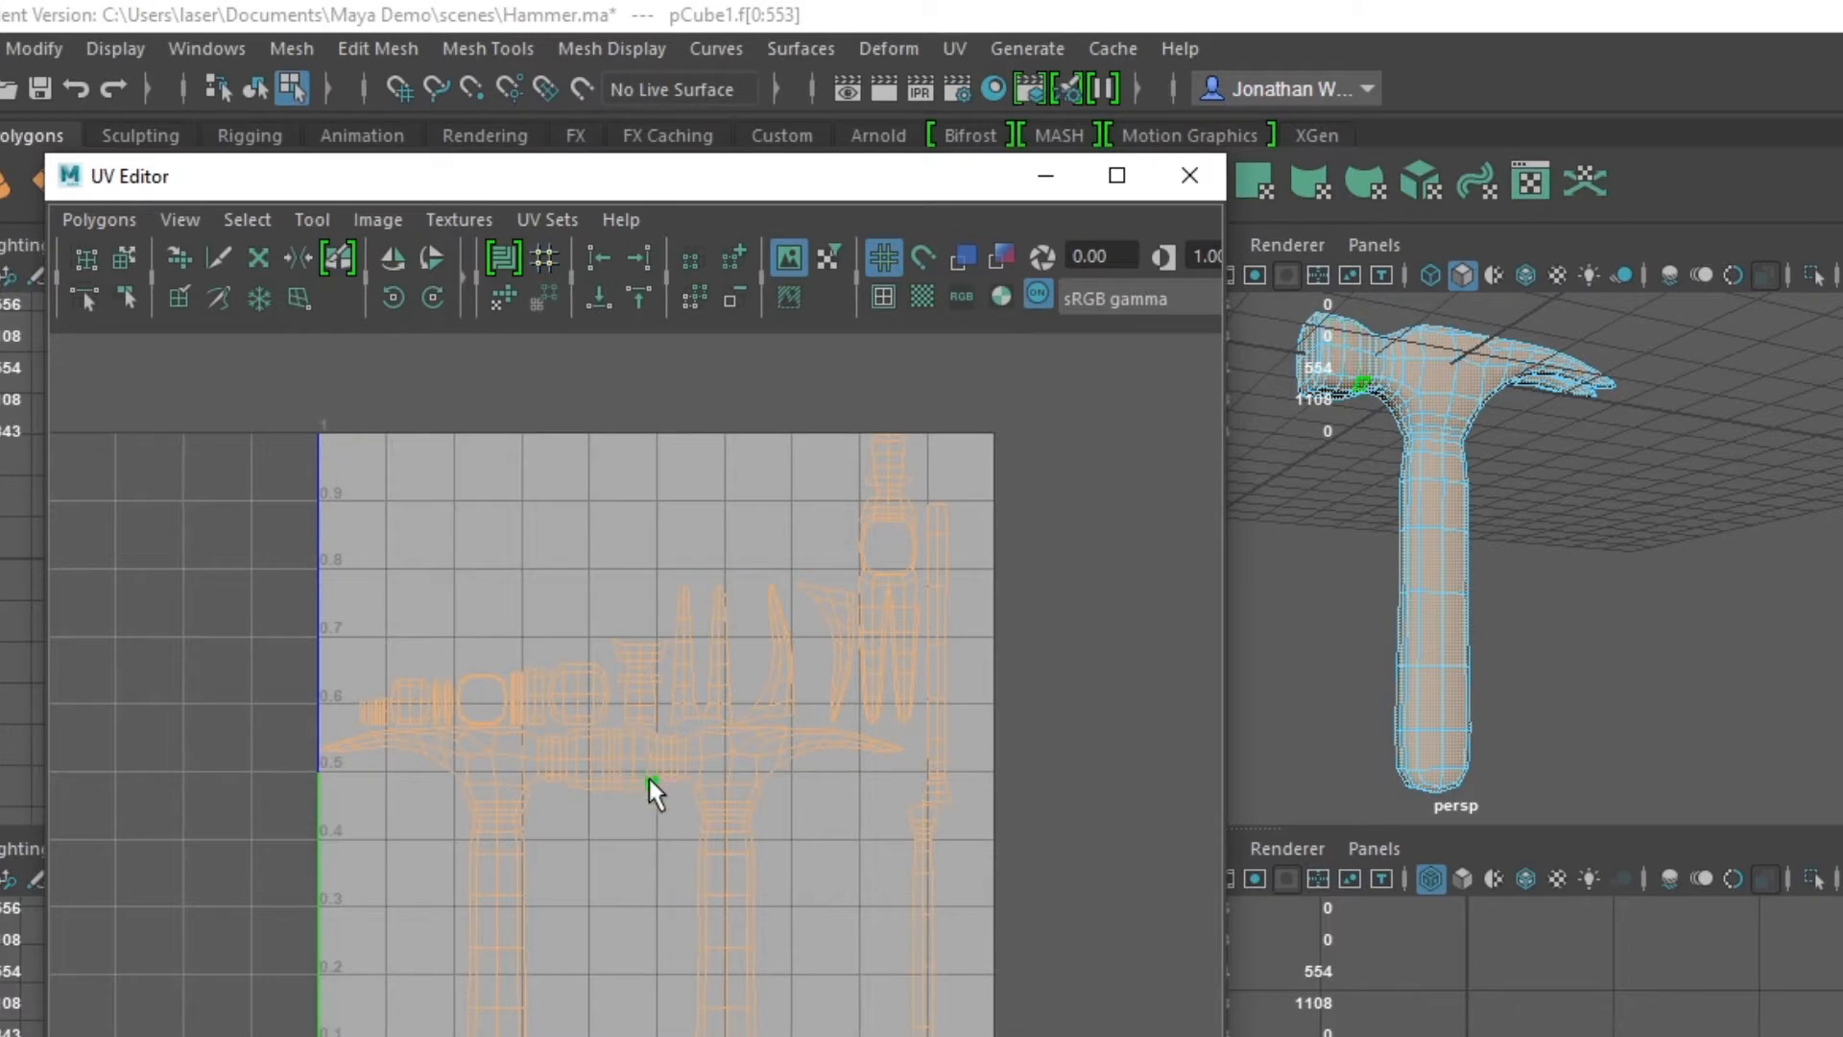
{"action": "scroll", "coordinate": [649, 780], "scroll_direction": "up", "scroll_amount": 2}
{"action": "scroll", "coordinate": [618, 779], "scroll_direction": "up", "scroll_amount": 1}
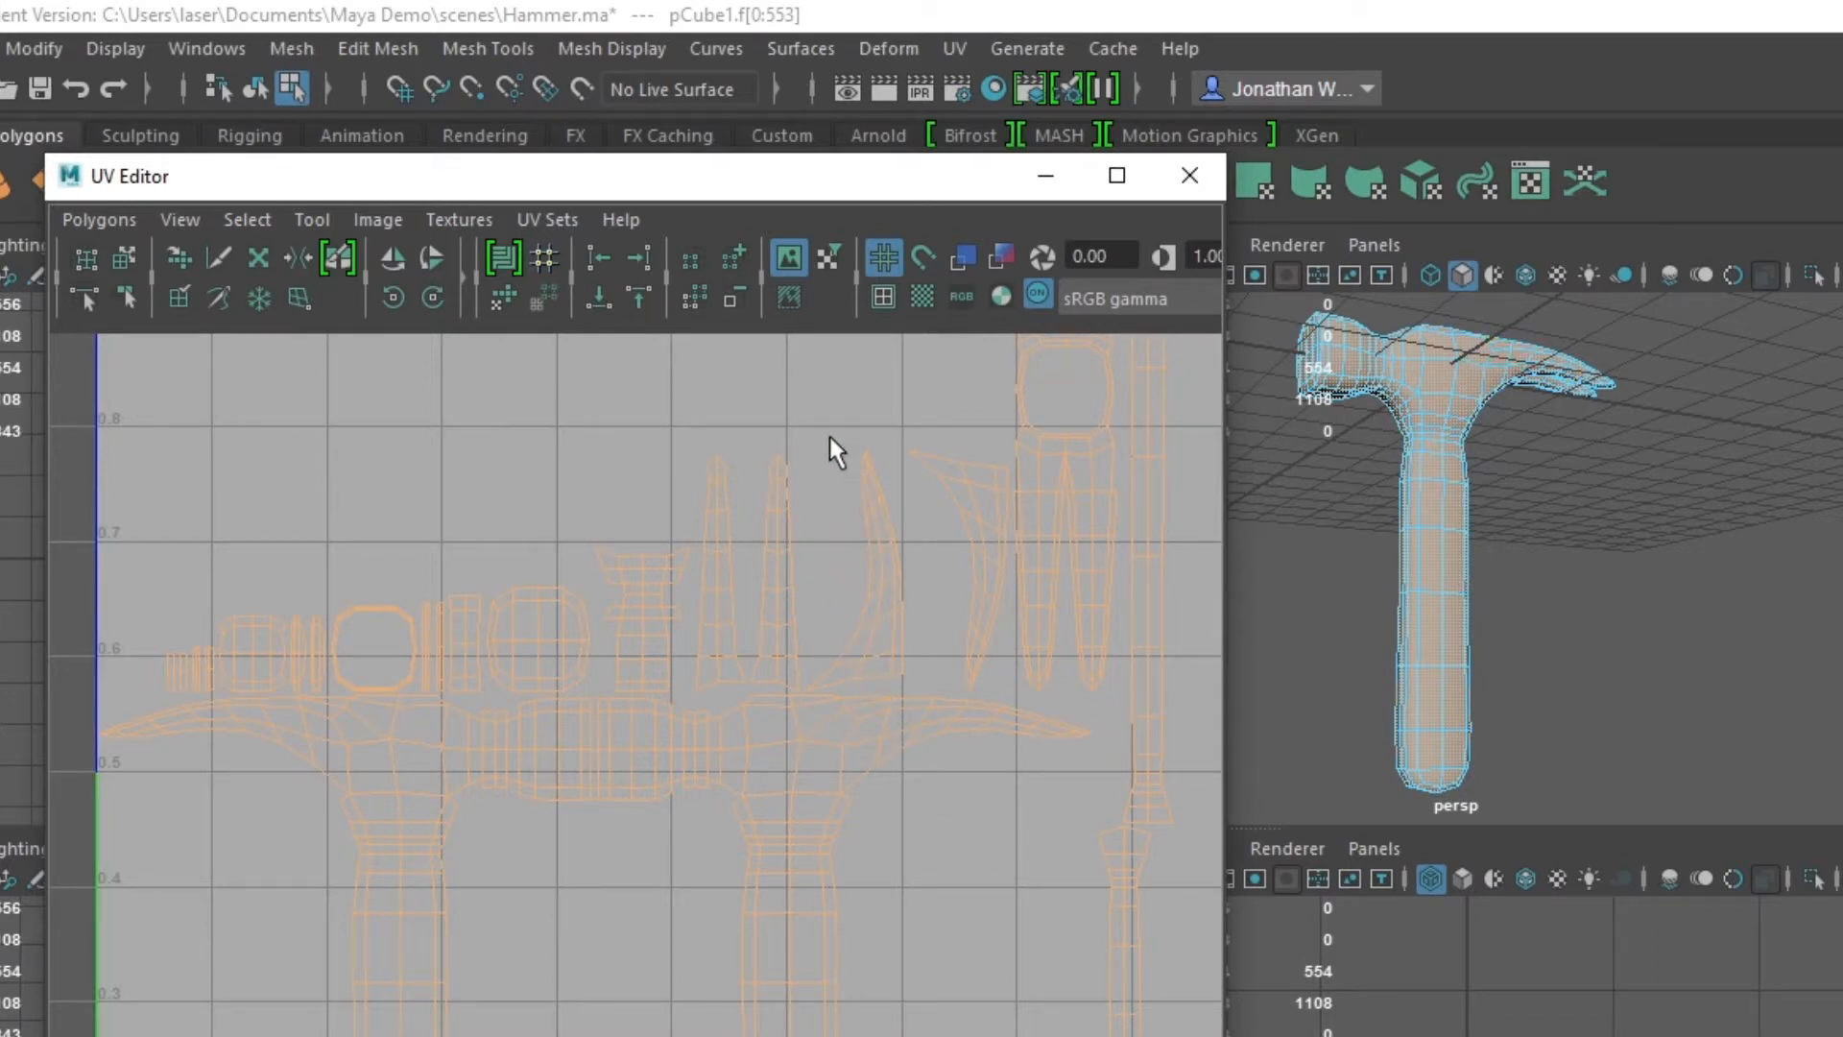
{"action": "left_click_drag", "start_coordinate": [851, 498], "coordinate": [924, 682]}
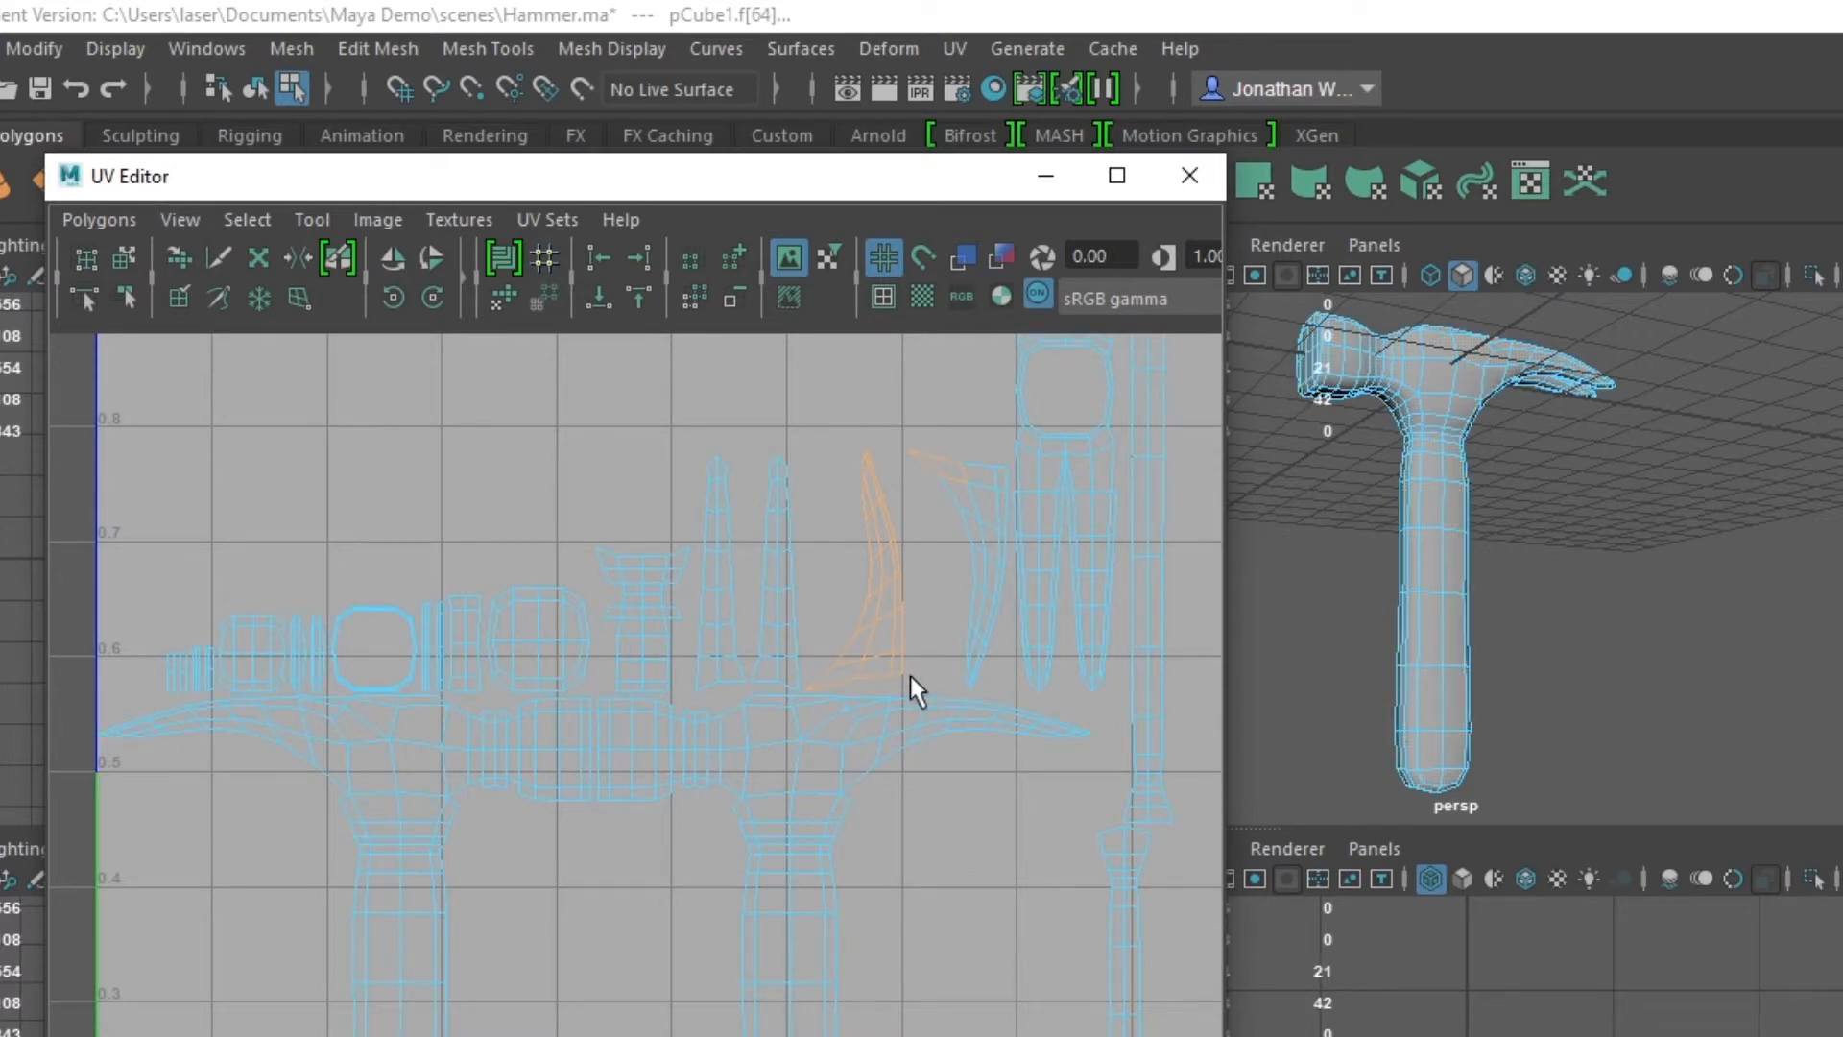
{"action": "key", "text": "w"}
{"action": "left_click_drag", "start_coordinate": [884, 556], "coordinate": [808, 793]}
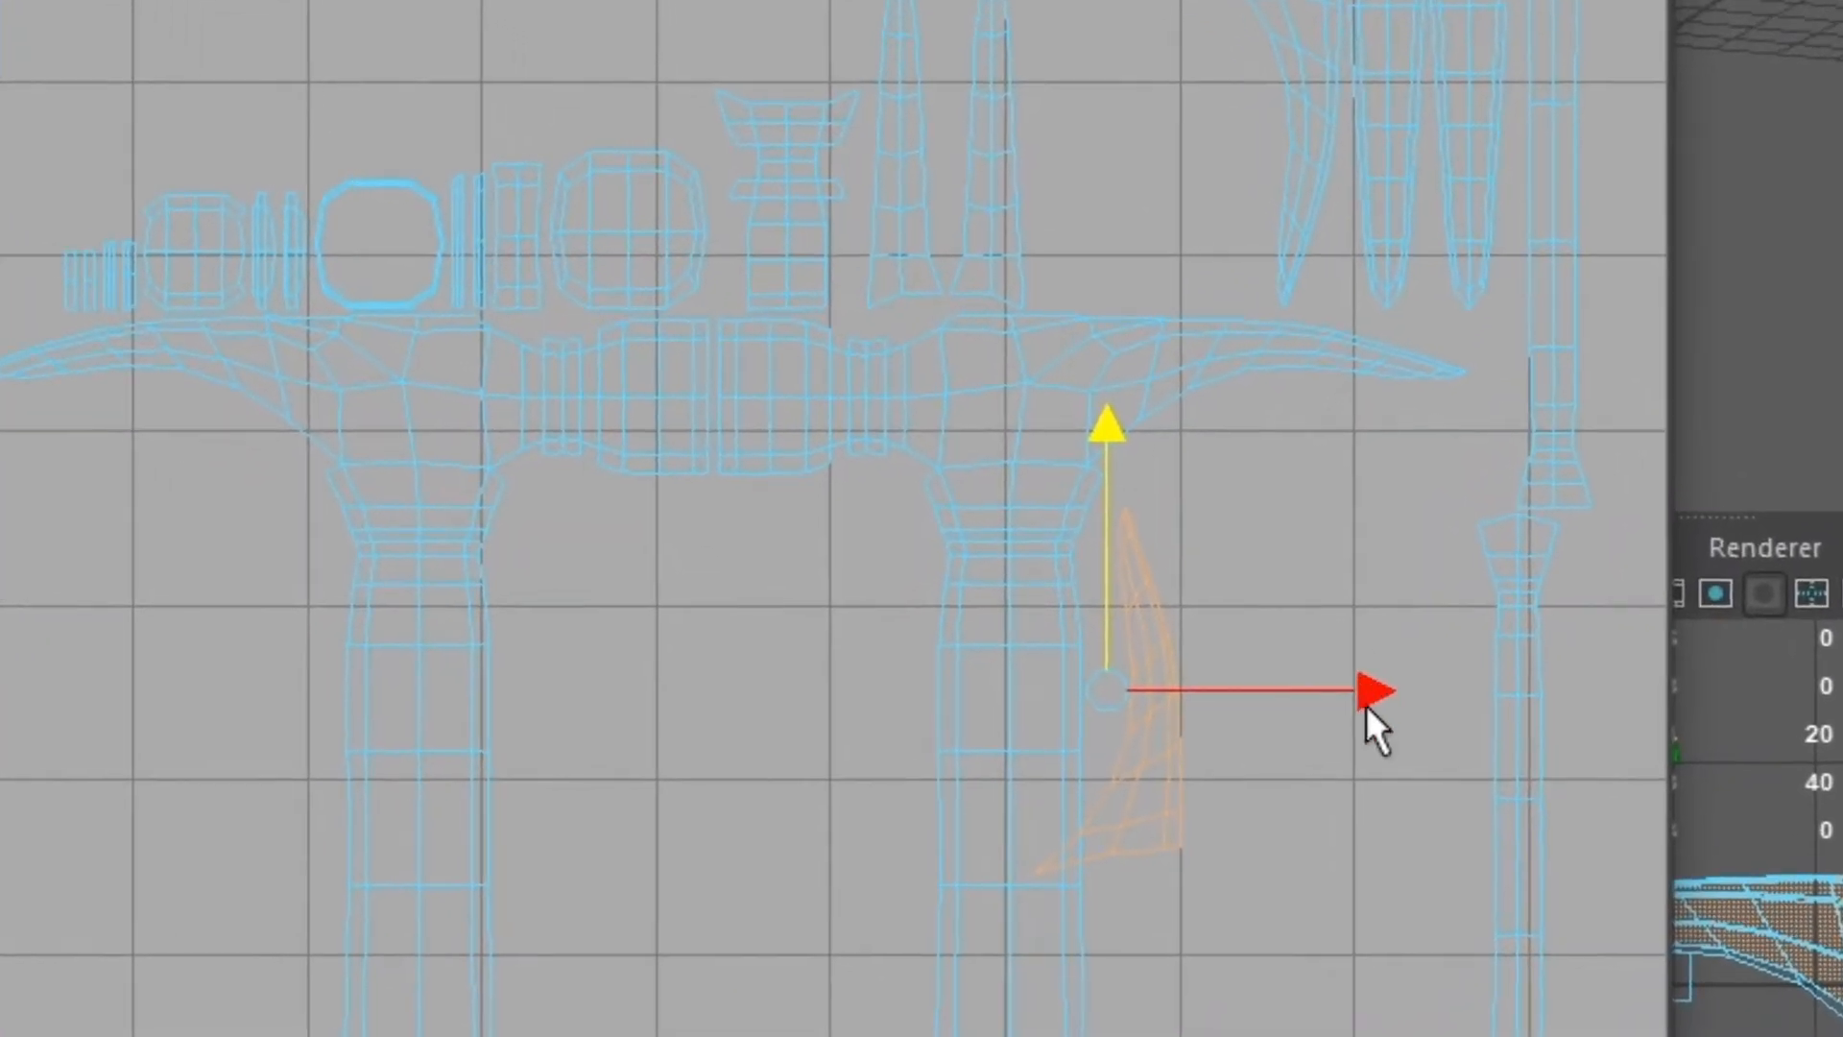
{"action": "left_click_drag", "start_coordinate": [1374, 691], "coordinate": [1234, 703]}
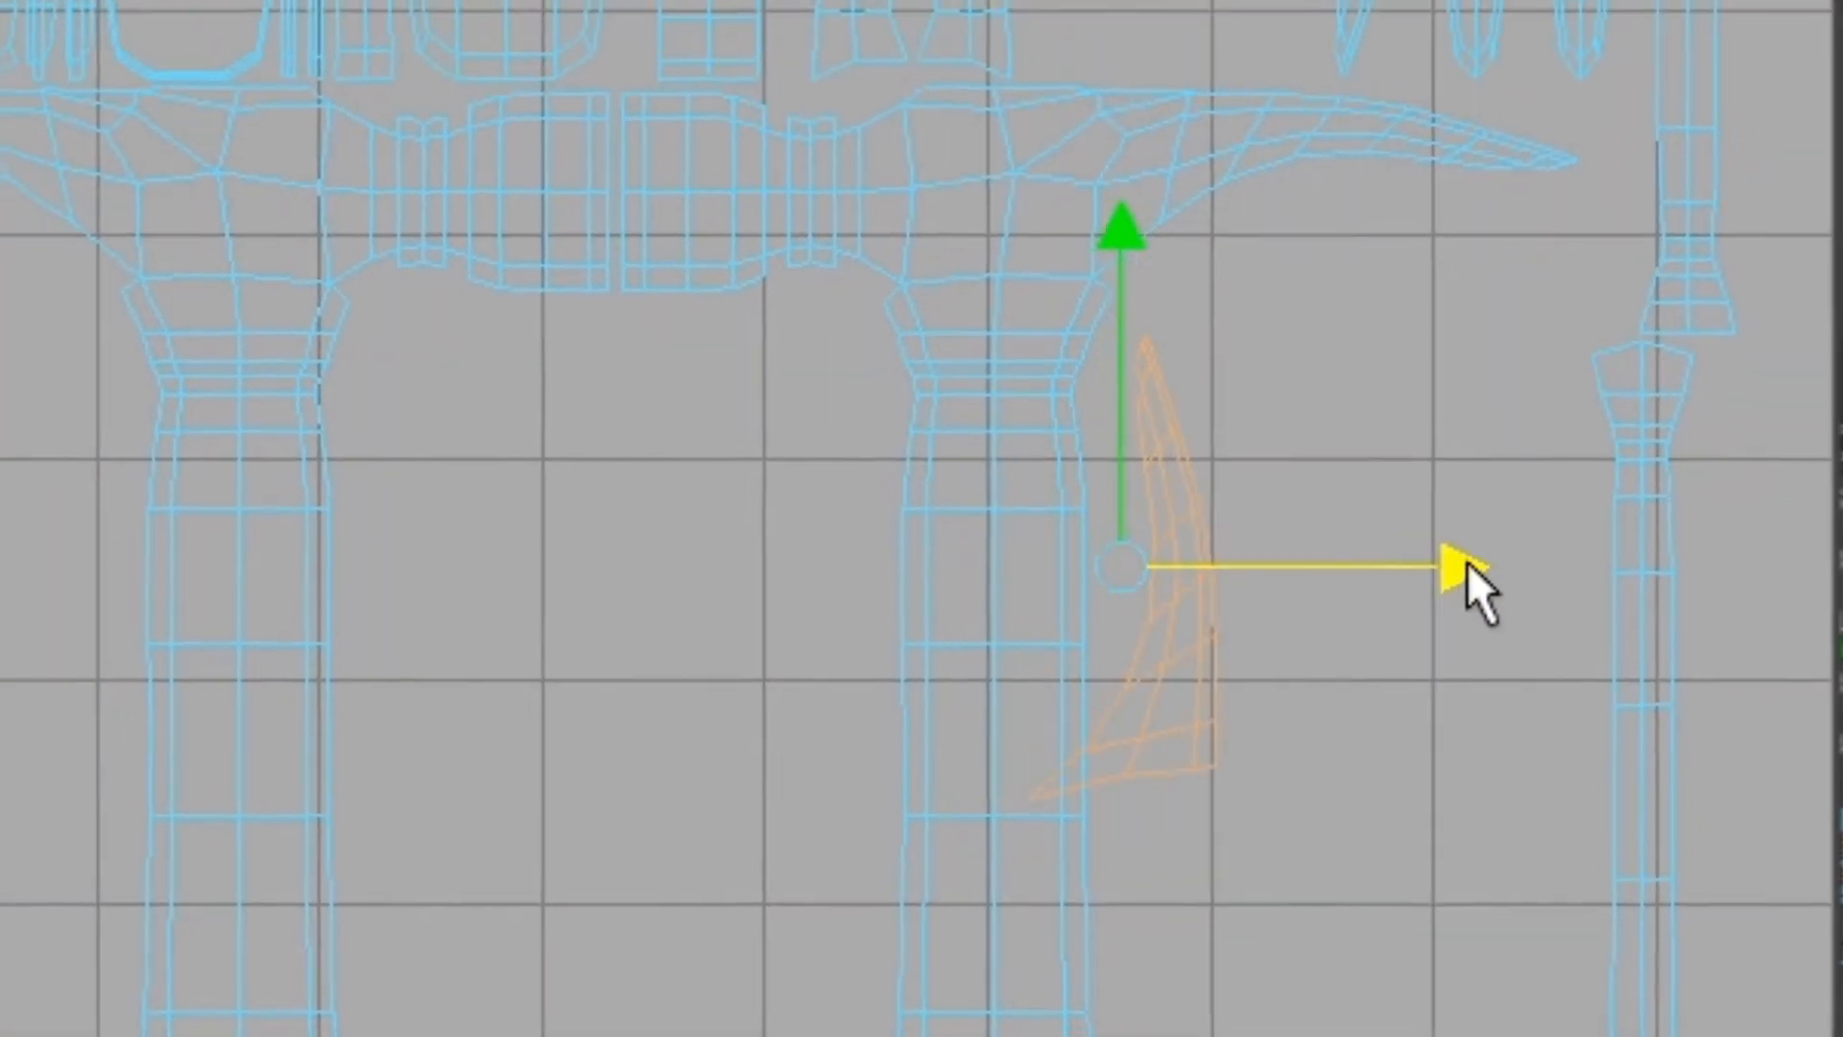
{"action": "left_click_drag", "start_coordinate": [1121, 240], "coordinate": [1152, 0]}
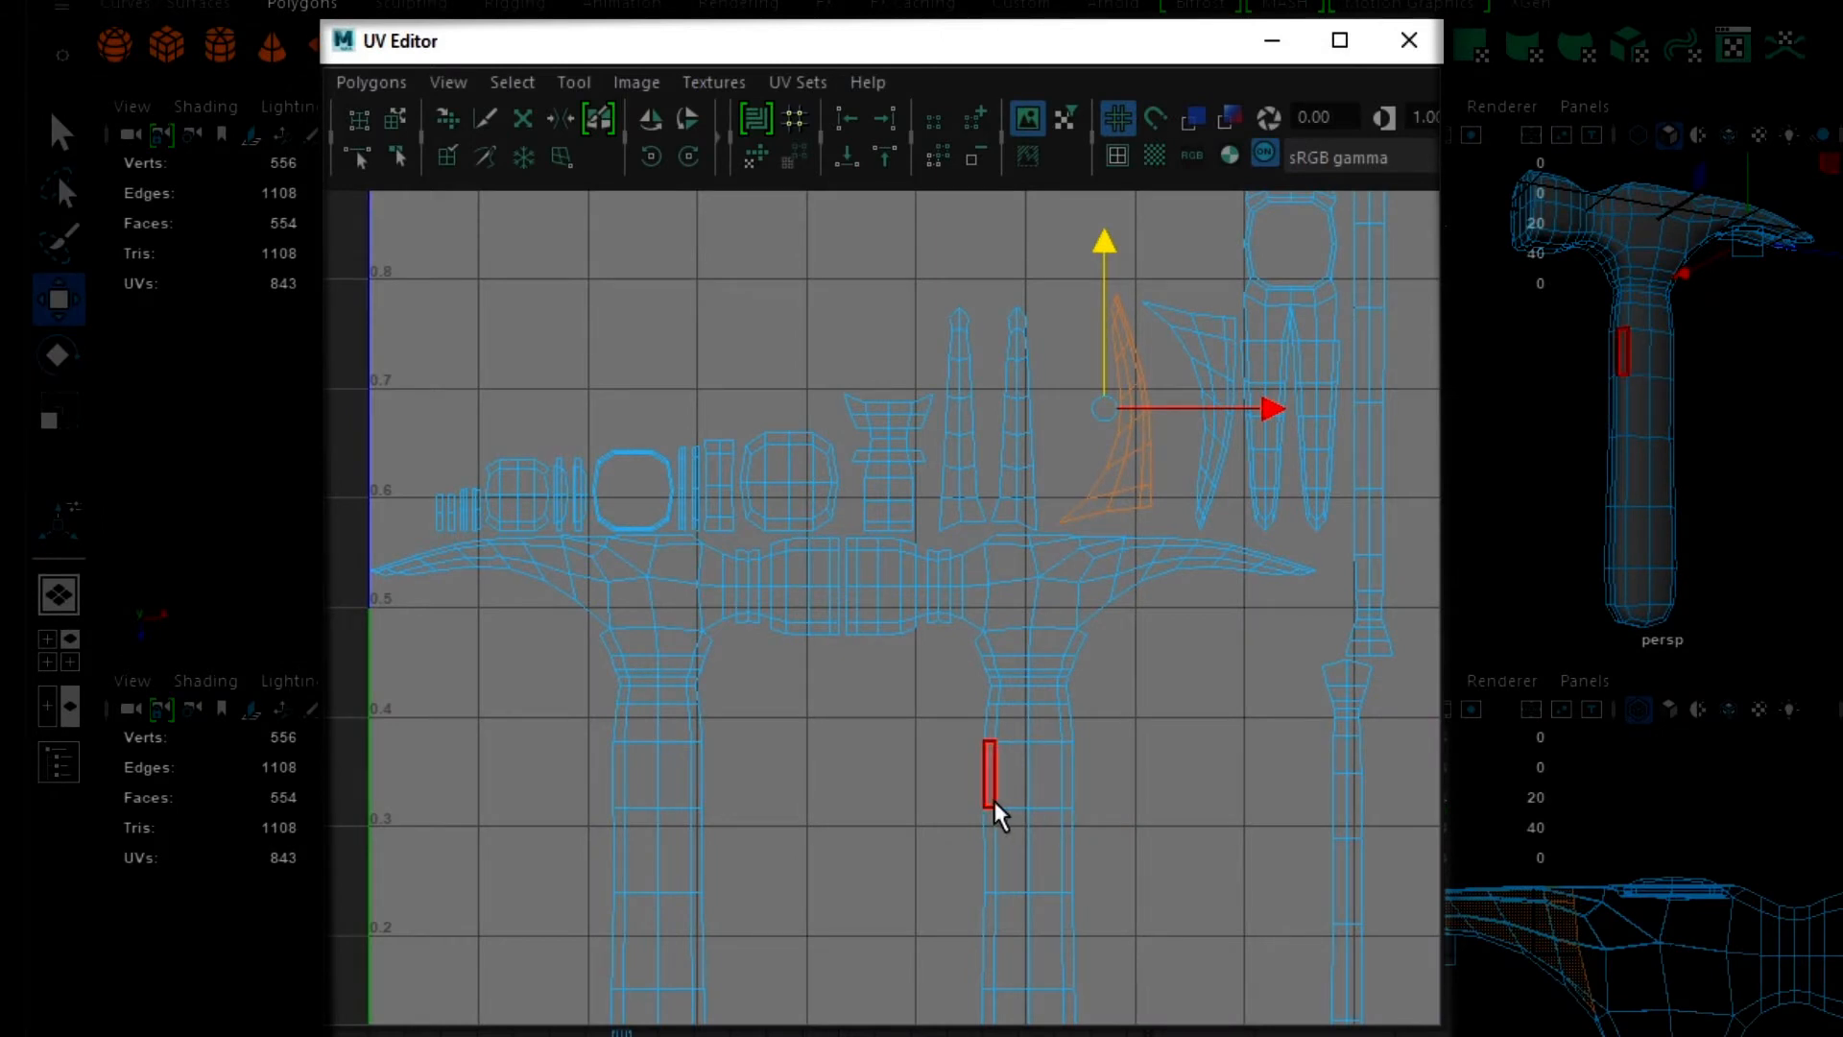
- Select the first full hammer-profile shell in the UV layout and rotate it clockwise by 180 degrees
{"action": "key", "text": "a"}
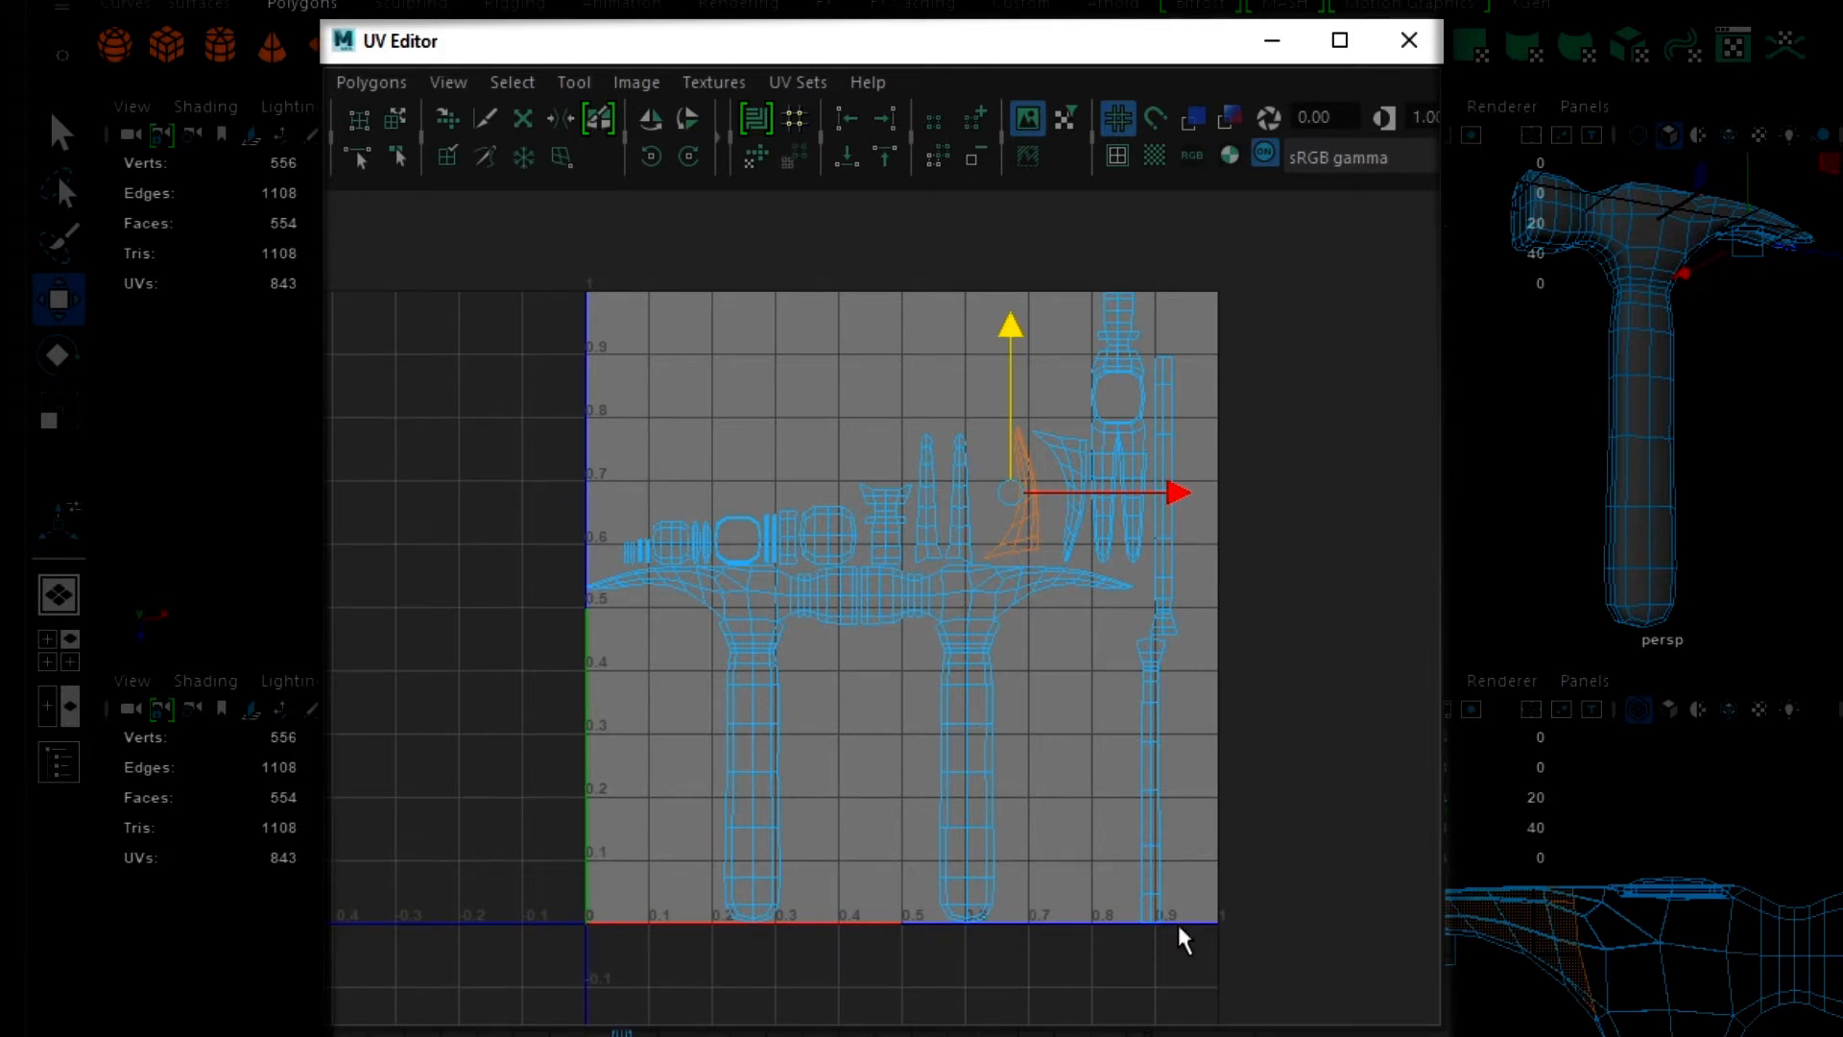
{"action": "right_click", "coordinate": [755, 698]}
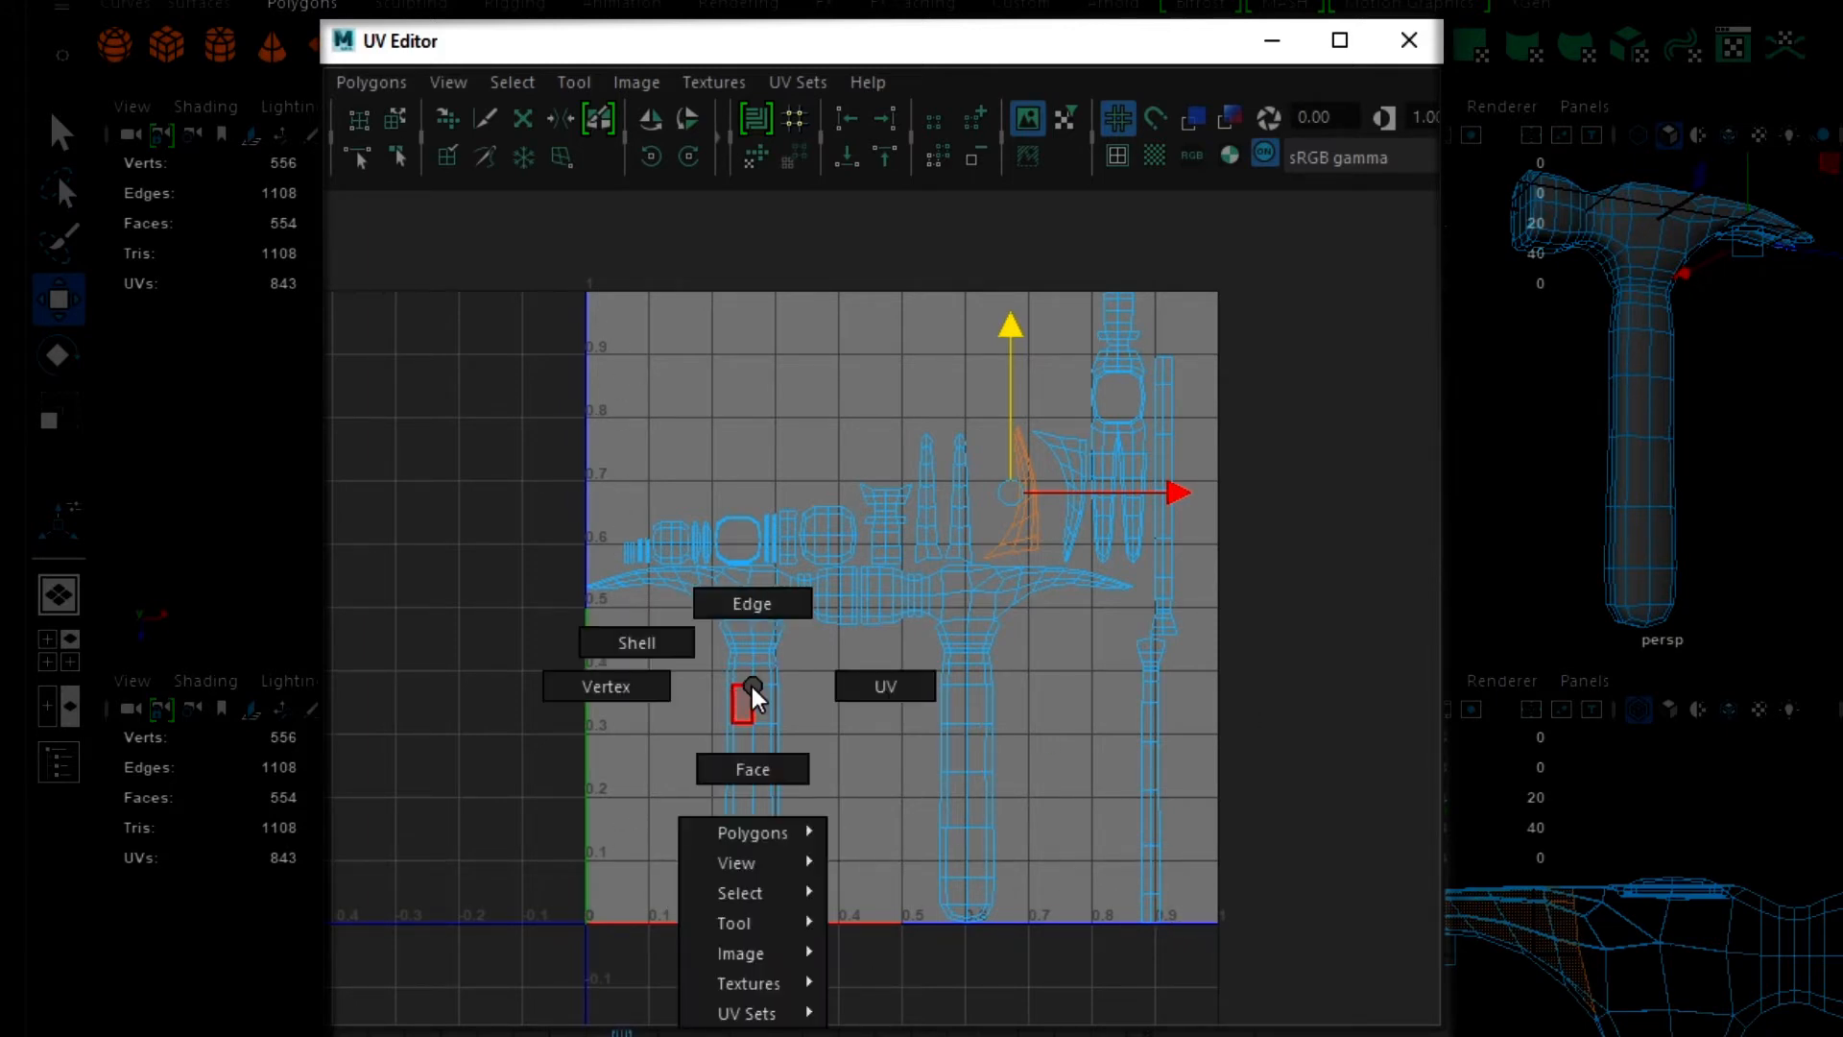
{"action": "right_click_drag", "start_coordinate": [754, 698], "coordinate": [669, 647]}
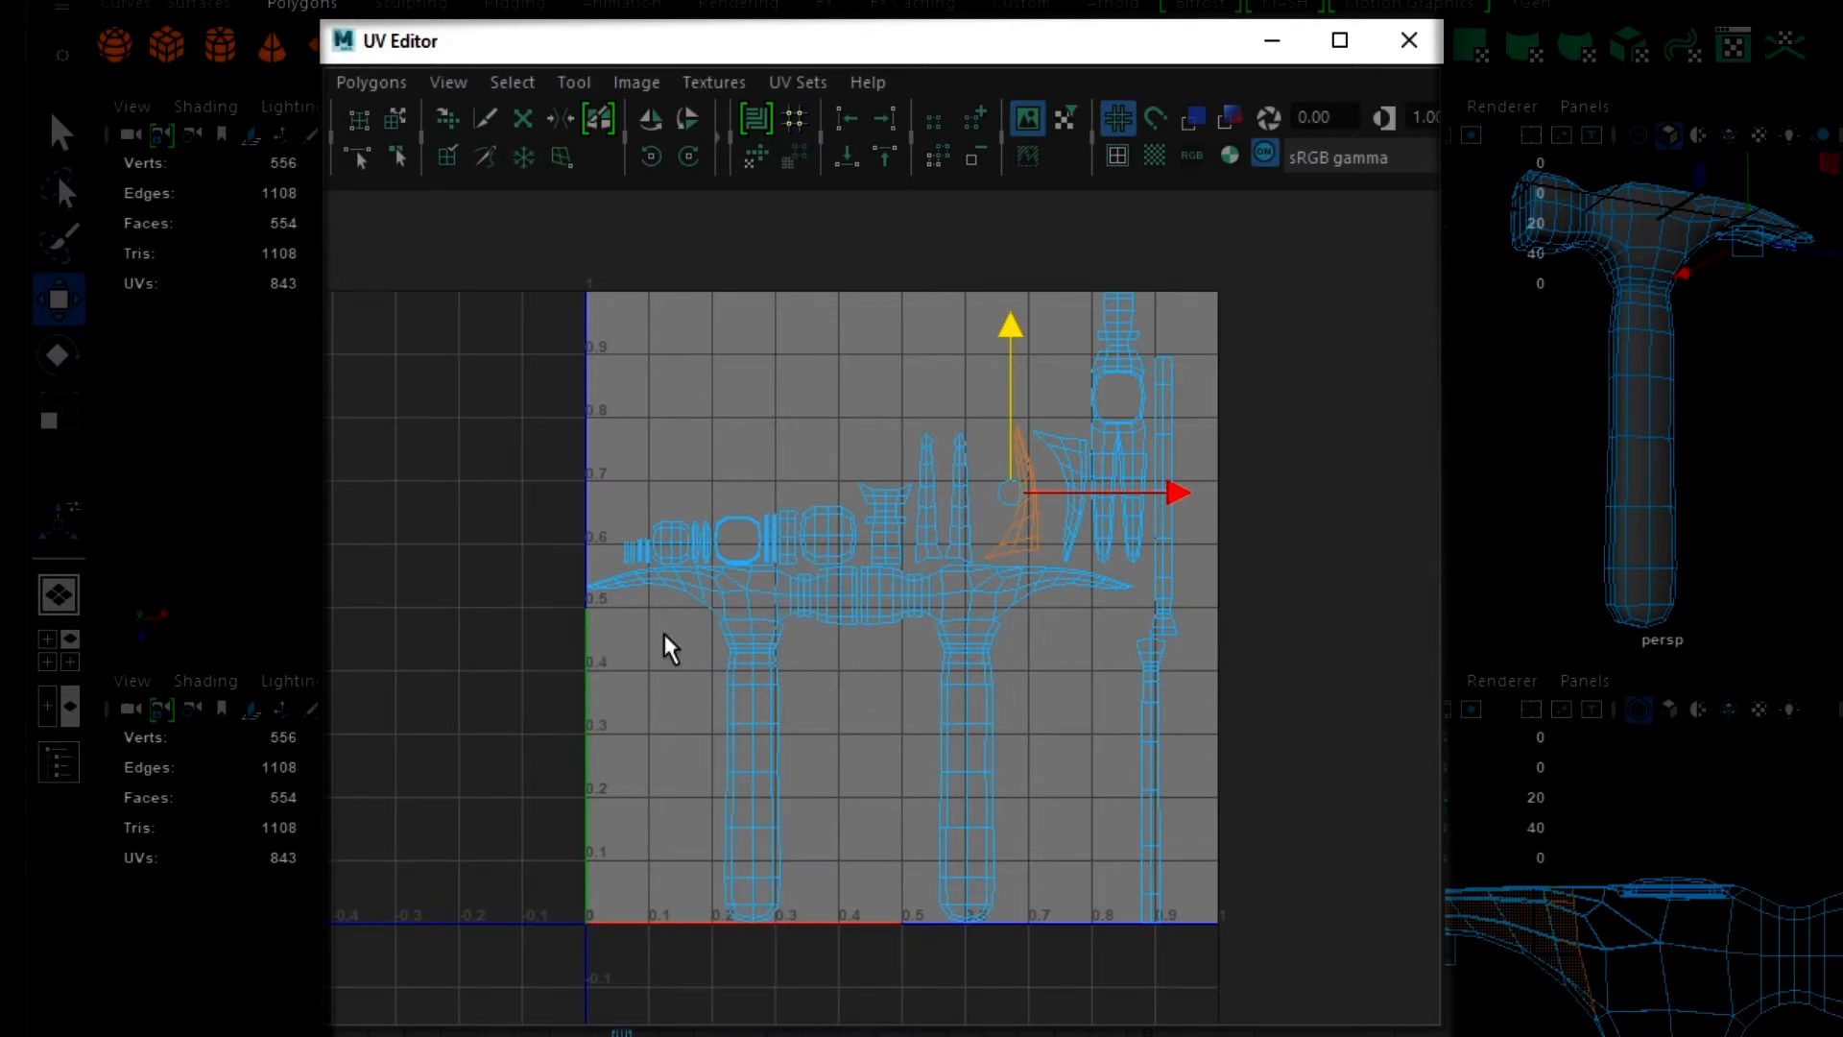
{"action": "left_click", "coordinate": [763, 684]}
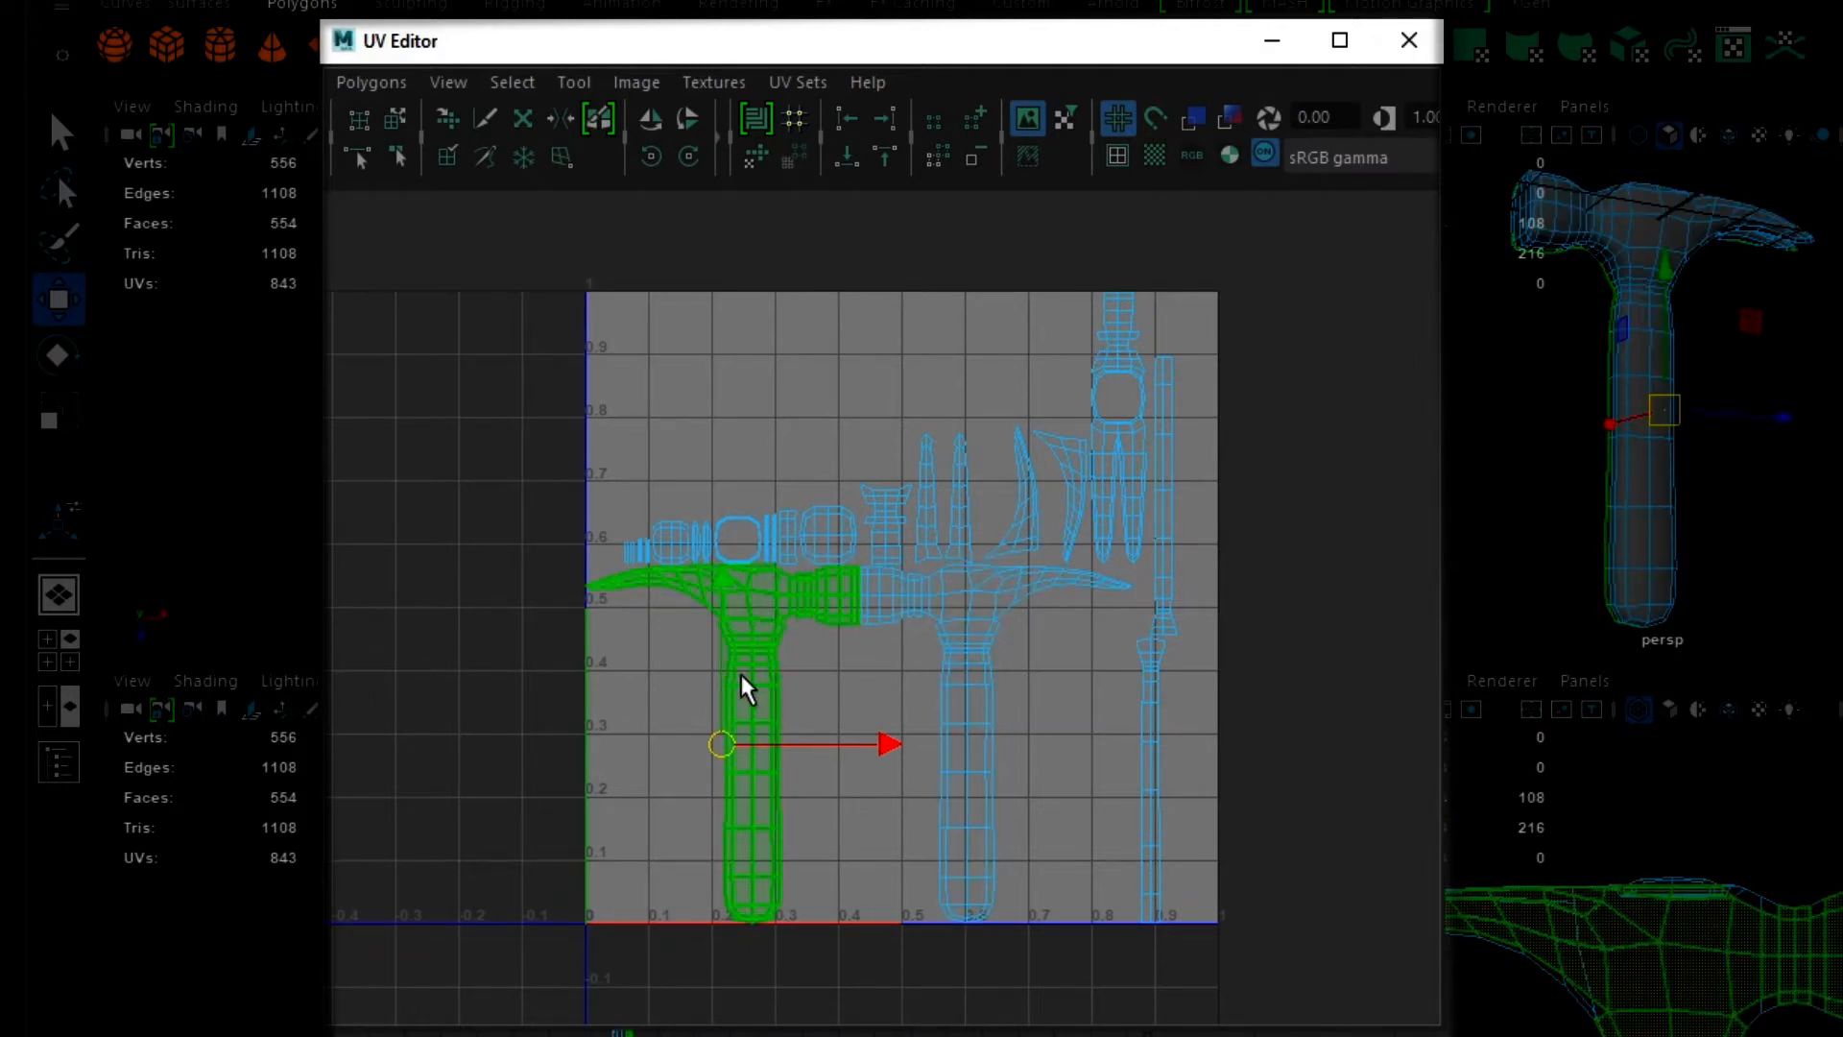
{"action": "key", "text": "e"}
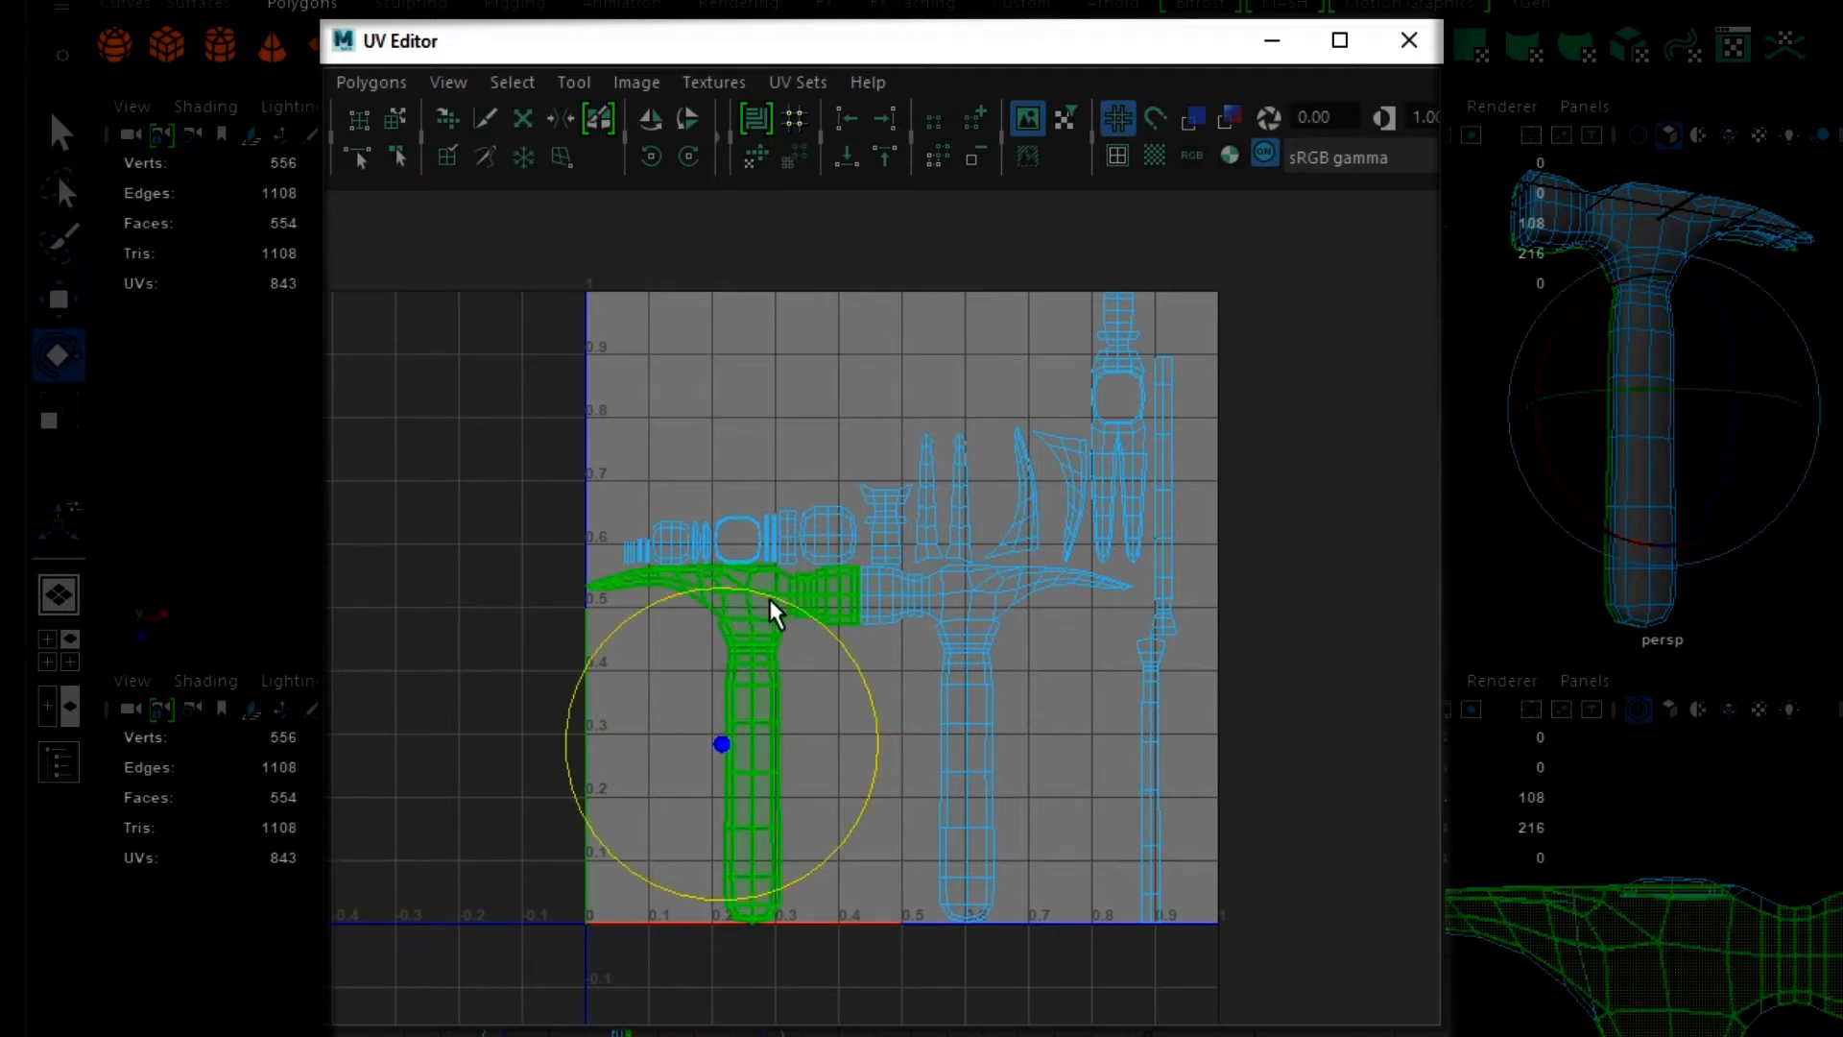
{"action": "left_click", "coordinate": [696, 163]}
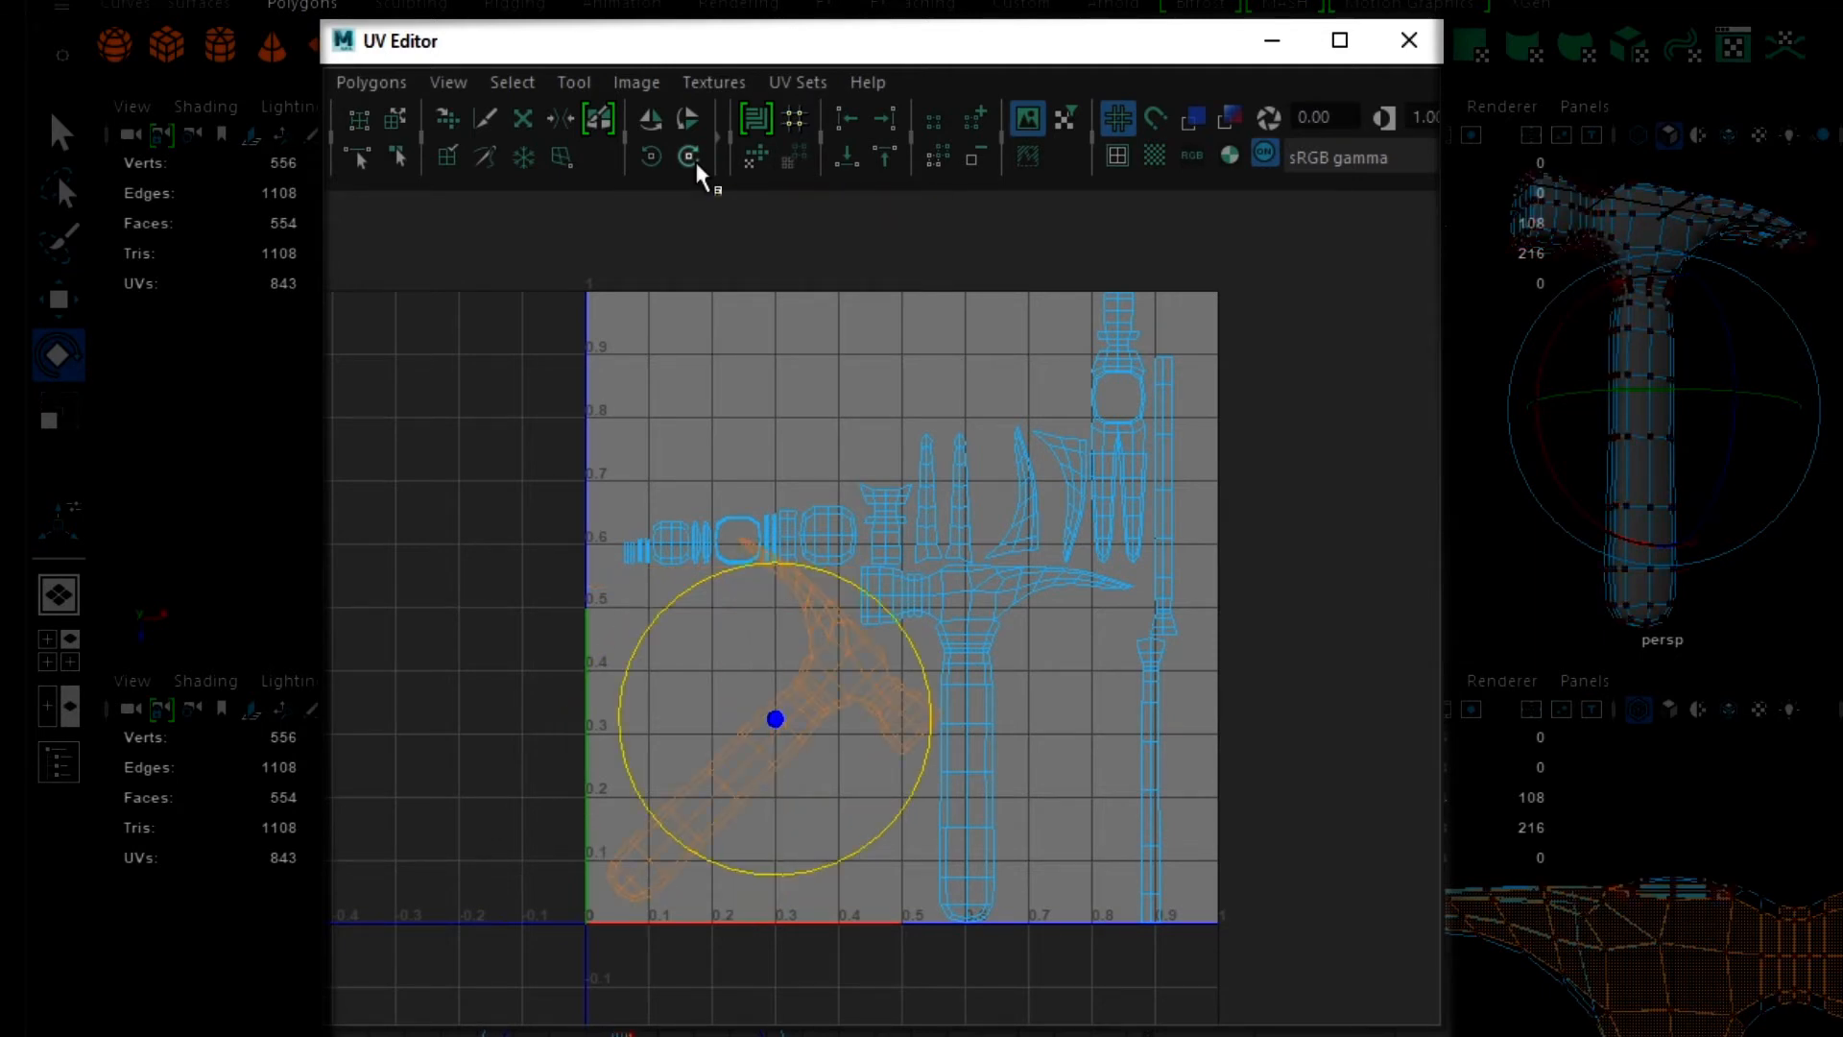
{"action": "left_click", "coordinate": [694, 158]}
{"action": "left_click", "coordinate": [694, 158]}
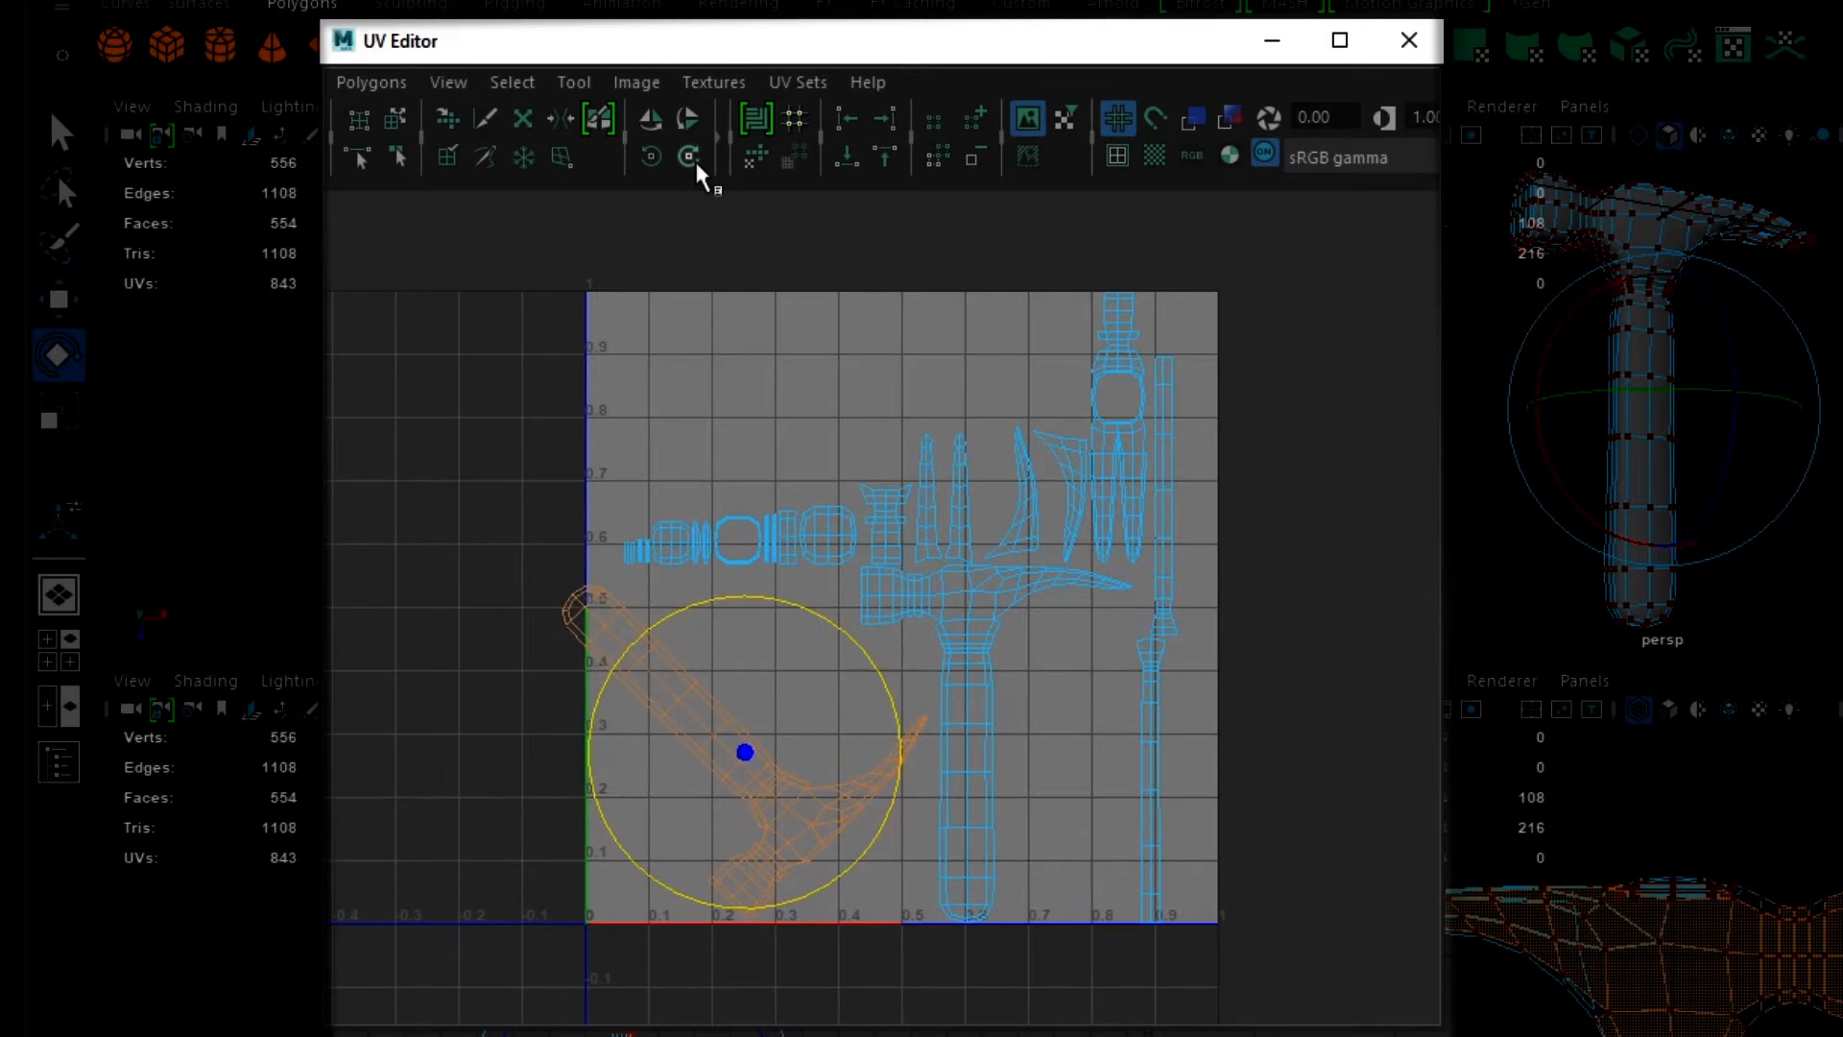
{"action": "left_click", "coordinate": [694, 158]}
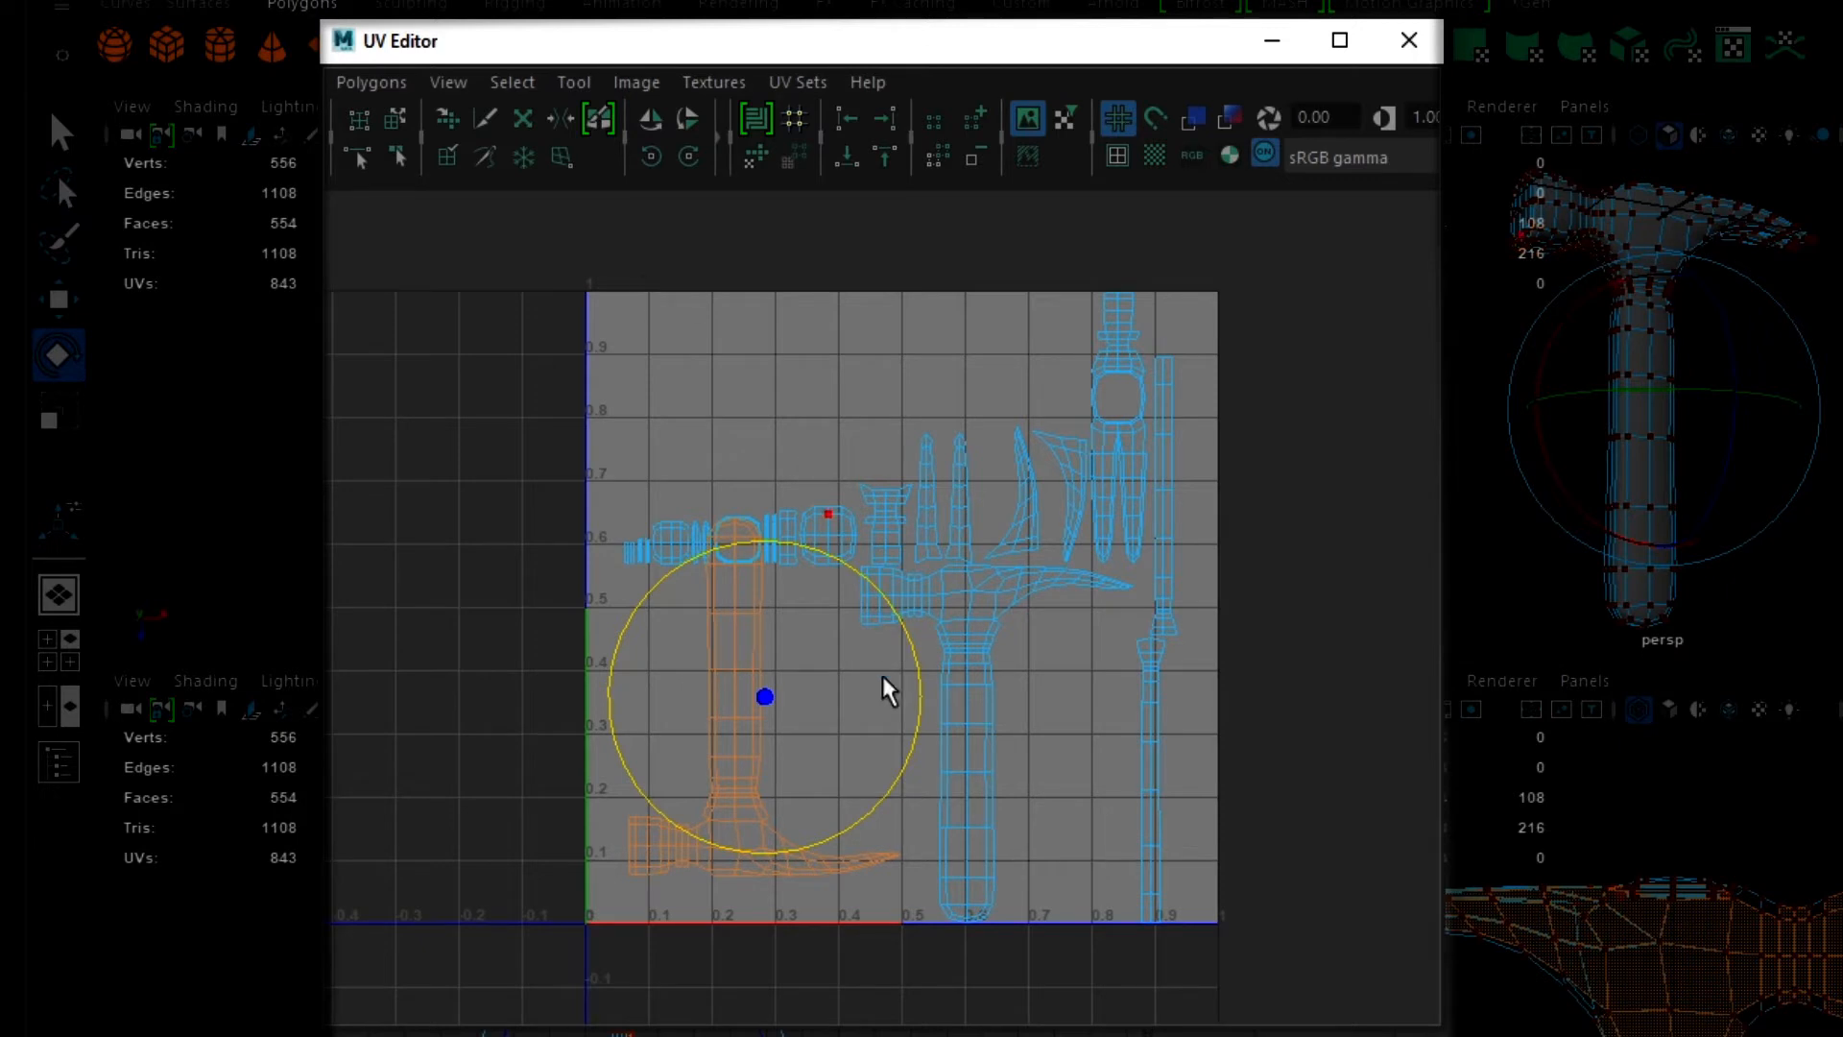
- Move the rotated hammer-profile shell horizontally out of the 0-1 UV space into the empty negative U area
{"action": "key", "text": "w"}
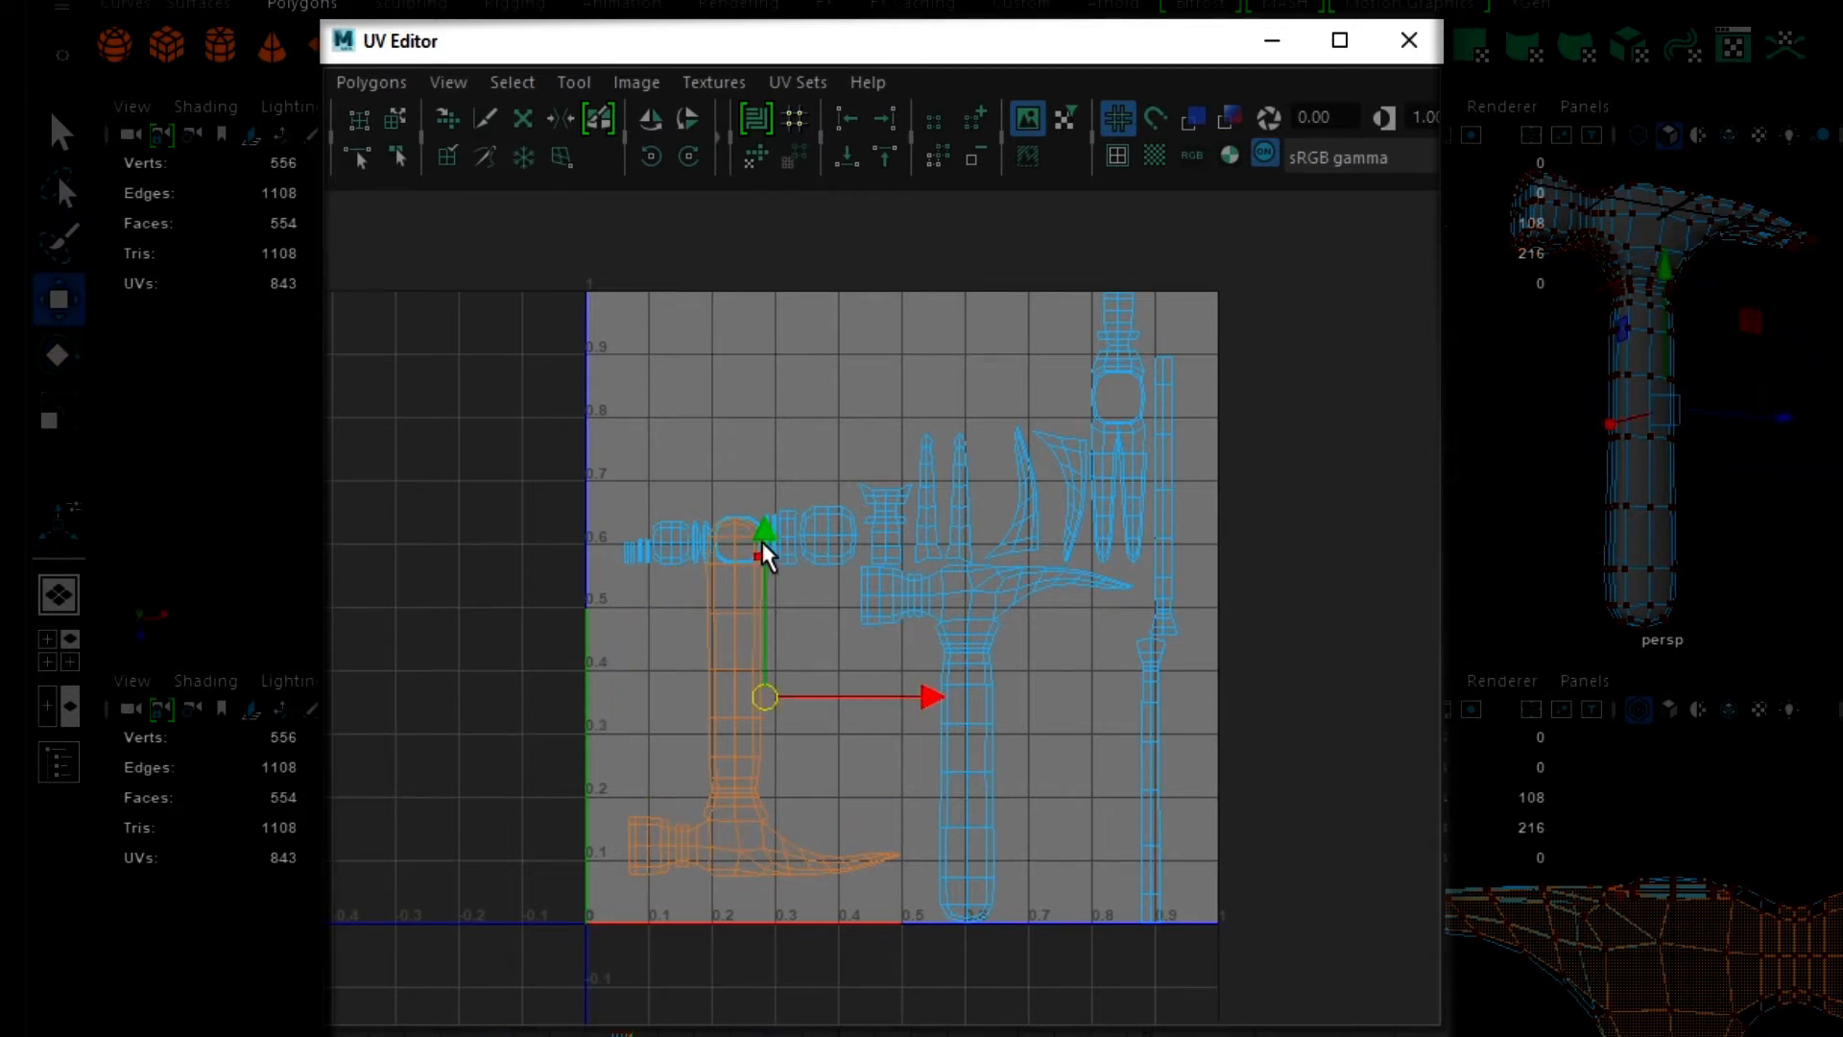
{"action": "left_click_drag", "start_coordinate": [933, 705], "coordinate": [588, 703]}
{"action": "scroll", "coordinate": [588, 706], "scroll_direction": "down", "scroll_amount": 2}
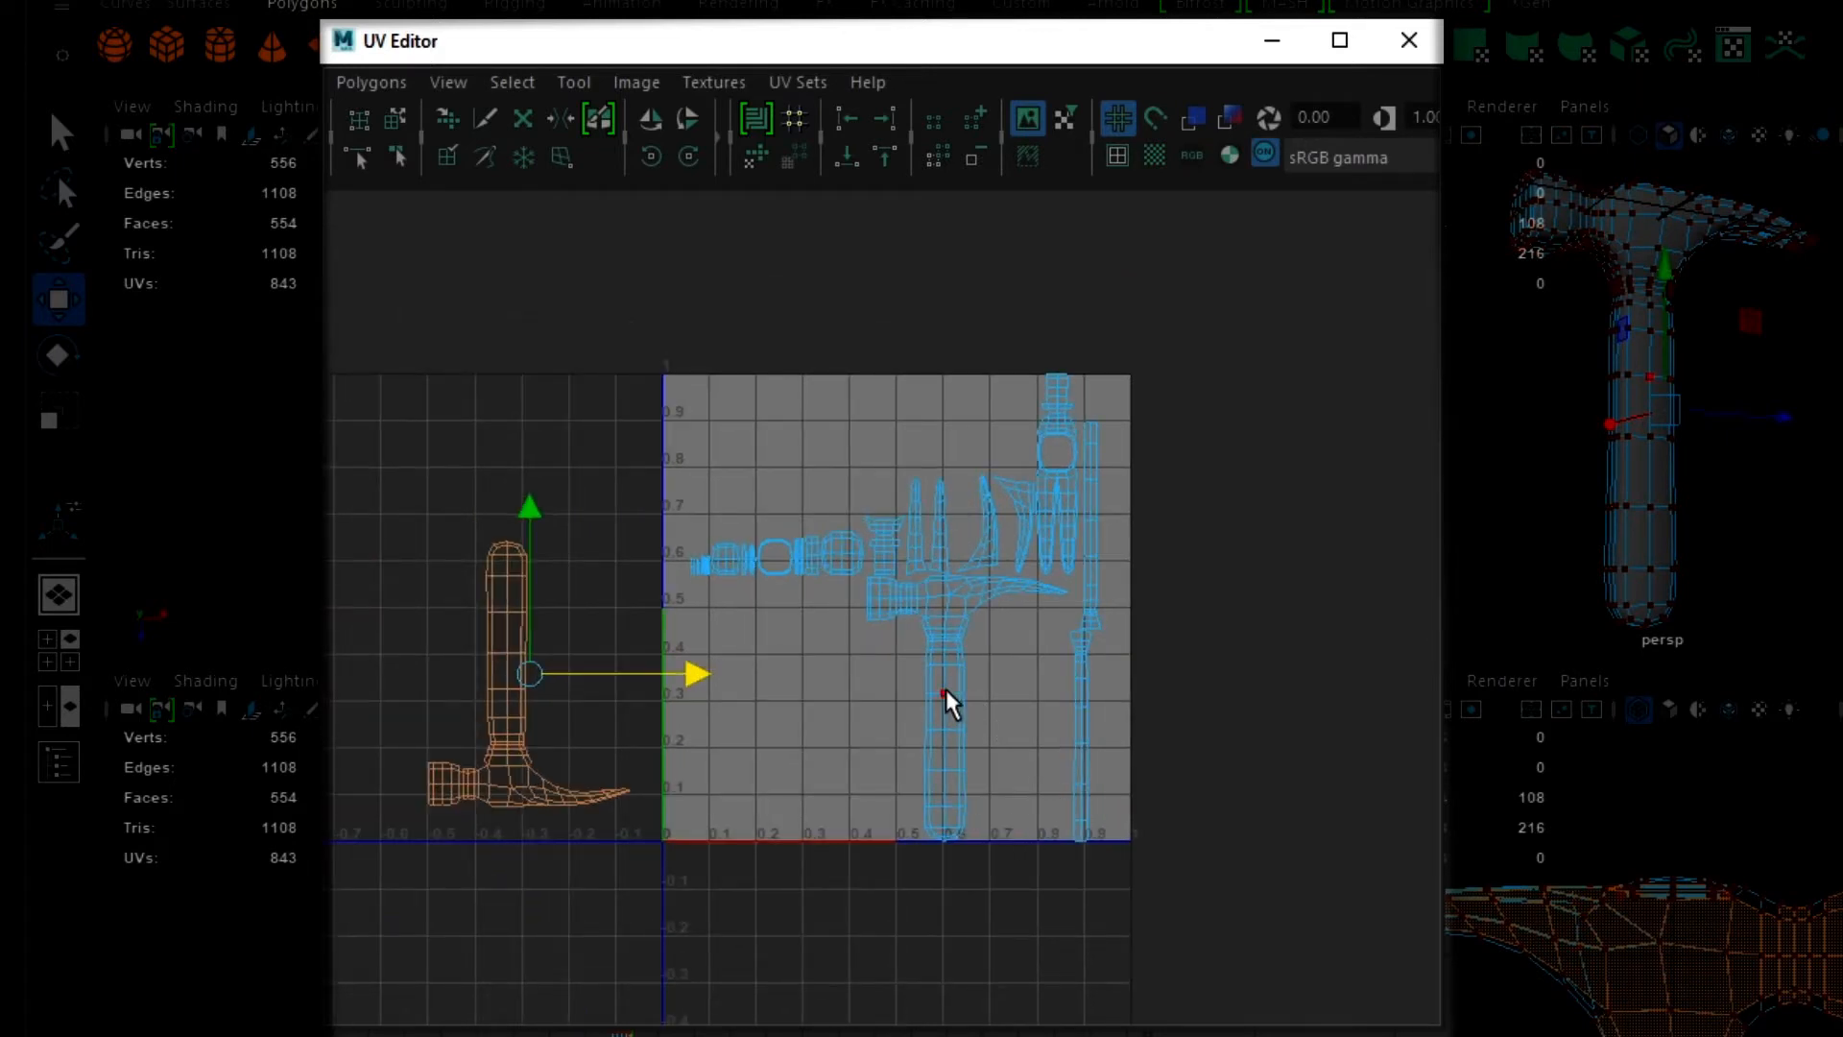
- Select all faces of the hammer head in the side view and apply Automatic UV mapping to them
{"action": "right_click_drag", "start_coordinate": [946, 687], "coordinate": [923, 771]}
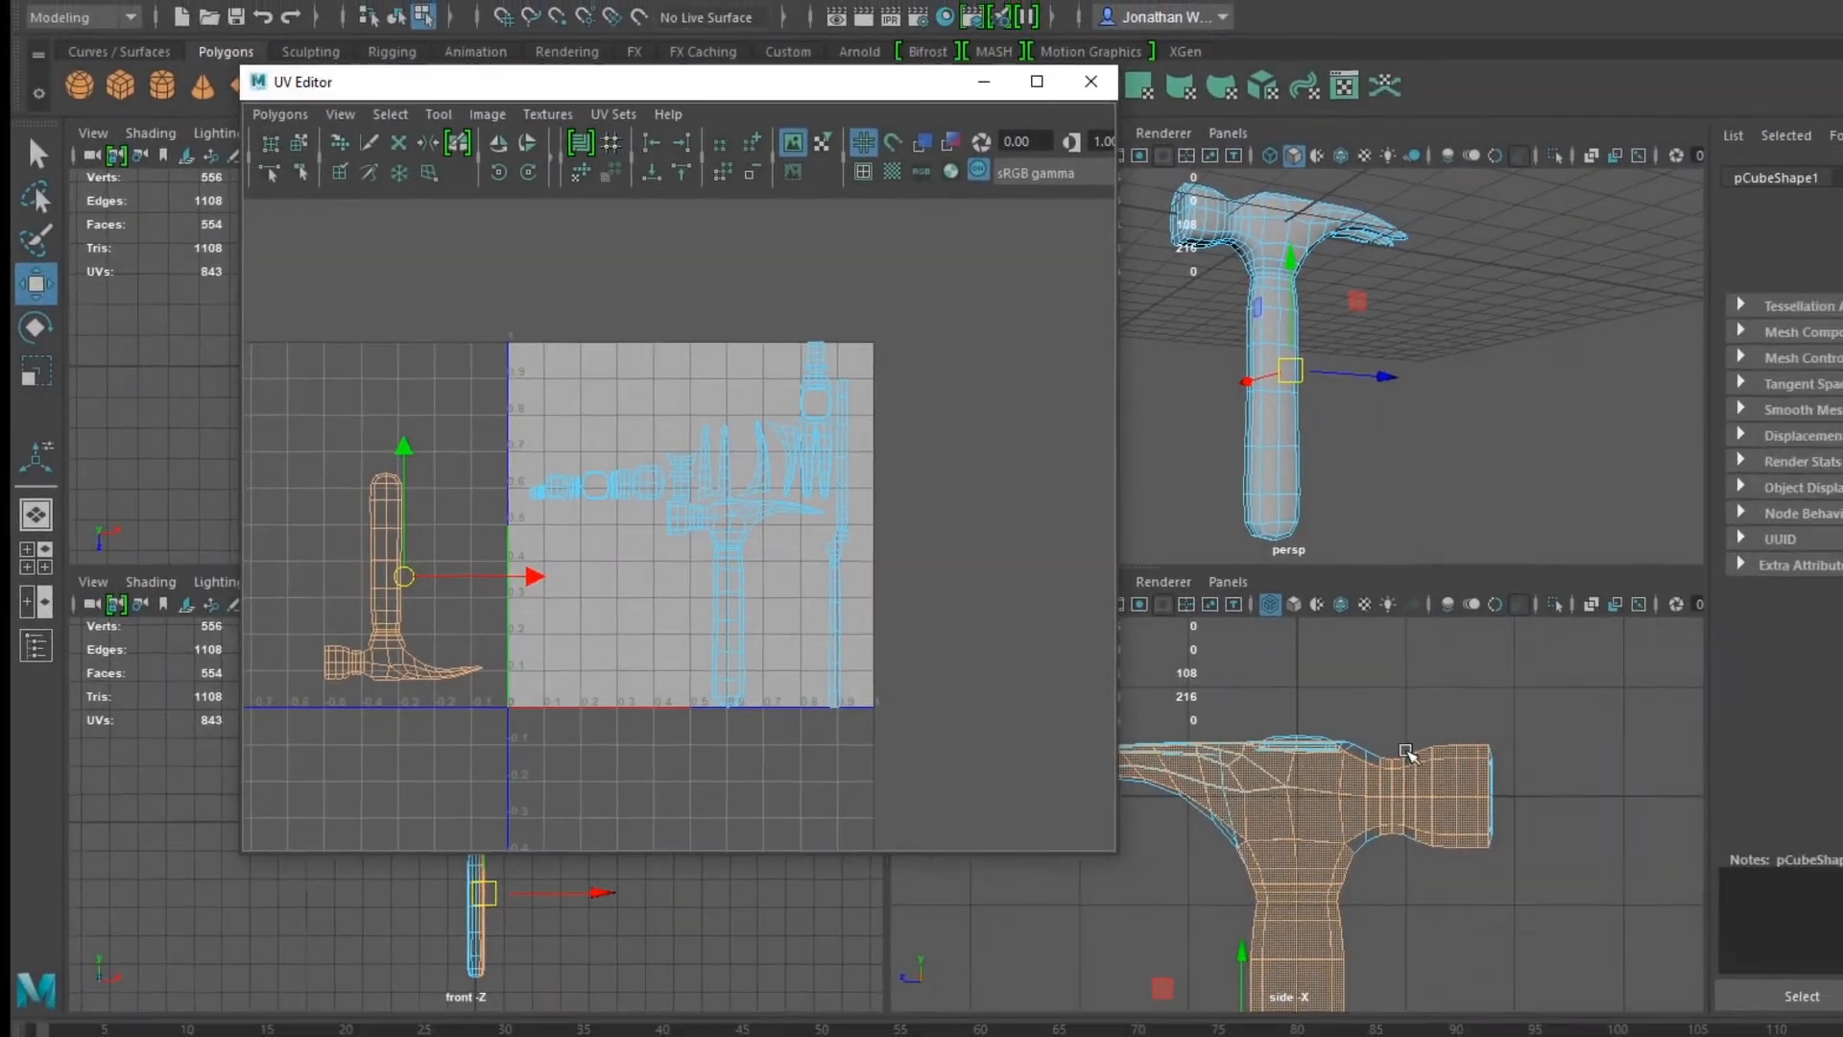
{"action": "scroll", "coordinate": [1622, 841], "scroll_direction": "down", "scroll_amount": 5}
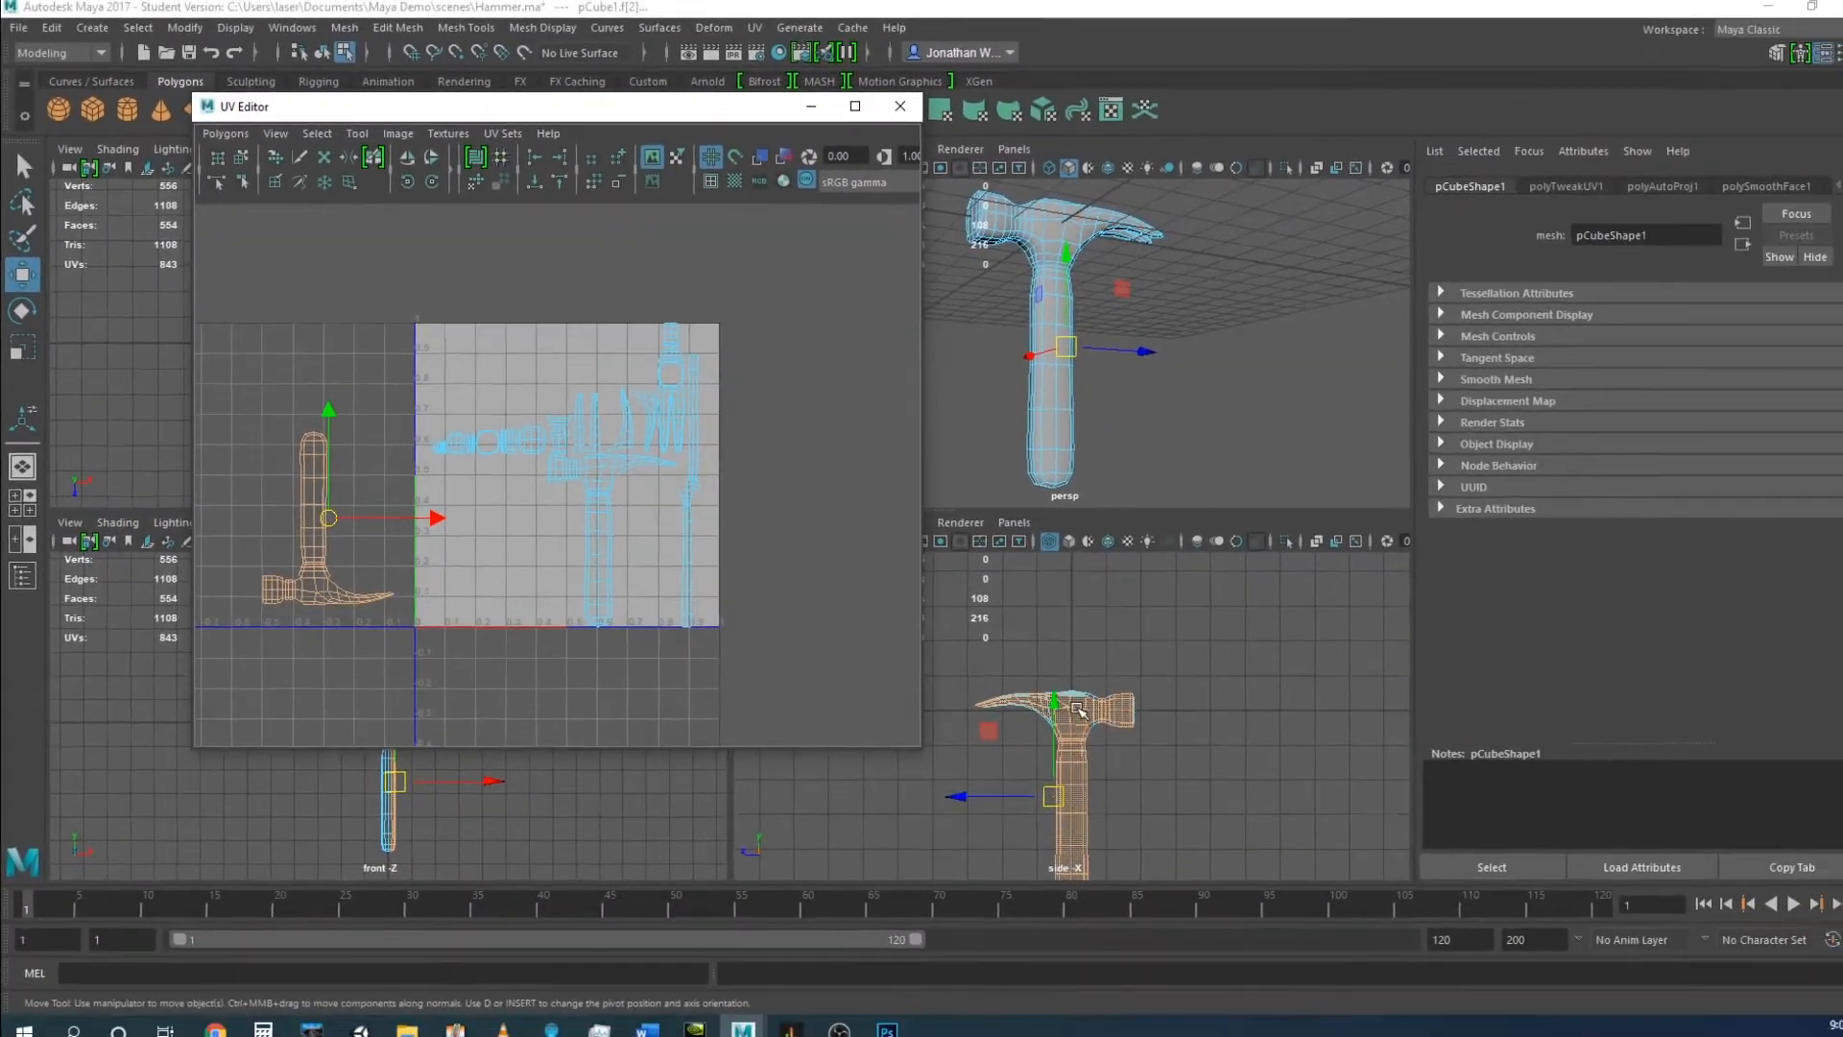
{"action": "right_click_drag", "start_coordinate": [1077, 708], "coordinate": [1064, 520]}
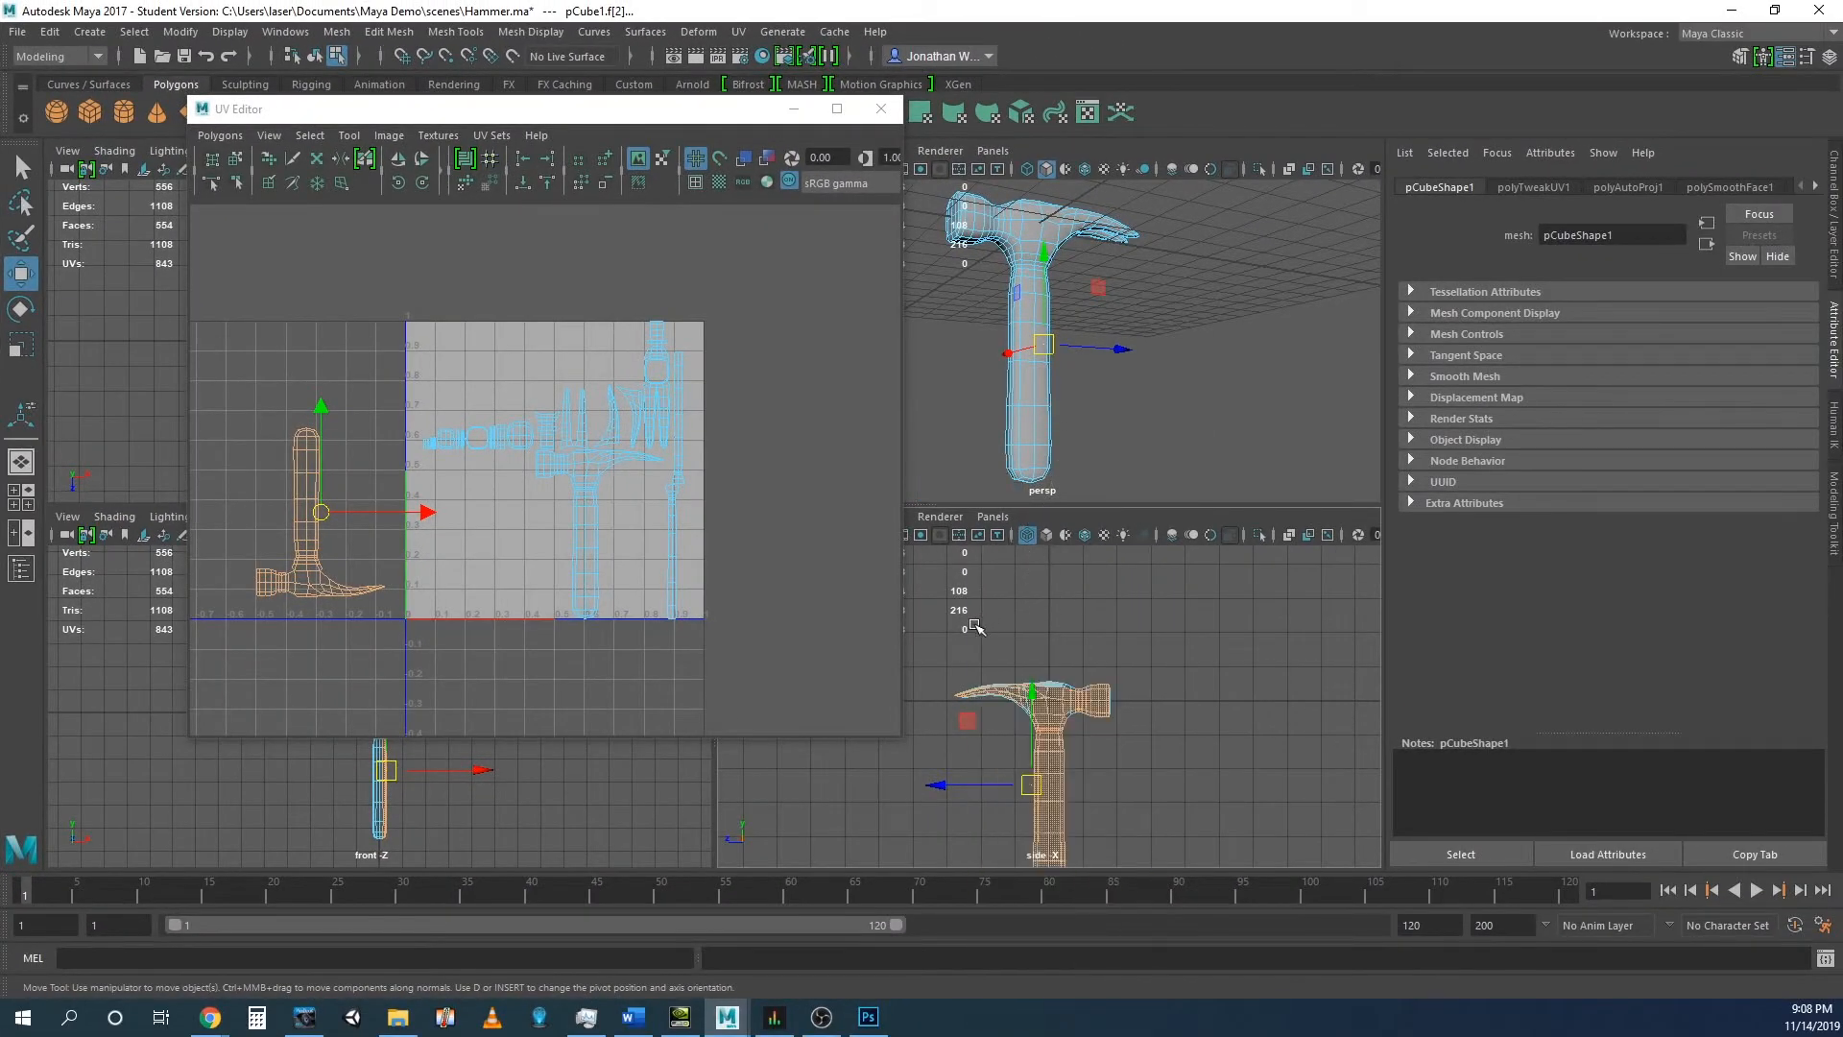
{"action": "left_click_drag", "start_coordinate": [1239, 601], "coordinate": [921, 733]}
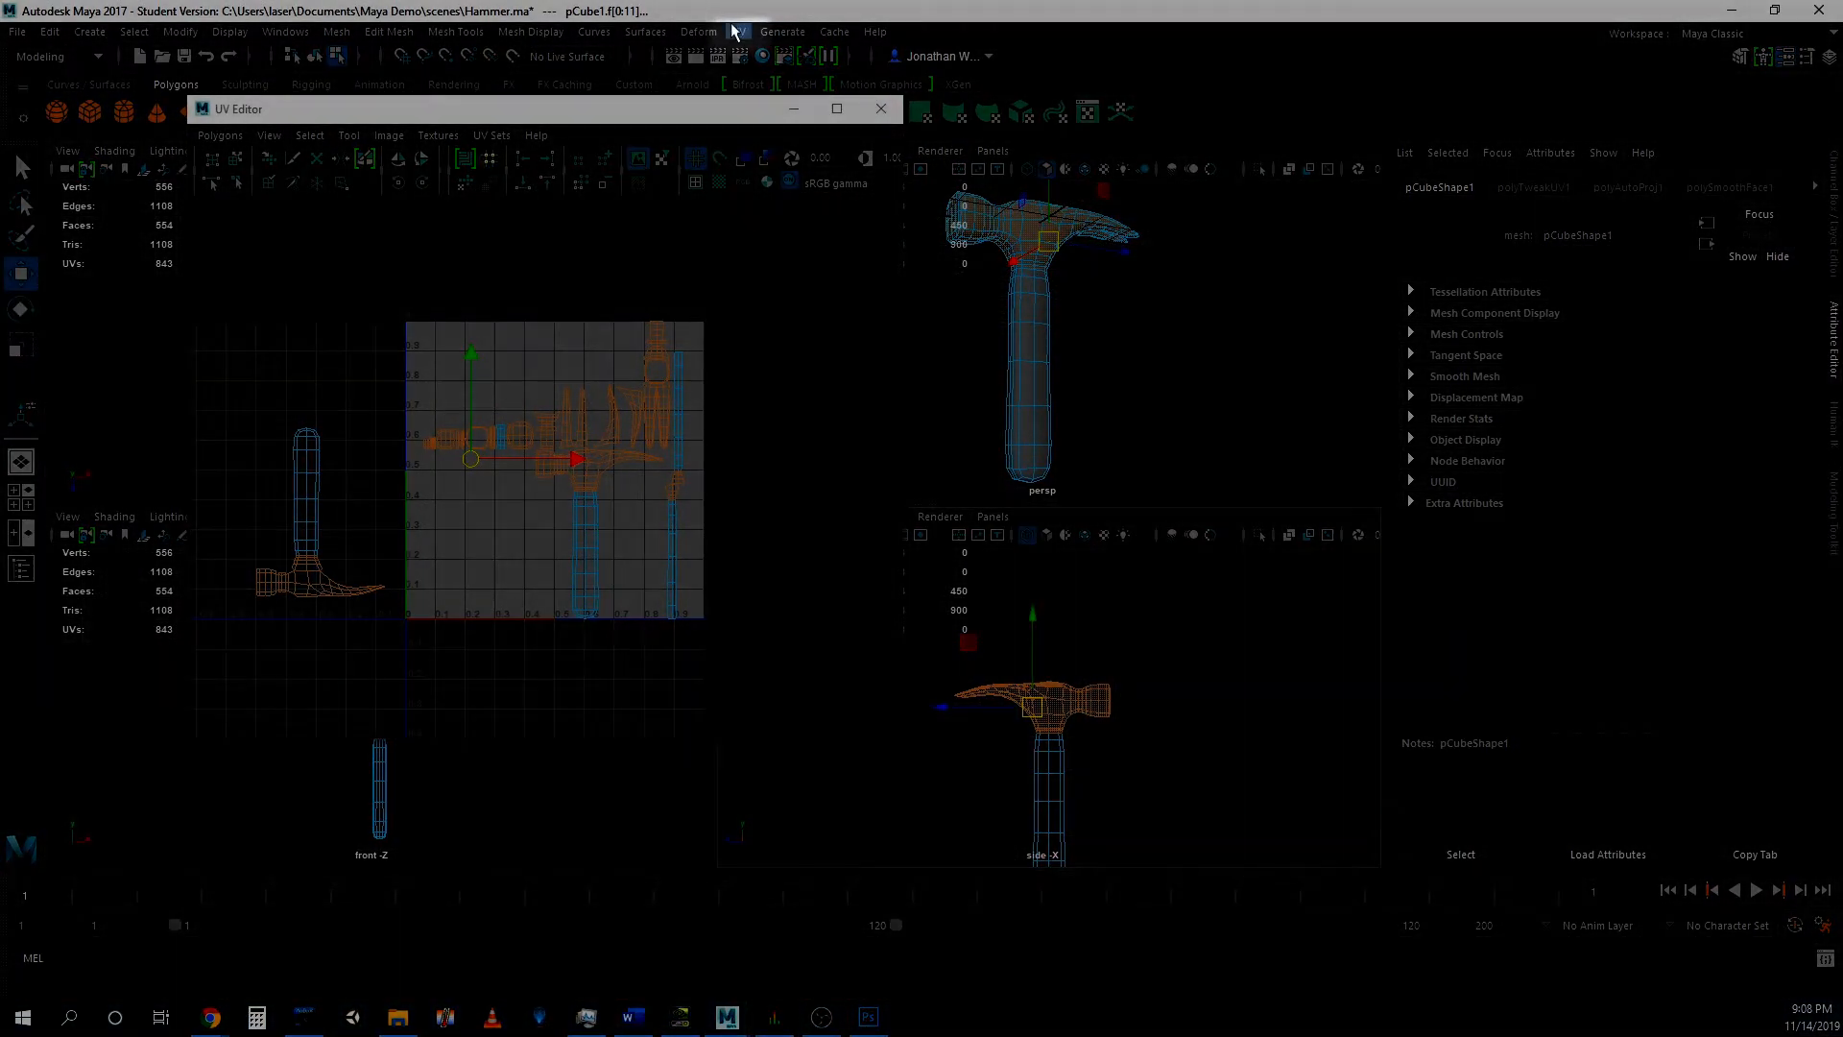
{"action": "left_click", "coordinate": [737, 32]}
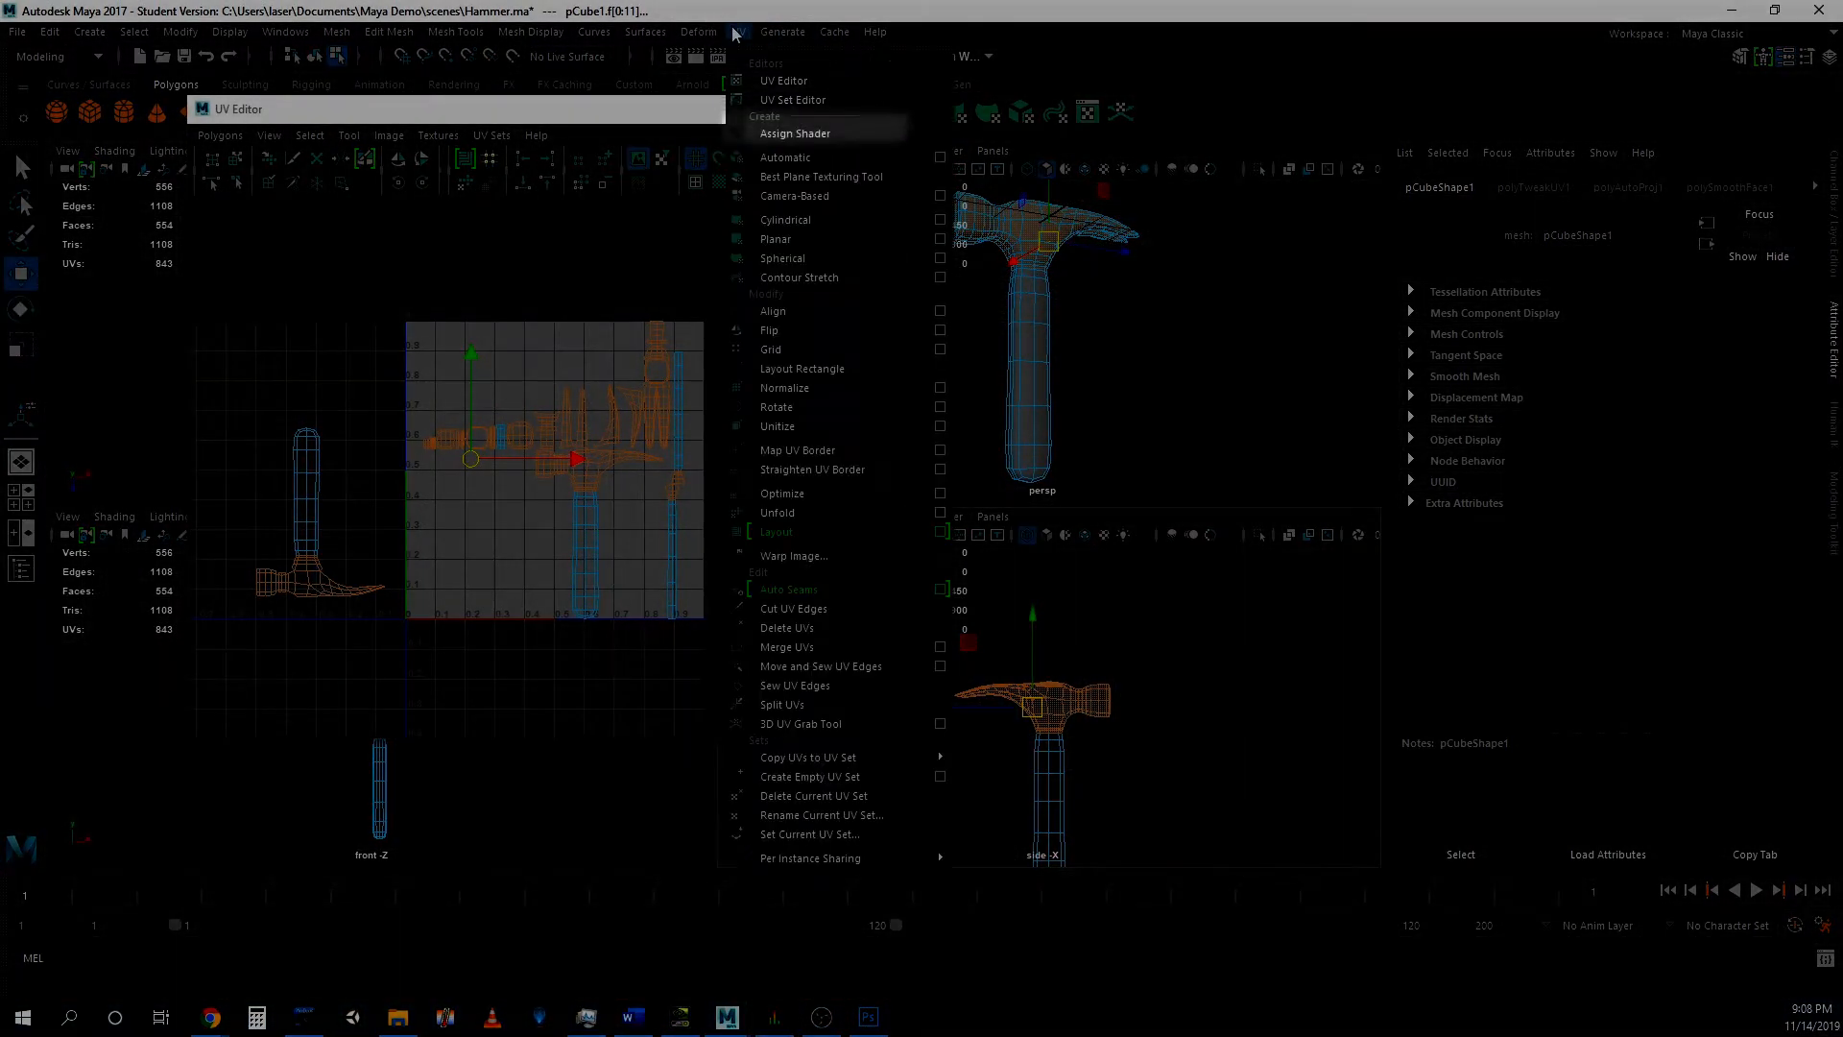
{"action": "left_click", "coordinate": [797, 157]}
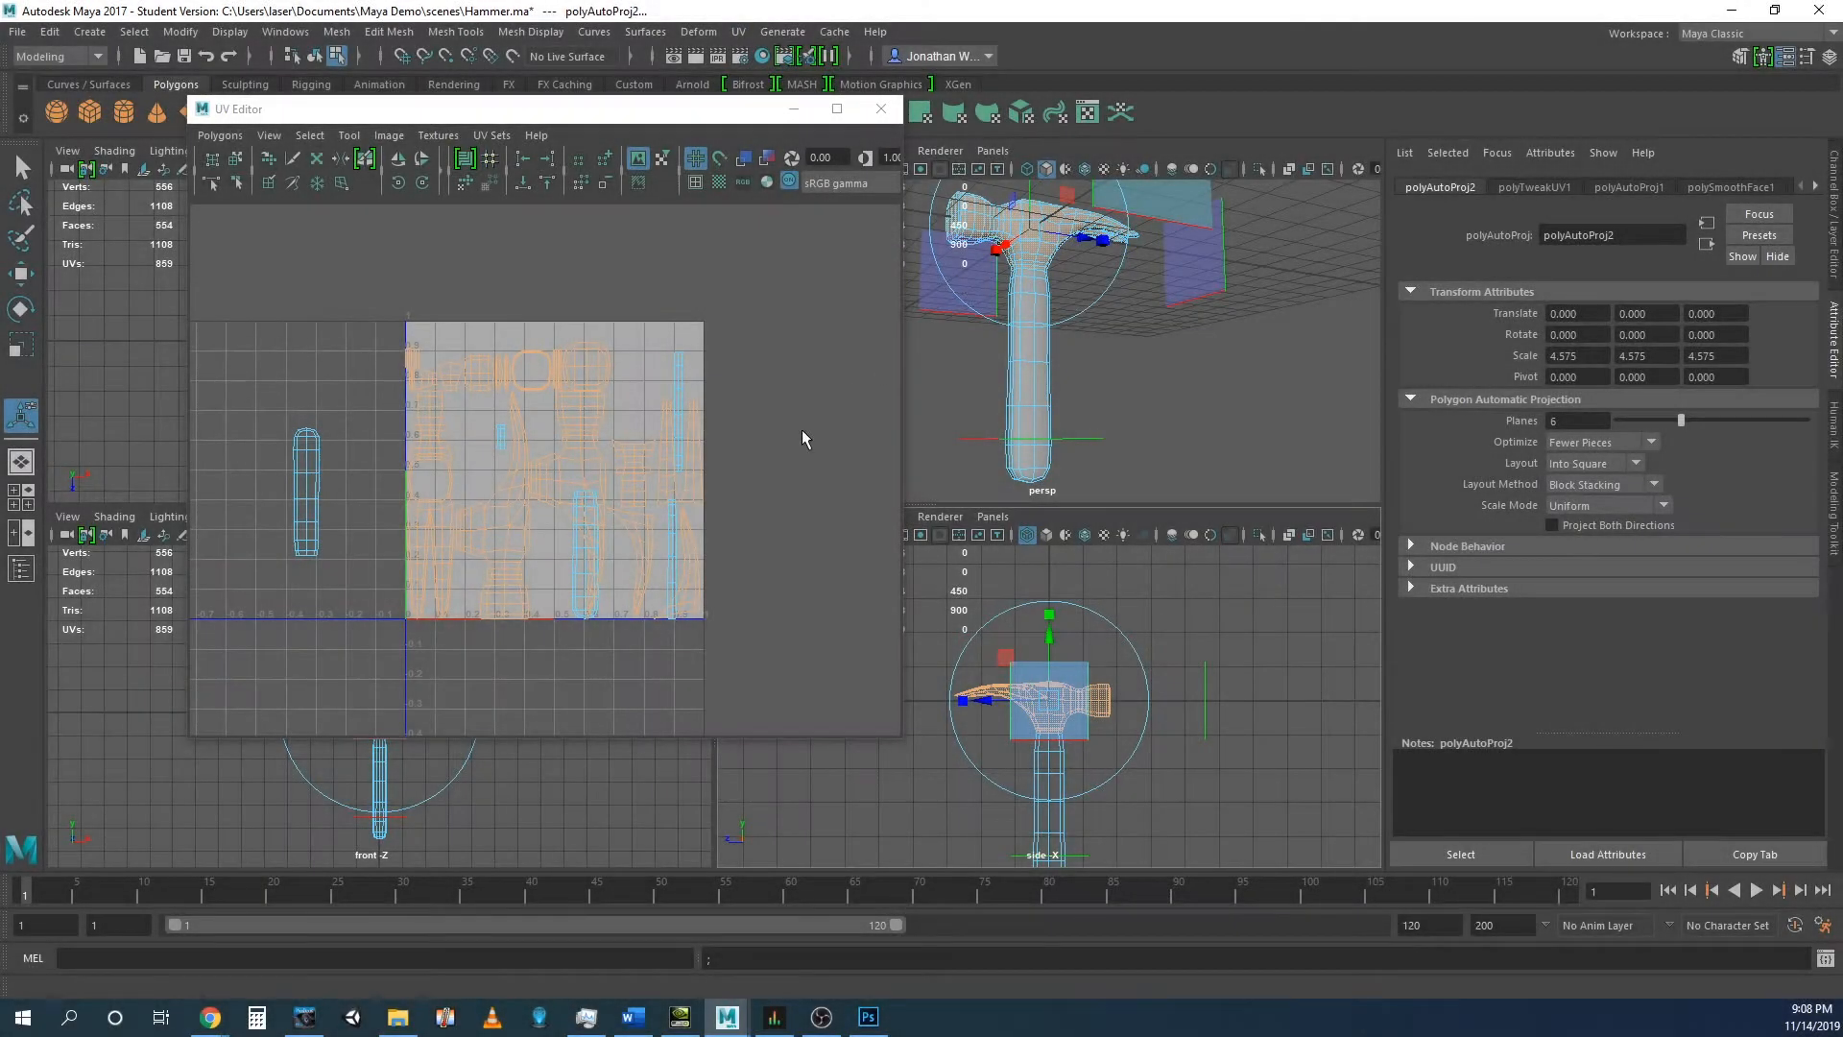
{"action": "key", "text": "w"}
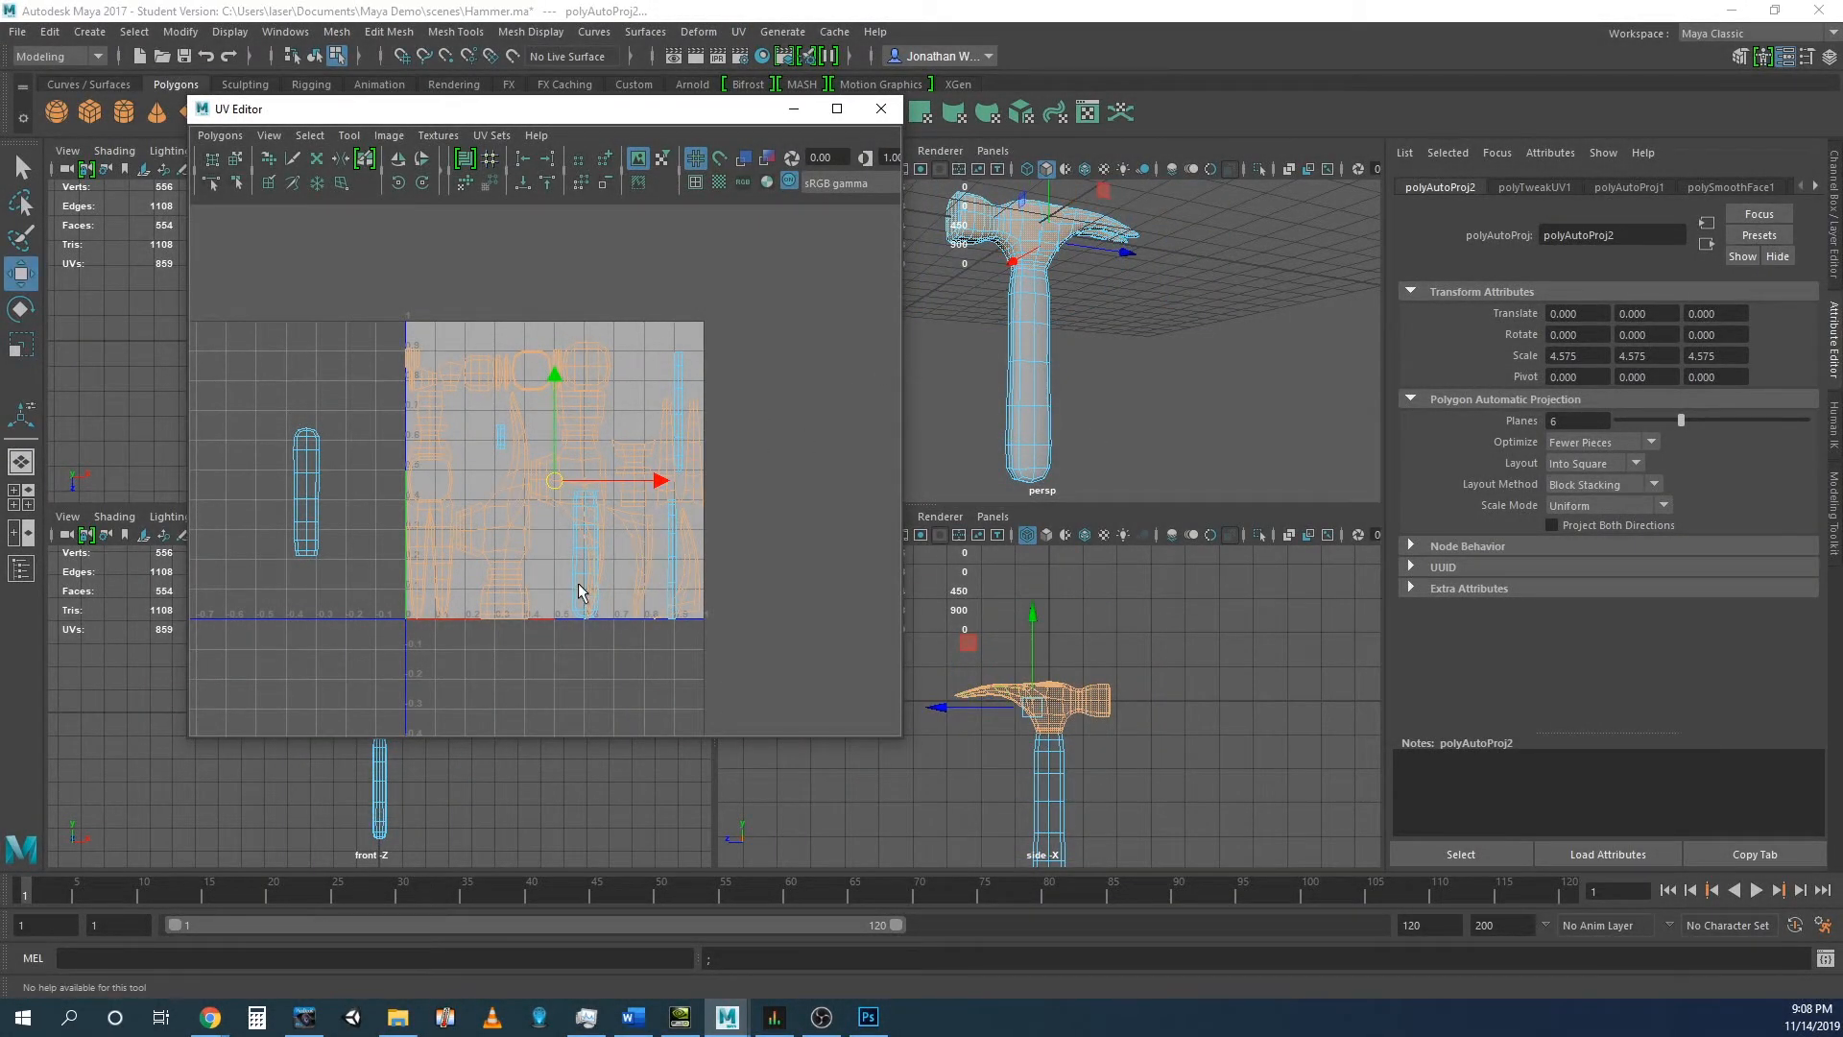
- Move the hammer head's UV shells horizontally out of the 0-1 UV space into the positive U area, and clear the selection
{"action": "left_click_drag", "start_coordinate": [661, 487], "coordinate": [1048, 459]}
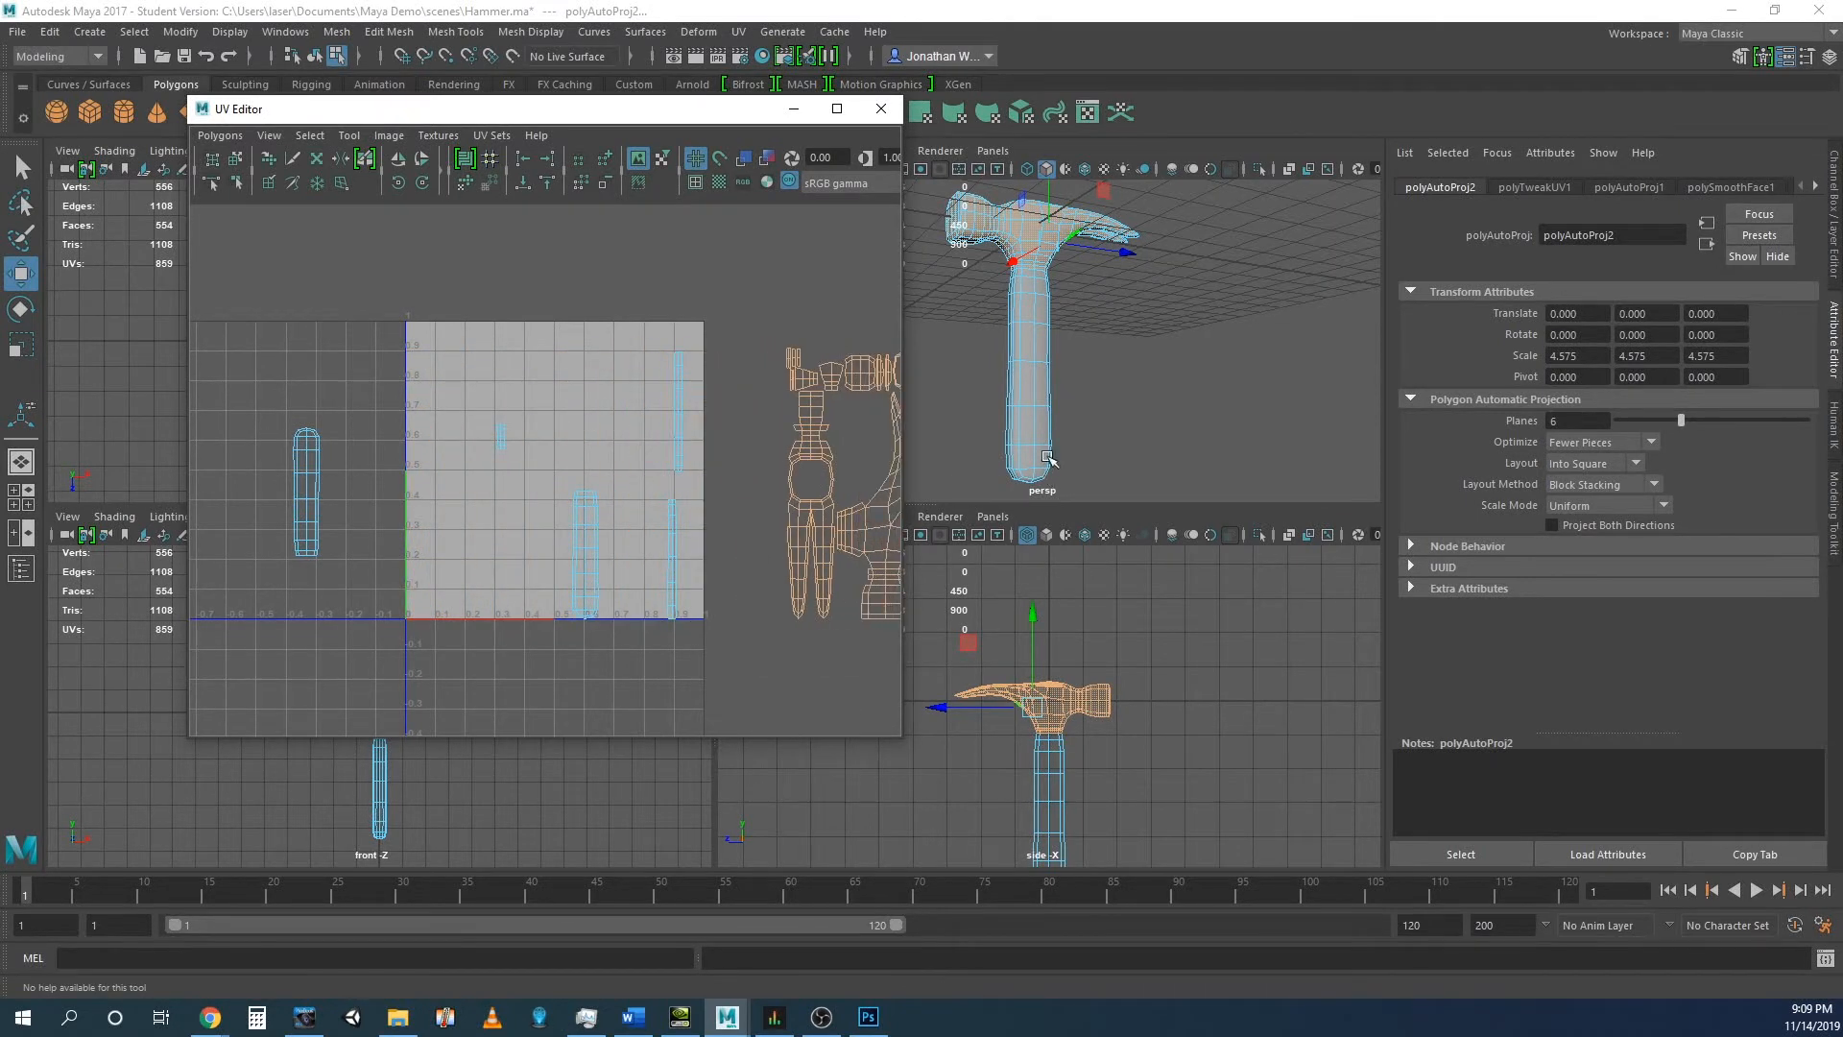
{"action": "left_click", "coordinate": [1184, 413]}
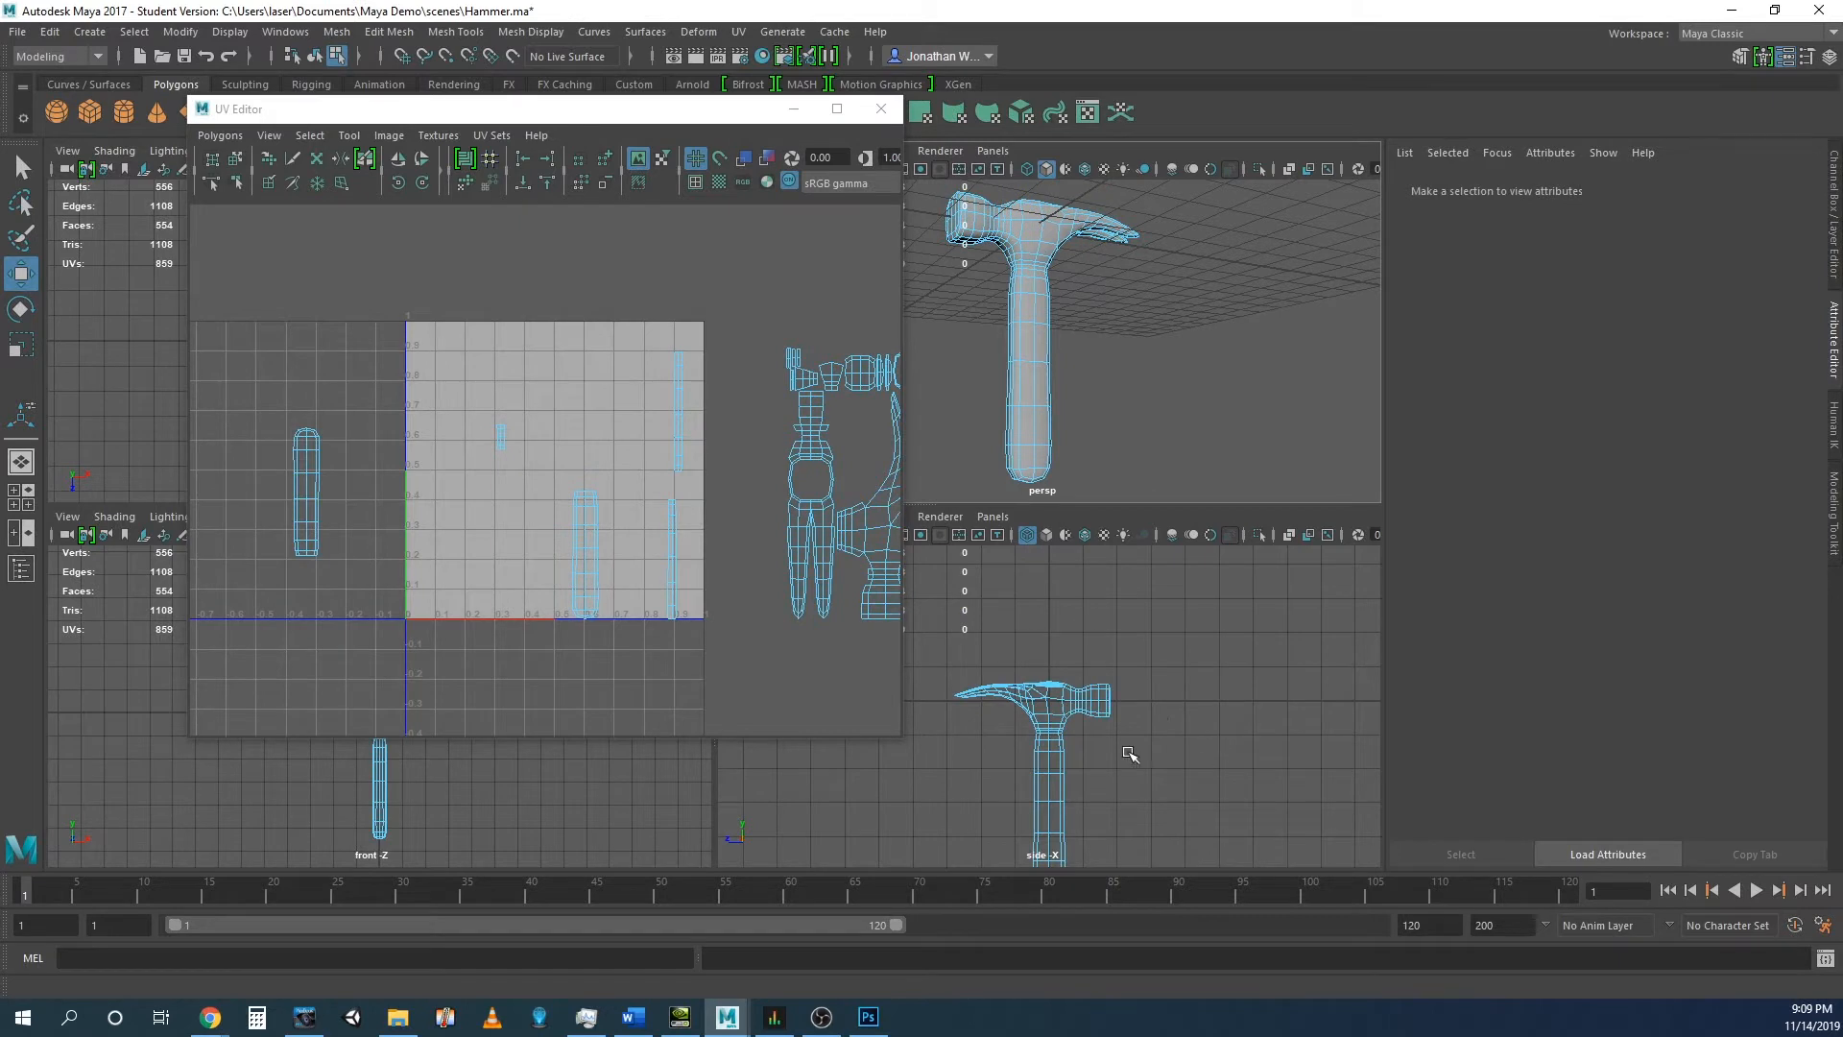
- Select all faces of the hammer handle below the head in the side view
{"action": "scroll", "coordinate": [1106, 768], "scroll_direction": "down", "scroll_amount": 3}
{"action": "left_click_drag", "start_coordinate": [1115, 842], "coordinate": [979, 726]}
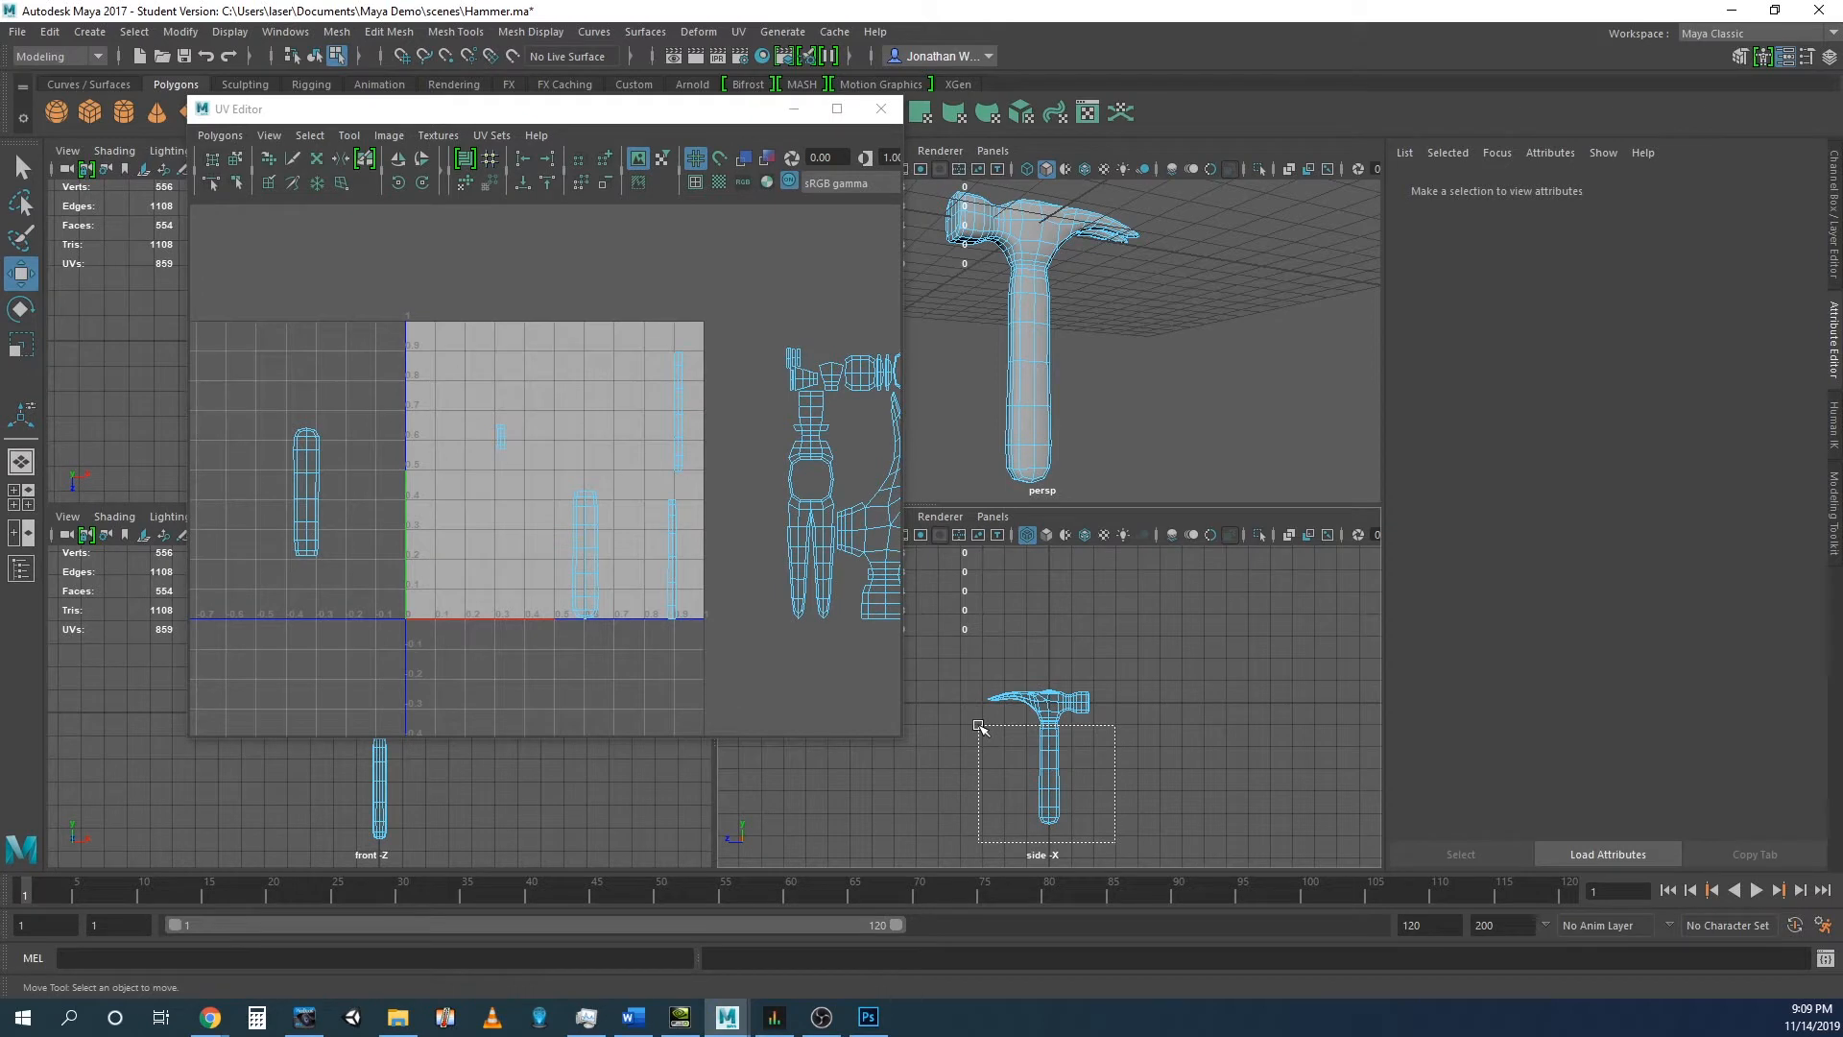
{"action": "left_click_drag", "start_coordinate": [978, 725], "coordinate": [979, 725]}
{"action": "scroll", "coordinate": [1090, 771], "scroll_direction": "up", "scroll_amount": 6}
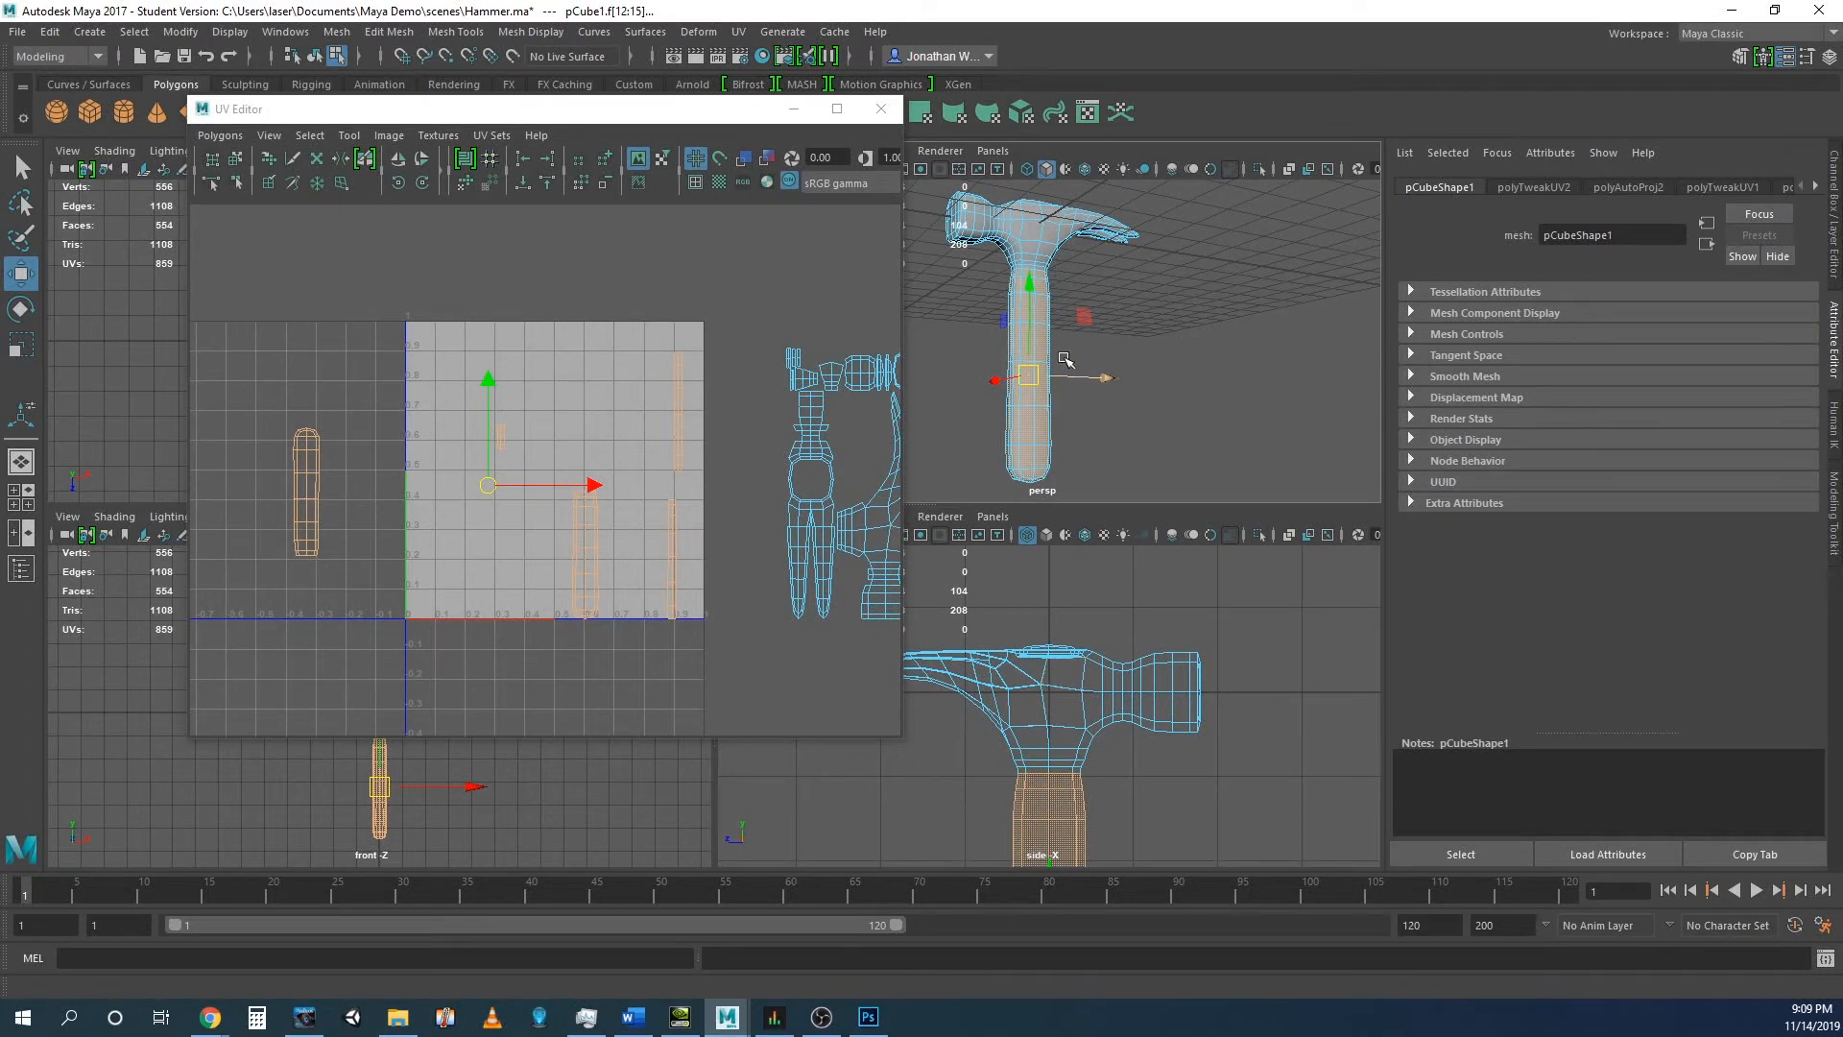
{"action": "scroll", "coordinate": [1066, 360], "scroll_direction": "up", "scroll_amount": 6}
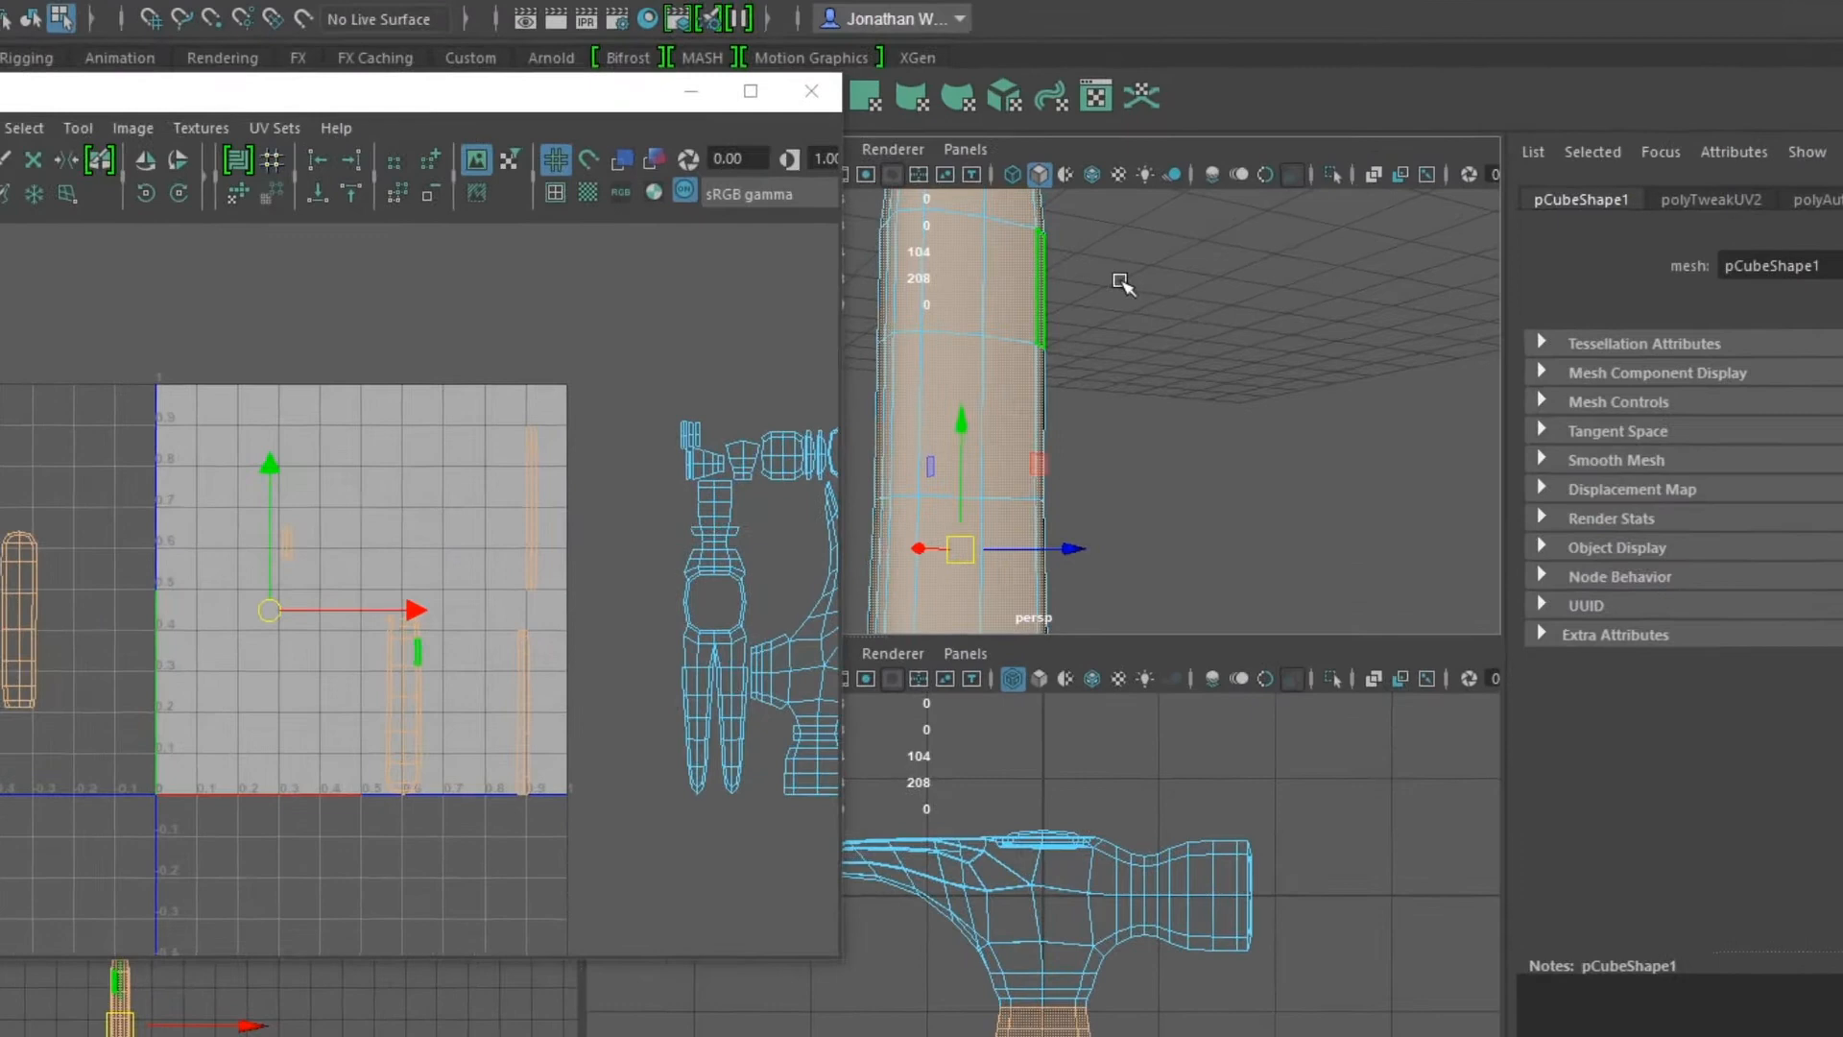
{"action": "middle_click_drag", "start_coordinate": [1122, 282], "coordinate": [1155, 545], "text": "alt"}
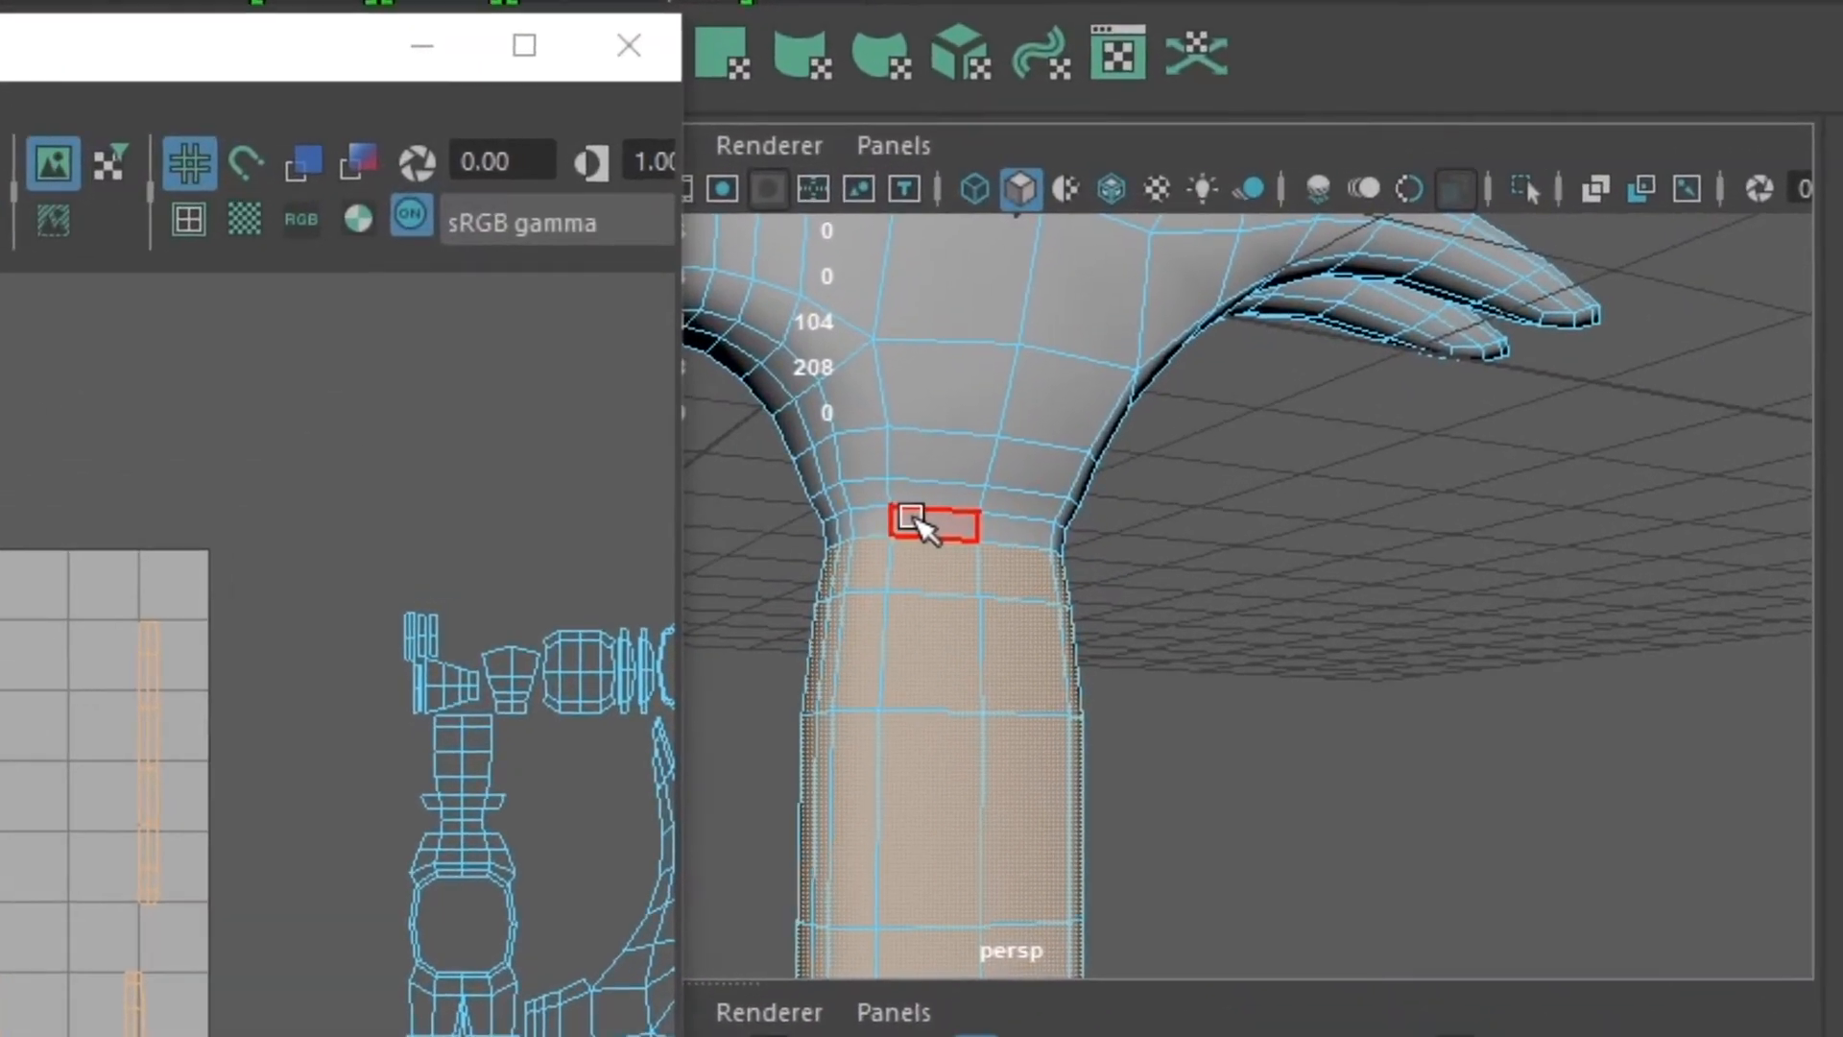
- Try adding the narrow face loop around the top of the handle to the selection
{"action": "left_click", "coordinate": [921, 525], "text": "shift"}
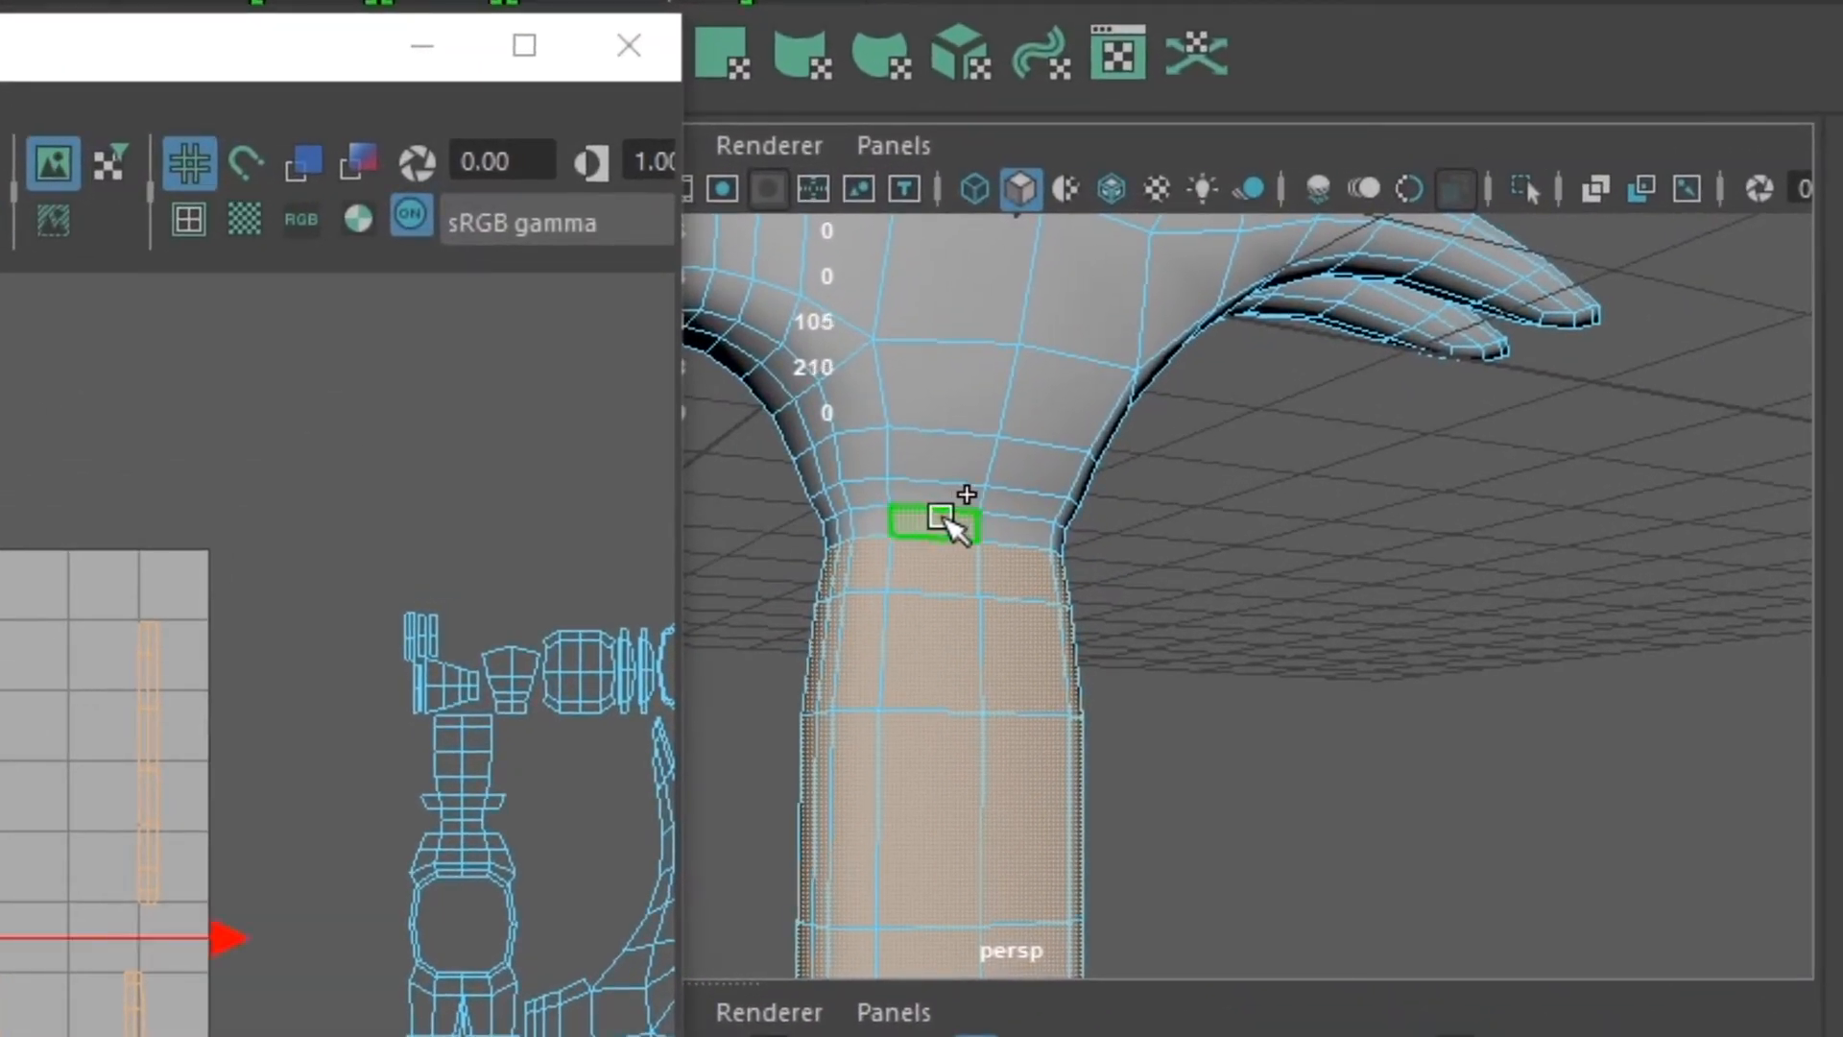
{"action": "double_click", "coordinate": [1013, 531], "text": "shift"}
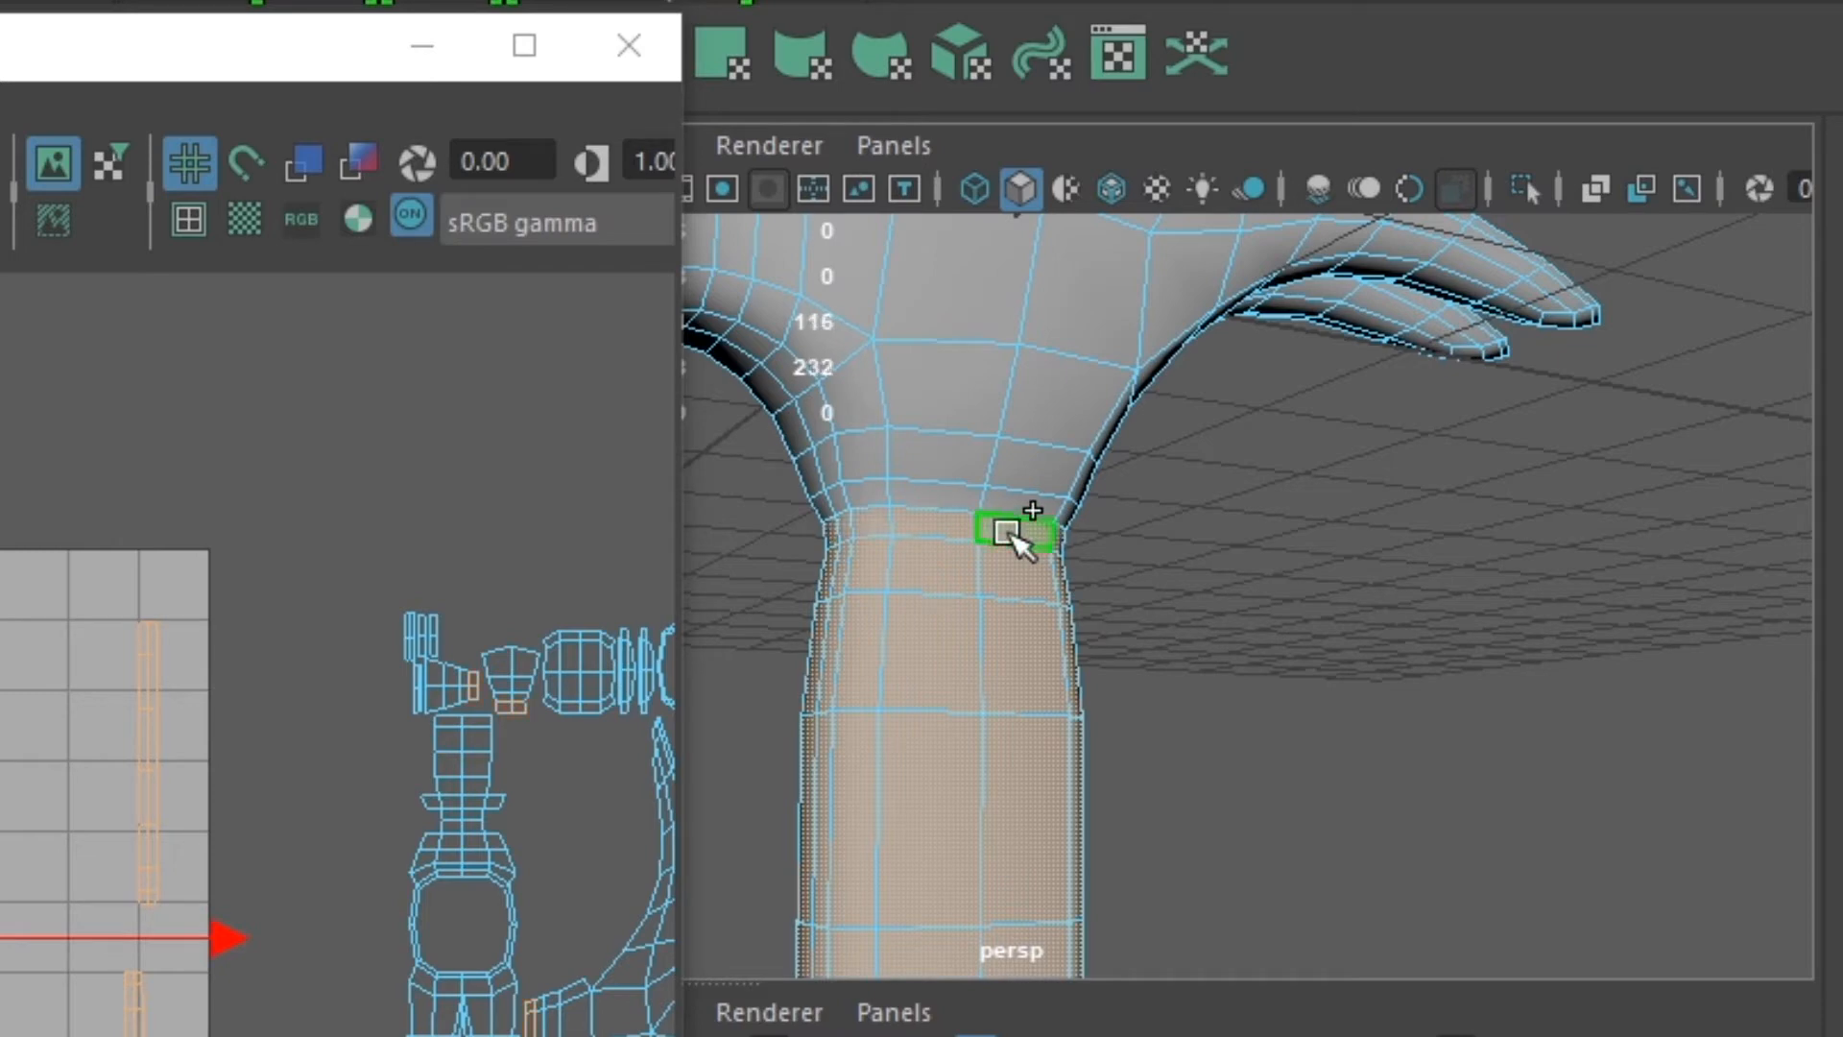
{"action": "left_click_drag", "start_coordinate": [1013, 857], "coordinate": [1316, 872], "text": "alt"}
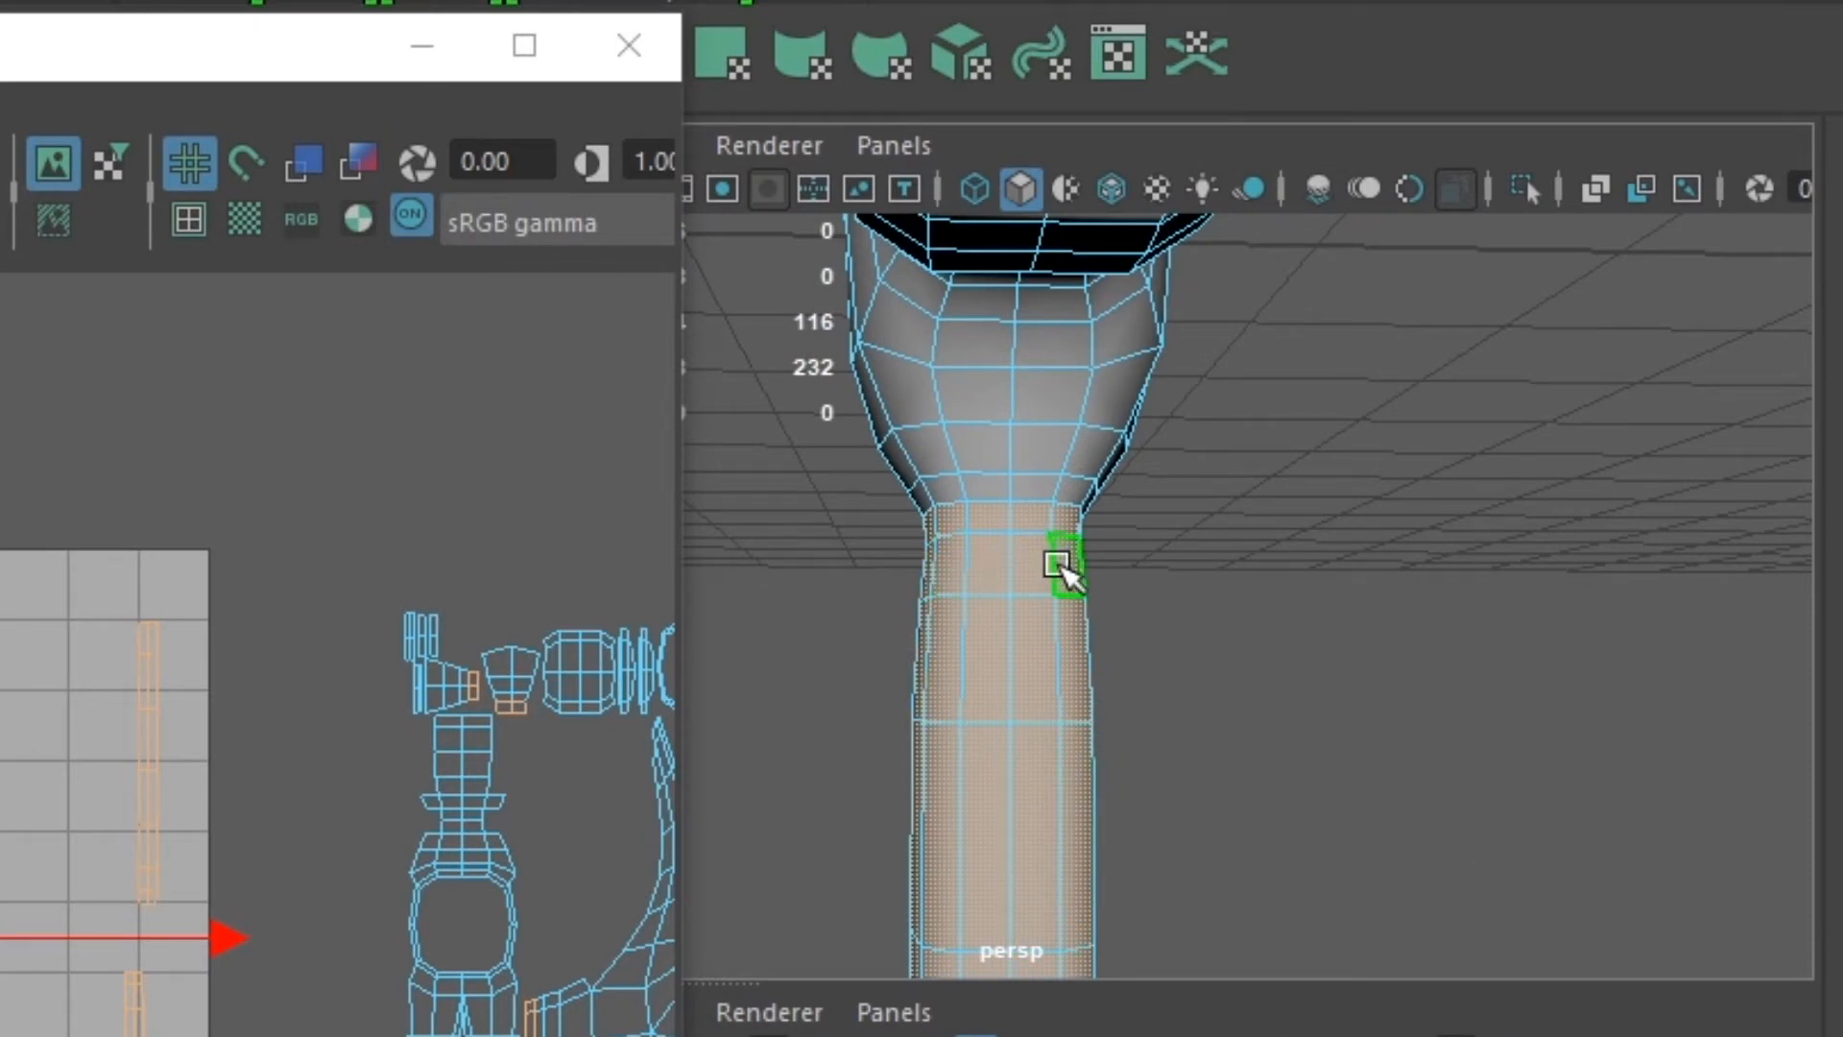
{"action": "left_click_drag", "start_coordinate": [1213, 580], "coordinate": [937, 588], "text": "alt"}
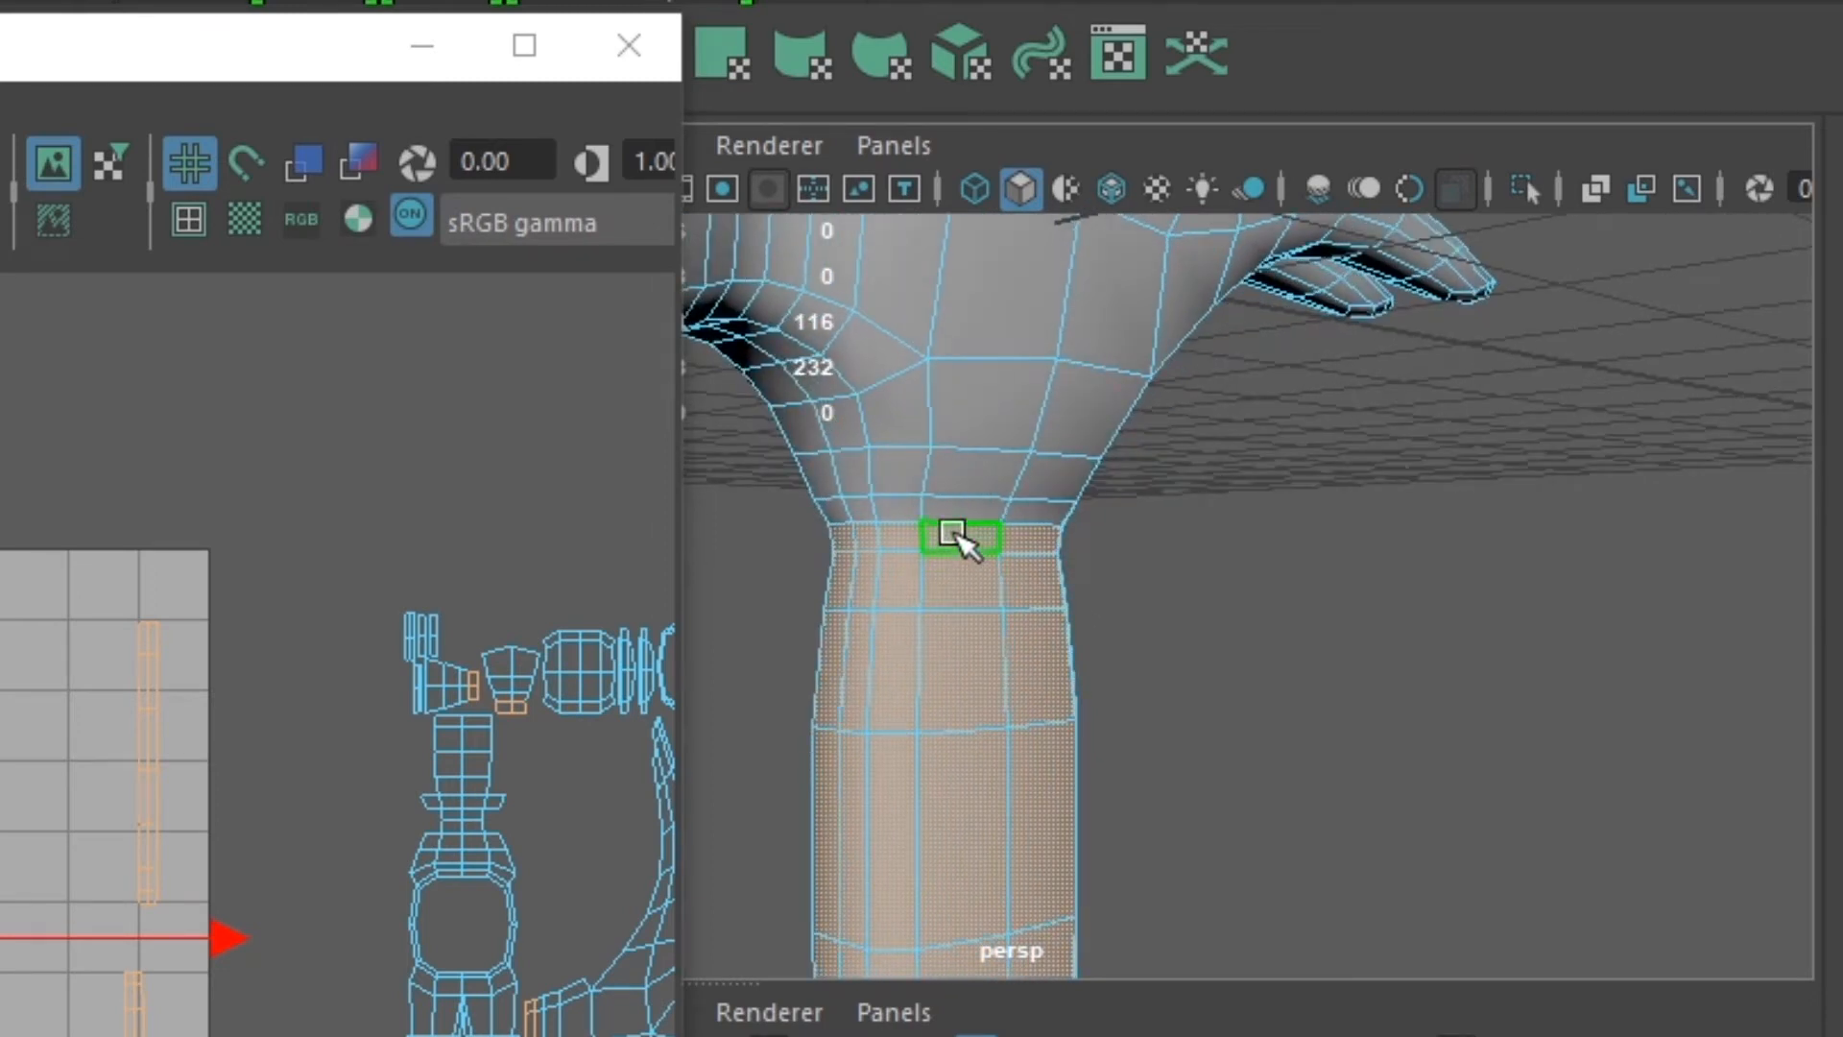
- Try picking the handle's top face loop from different neighbouring faces, and undo the attempts back to the original handle selection
{"action": "double_click", "coordinate": [955, 602], "text": "ctrl"}
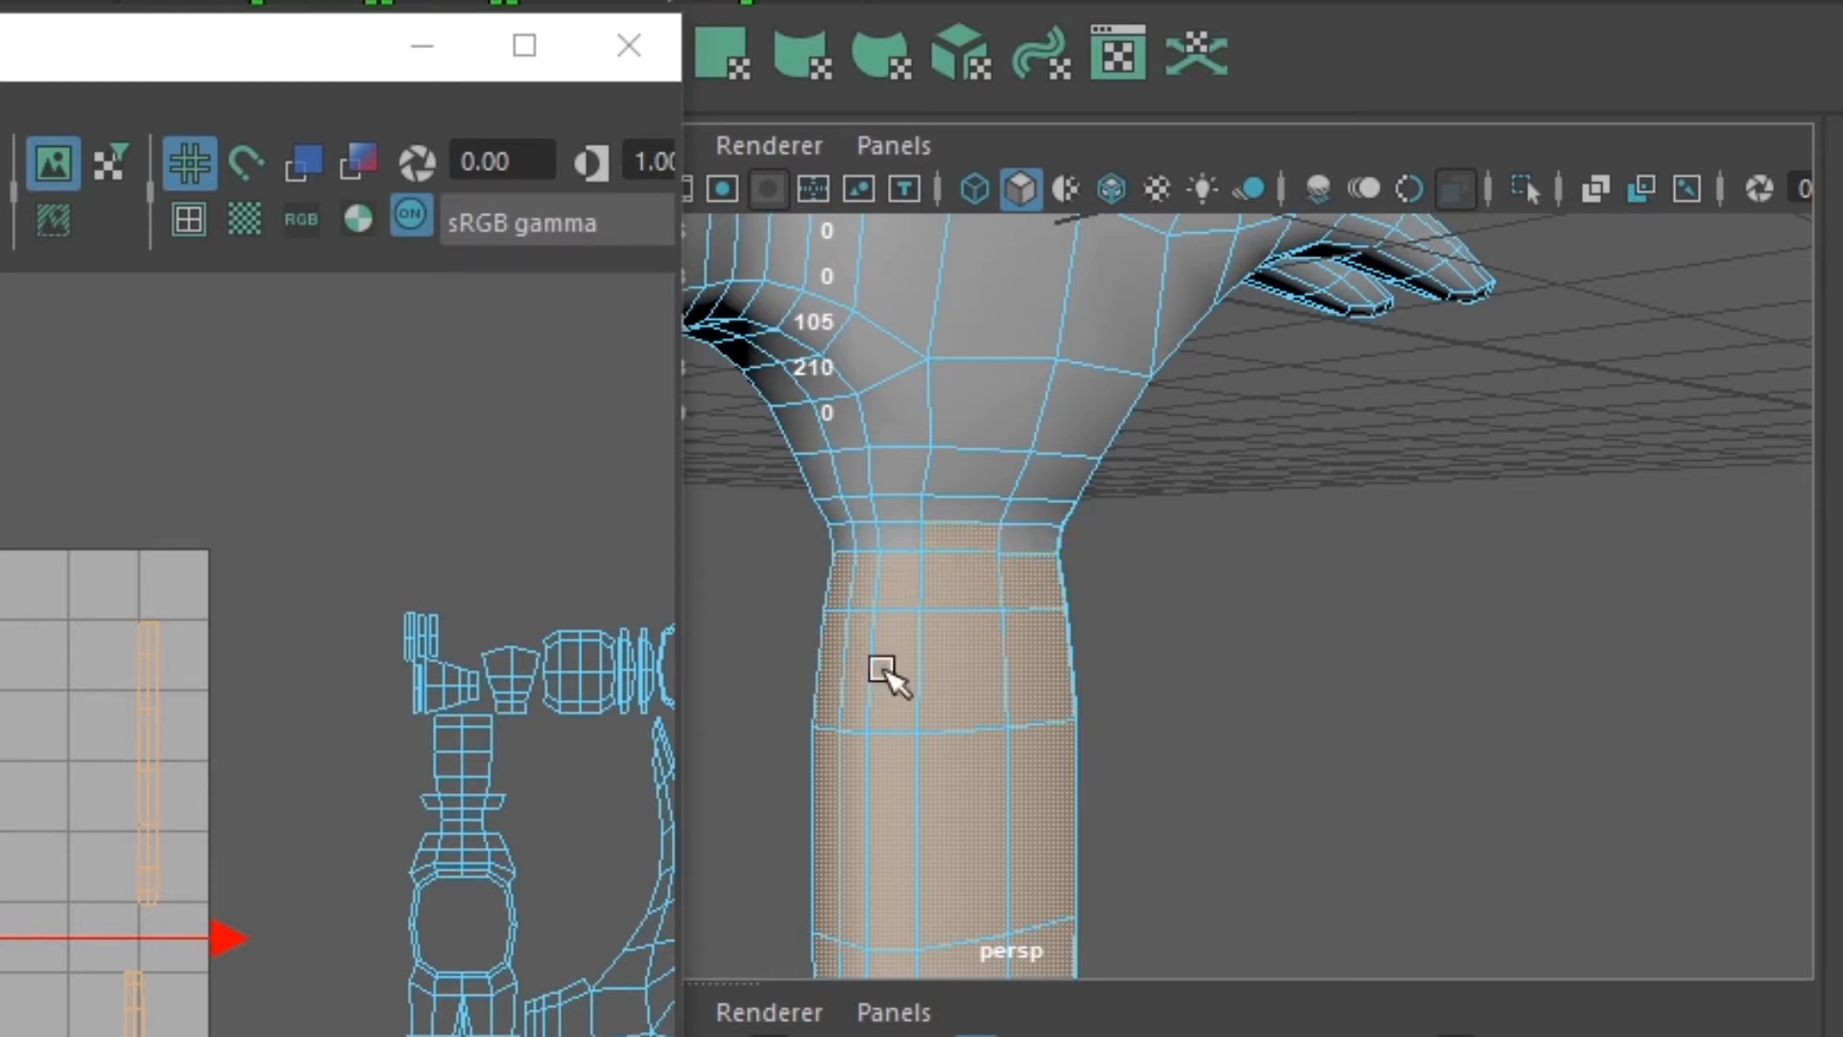
{"action": "double_click", "coordinate": [1035, 545], "text": "shift"}
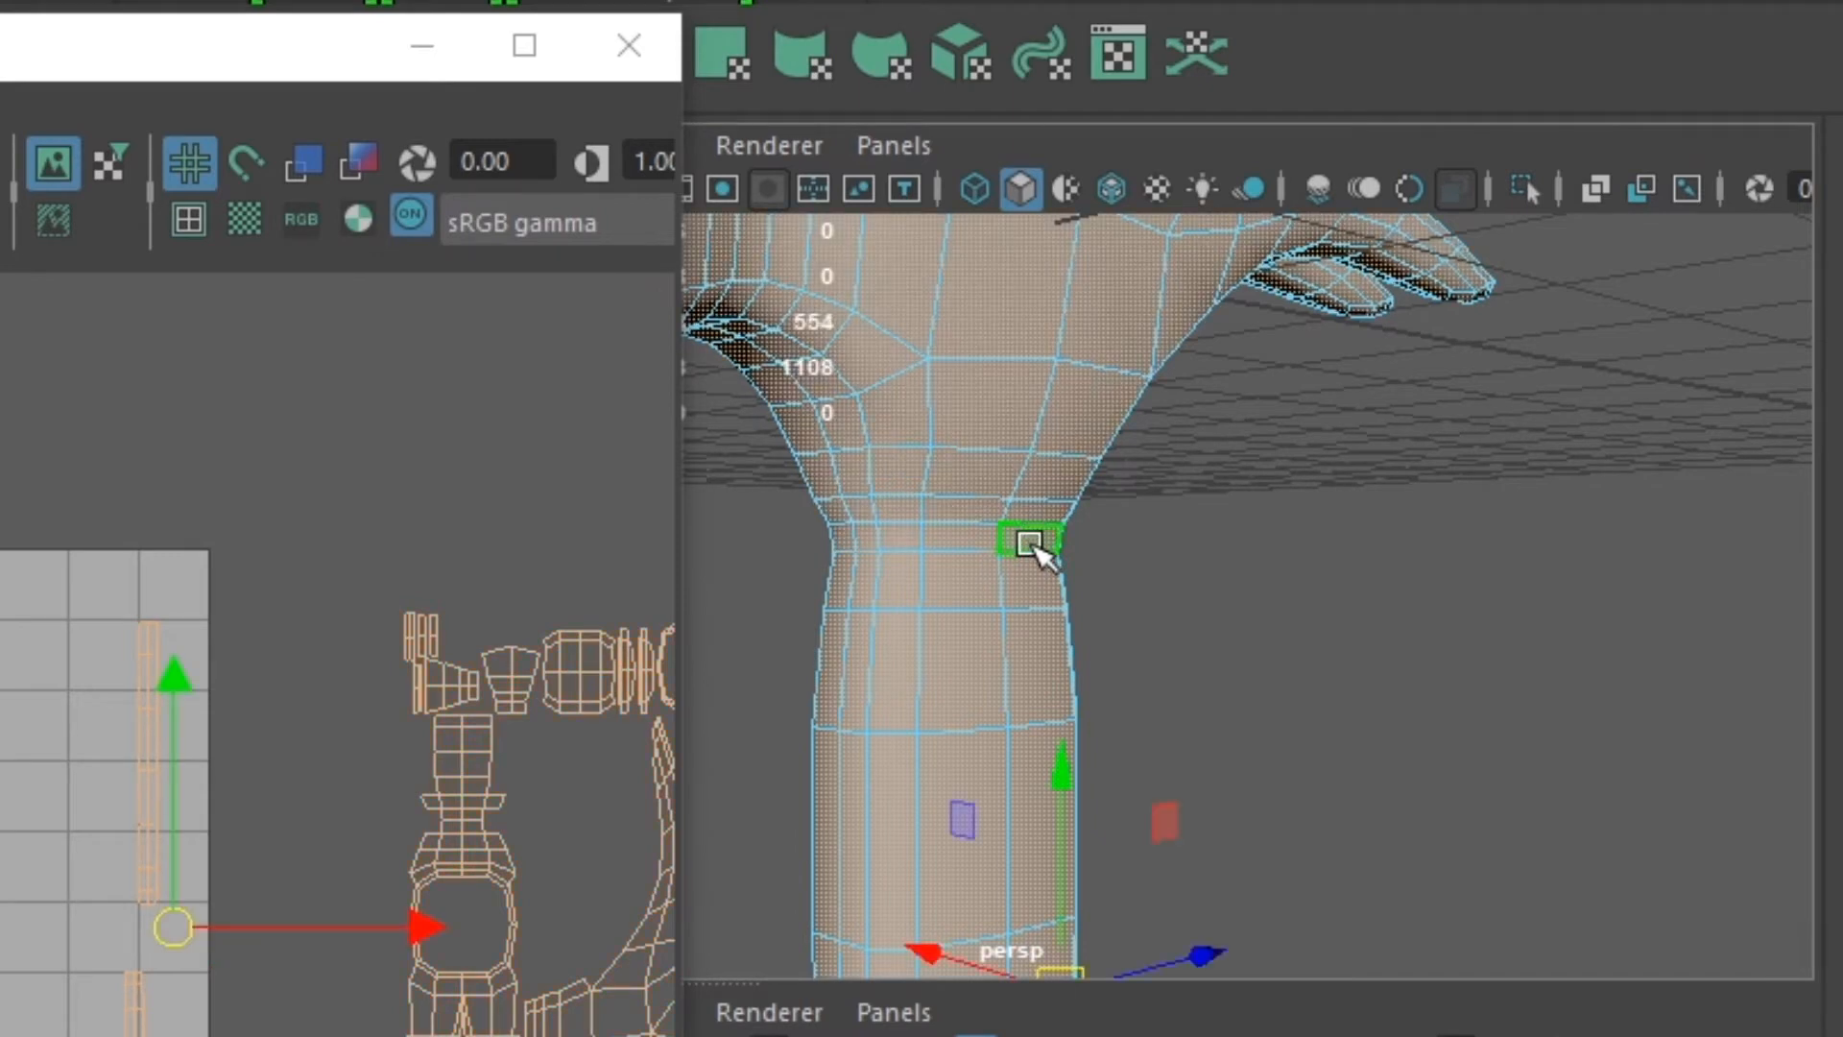
{"action": "key", "text": "ctrl+z"}
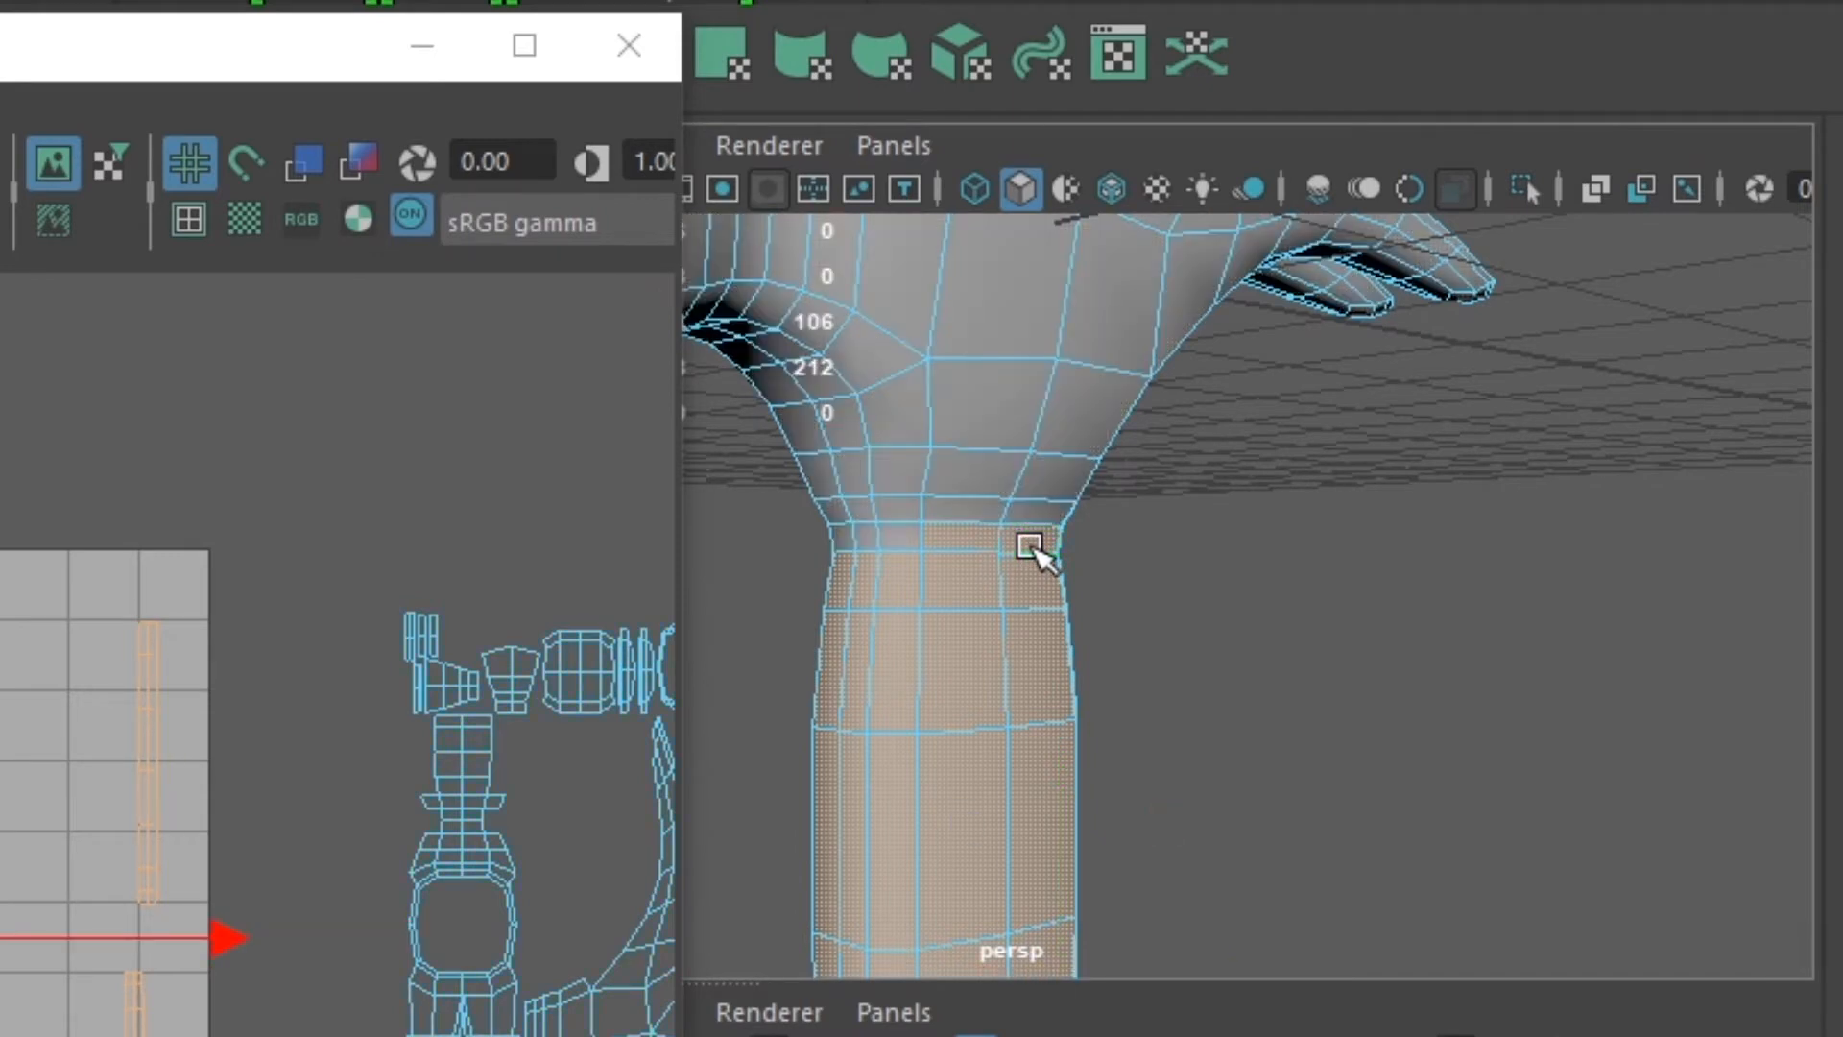
{"action": "double_click", "coordinate": [908, 534], "text": "ctrl+shift"}
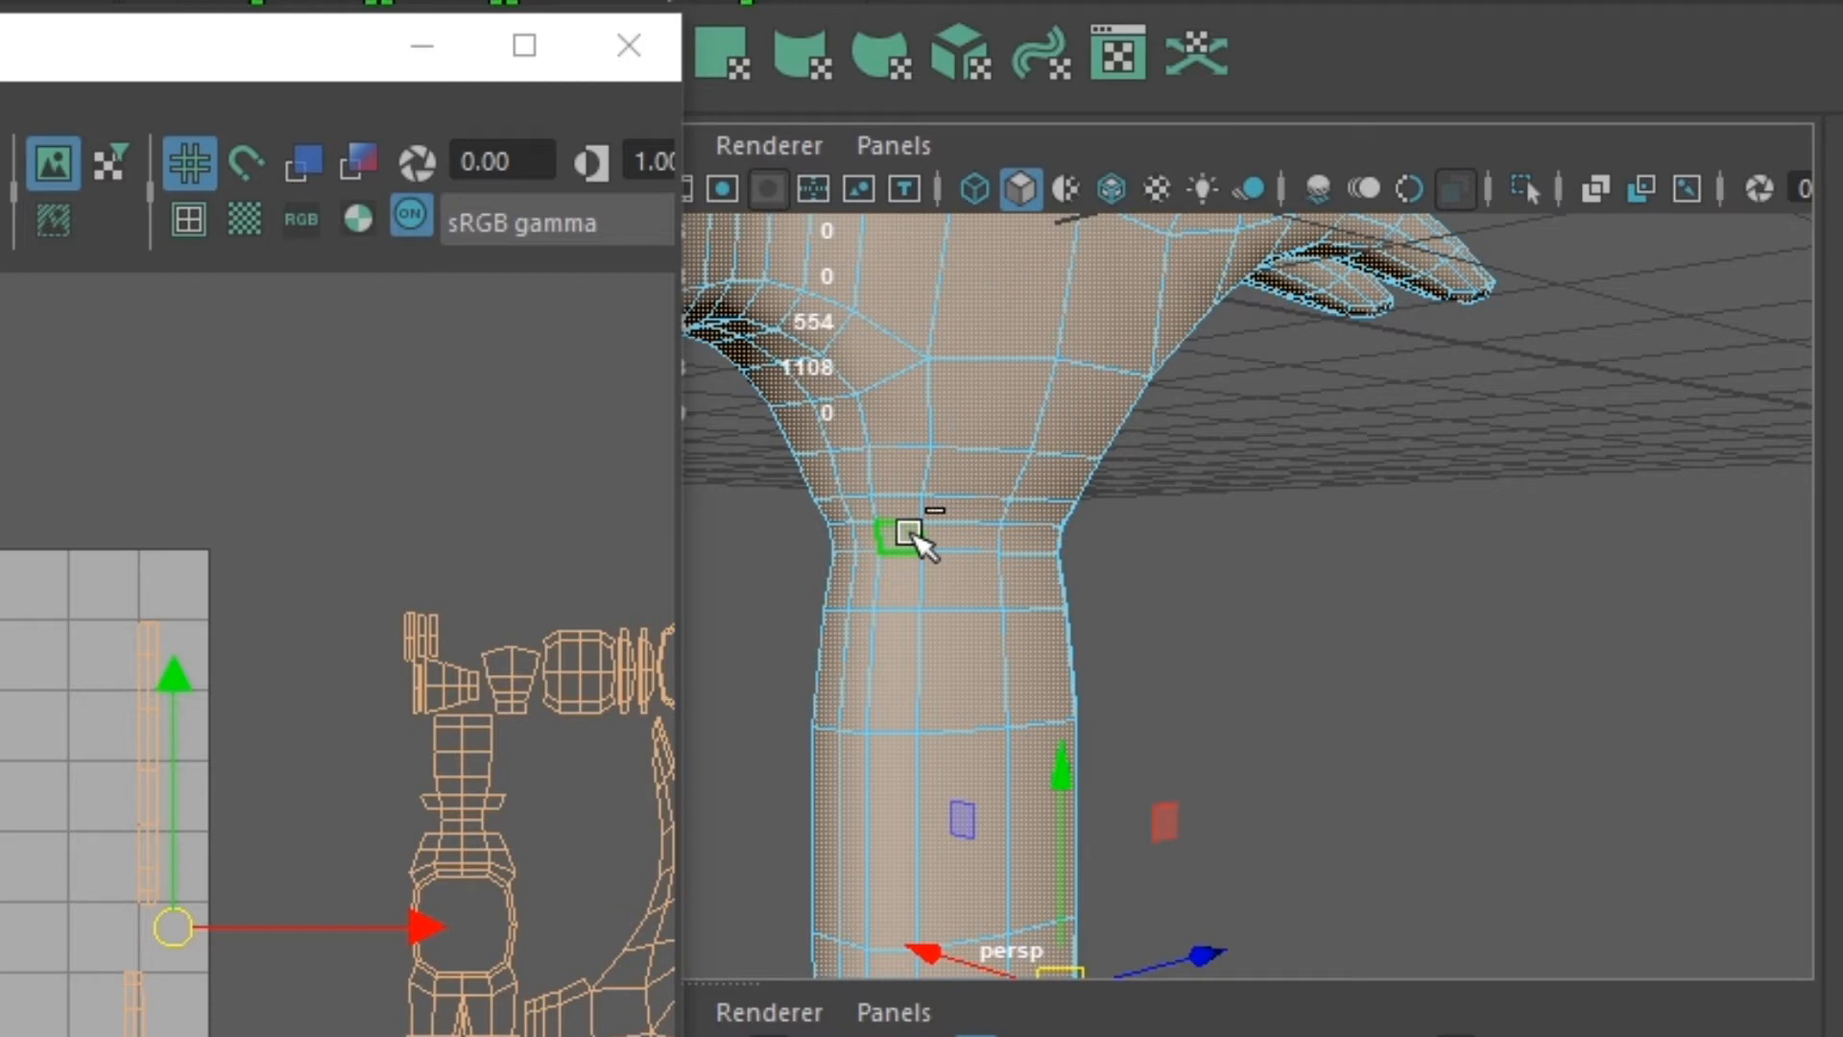
{"action": "key", "text": "ctrl+z"}
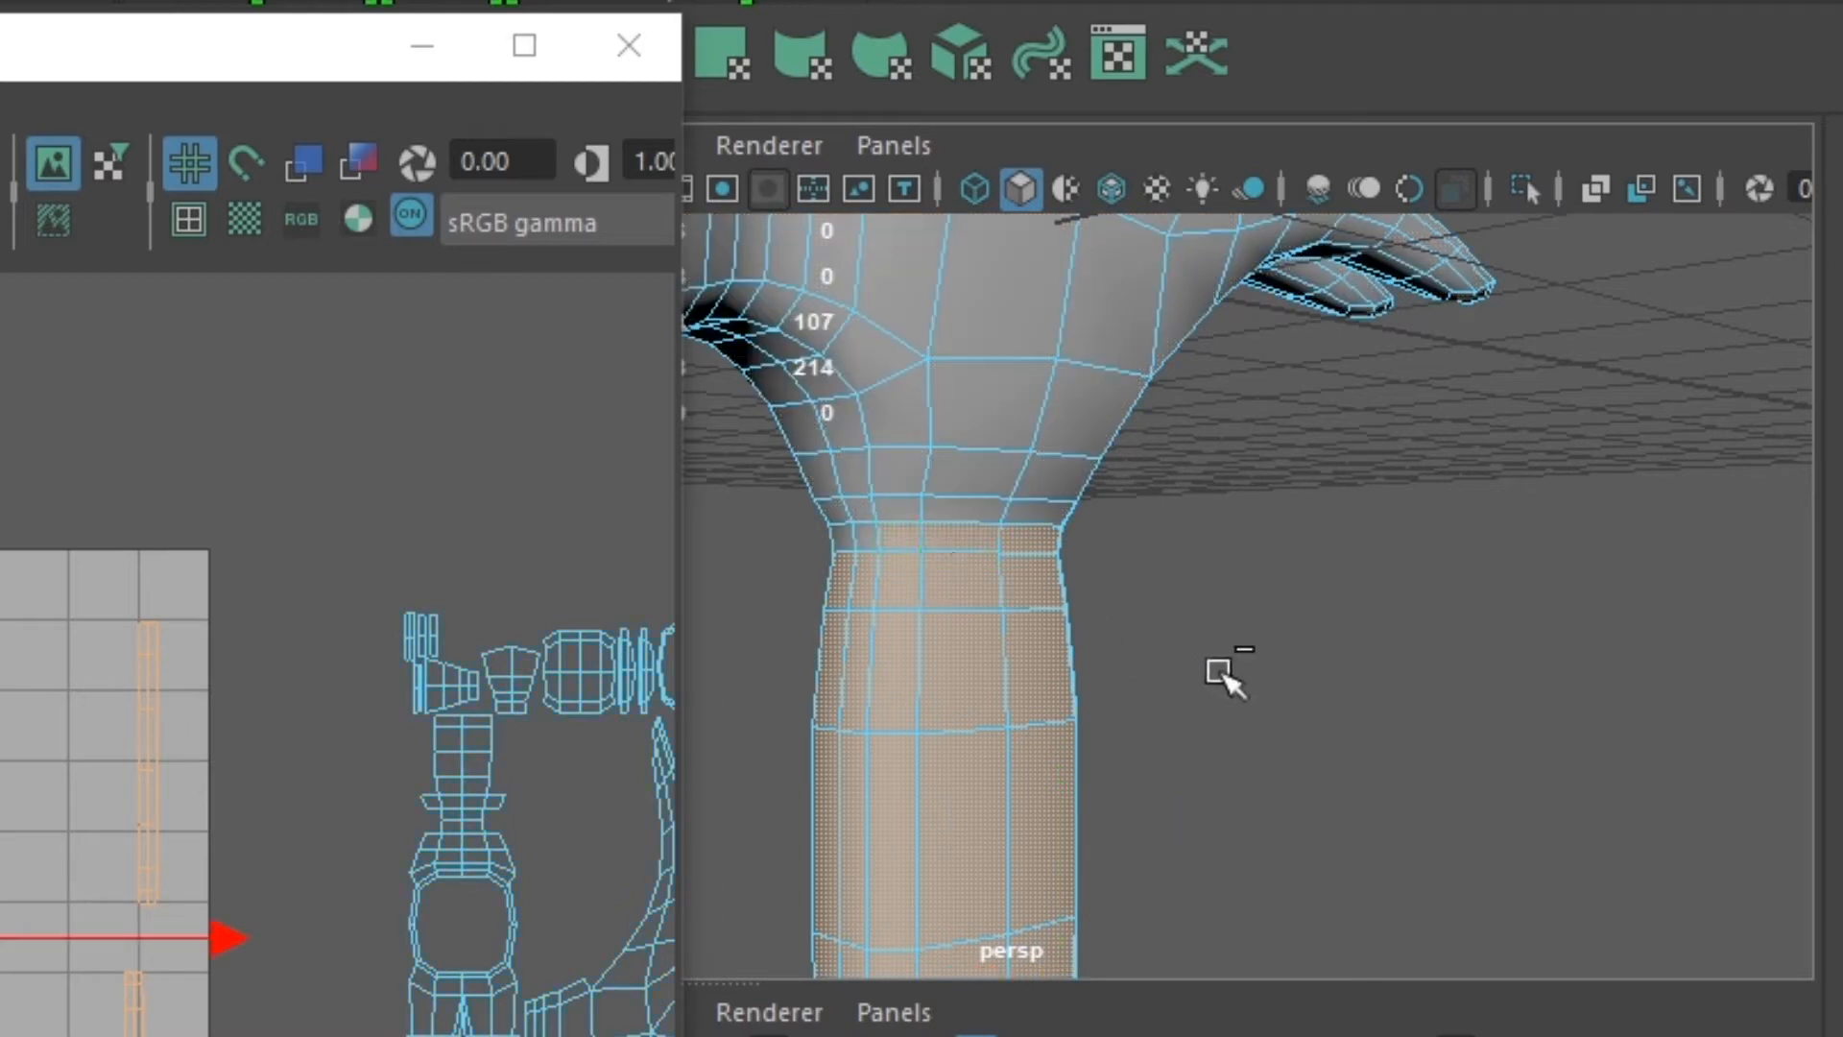
{"action": "key", "text": "ctrl+z"}
{"action": "key", "text": "ctrl+z"}
{"action": "key", "text": "ctrl+z"}
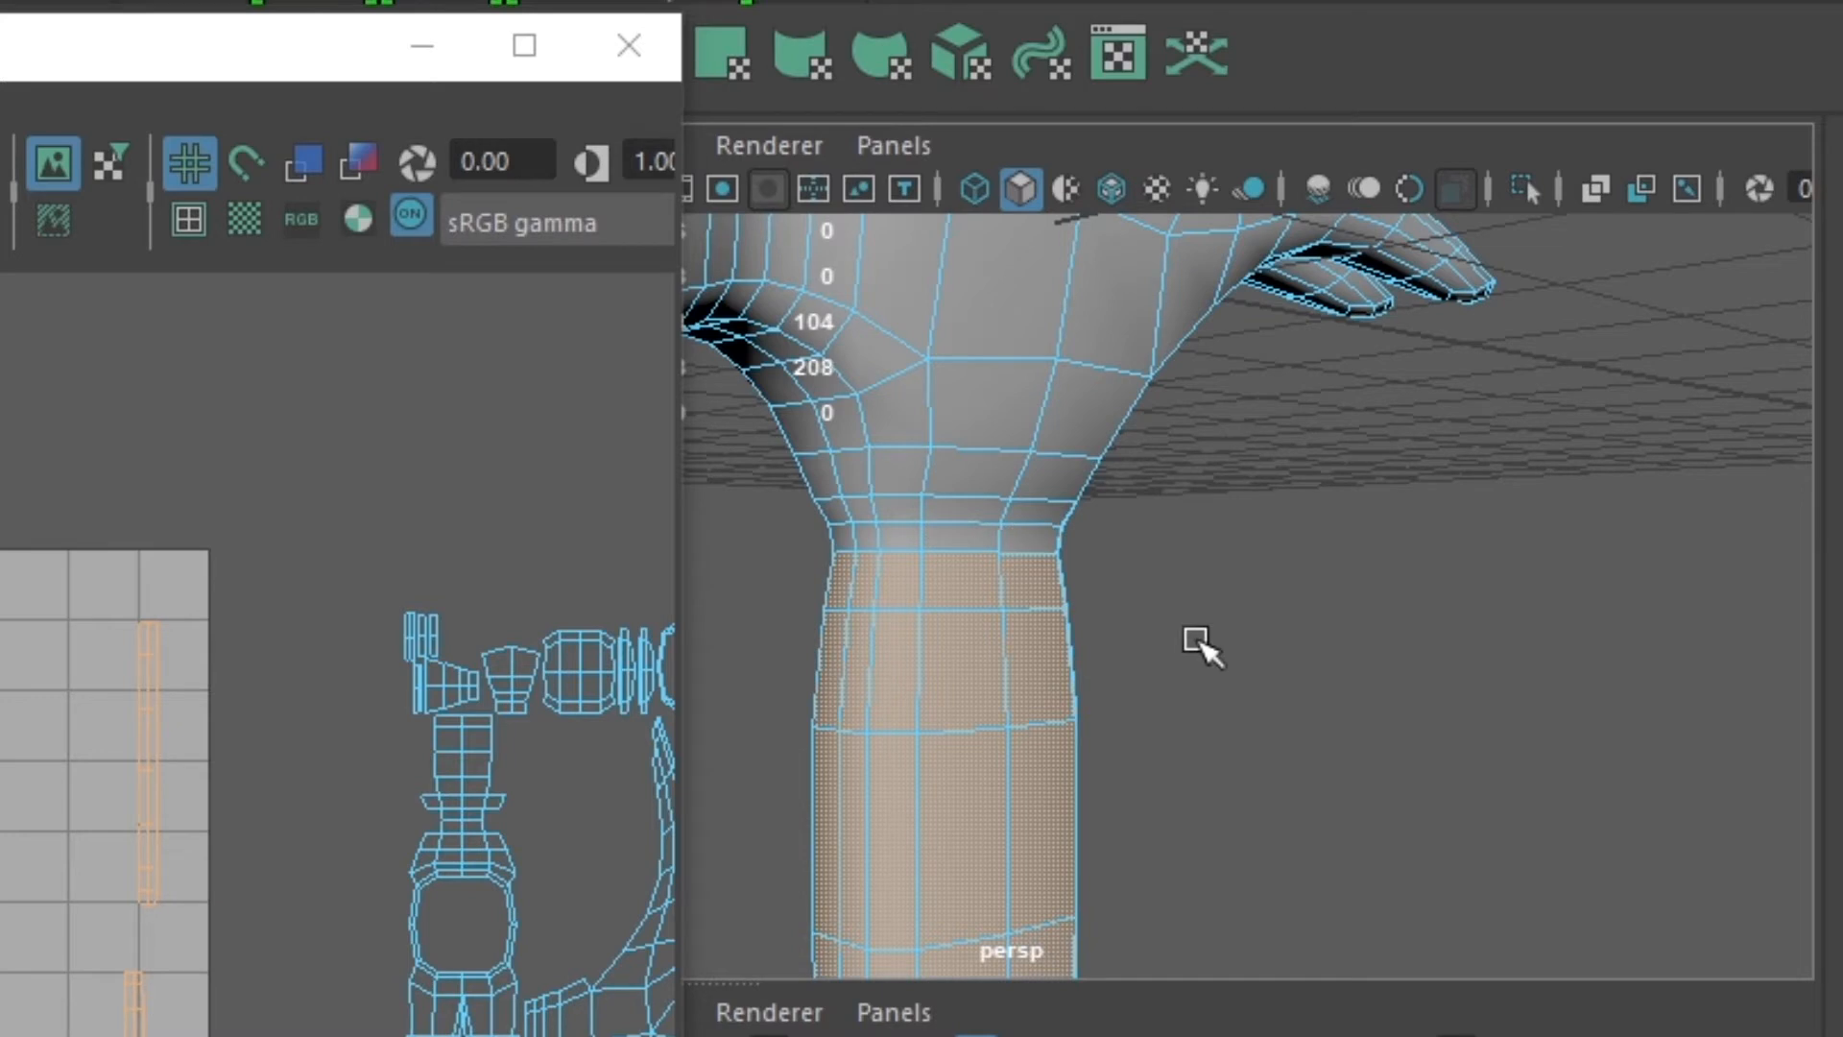
- Add the complete narrow ring of faces where the handle meets the head to the handle selection
{"action": "left_click", "coordinate": [972, 534], "text": "shift"}
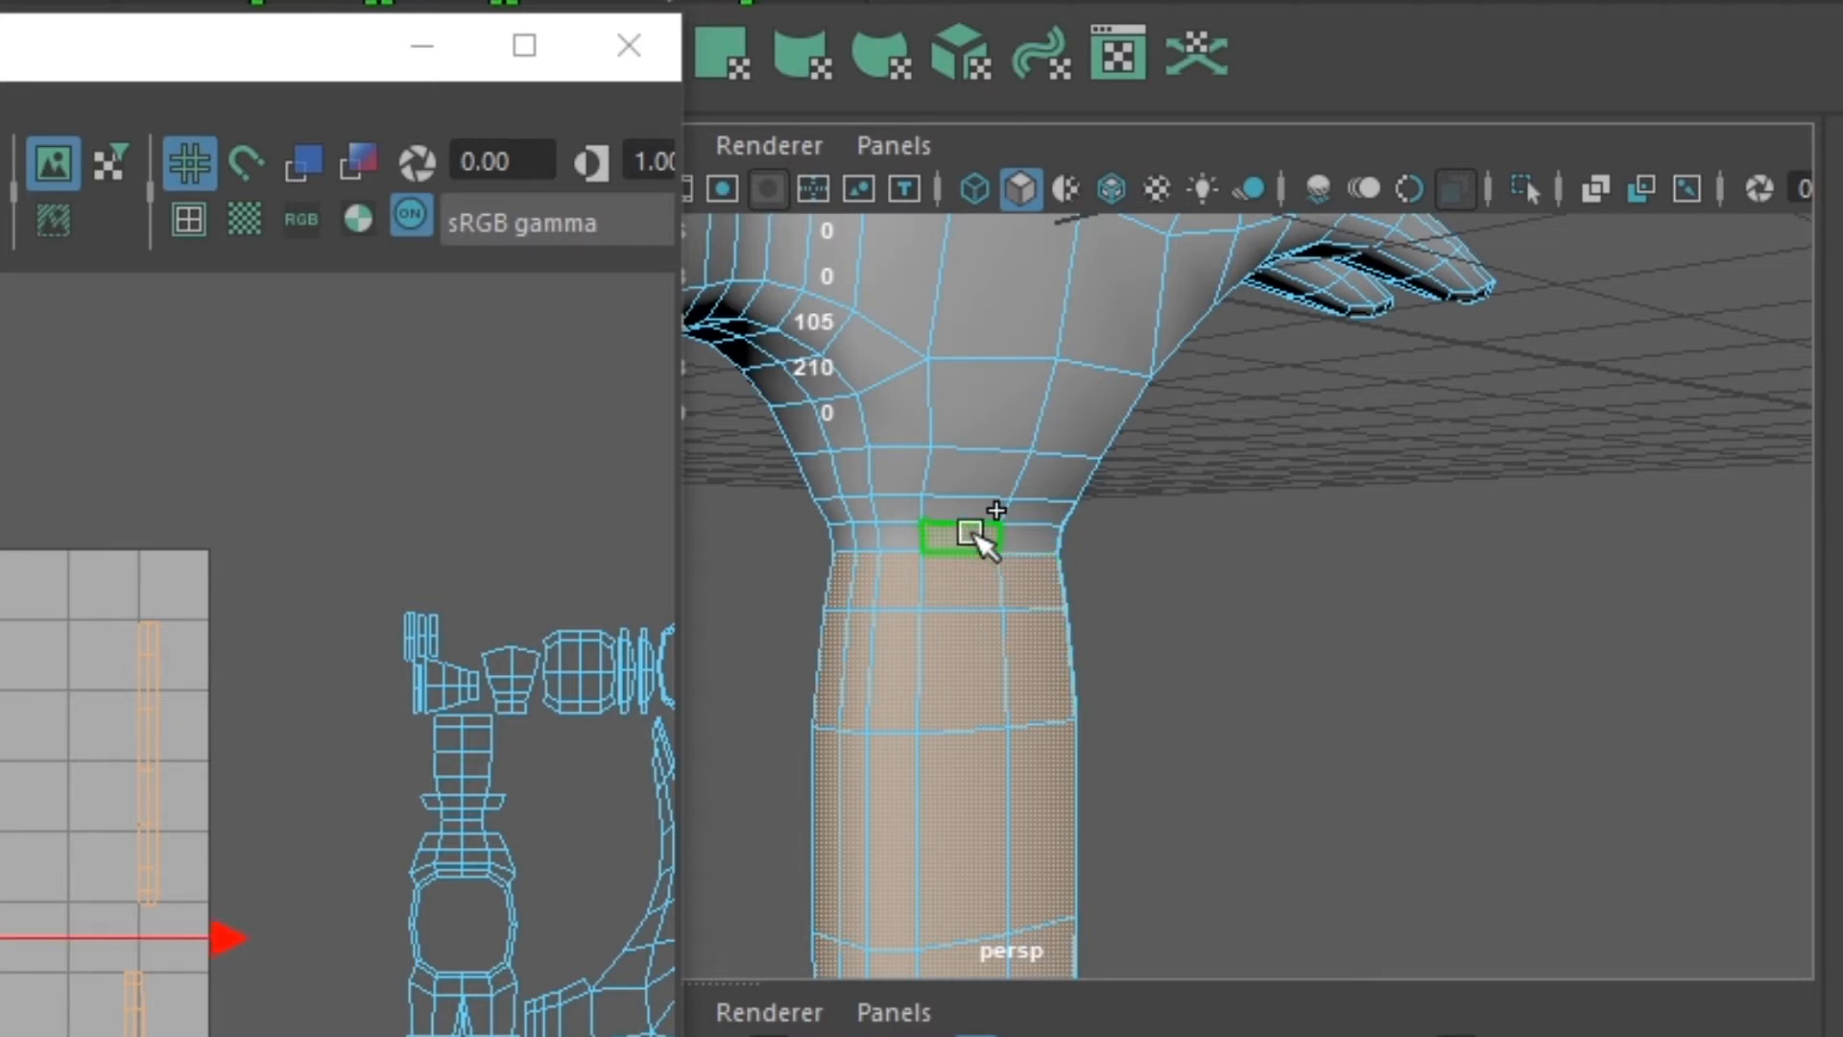
{"action": "double_click", "coordinate": [1040, 540], "text": "shift"}
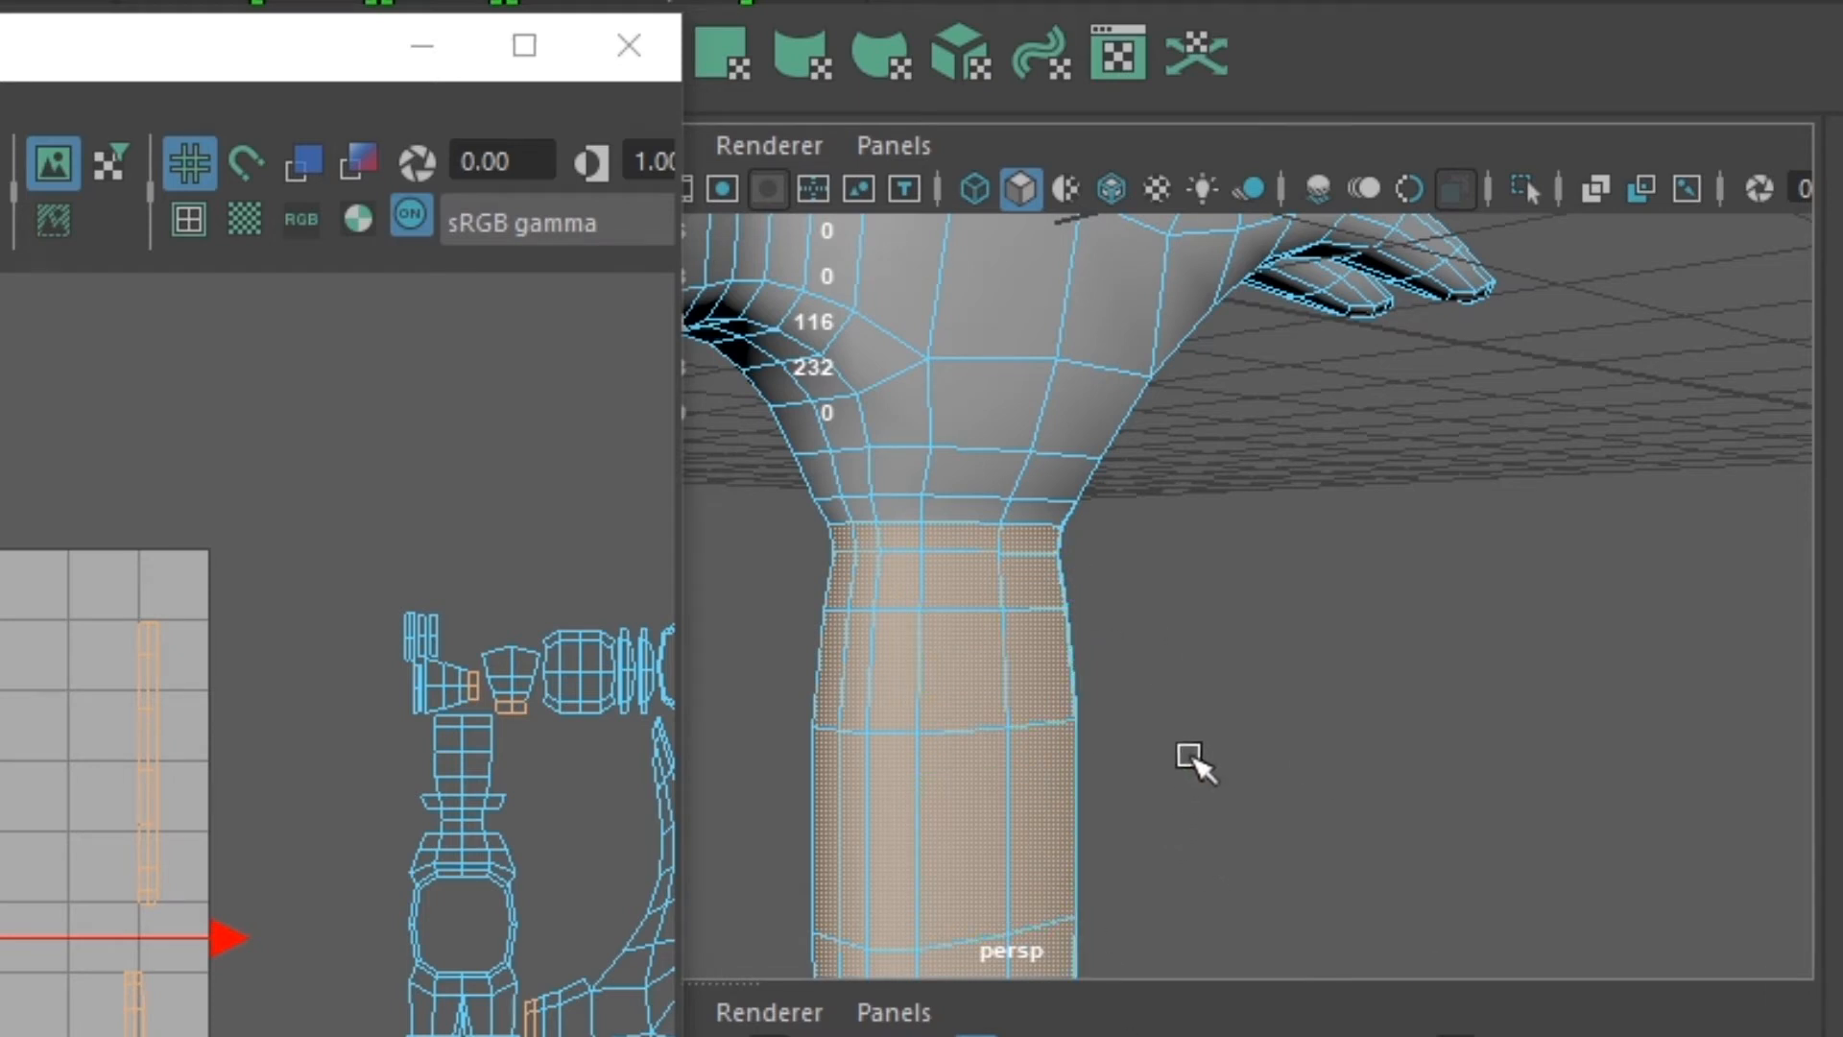
- Add the two outer face loops of the exposed handle end on top of the hammer head to the selection
{"action": "left_click_drag", "start_coordinate": [1213, 637], "coordinate": [1123, 691], "text": "alt"}
{"action": "scroll", "coordinate": [1201, 579], "scroll_direction": "up", "scroll_amount": 3}
{"action": "middle_click_drag", "start_coordinate": [1203, 615], "coordinate": [1323, 1008], "text": "alt"}
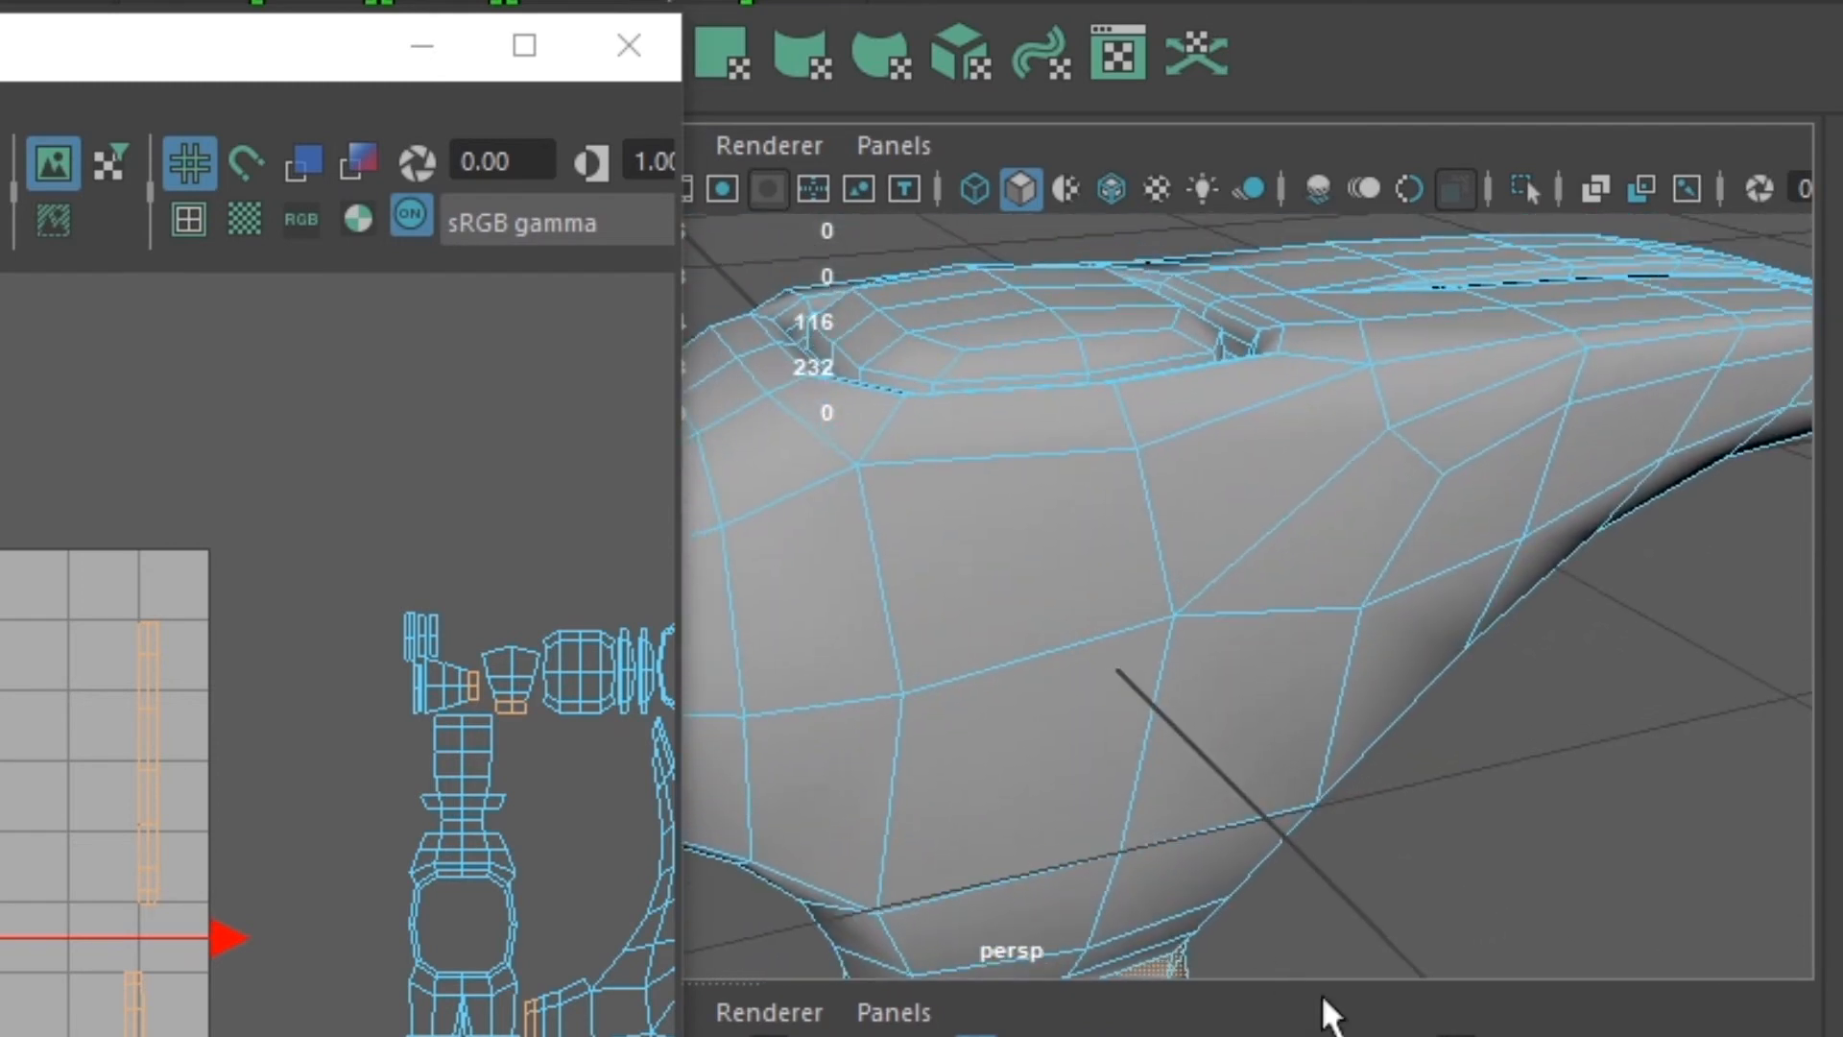
{"action": "left_click_drag", "start_coordinate": [1222, 516], "coordinate": [1176, 590], "text": "alt"}
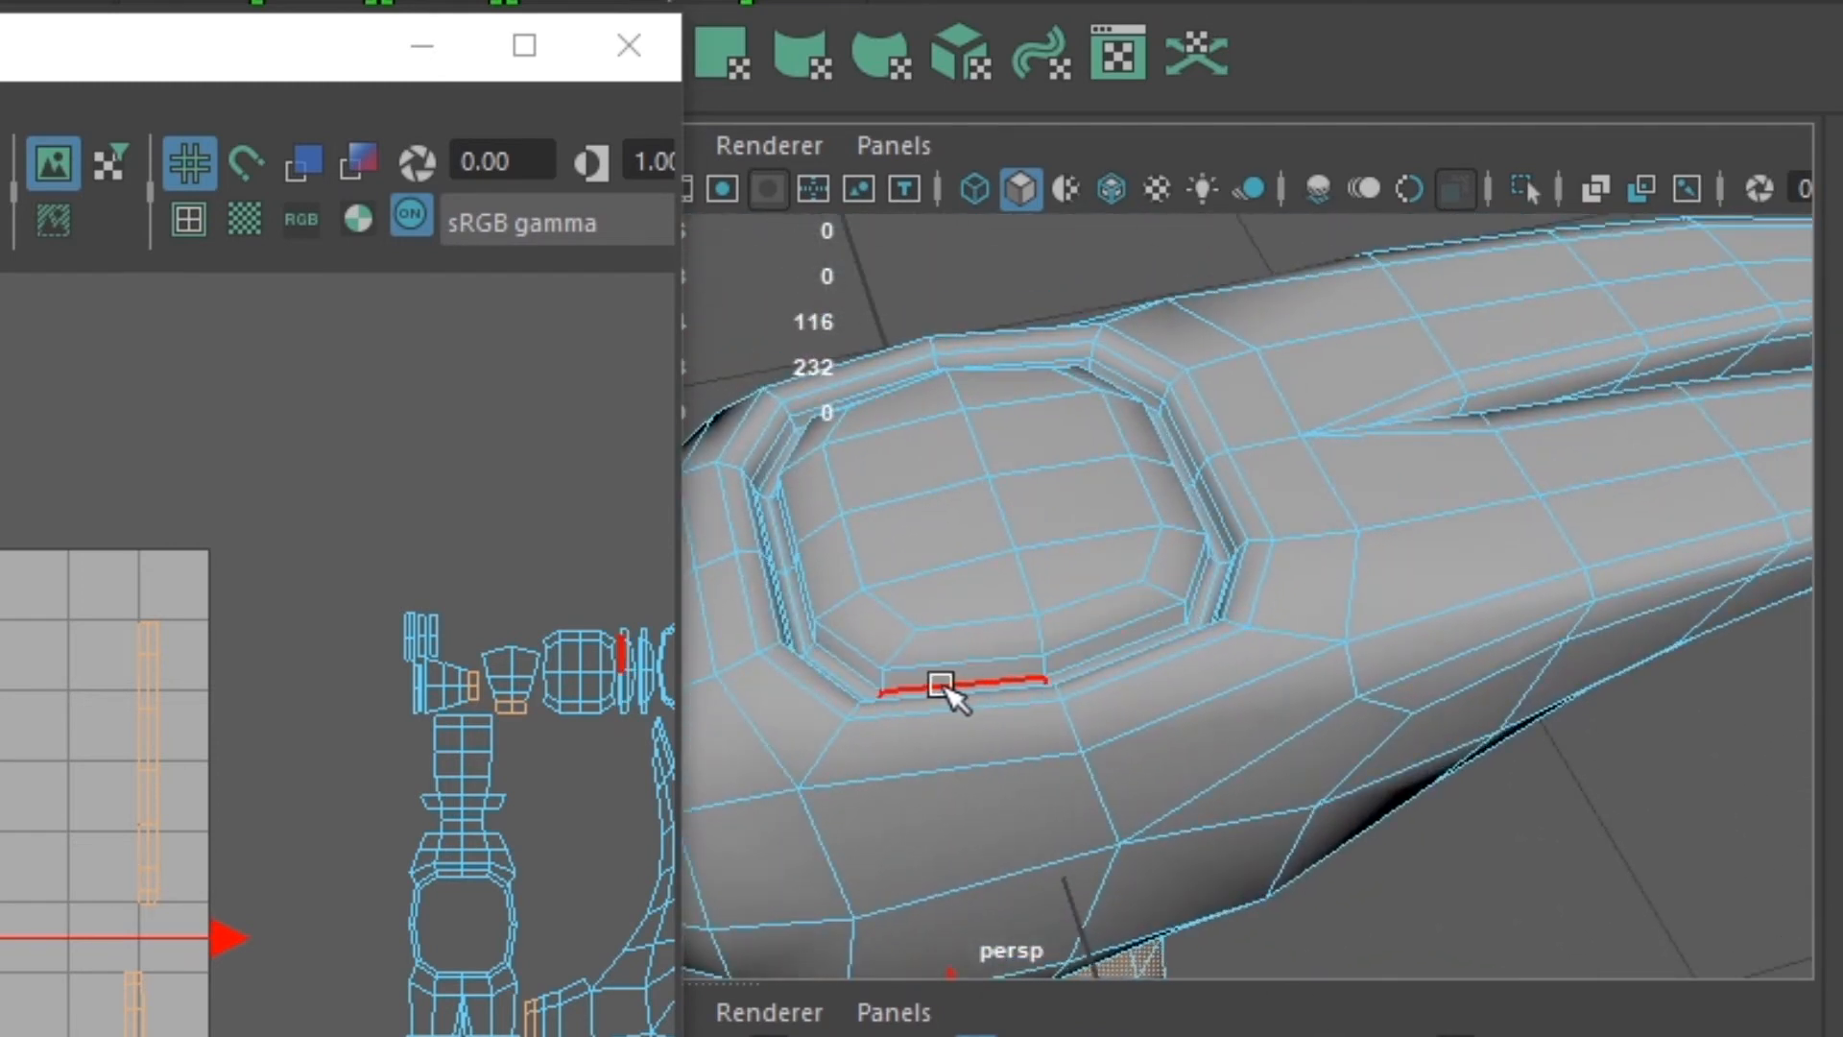
{"action": "left_click", "coordinate": [866, 660], "text": "shift"}
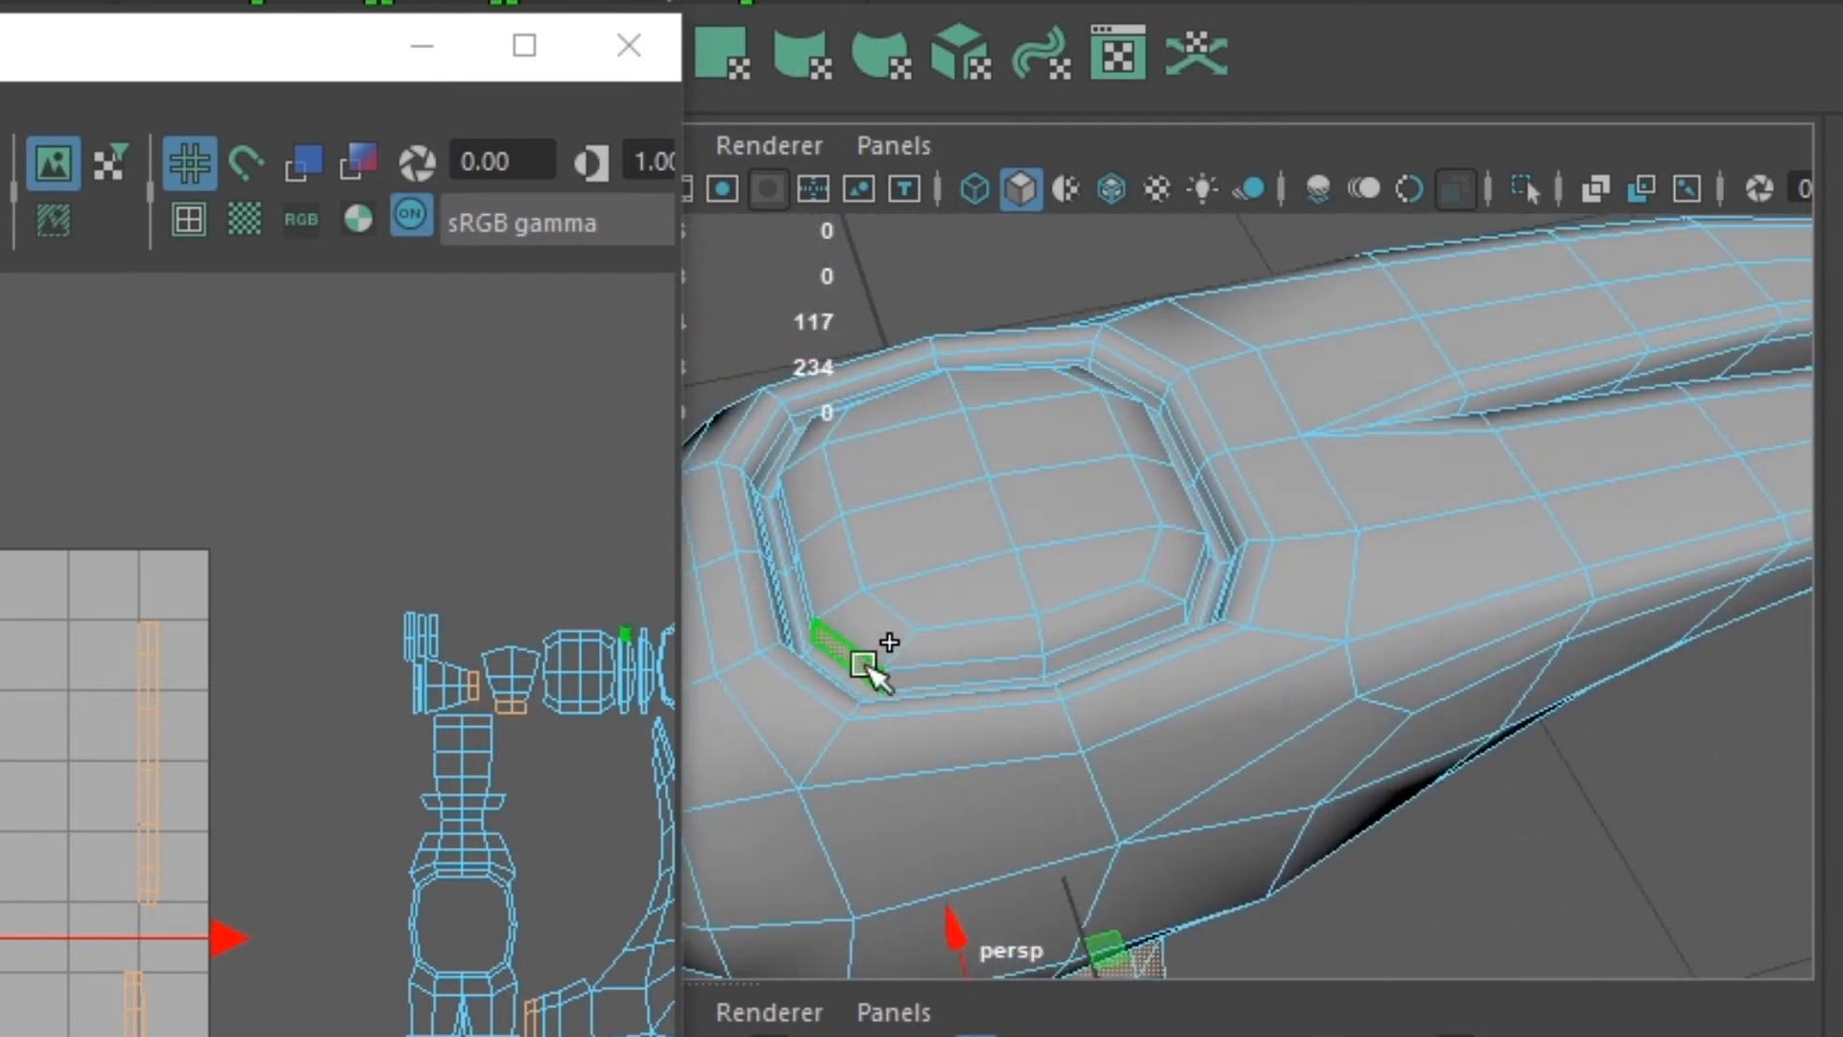
{"action": "double_click", "coordinate": [936, 675], "text": "shift"}
{"action": "left_click", "coordinate": [954, 641], "text": "shift"}
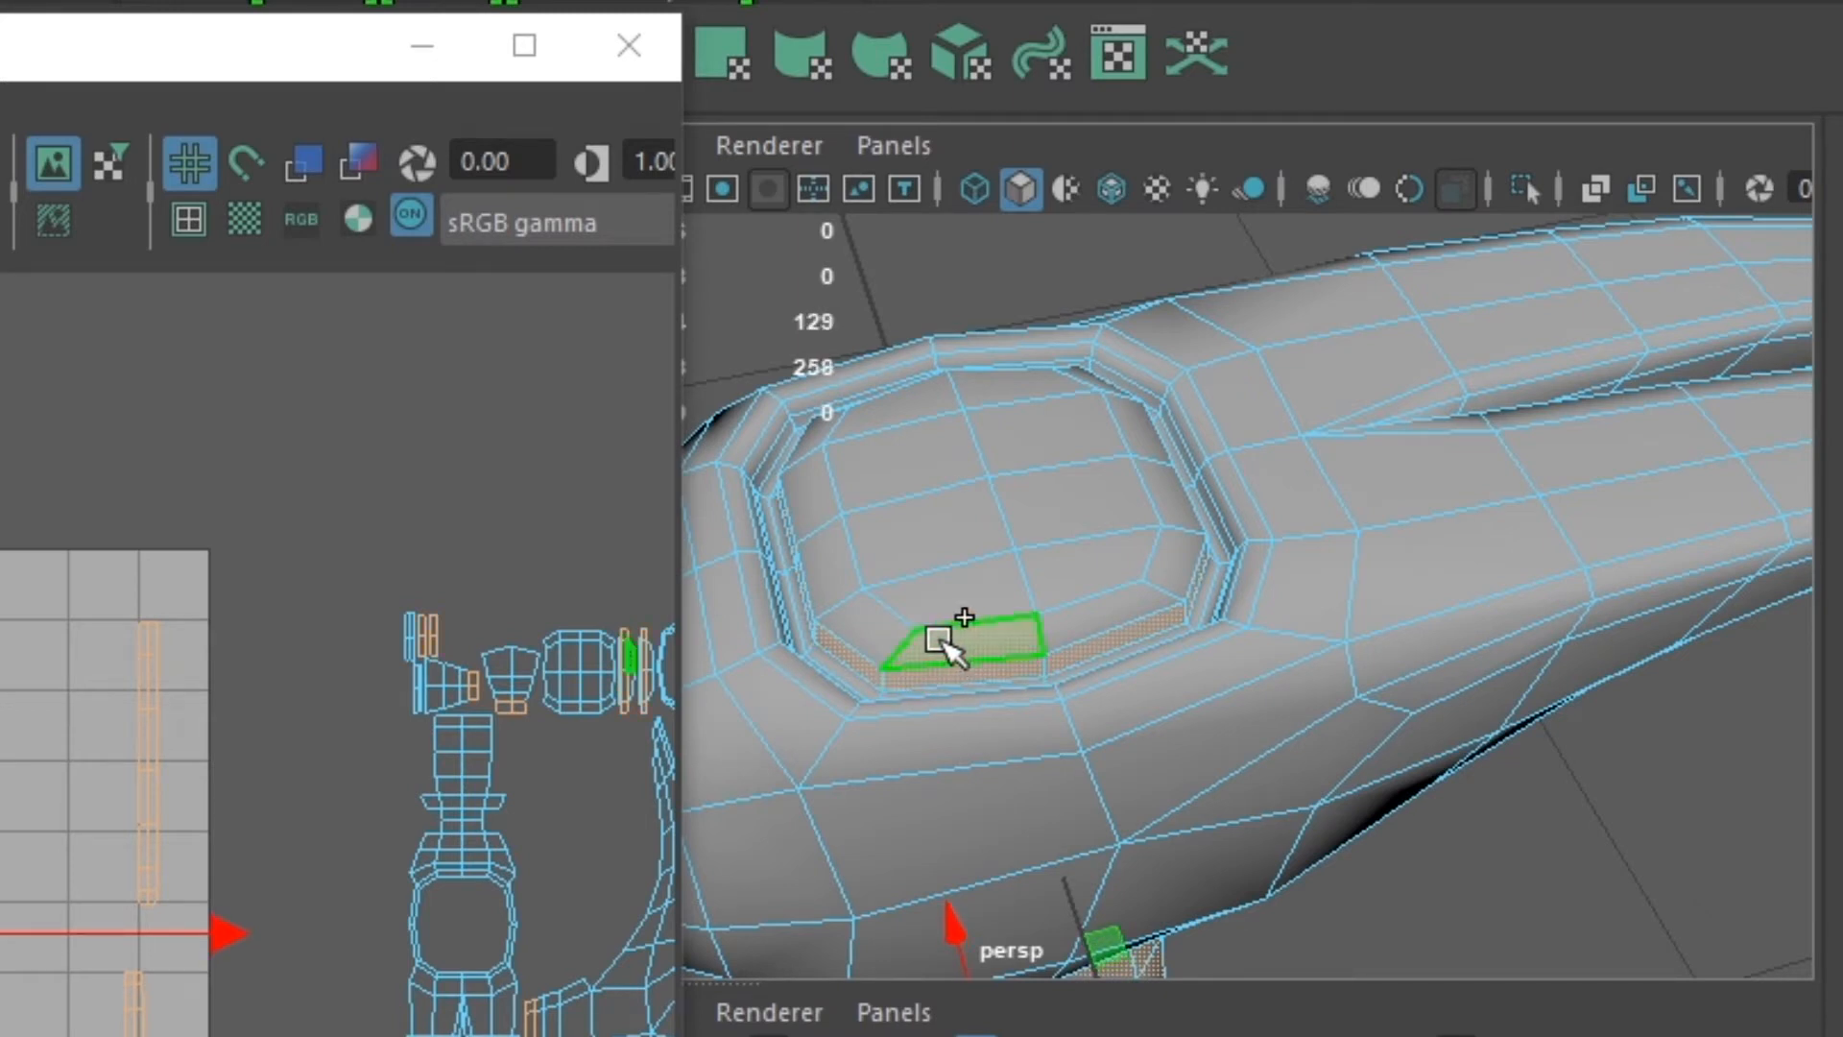
{"action": "double_click", "coordinate": [892, 641], "text": "shift"}
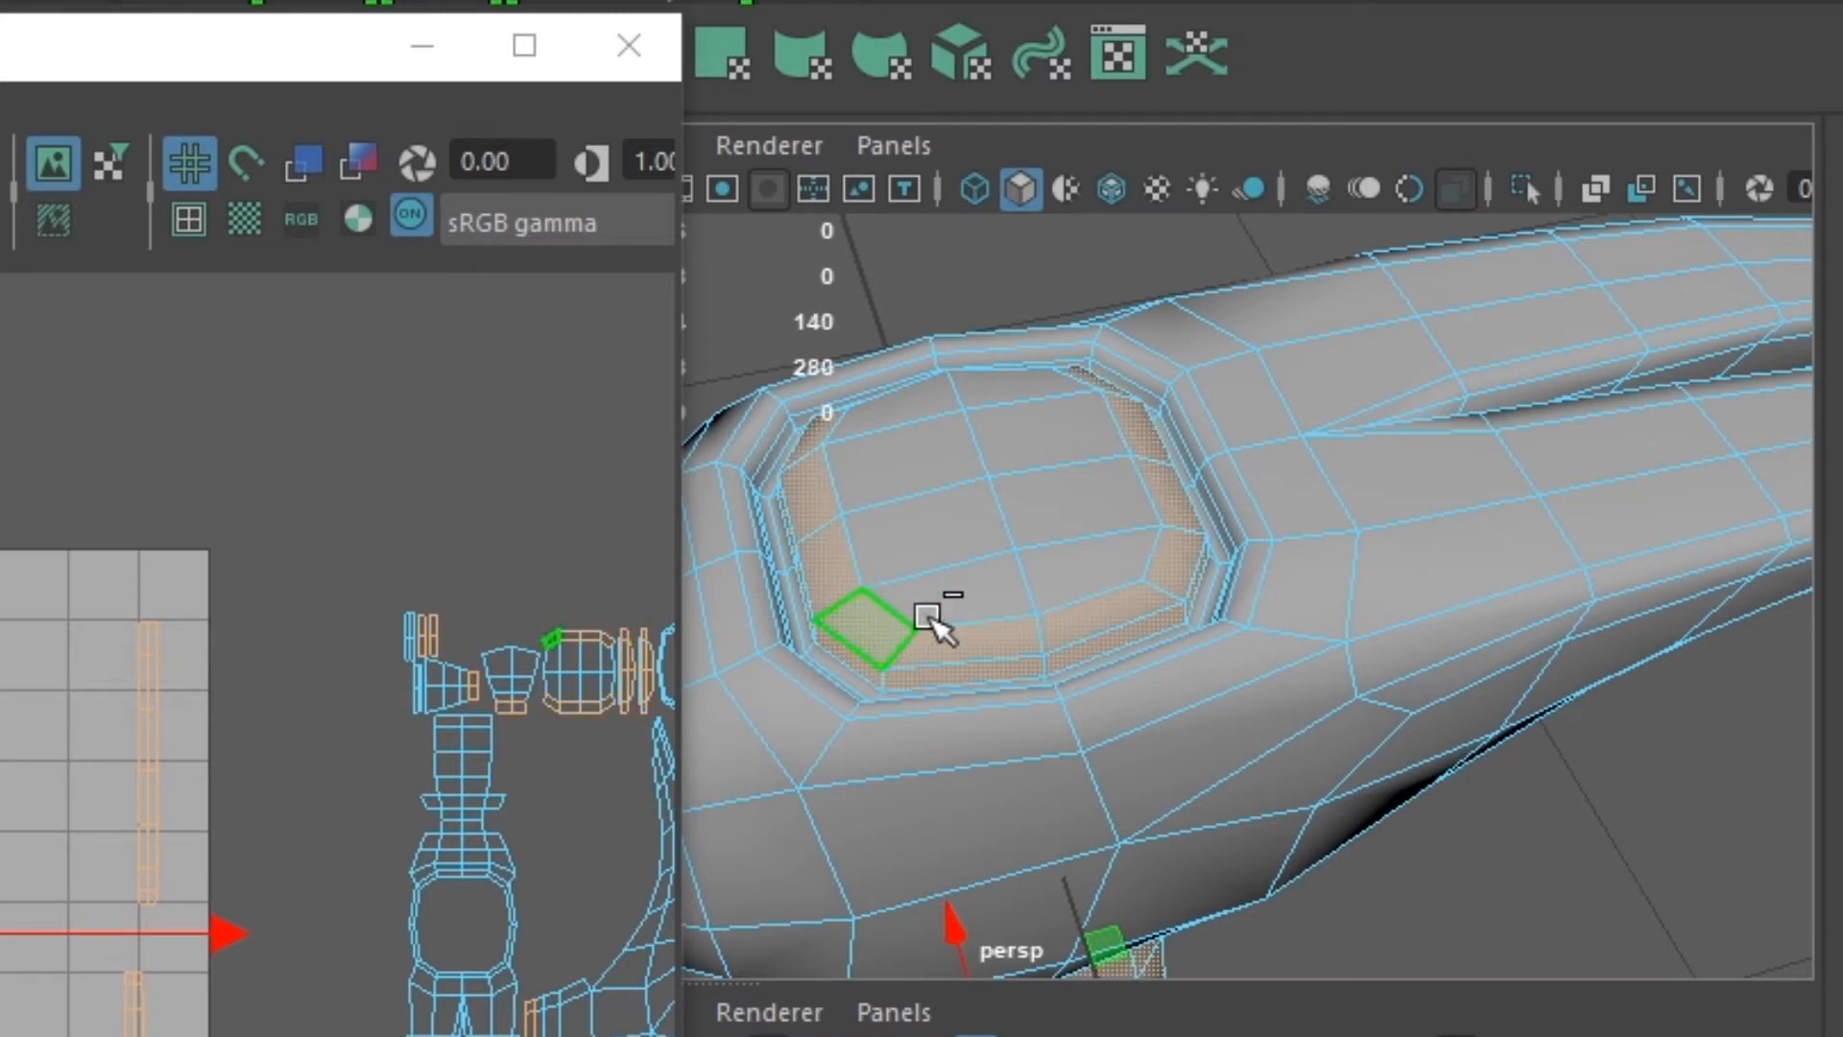
- Add the remaining inner faces of the handle end on top of the head to the selection
{"action": "left_click", "coordinate": [991, 574], "text": "shift"}
{"action": "left_click", "coordinate": [976, 514], "text": "shift"}
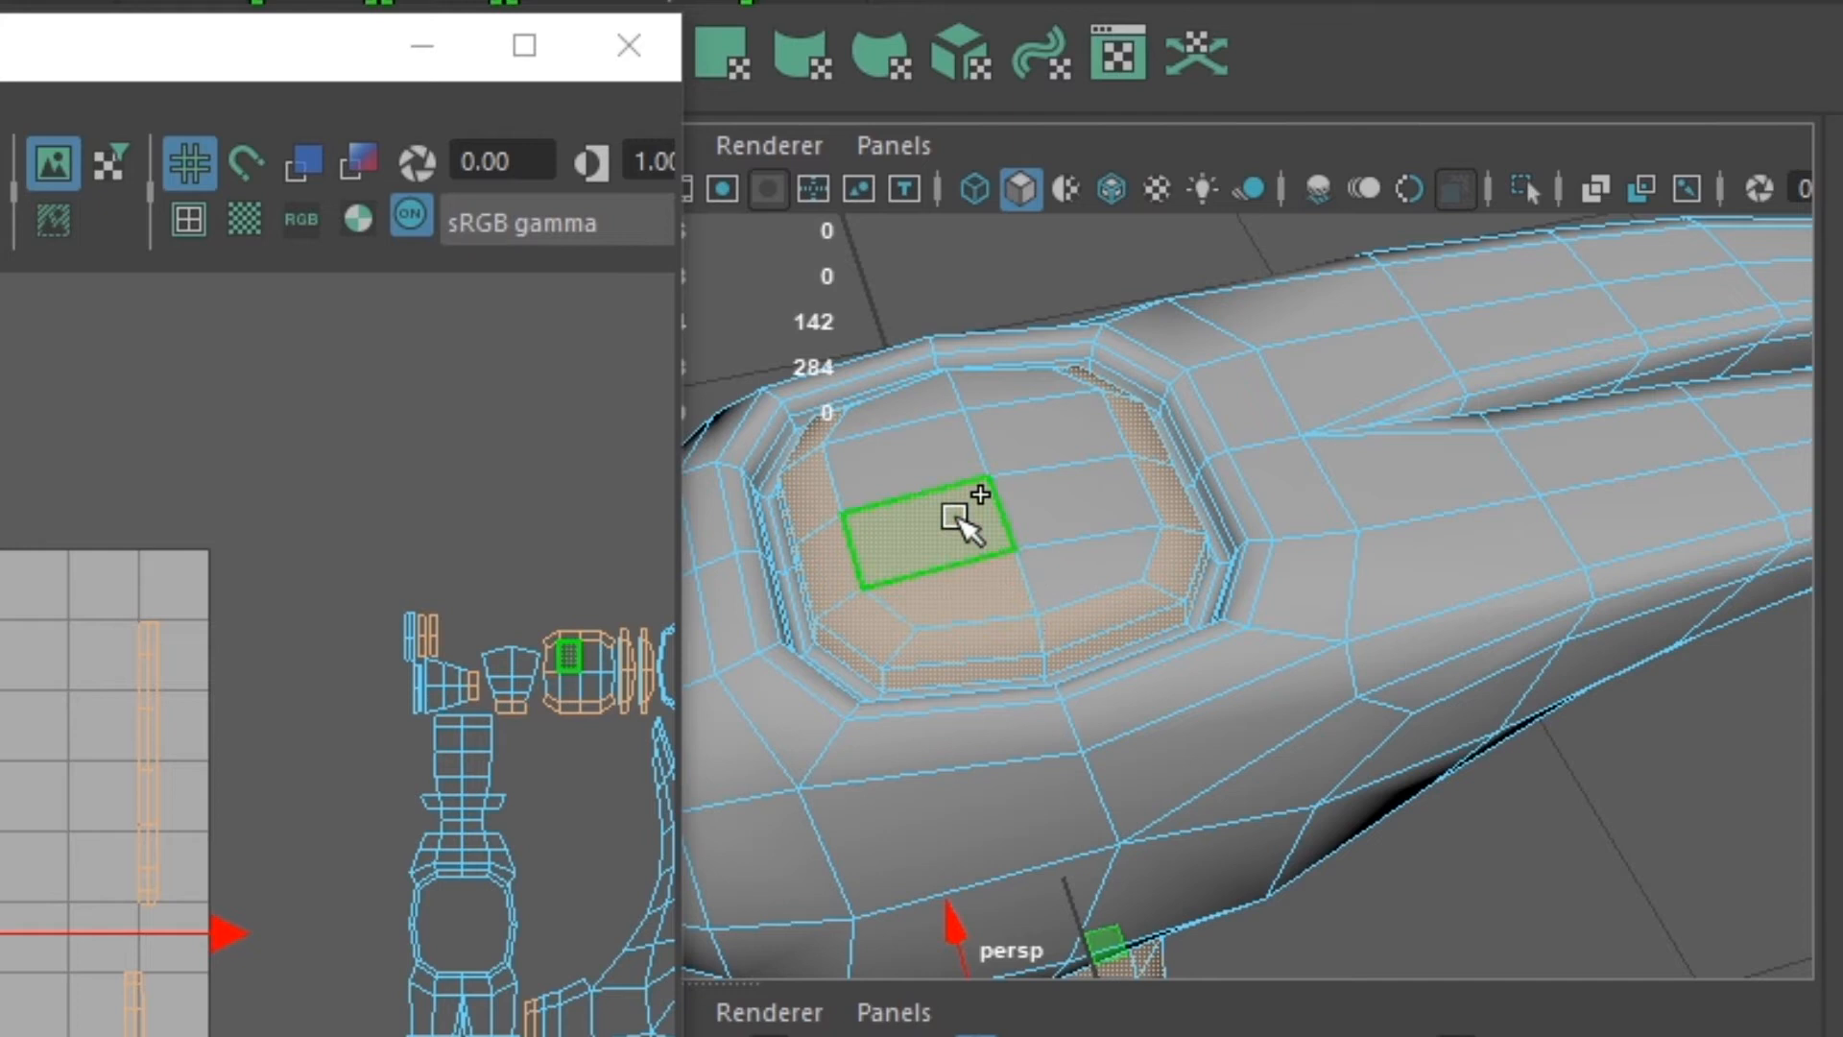
{"action": "left_click", "coordinate": [946, 461], "text": "shift"}
{"action": "left_click", "coordinate": [960, 411], "text": "shift"}
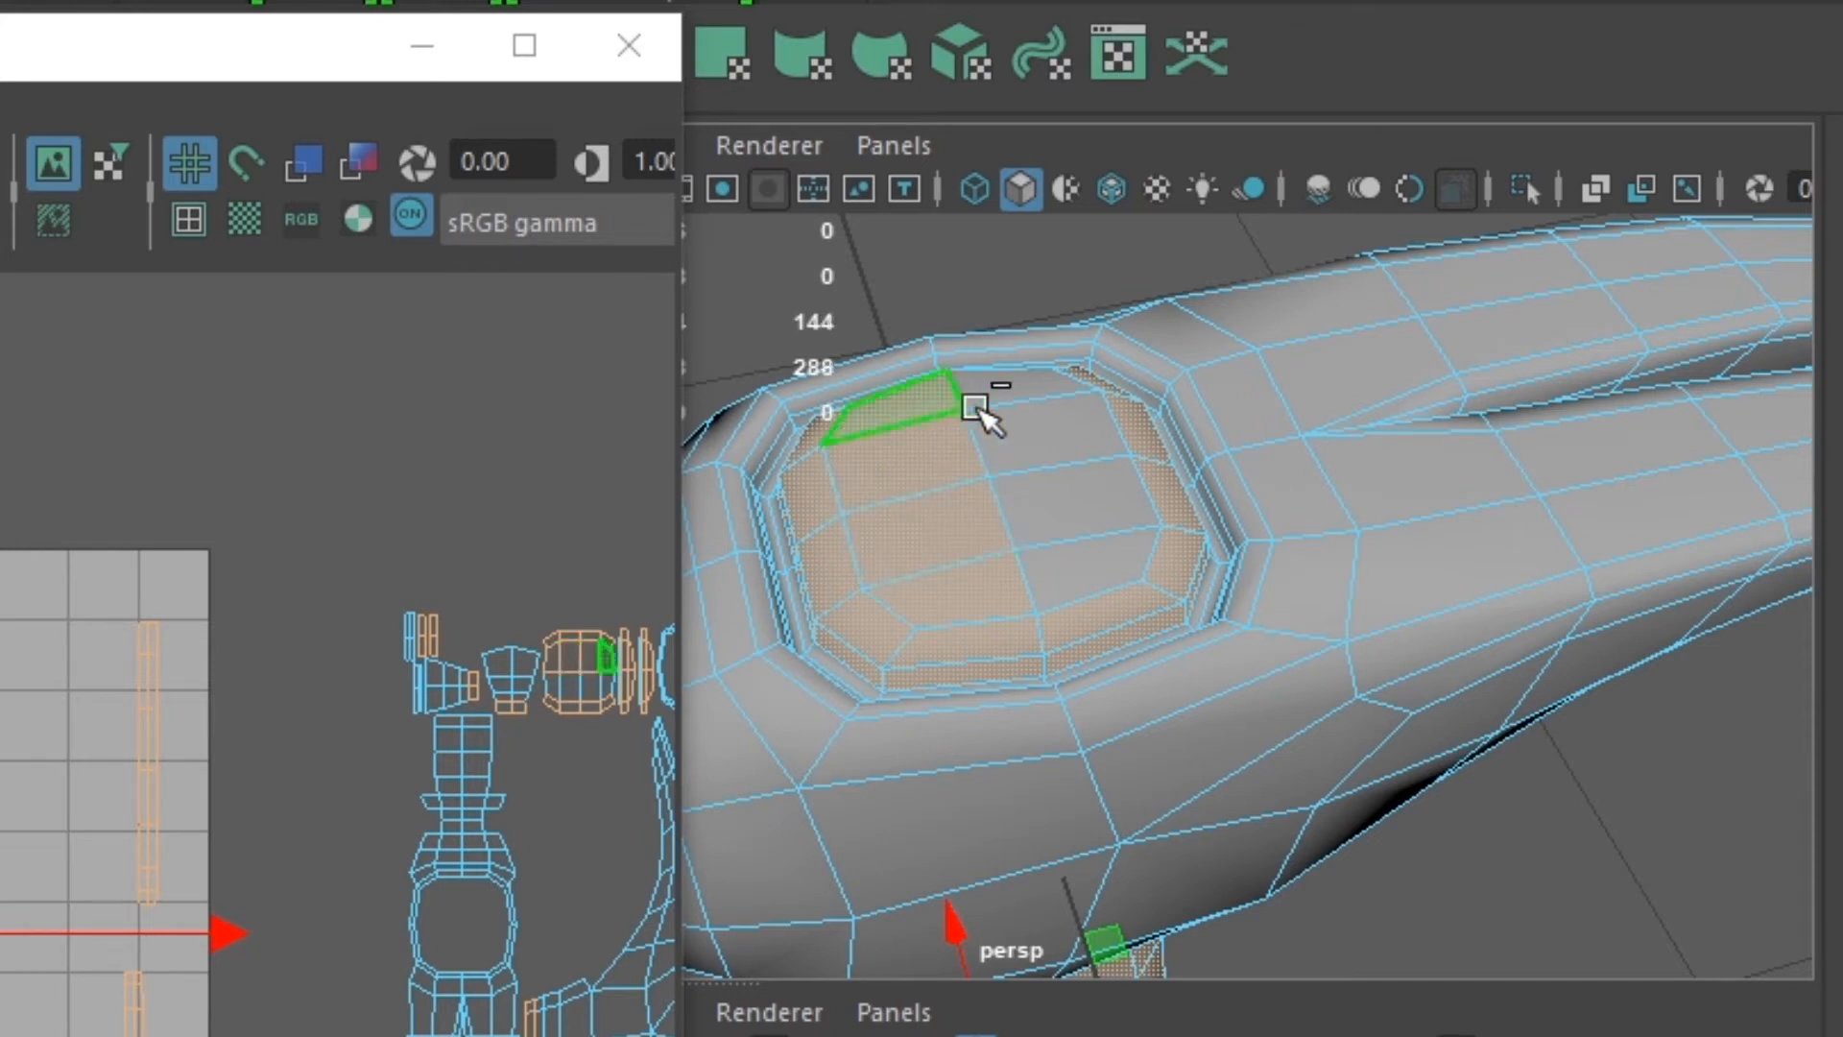
{"action": "left_click", "coordinate": [1023, 380], "text": "shift"}
{"action": "left_click", "coordinate": [1052, 434], "text": "shift"}
{"action": "left_click", "coordinate": [1067, 500], "text": "shift"}
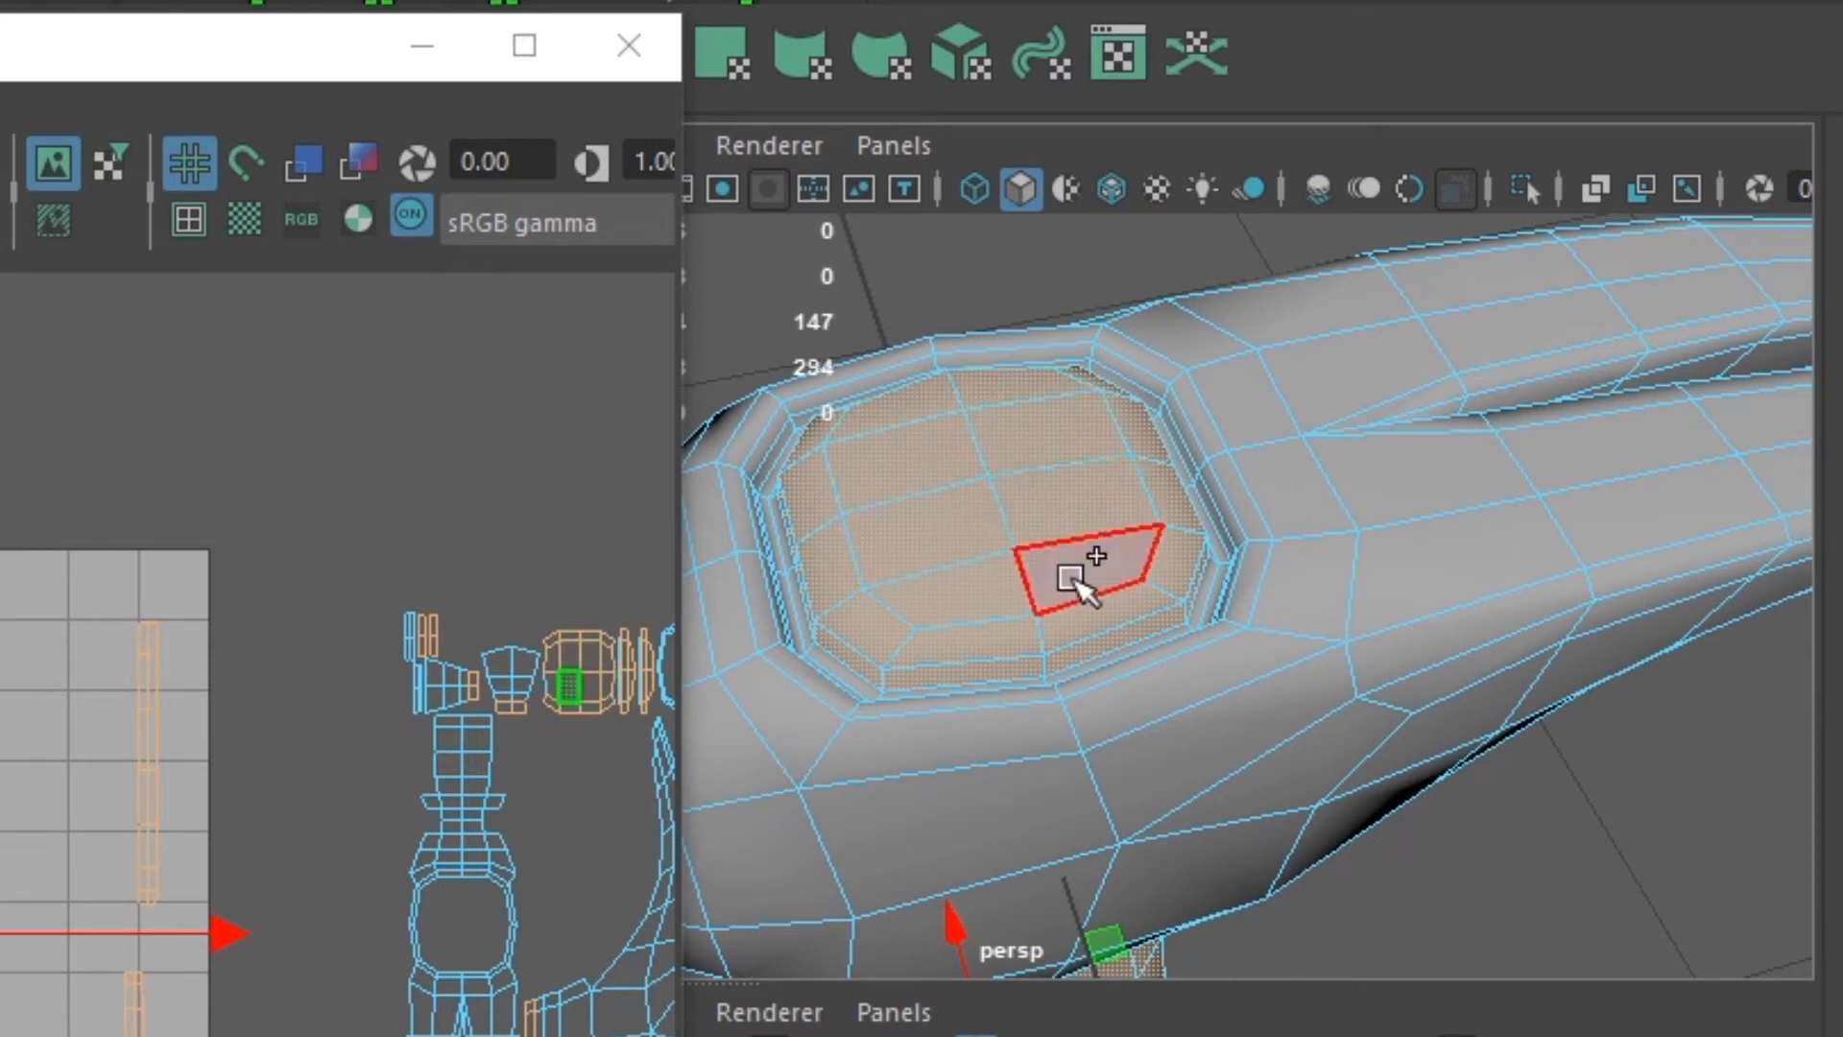
{"action": "left_click", "coordinate": [1075, 578], "text": "shift"}
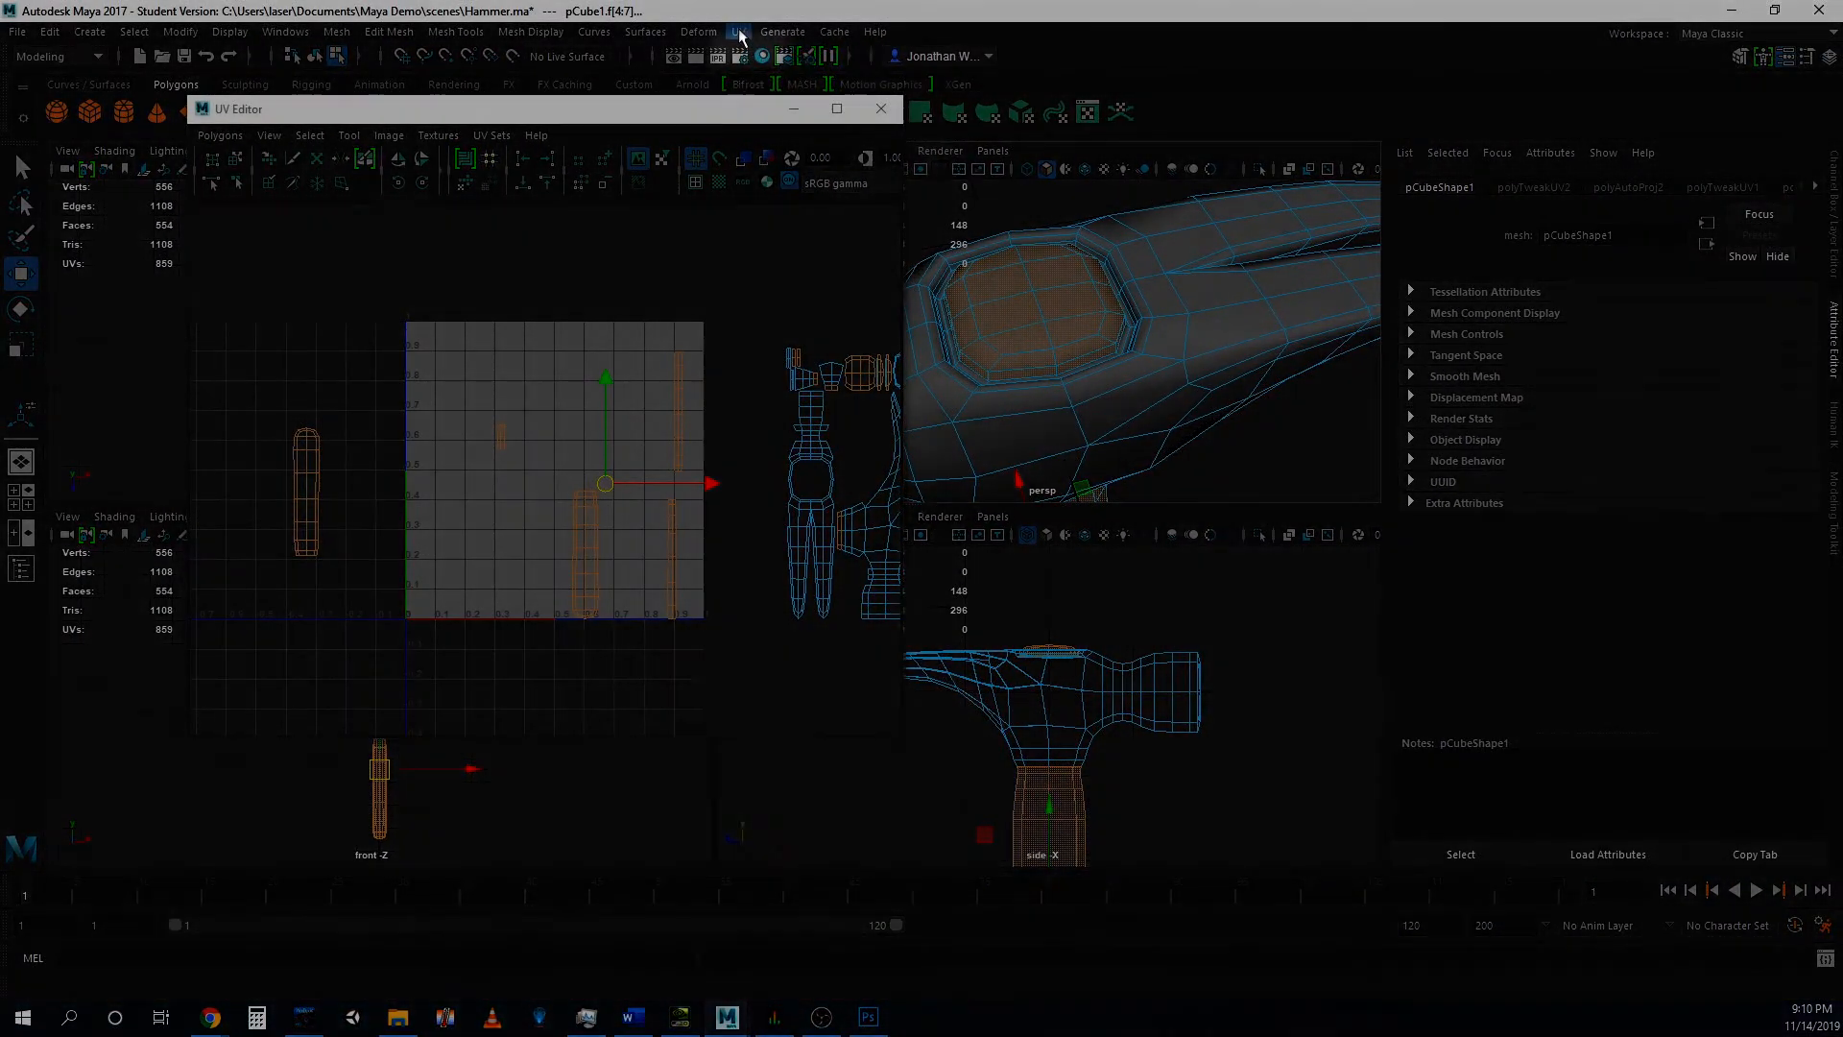
- Apply Automatic UV mapping to the selected handle faces
{"action": "left_click", "coordinate": [738, 32]}
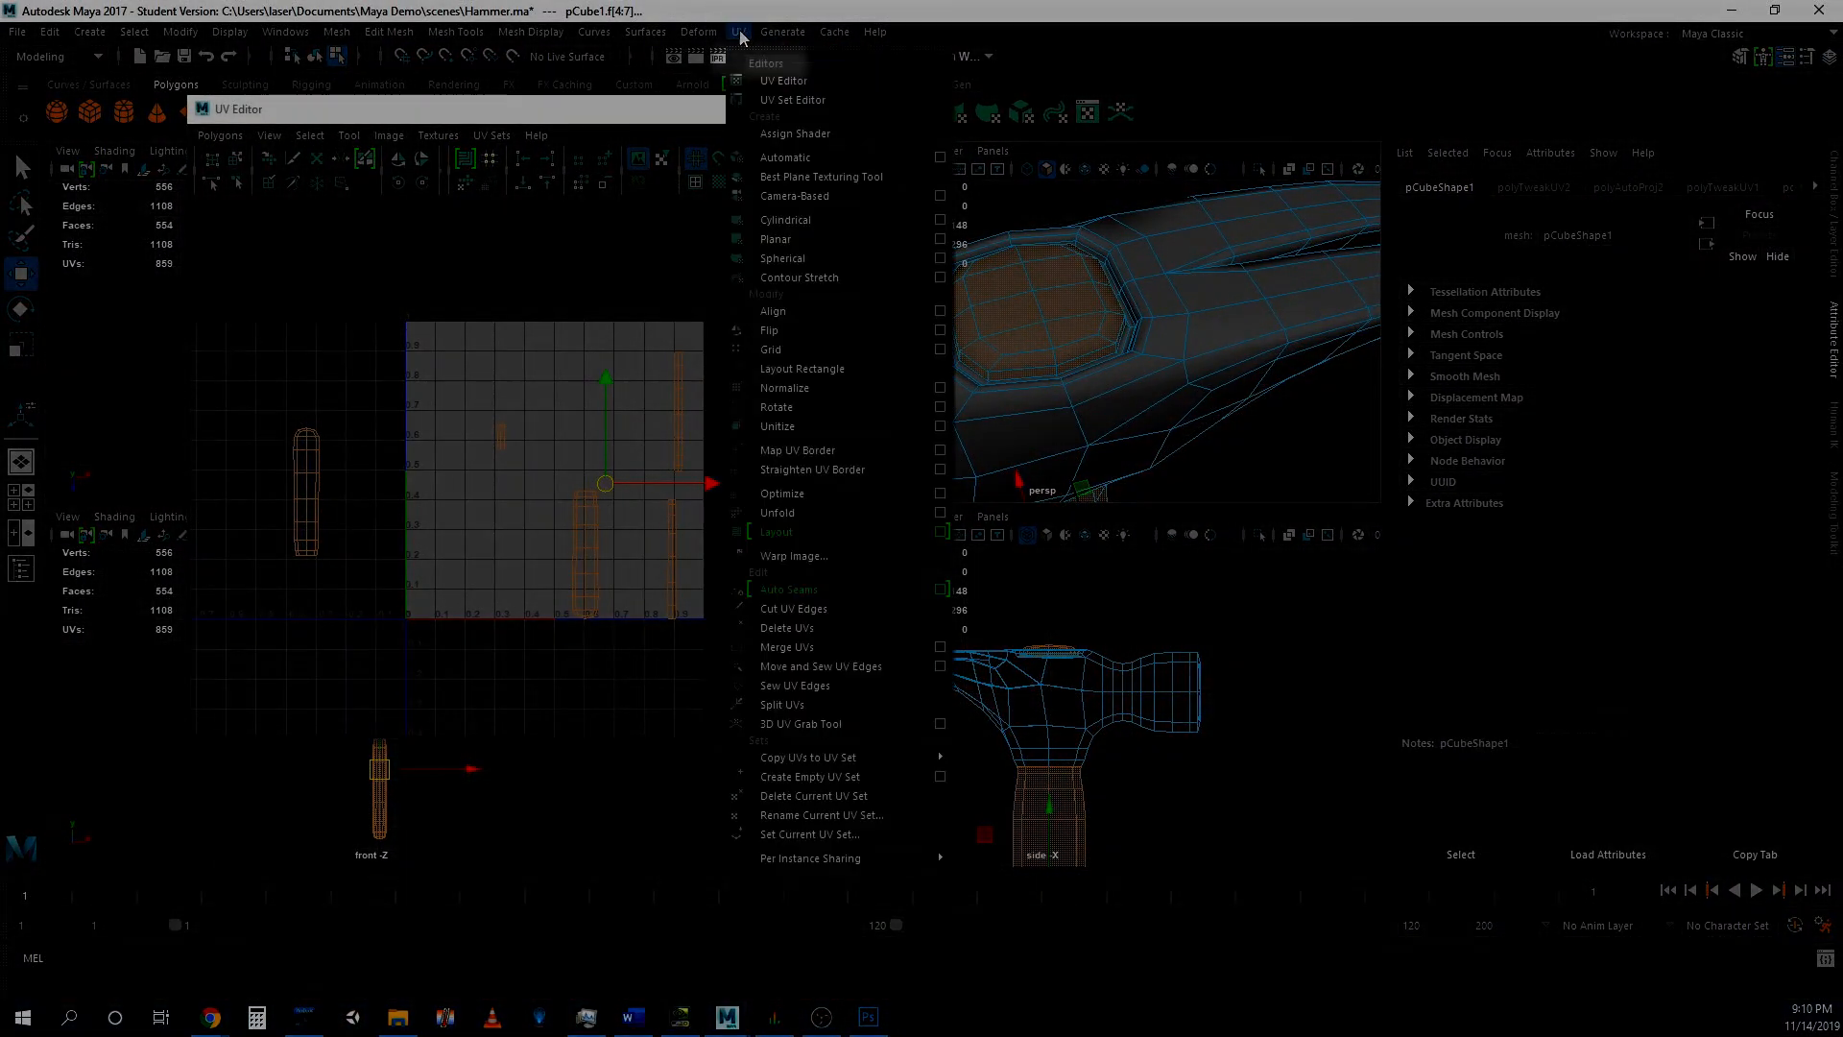
{"action": "left_click", "coordinate": [797, 157]}
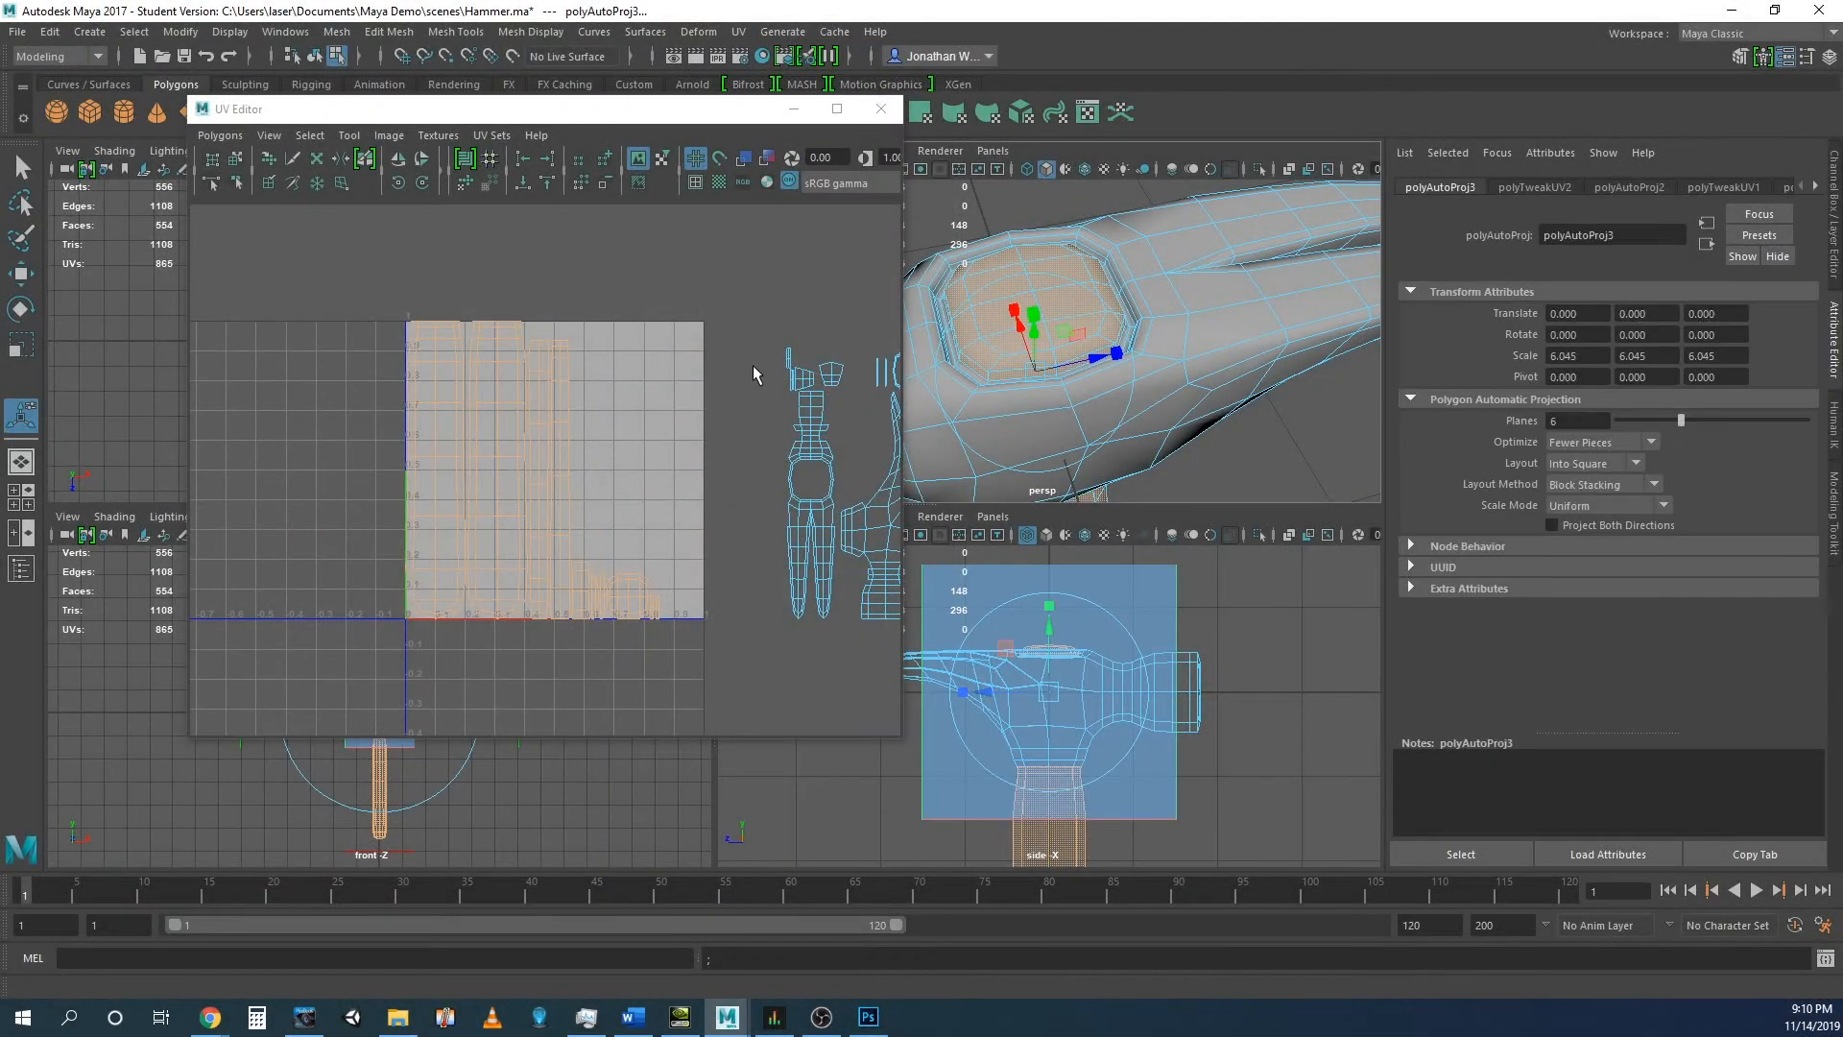
- Move the handle's UV shells into the negative U area, up past the grid, and across above the 0-1 UV space
{"action": "scroll", "coordinate": [614, 422], "scroll_direction": "down", "scroll_amount": 4}
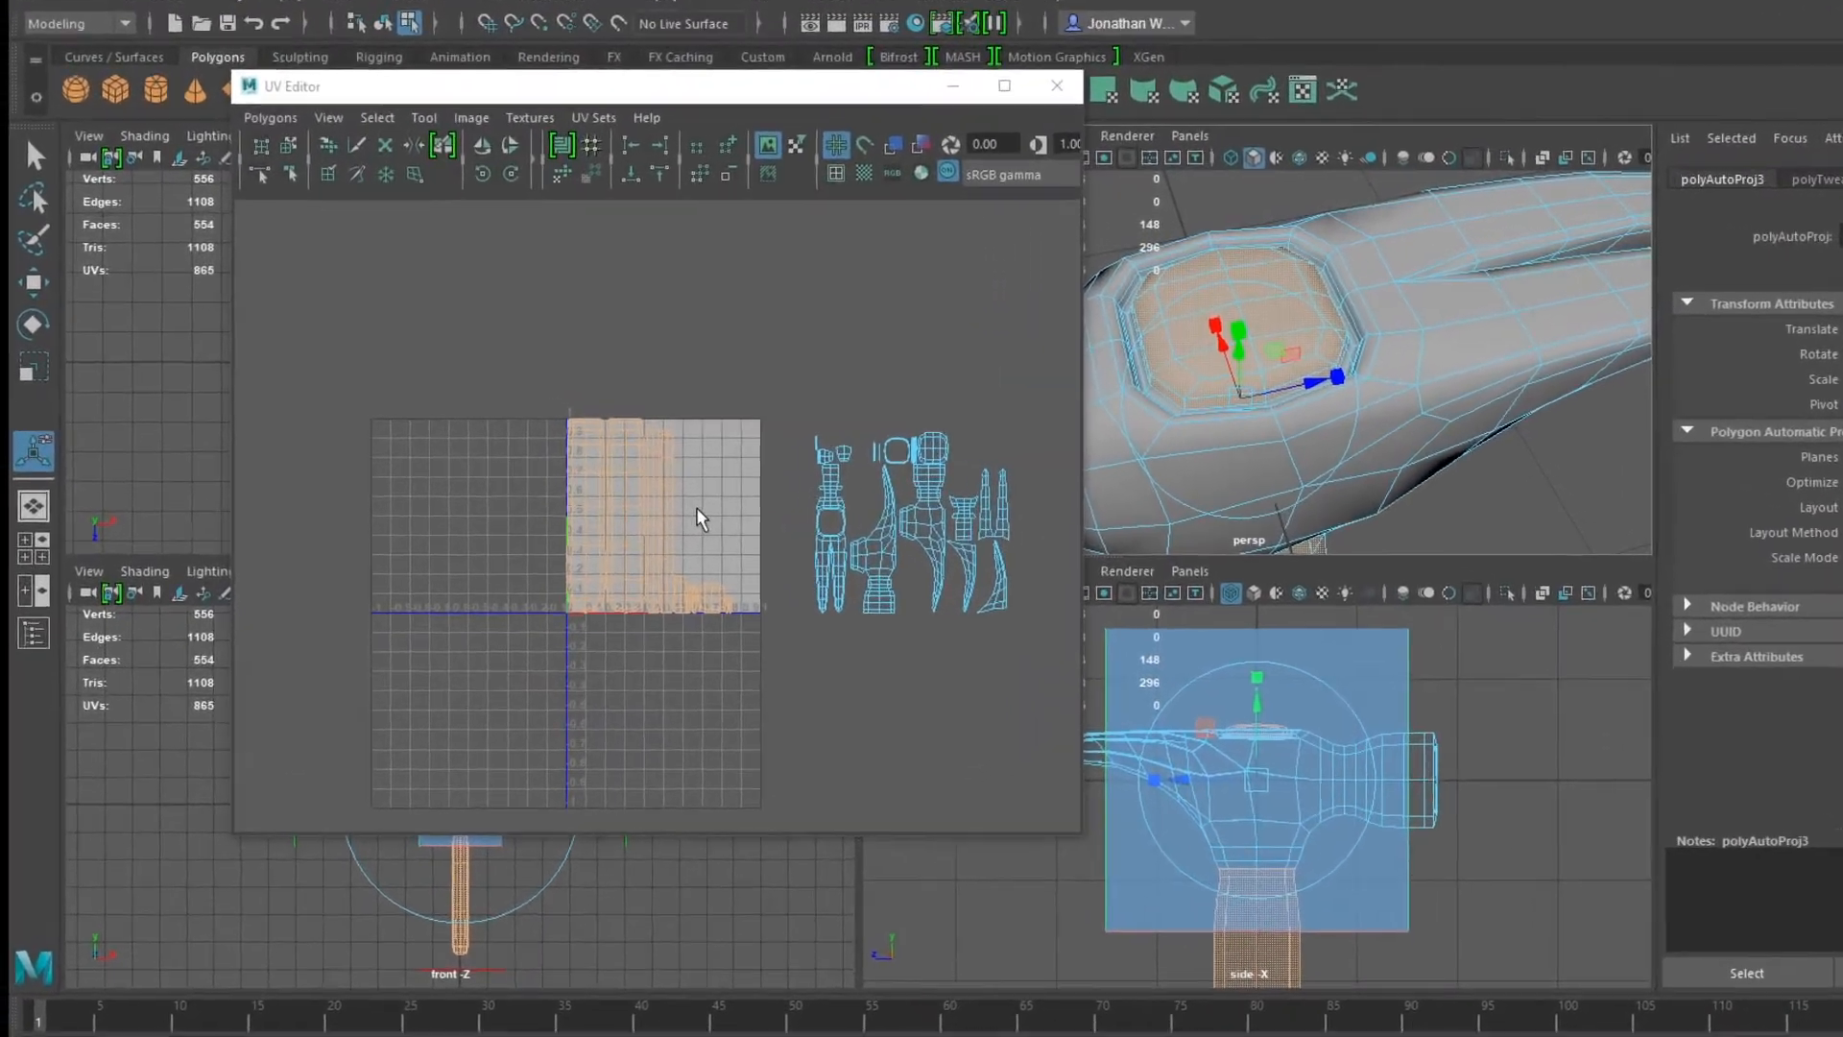
{"action": "key", "text": "w"}
{"action": "left_click_drag", "start_coordinate": [1031, 611], "coordinate": [764, 614]}
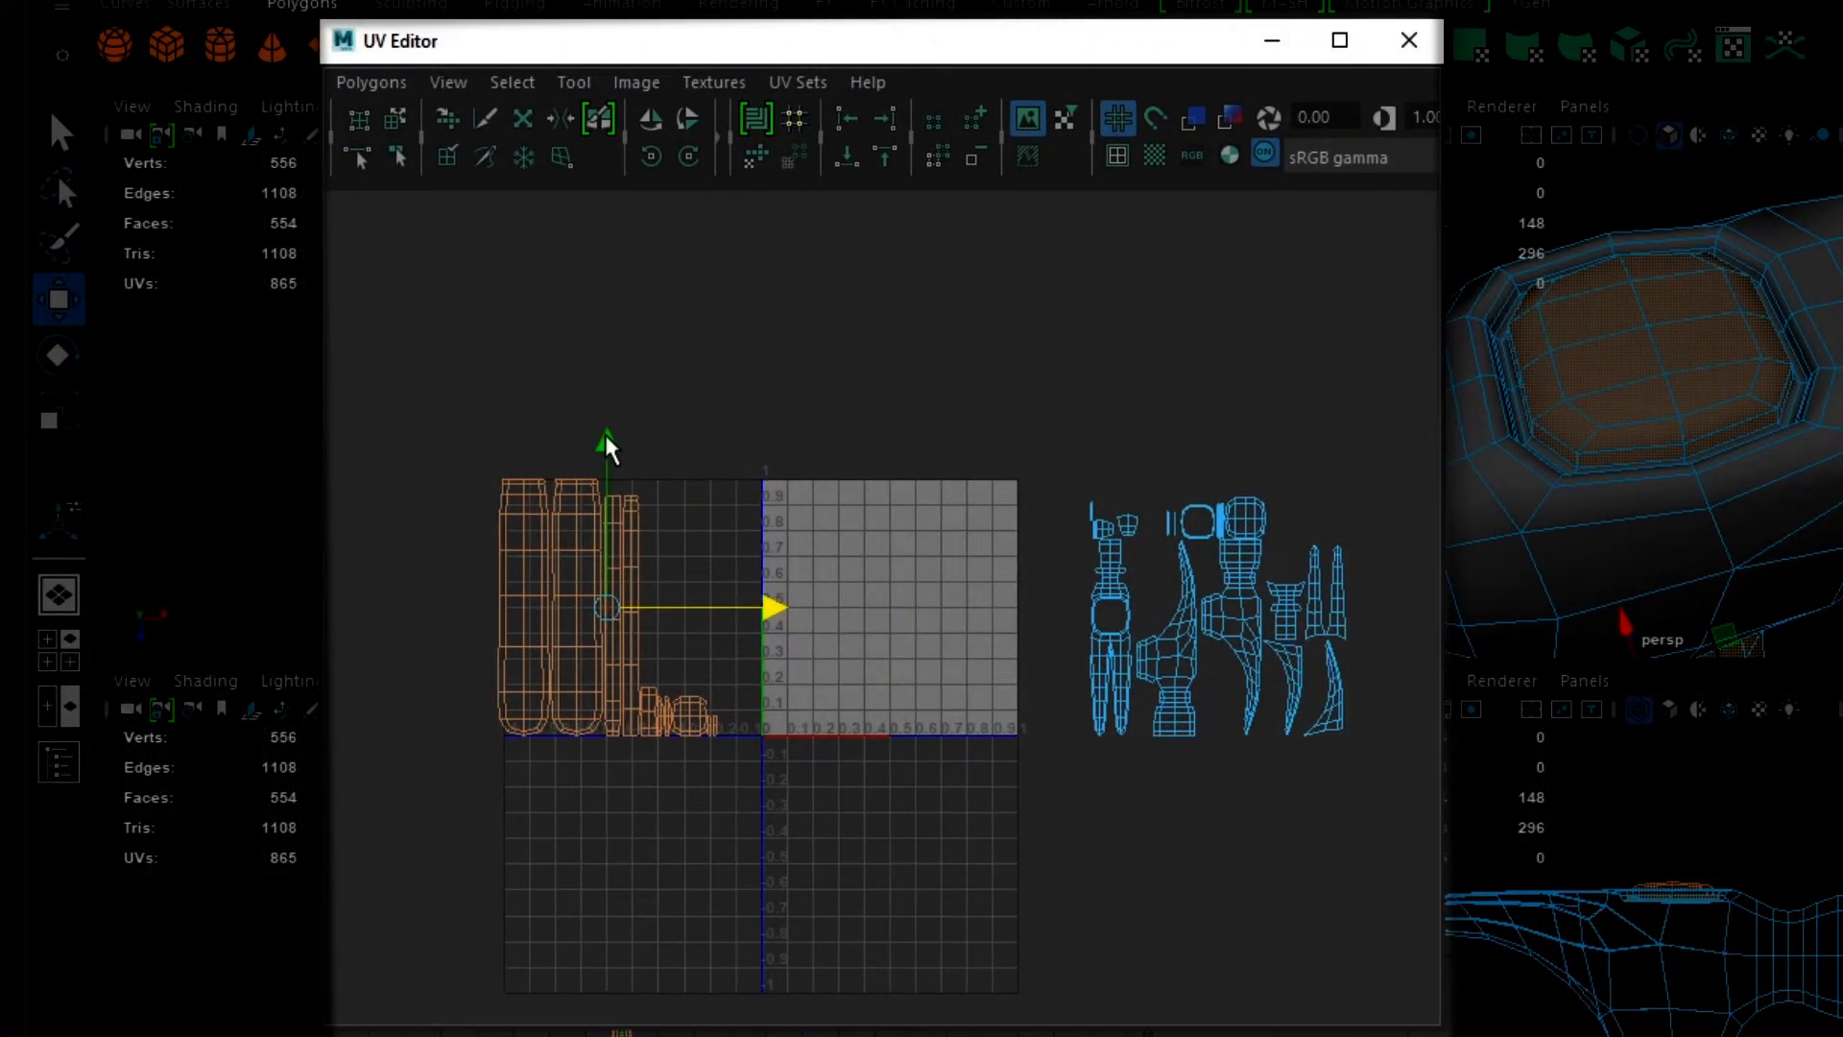
{"action": "left_click_drag", "start_coordinate": [606, 441], "coordinate": [609, 156]}
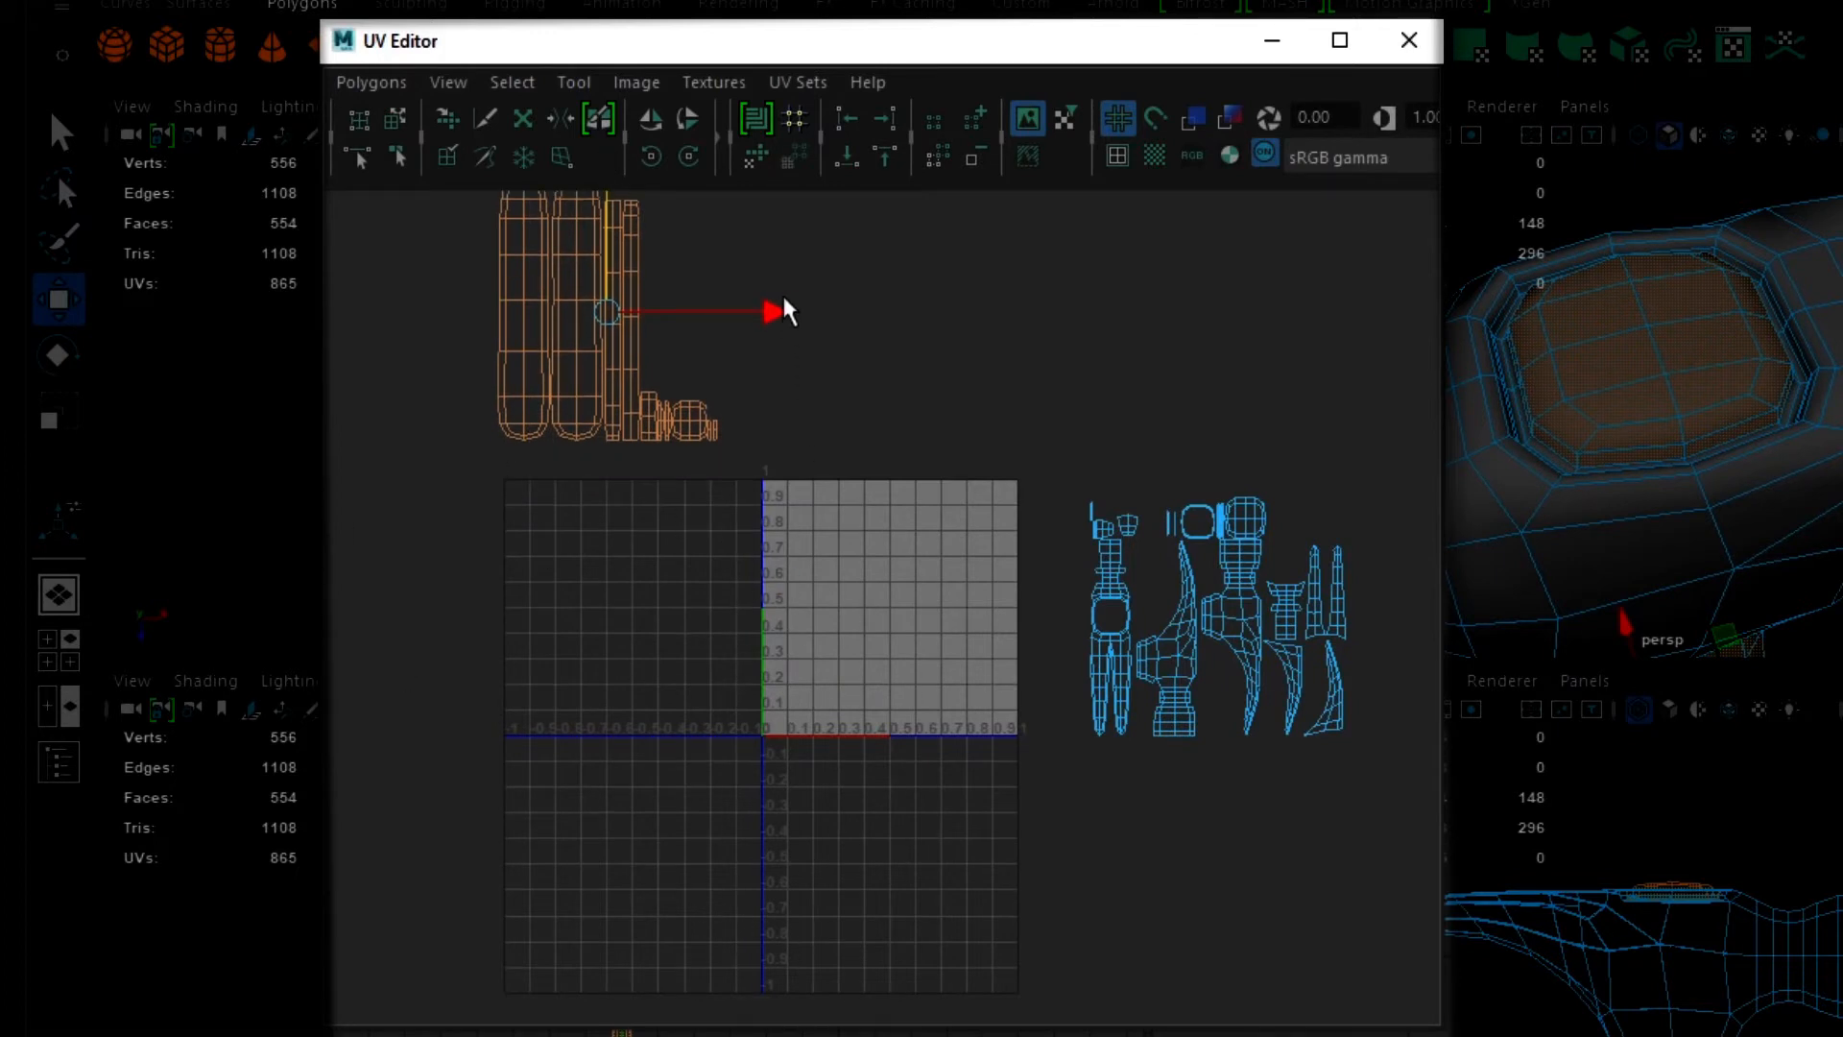
{"action": "left_click_drag", "start_coordinate": [774, 313], "coordinate": [1064, 349]}
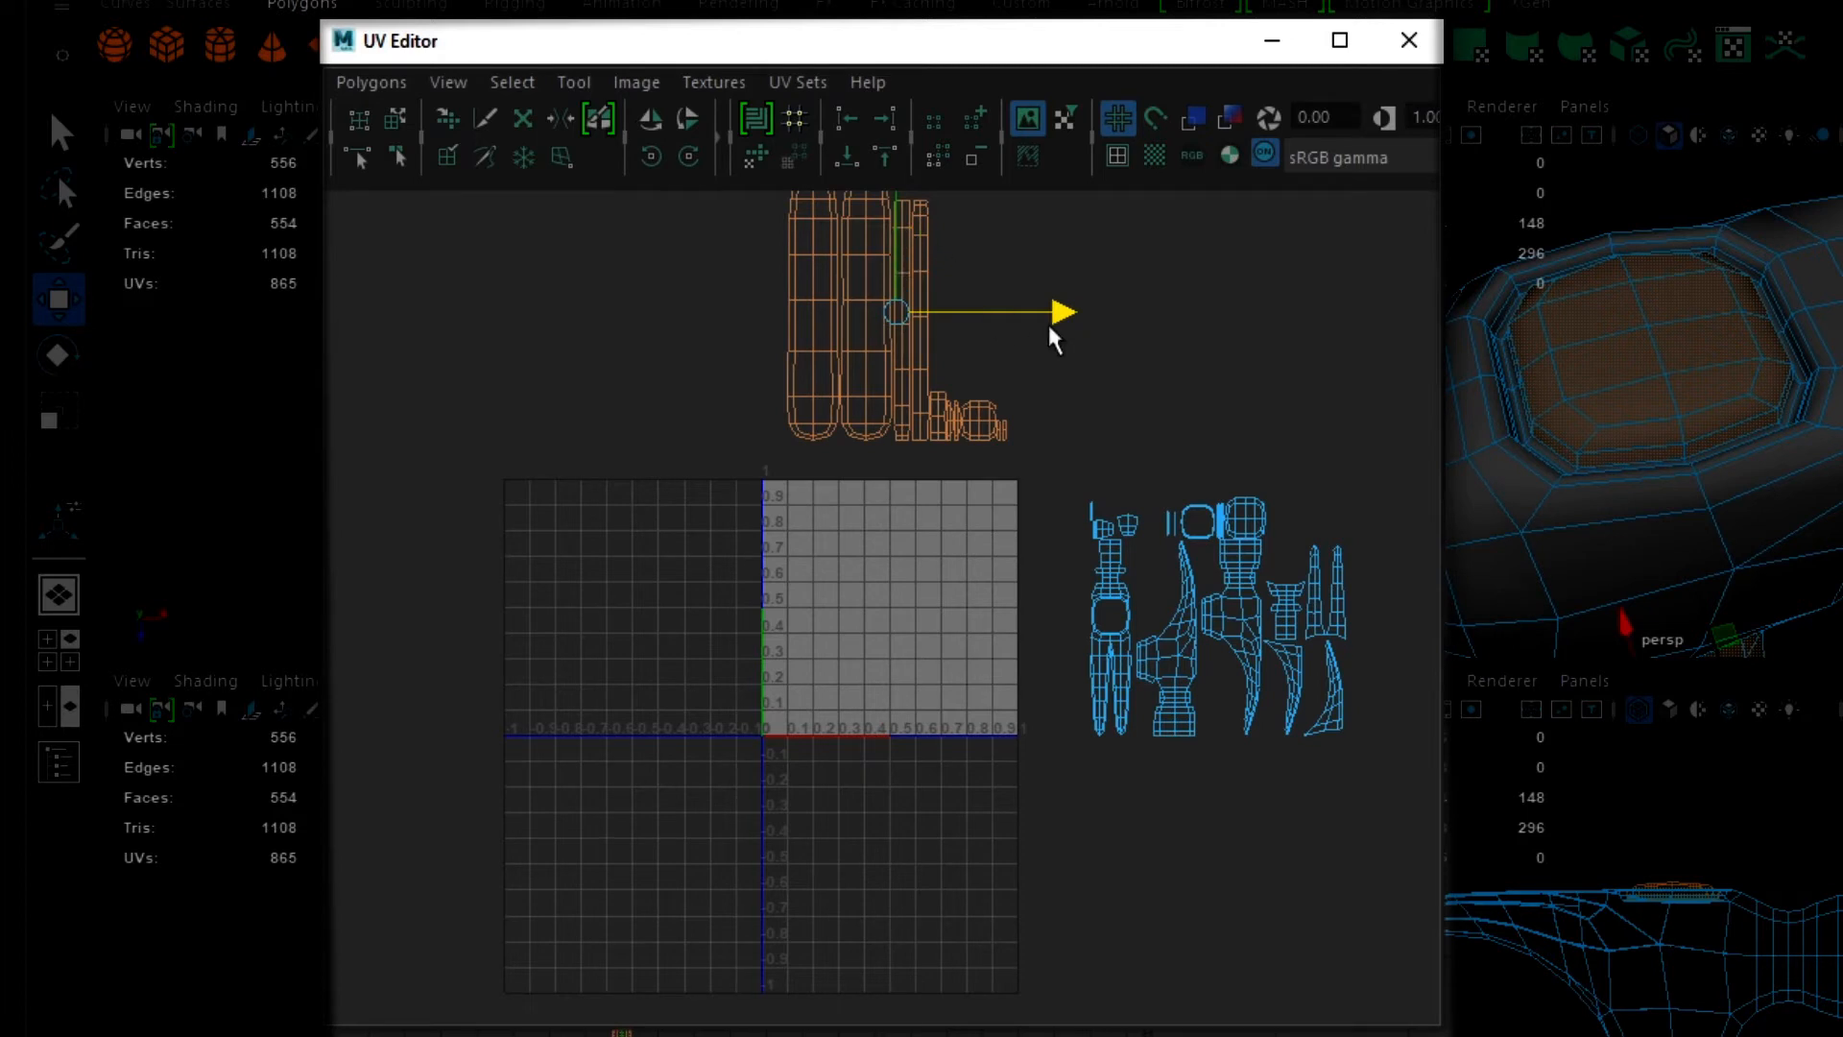
- Move the handle's UV shells straight down so they fill the 0-1 UV space
{"action": "right_click_drag", "start_coordinate": [1097, 460], "coordinate": [1035, 534], "text": "alt"}
{"action": "middle_click_drag", "start_coordinate": [1004, 505], "coordinate": [1005, 617], "text": "alt"}
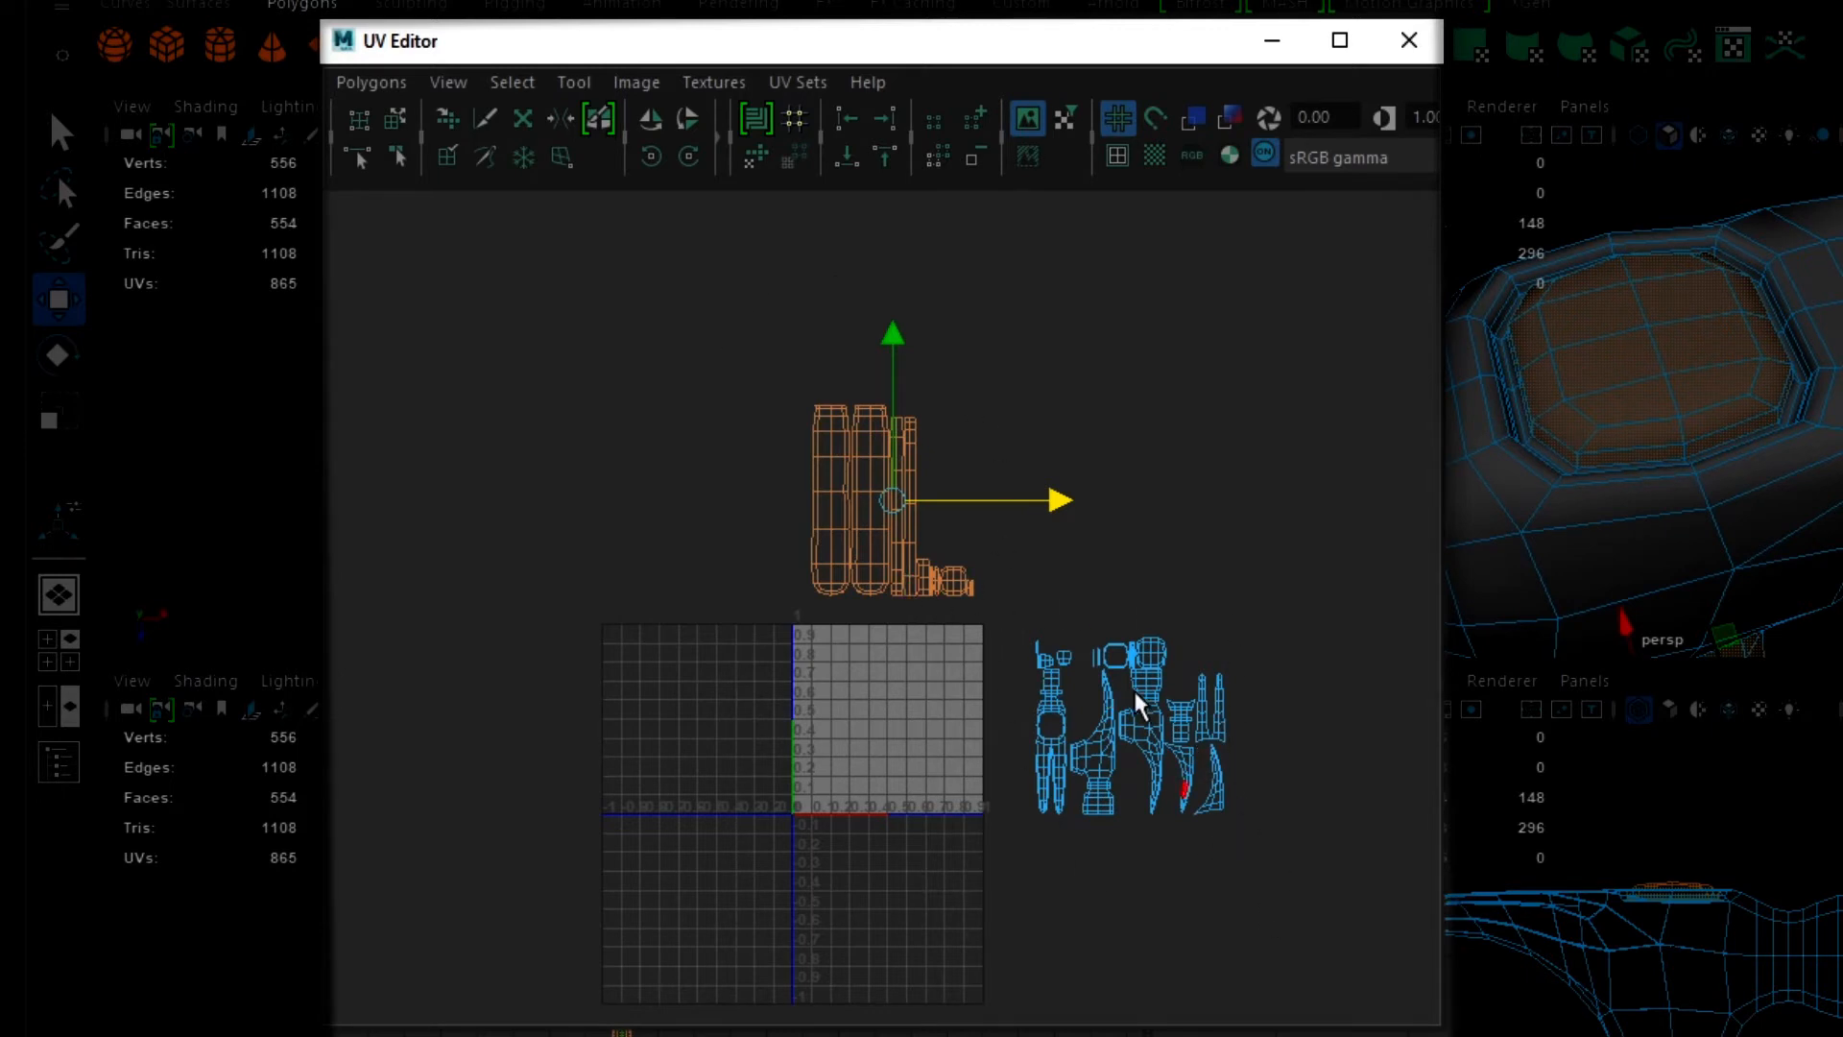
{"action": "left_click_drag", "start_coordinate": [893, 338], "coordinate": [890, 570]}
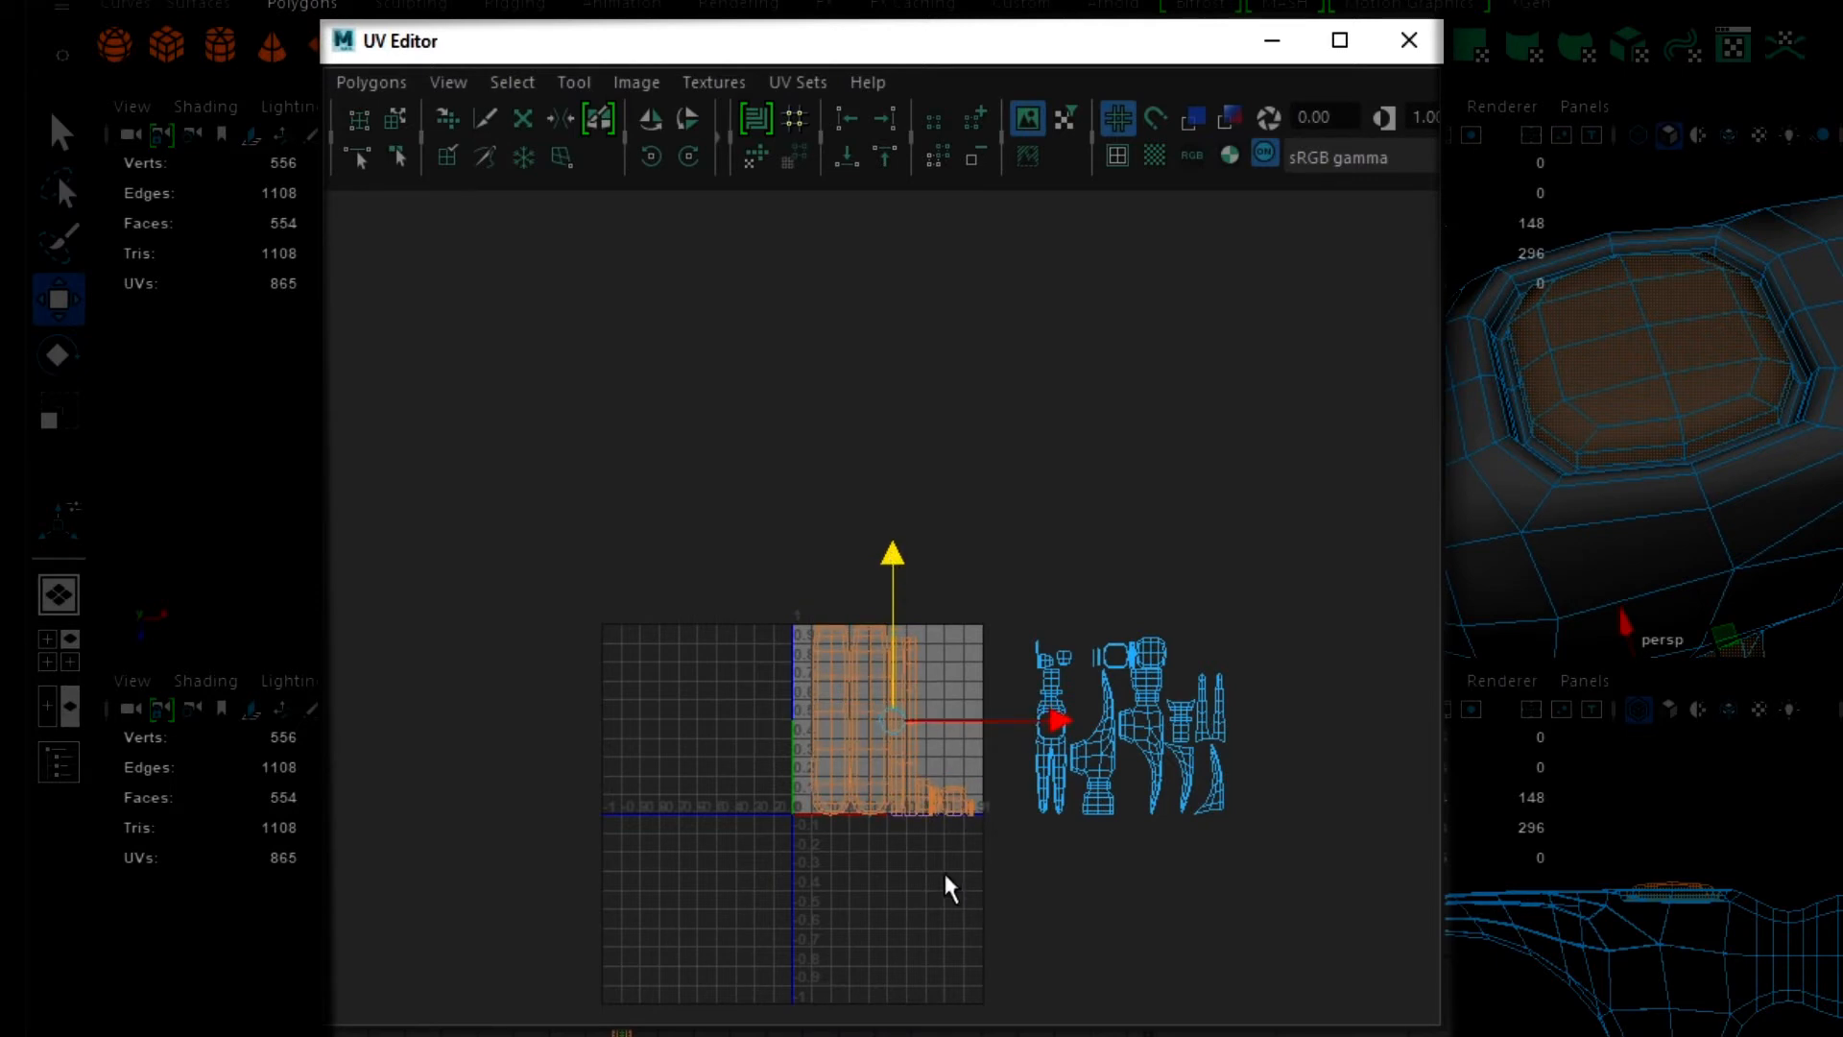
{"action": "scroll", "coordinate": [936, 850], "scroll_direction": "up", "scroll_amount": 5}
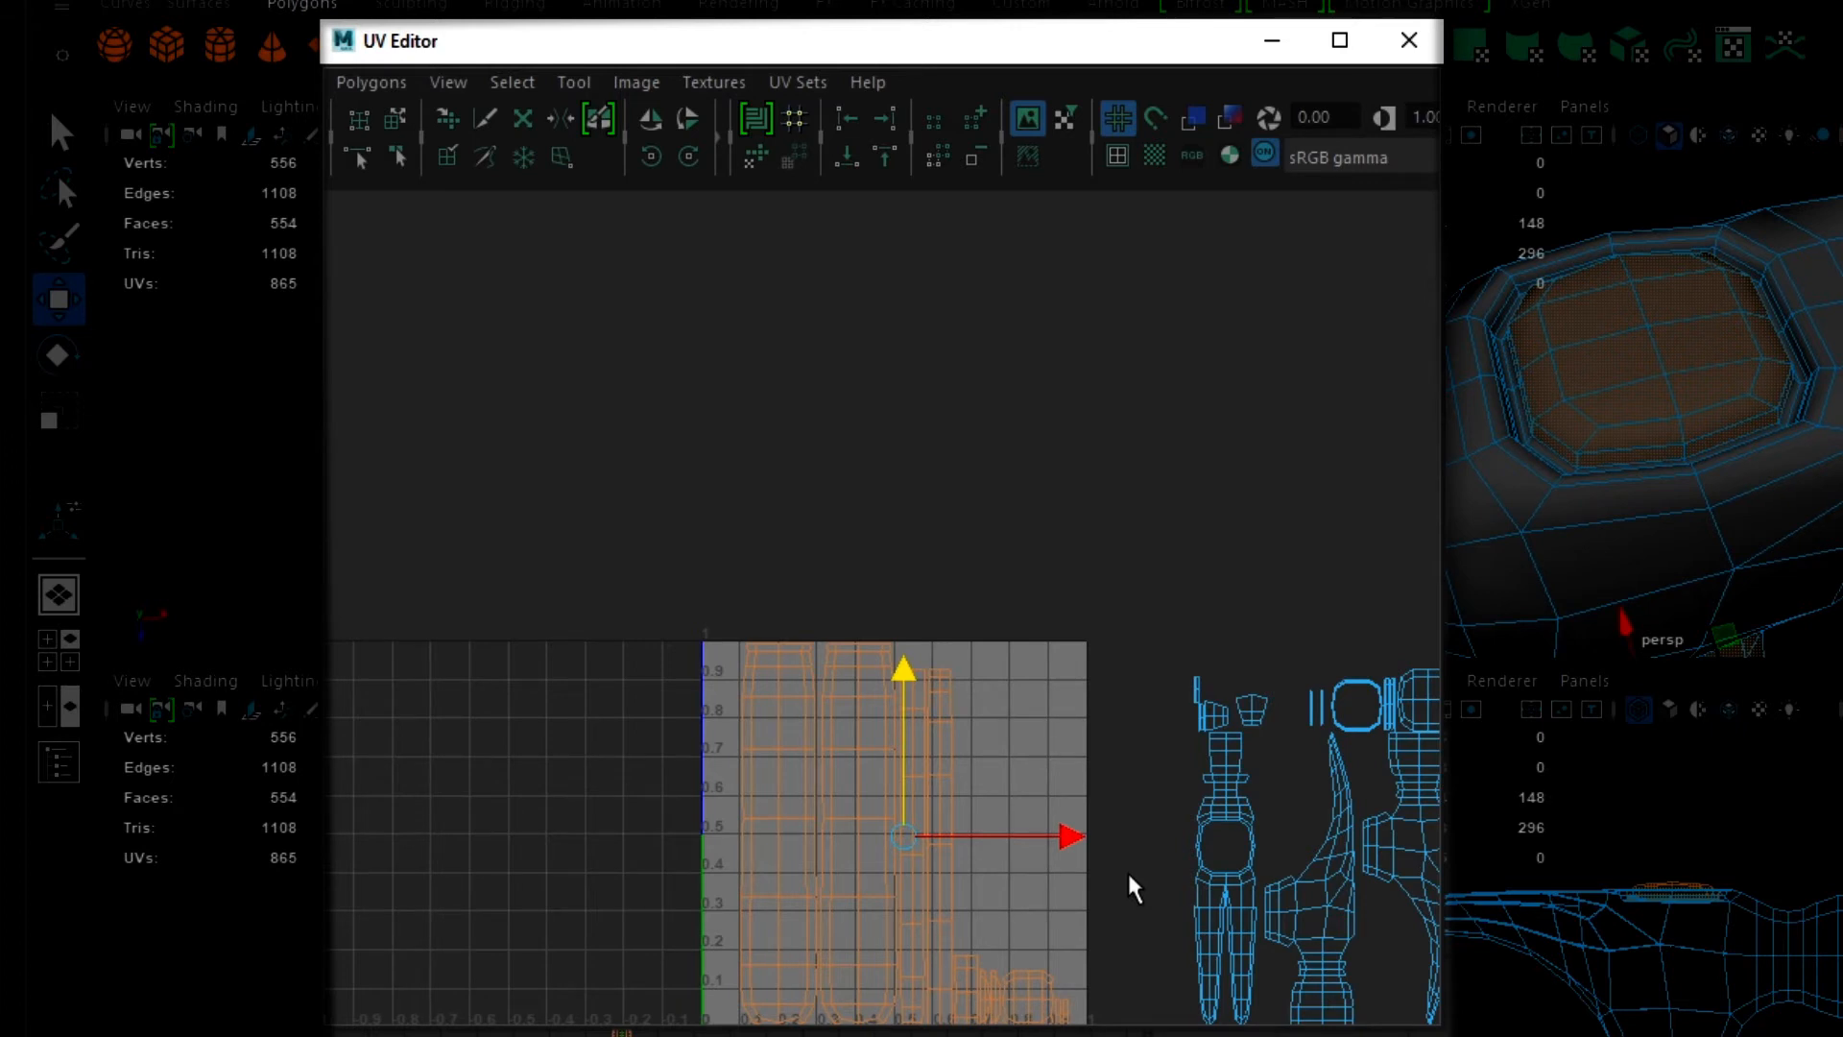
- Scale the handle's UV shells down uniformly to about 0.7 of the UV space's height and place them against the origin corner
{"action": "middle_click_drag", "start_coordinate": [1077, 880], "coordinate": [1050, 723], "text": "alt"}
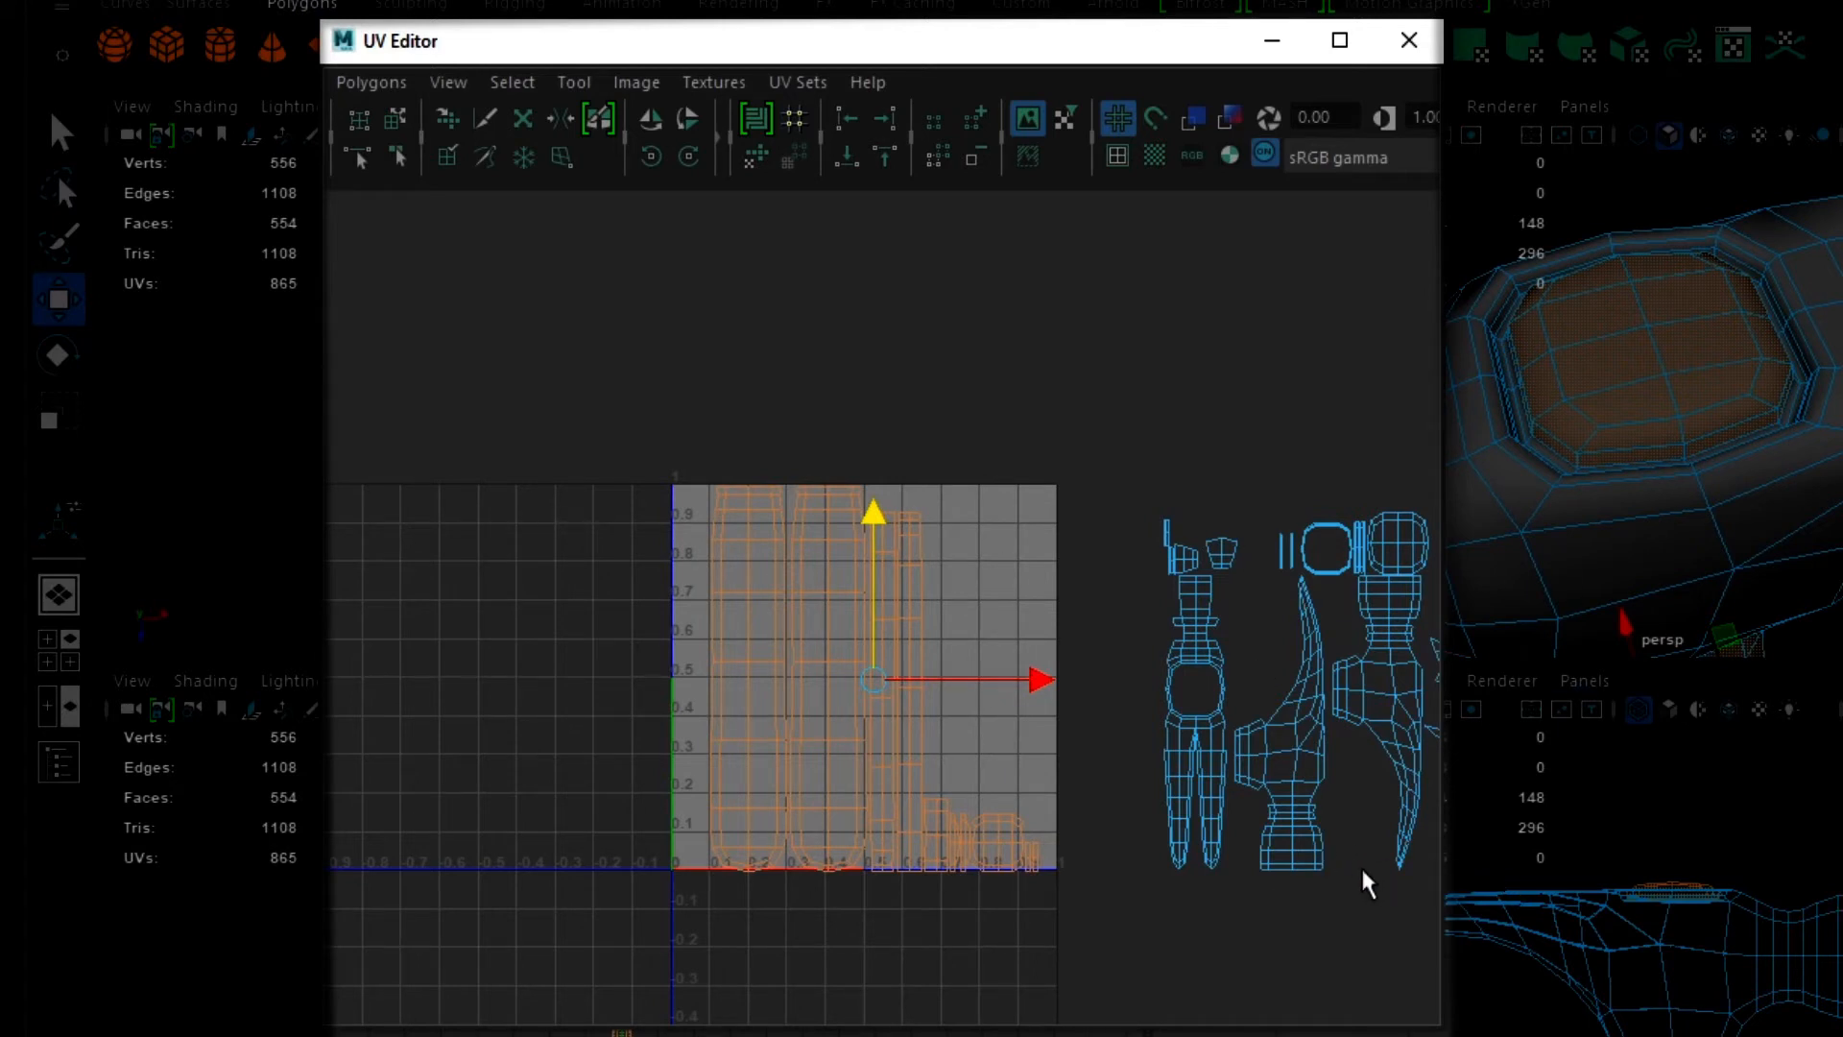
{"action": "key", "text": "r"}
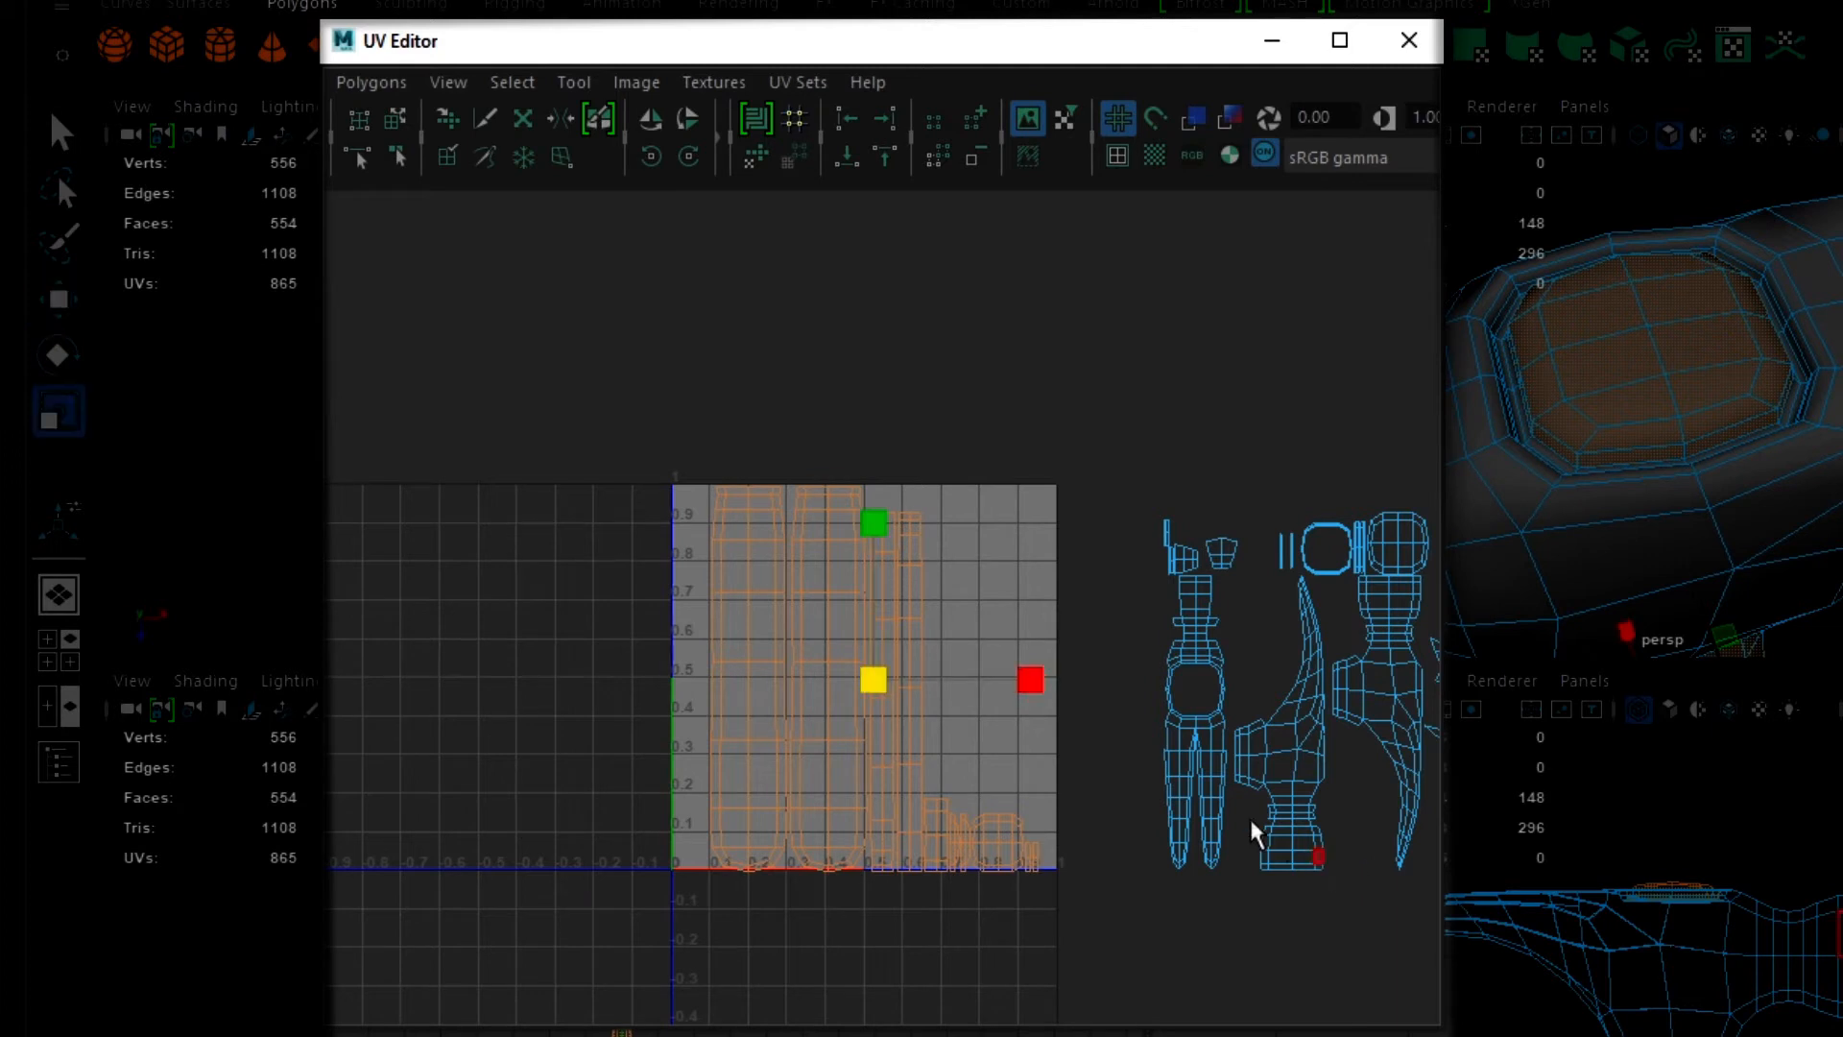
{"action": "left_click_drag", "start_coordinate": [874, 680], "coordinate": [789, 729]}
{"action": "key", "text": "w"}
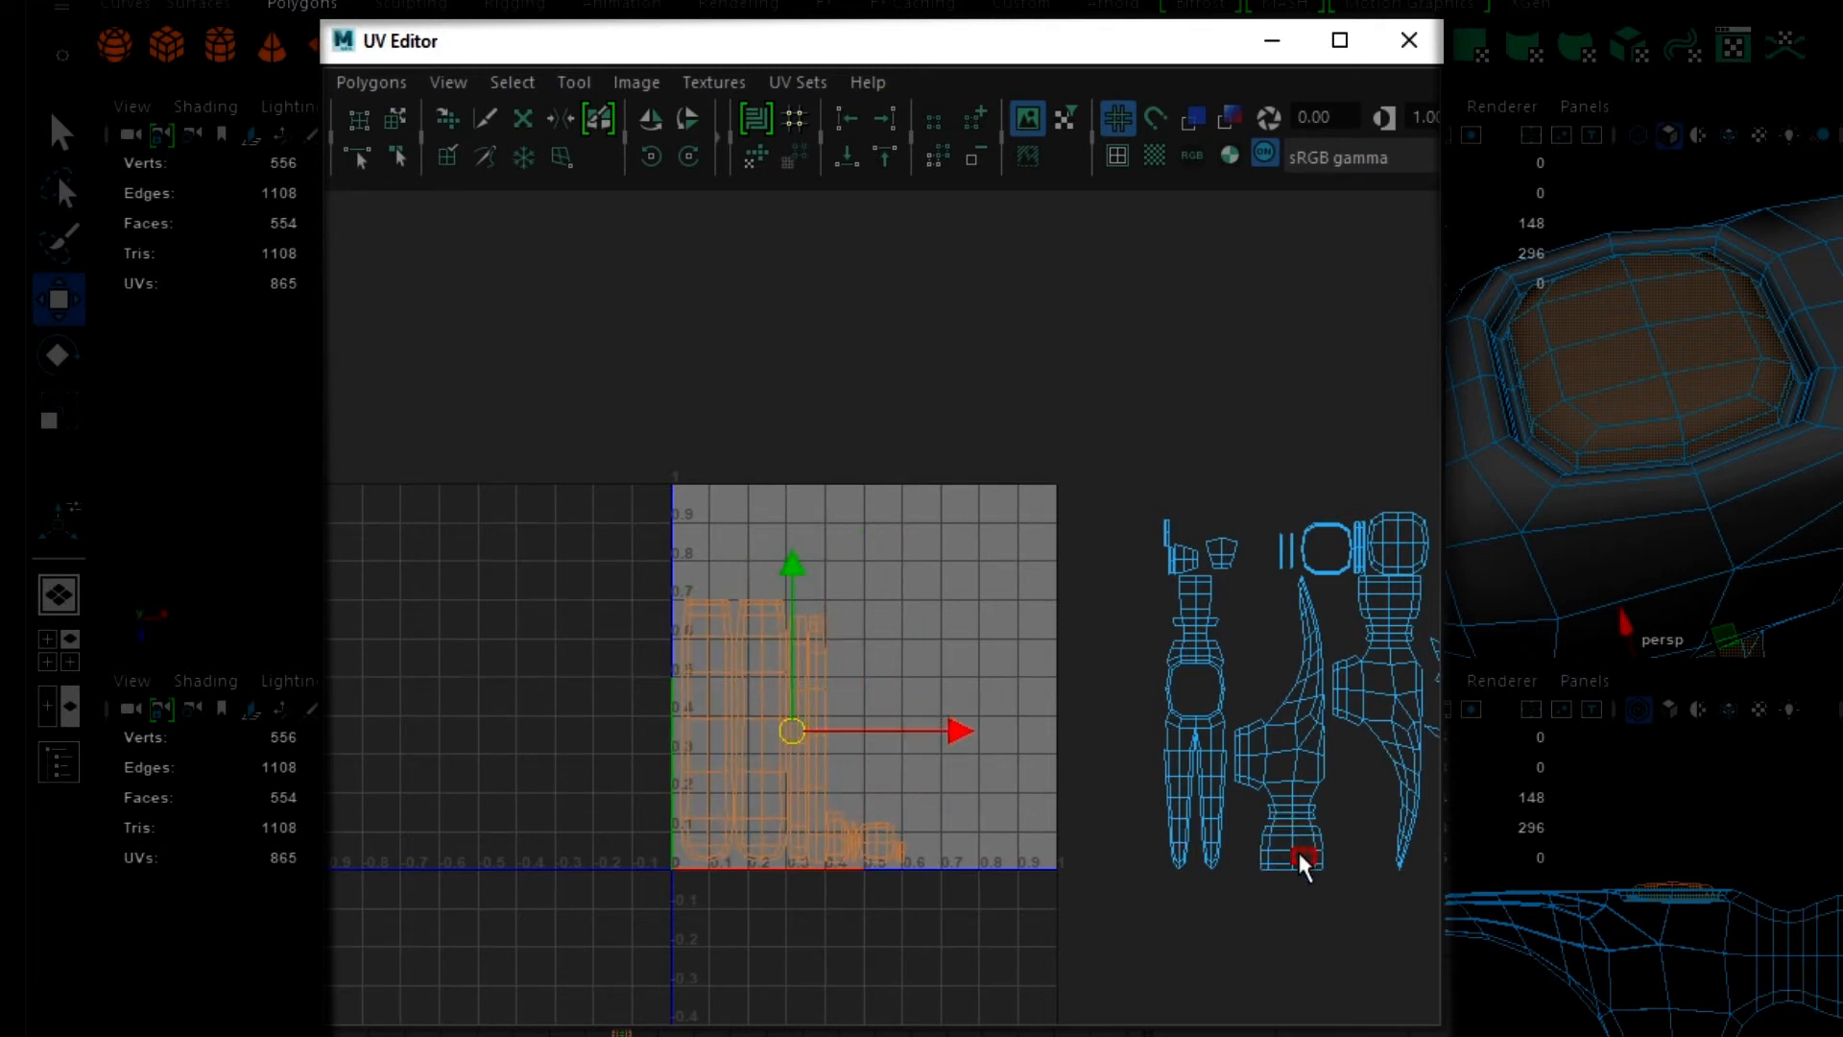
- Move the two-pronged head shell with the handle opening into the 0-1 UV space, beside the handle shells and slightly above the baseline
{"action": "right_click_drag", "start_coordinate": [1300, 887], "coordinate": [1207, 820]}
{"action": "left_click", "coordinate": [1206, 752]}
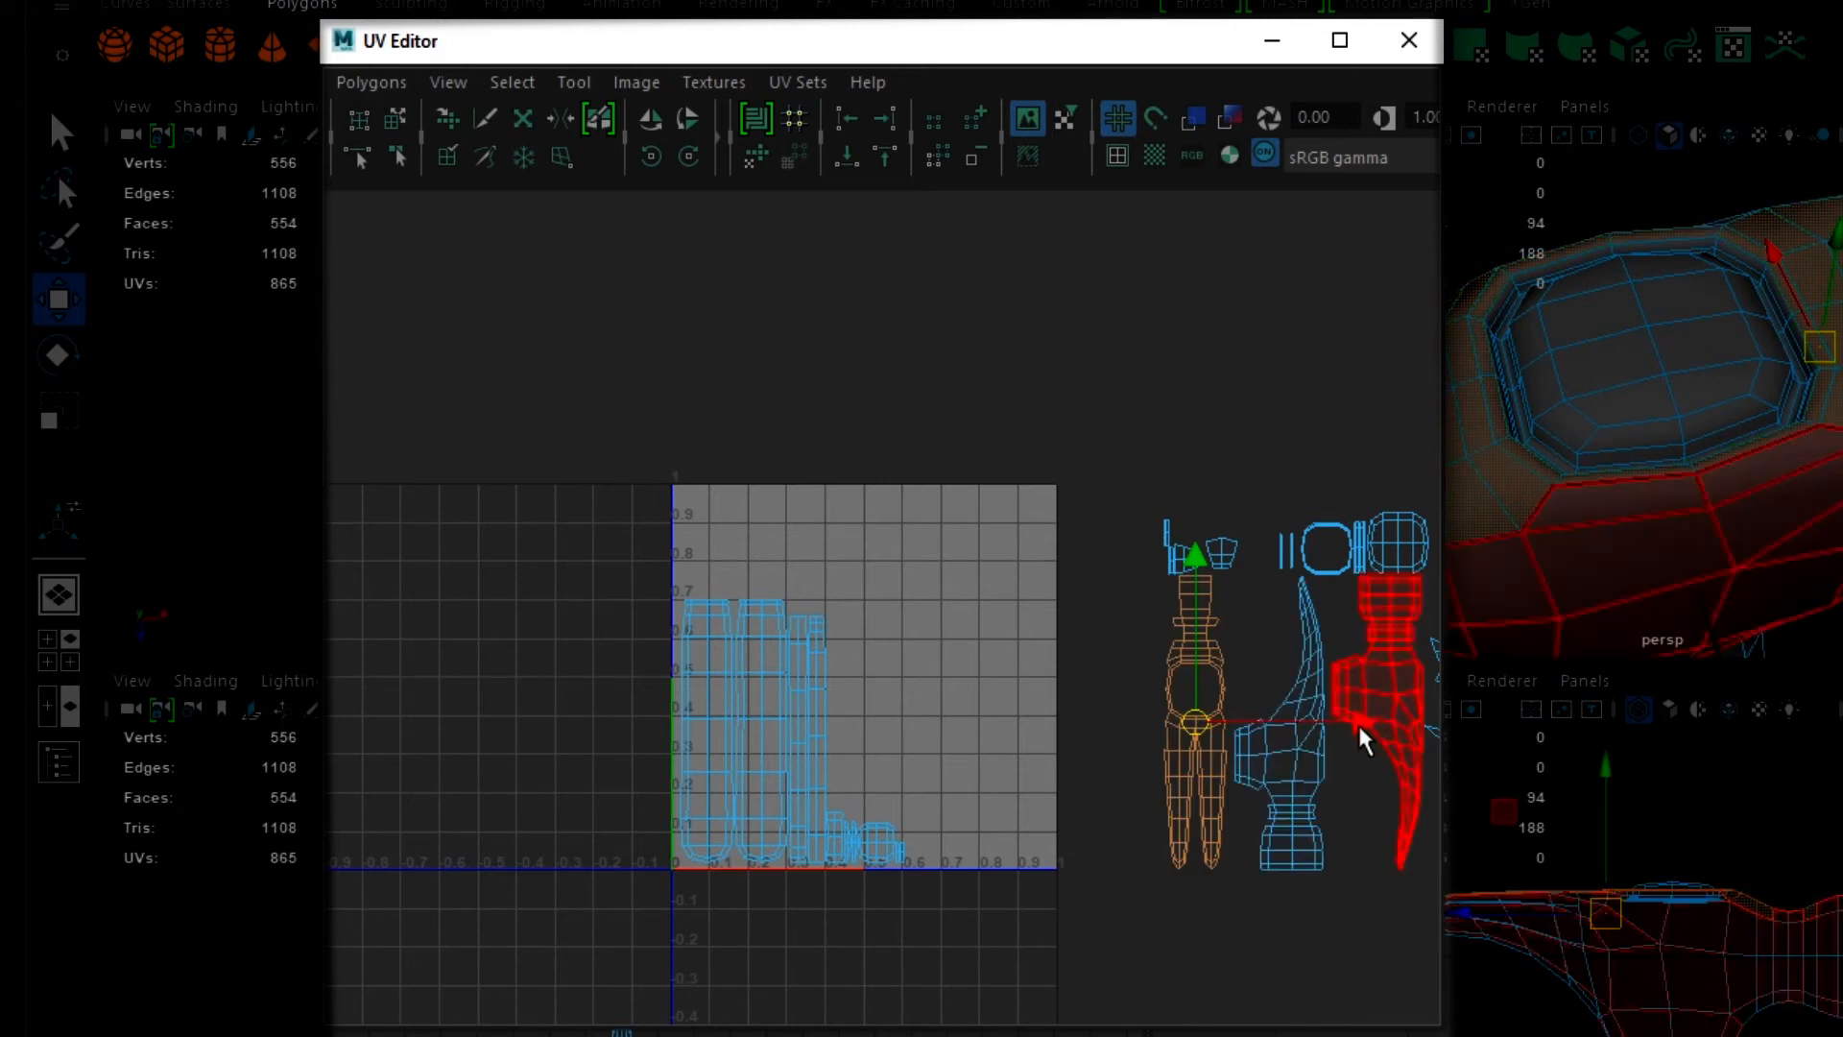
{"action": "left_click_drag", "start_coordinate": [1357, 722], "coordinate": [1102, 724]}
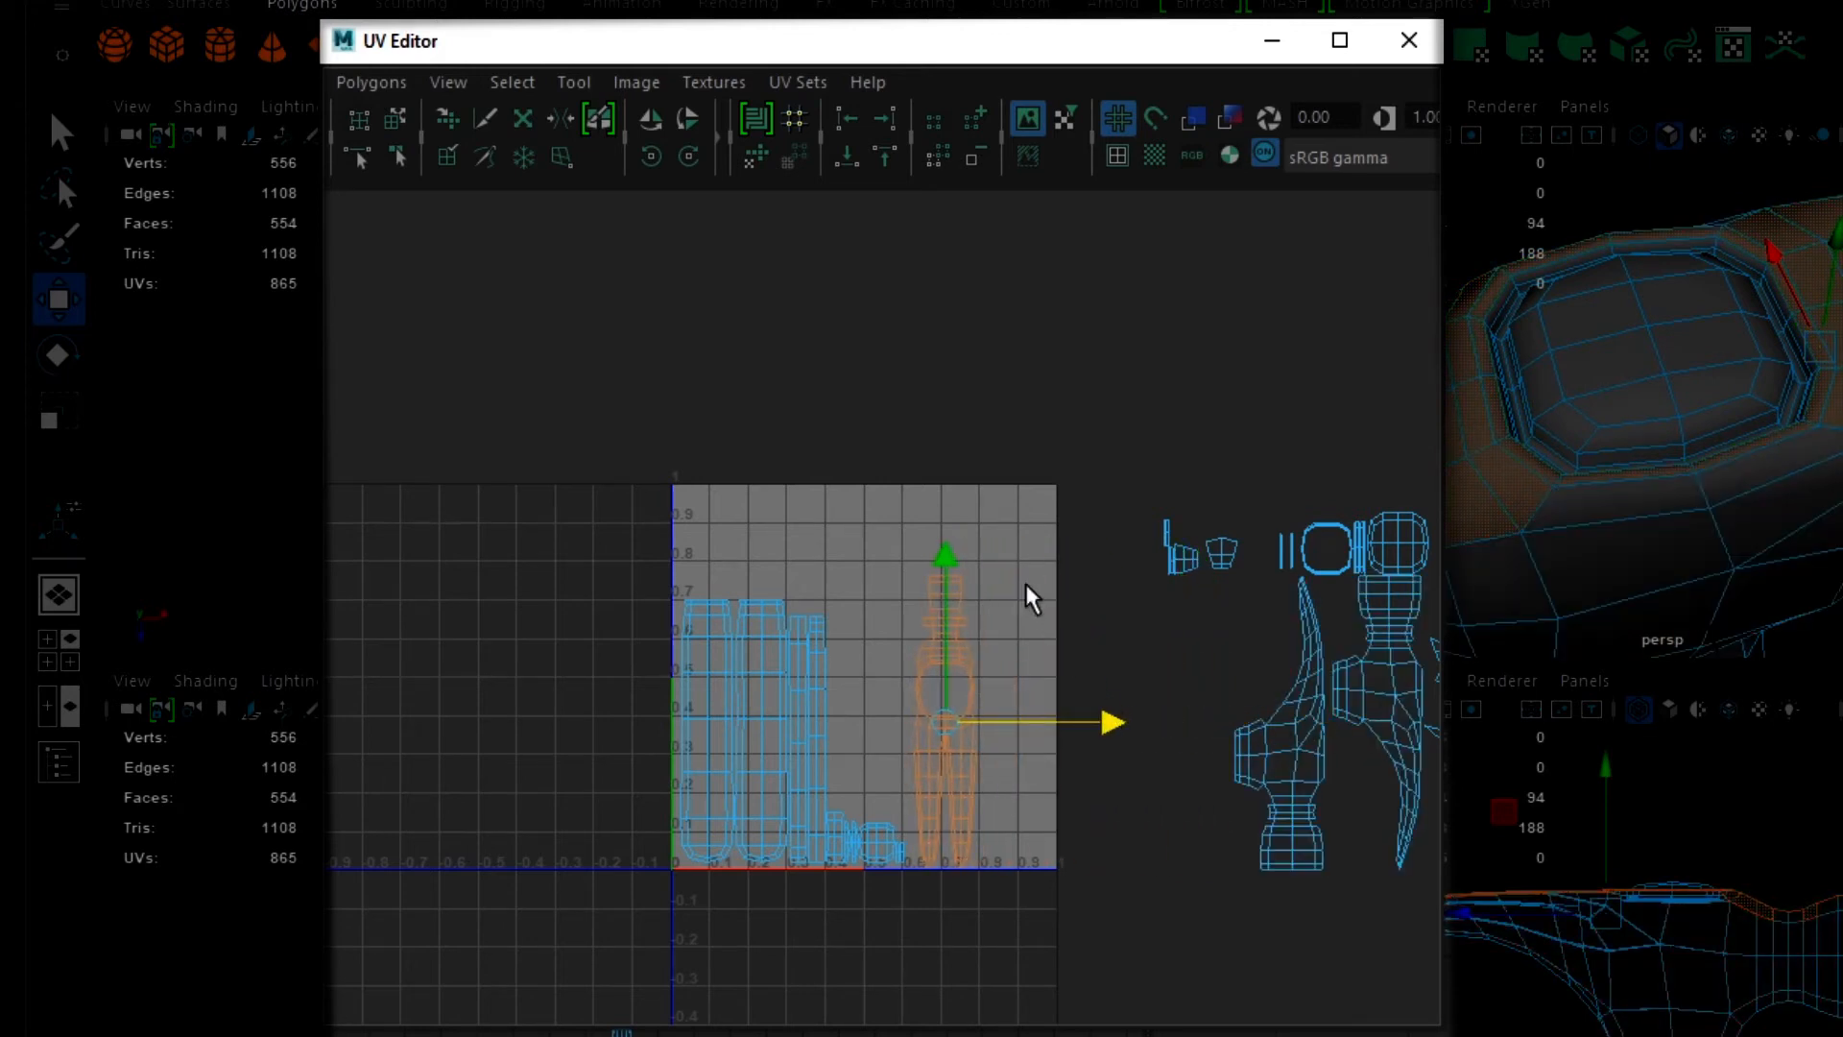
{"action": "left_click_drag", "start_coordinate": [949, 553], "coordinate": [948, 542]}
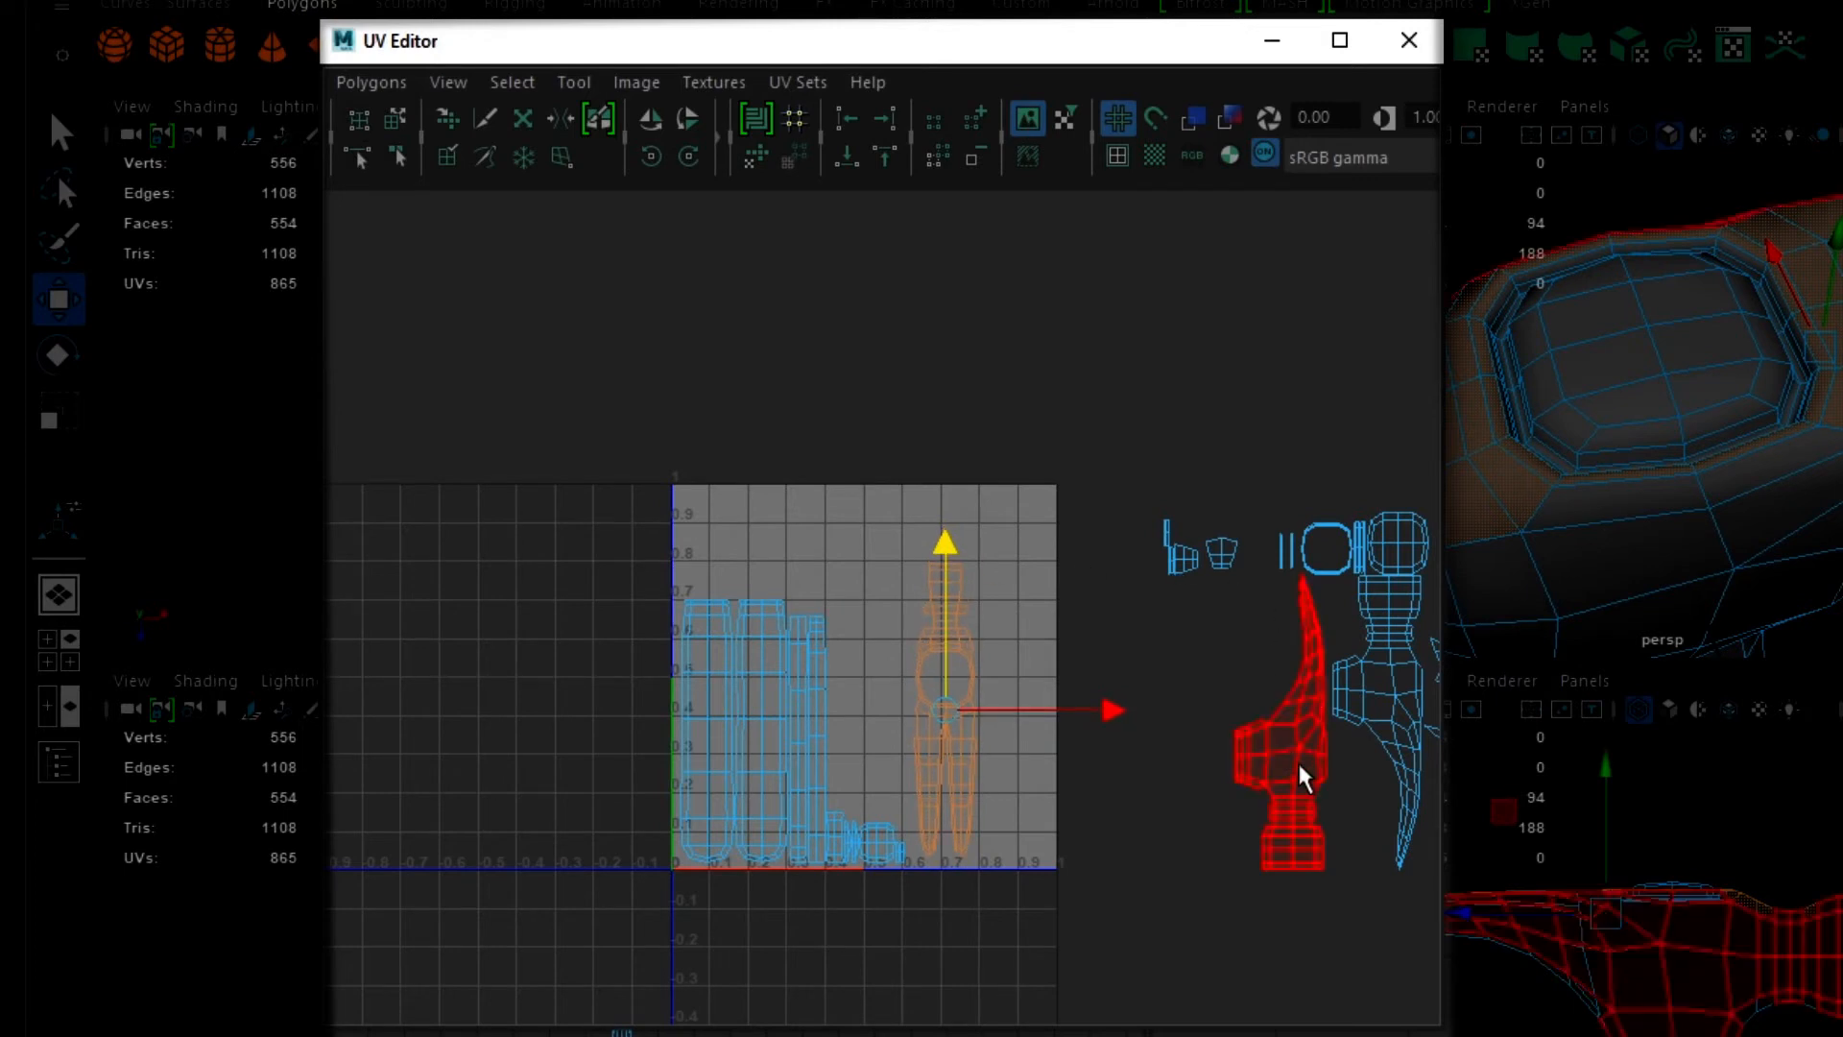
- Move the upward-pointing side-profile shell of the head into the 0-1 UV space, along the edge beyond the two-pronged shell
{"action": "right_click_drag", "start_coordinate": [1299, 763], "coordinate": [1214, 718]}
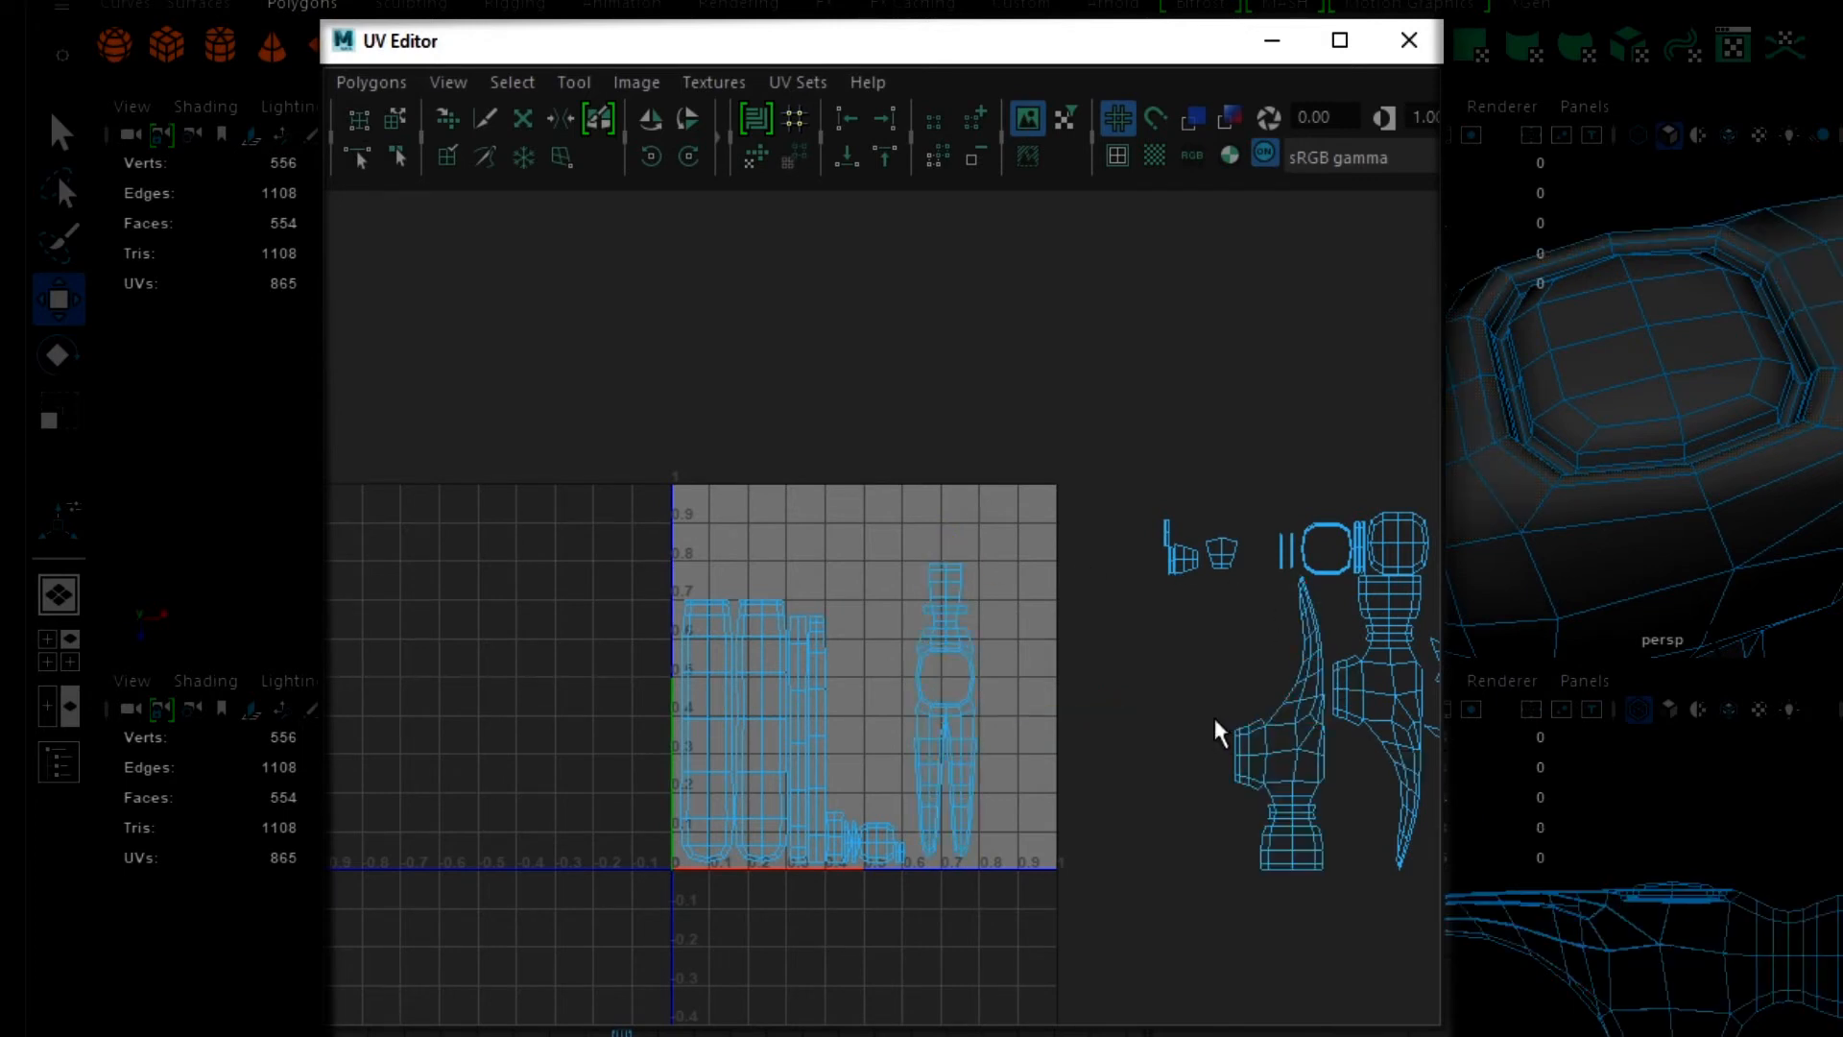
{"action": "left_click", "coordinate": [1267, 768]}
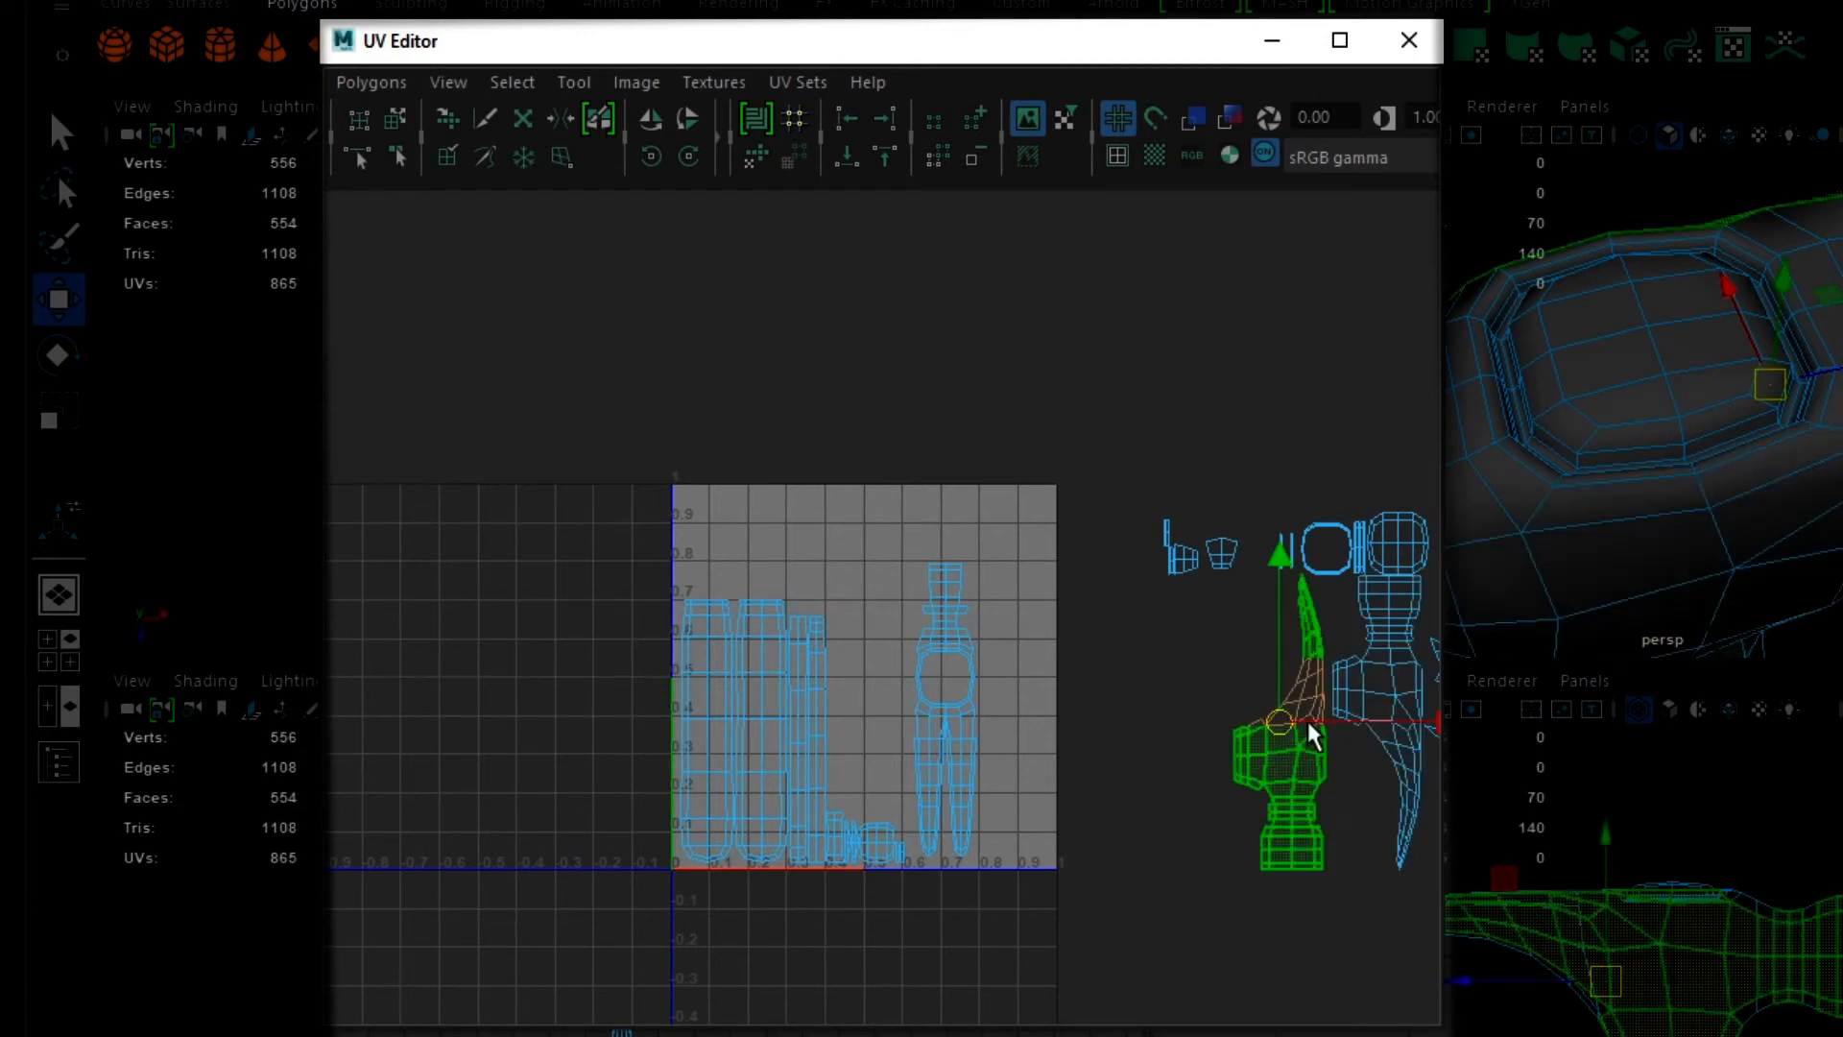
{"action": "left_click_drag", "start_coordinate": [1288, 722], "coordinate": [821, 497]}
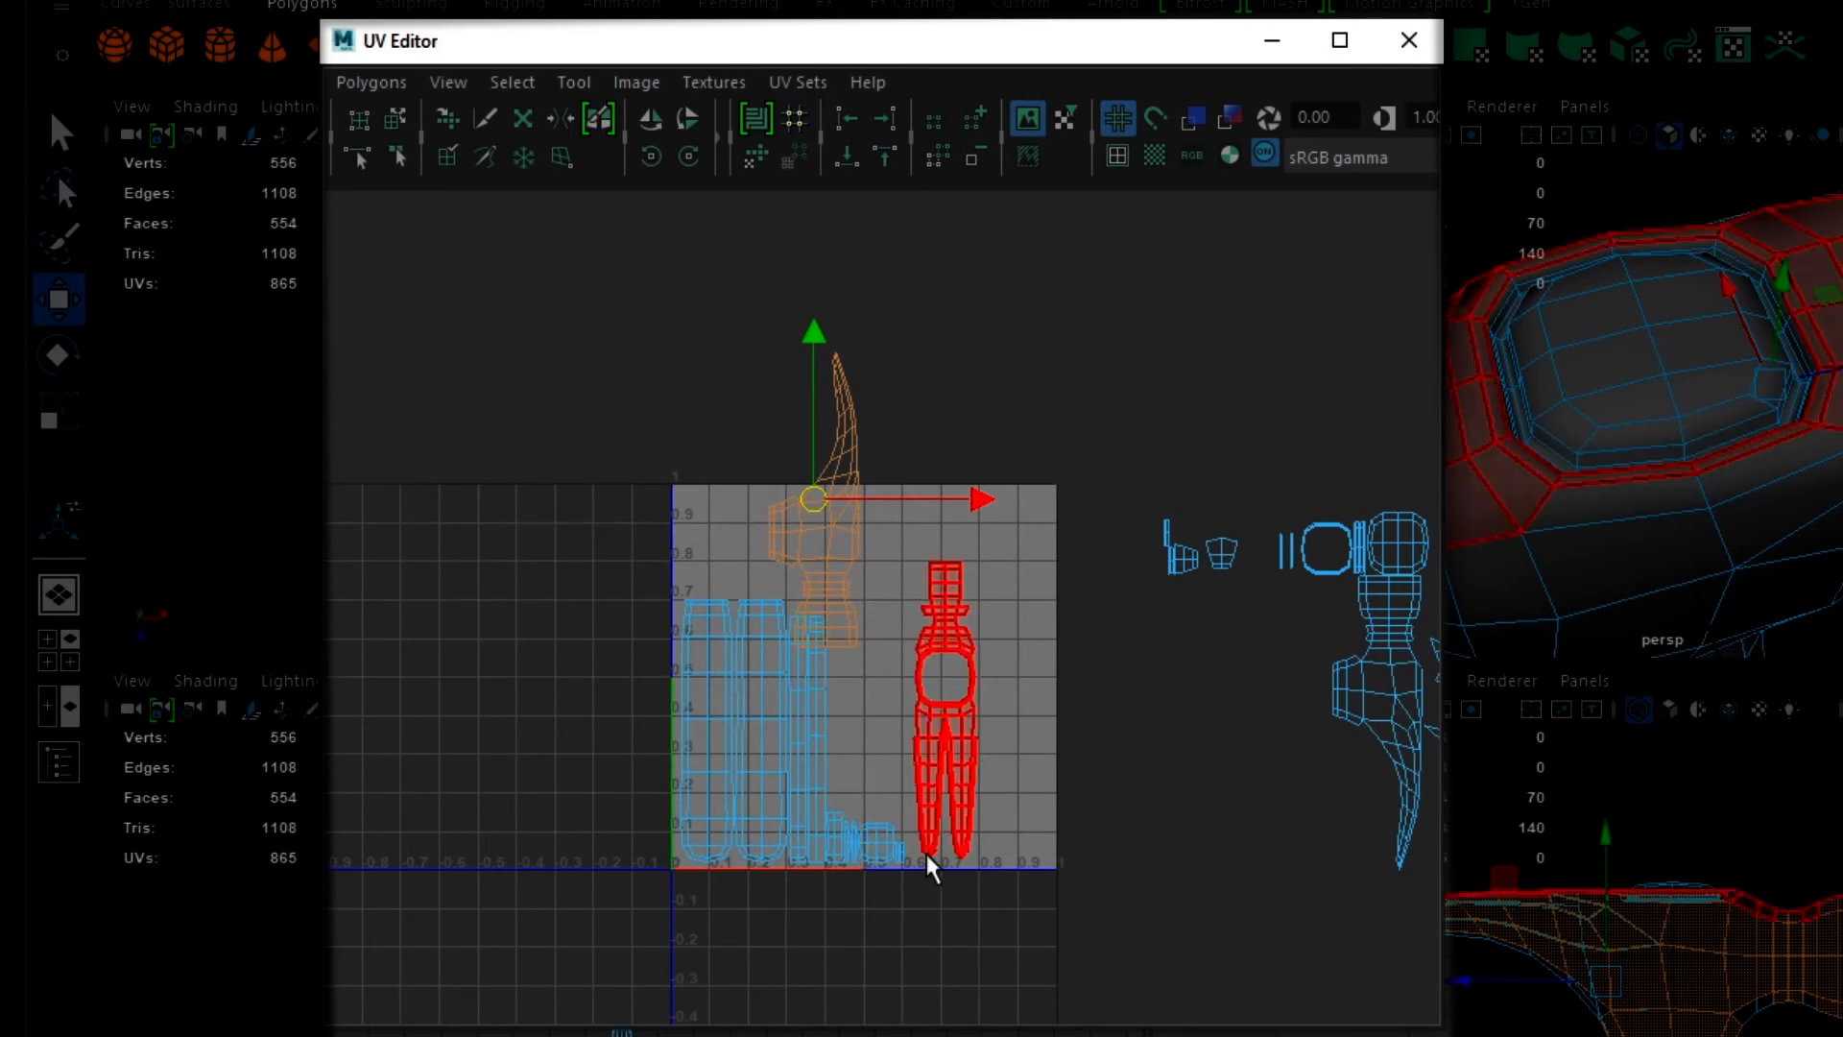
{"action": "scroll", "coordinate": [737, 875], "scroll_direction": "up", "scroll_amount": 5}
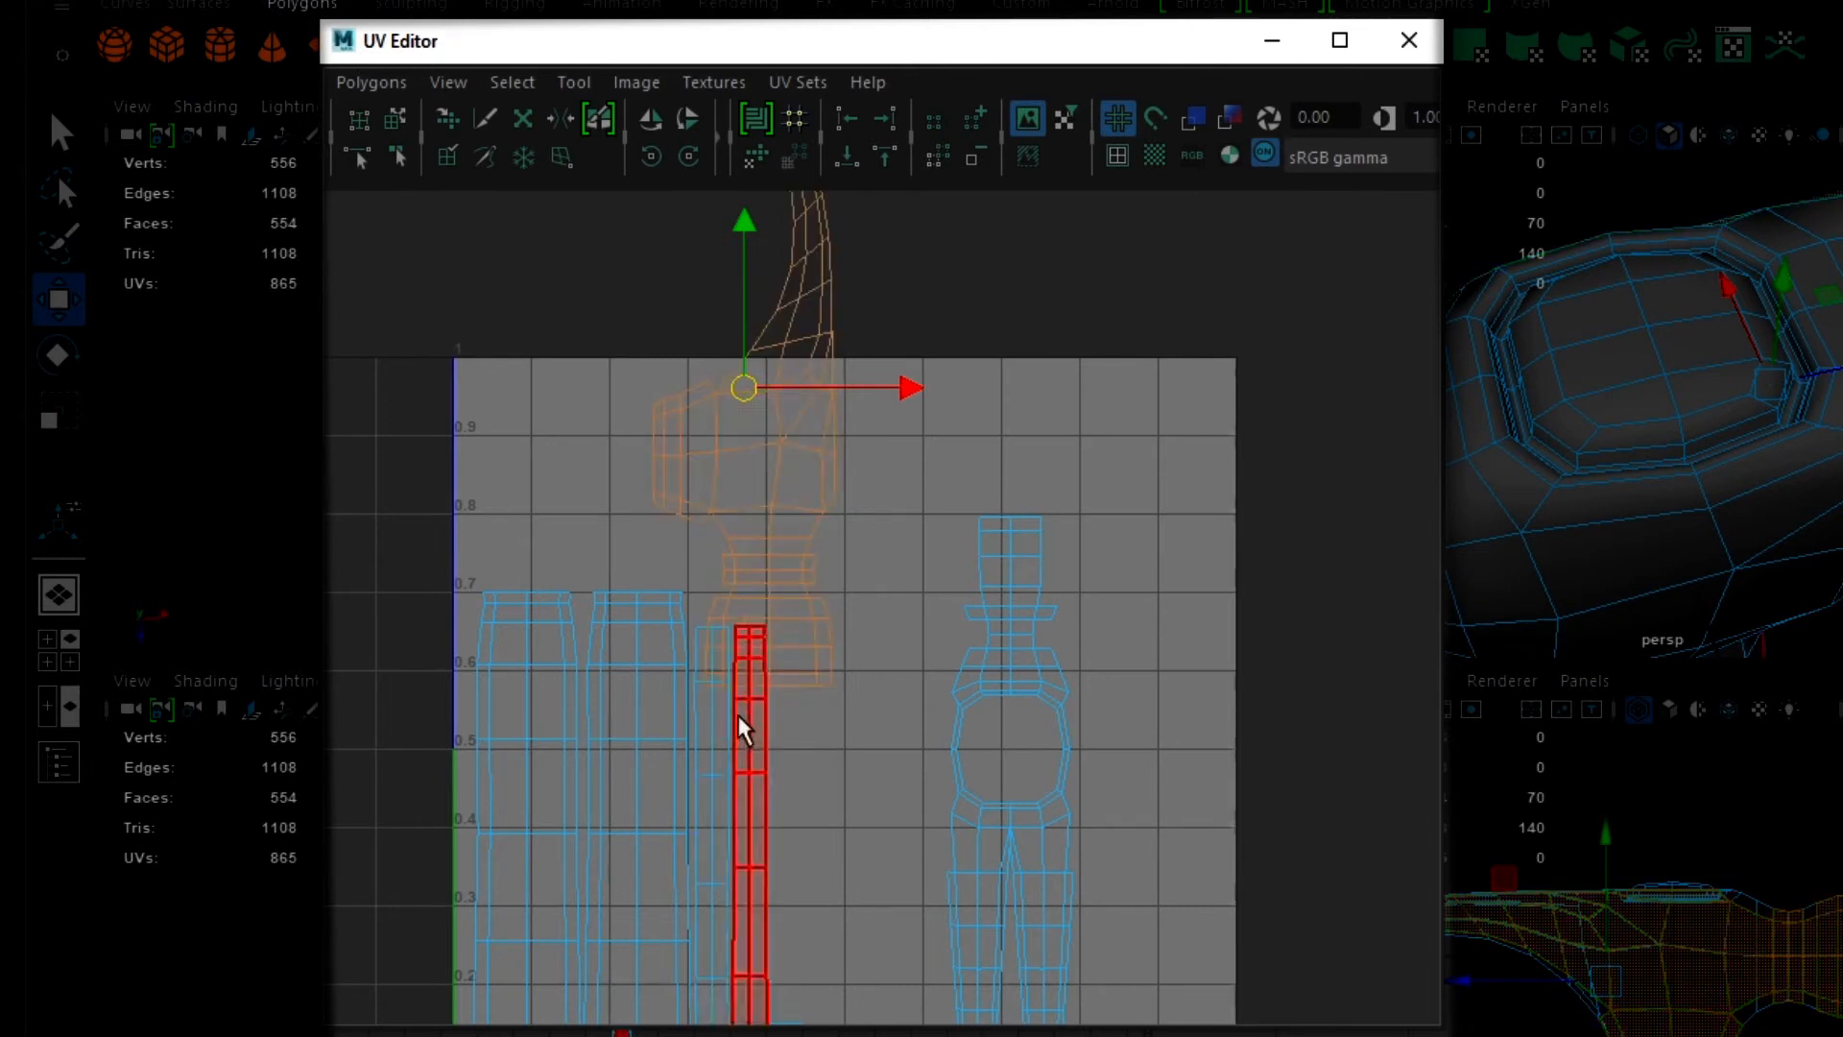
{"action": "left_click", "coordinate": [821, 592]}
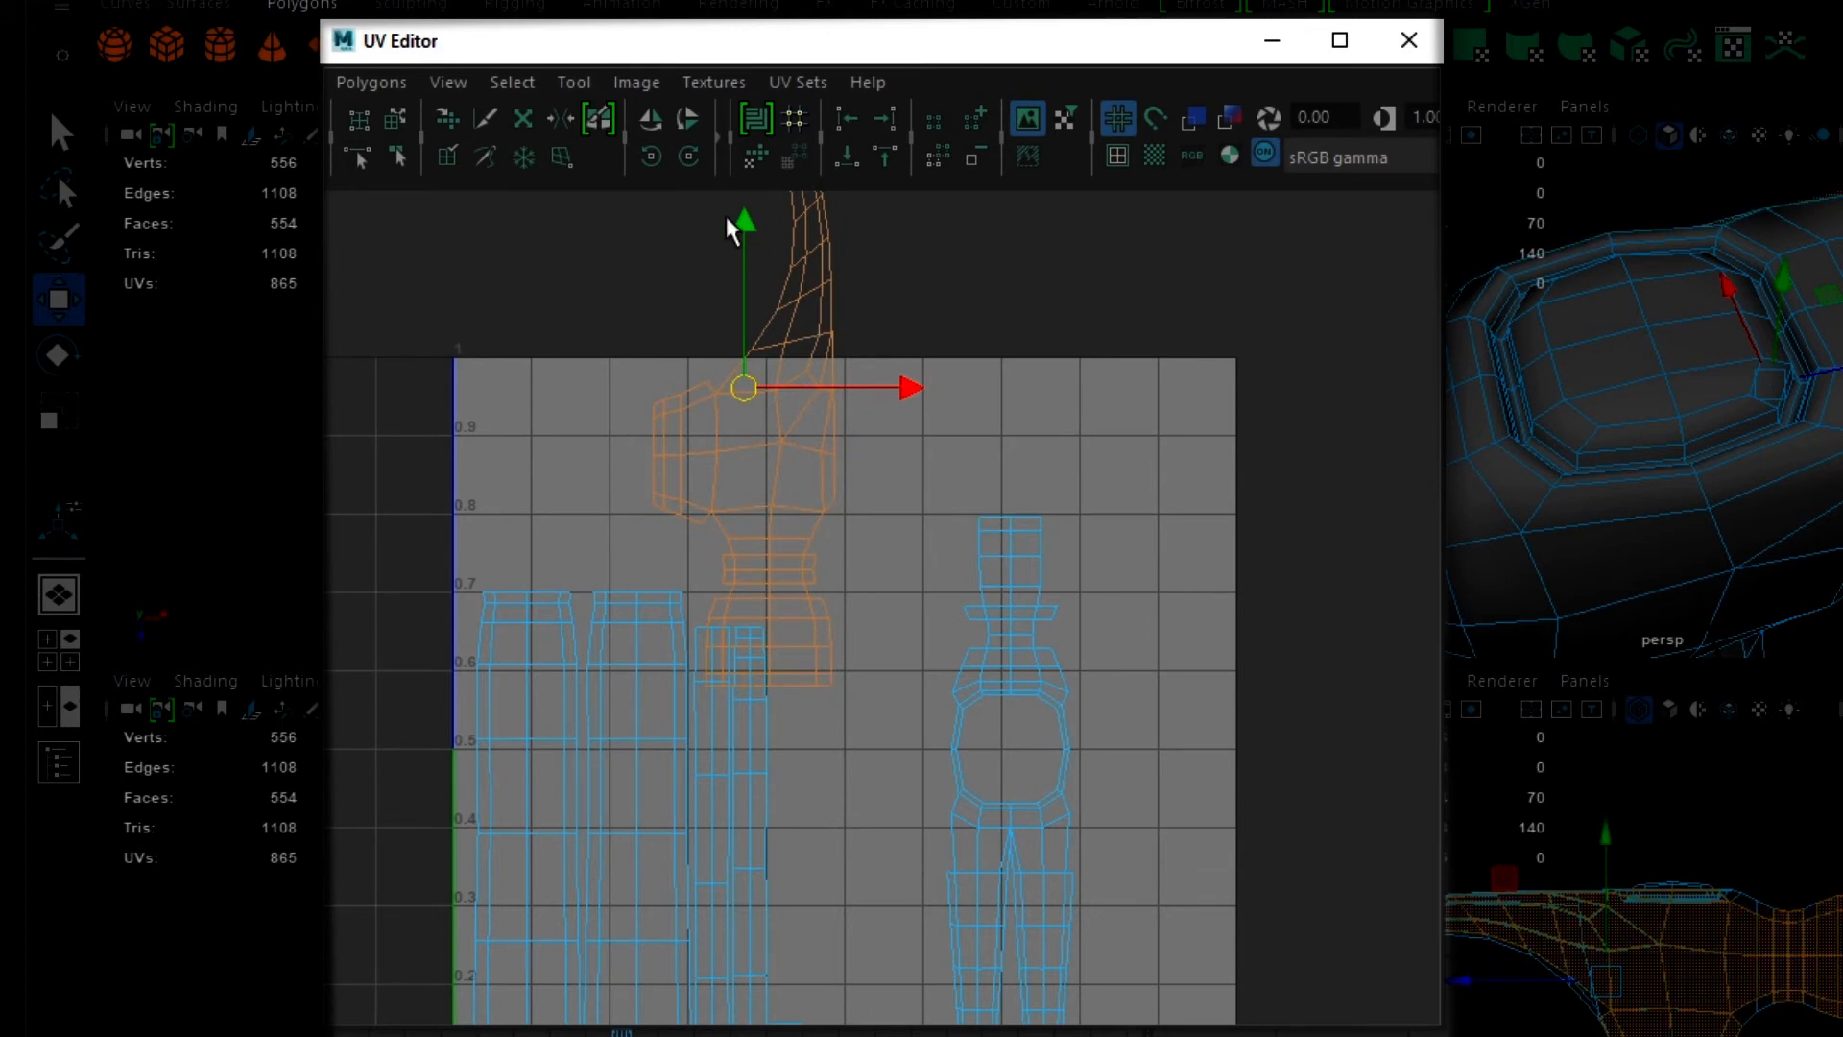
{"action": "left_click_drag", "start_coordinate": [915, 384], "coordinate": [1318, 437]}
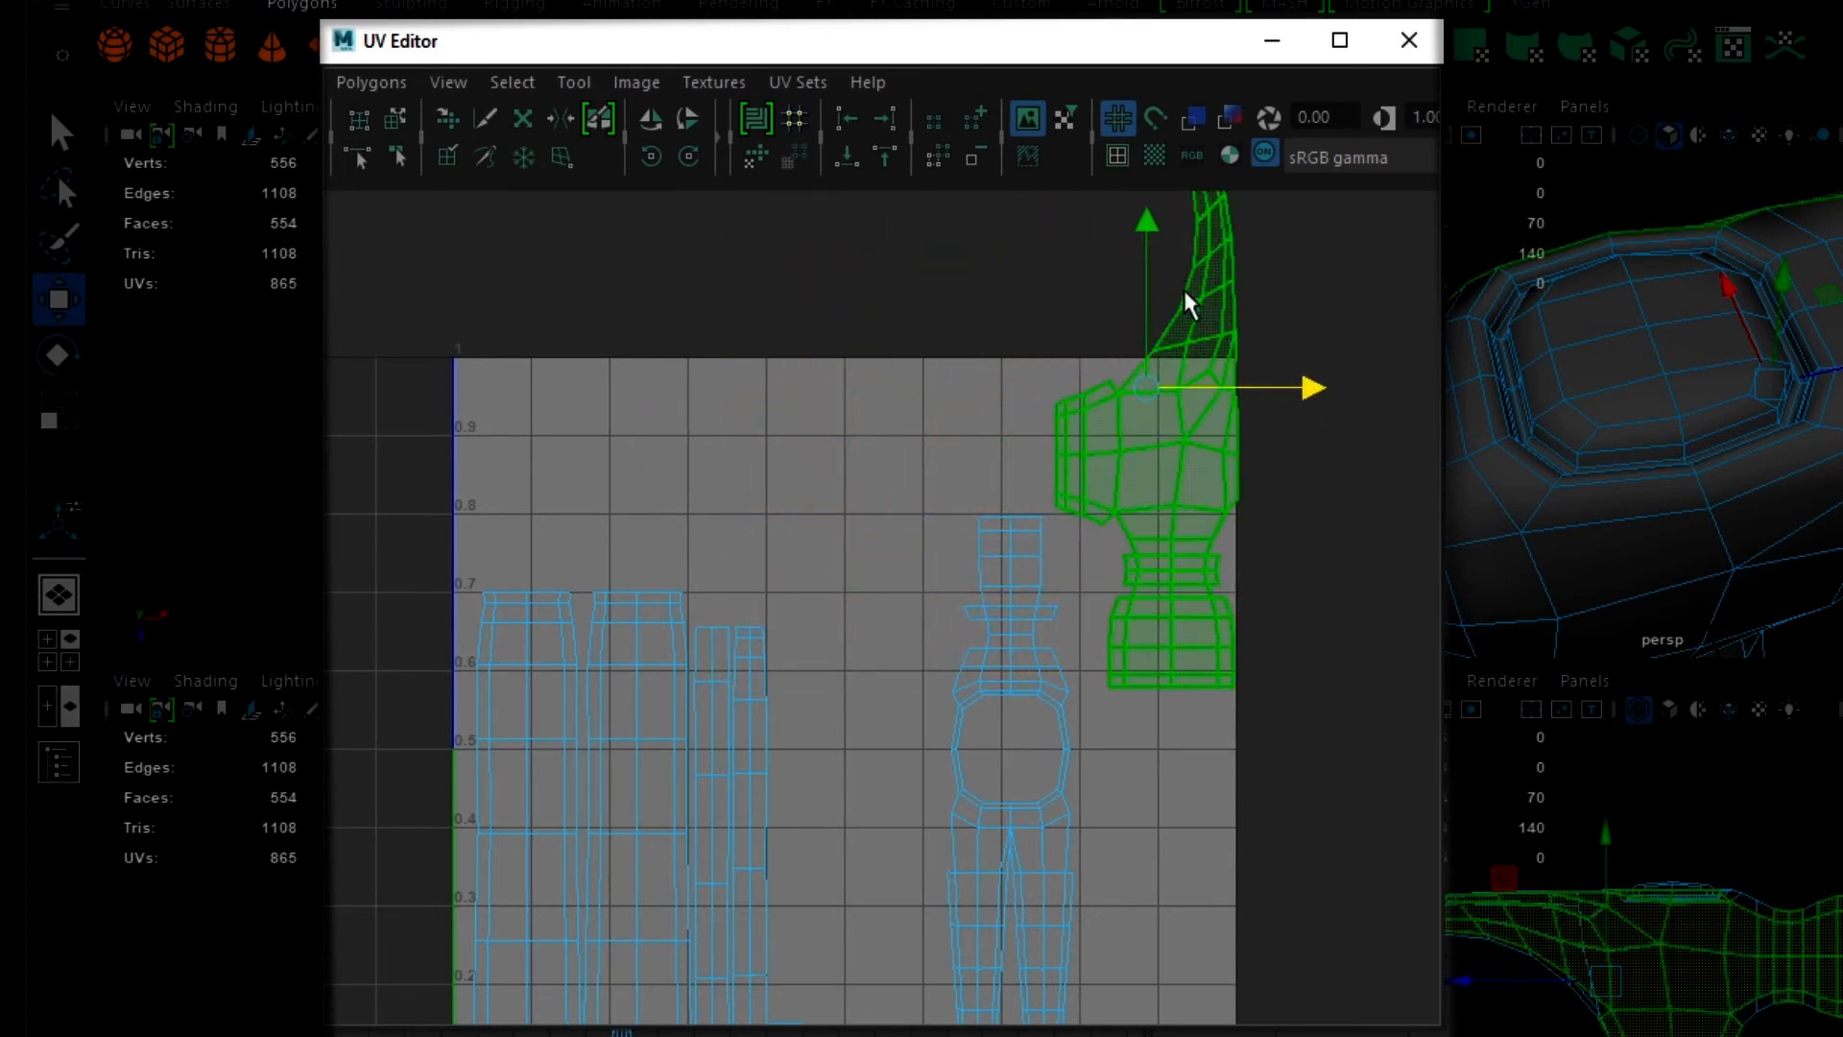
{"action": "left_click_drag", "start_coordinate": [1150, 227], "coordinate": [1104, 692]}
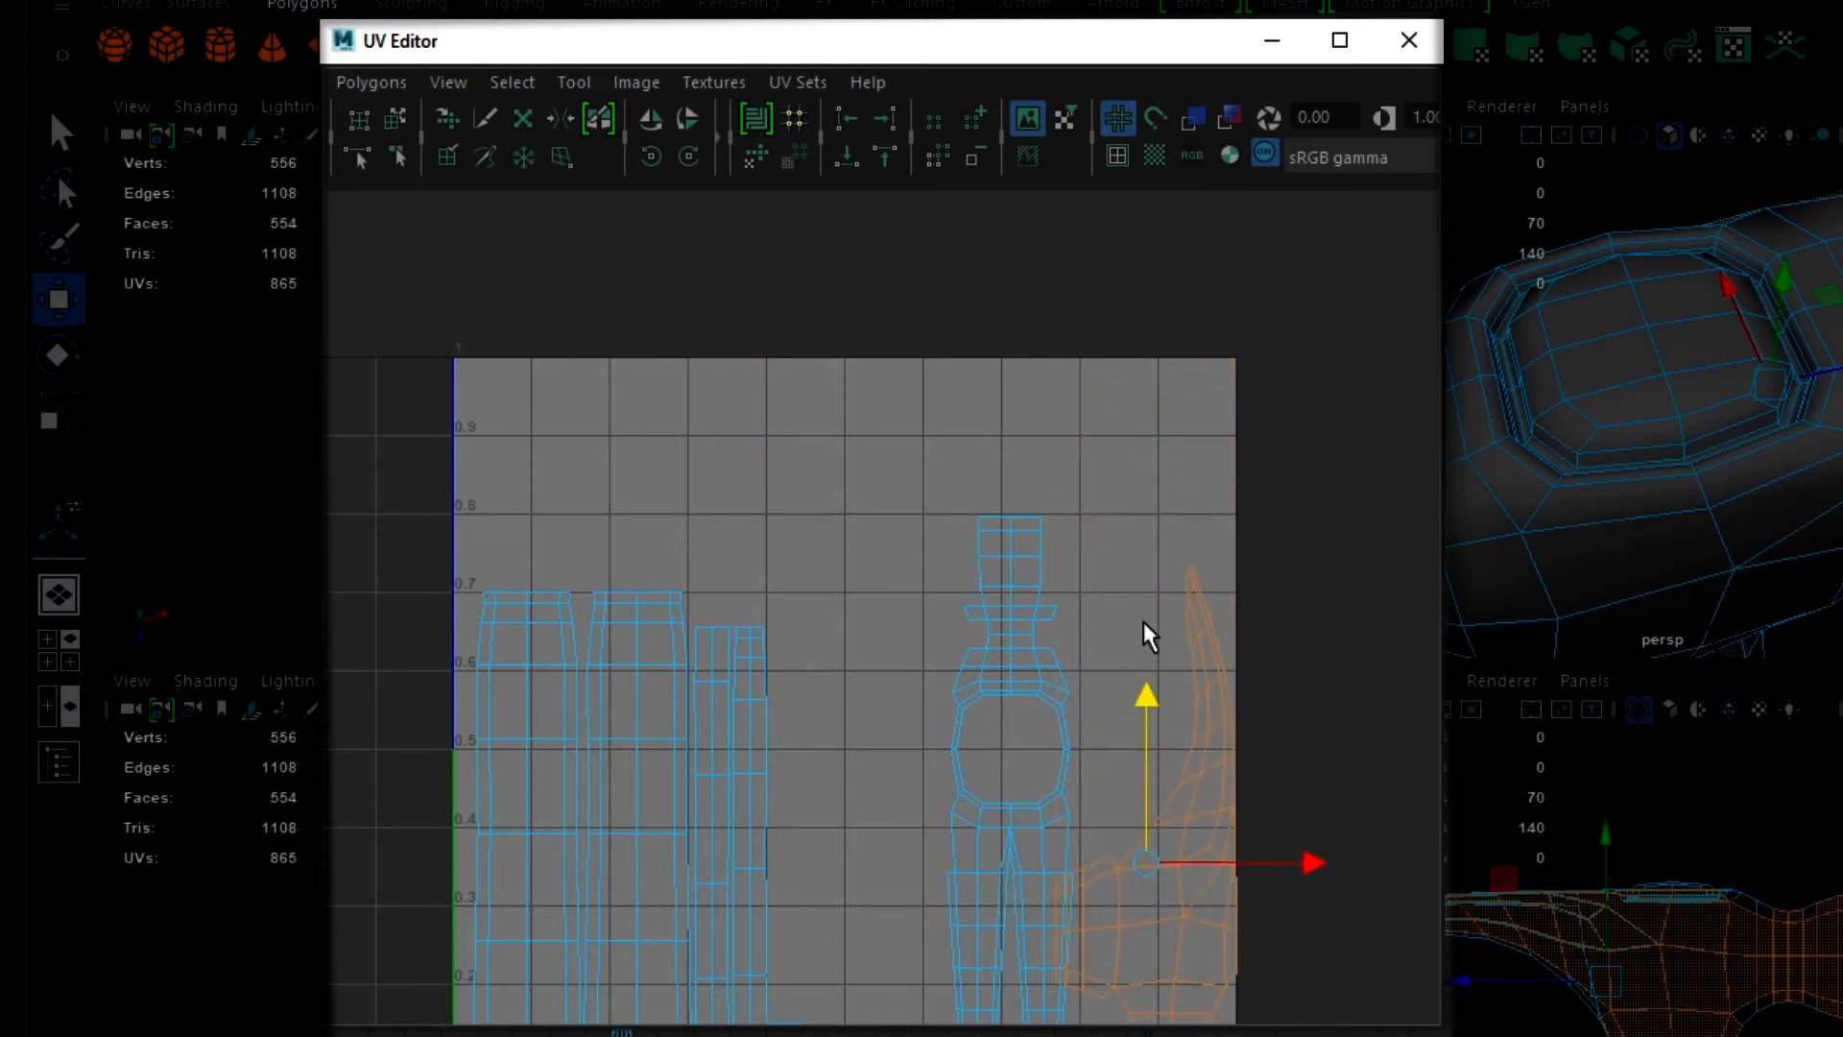
- Scale the side-profile head shell down uniformly and fit it inside the UV space, clear of the two-pronged shell
{"action": "scroll", "coordinate": [1200, 805], "scroll_direction": "down", "scroll_amount": 3}
{"action": "key", "text": "r"}
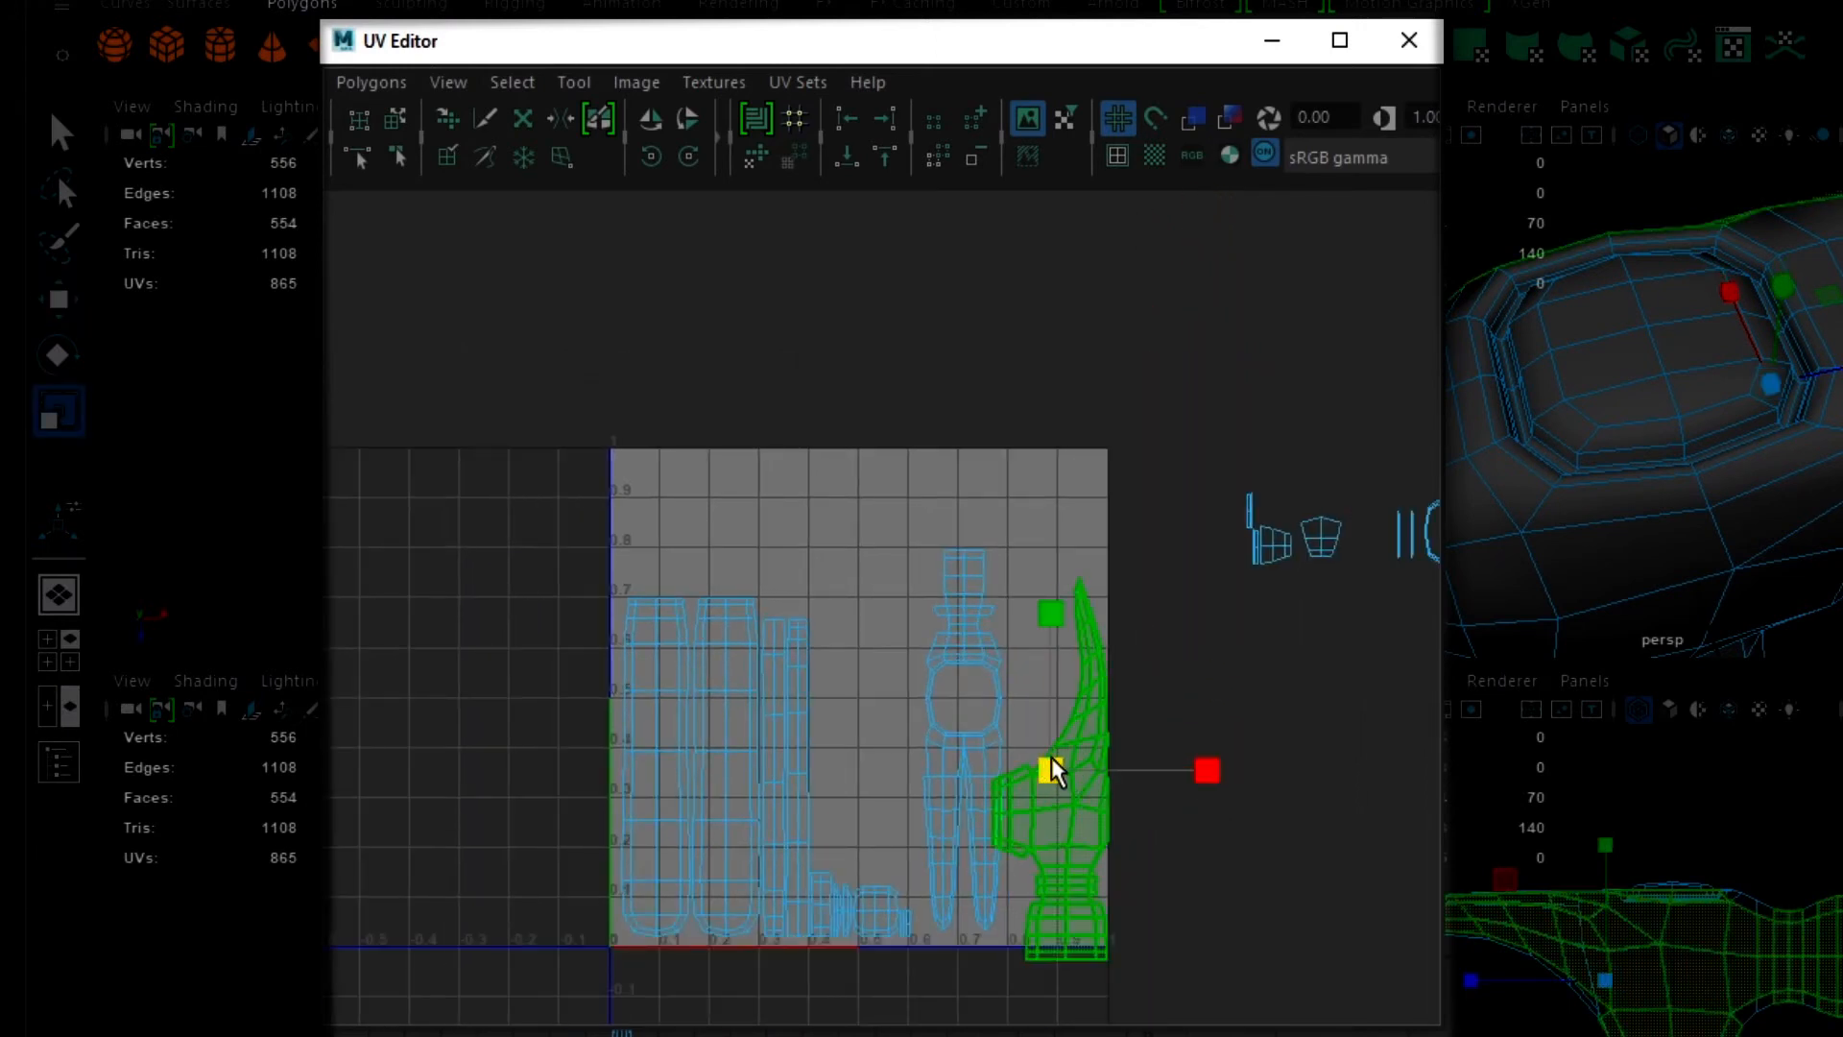
{"action": "mouse_move", "coordinate": [1052, 768]}
{"action": "left_mouse_down"}
{"action": "mouse_move", "coordinate": [1006, 769]}
{"action": "mouse_move", "coordinate": [1056, 786]}
{"action": "left_mouse_up"}
{"action": "key", "text": "w"}
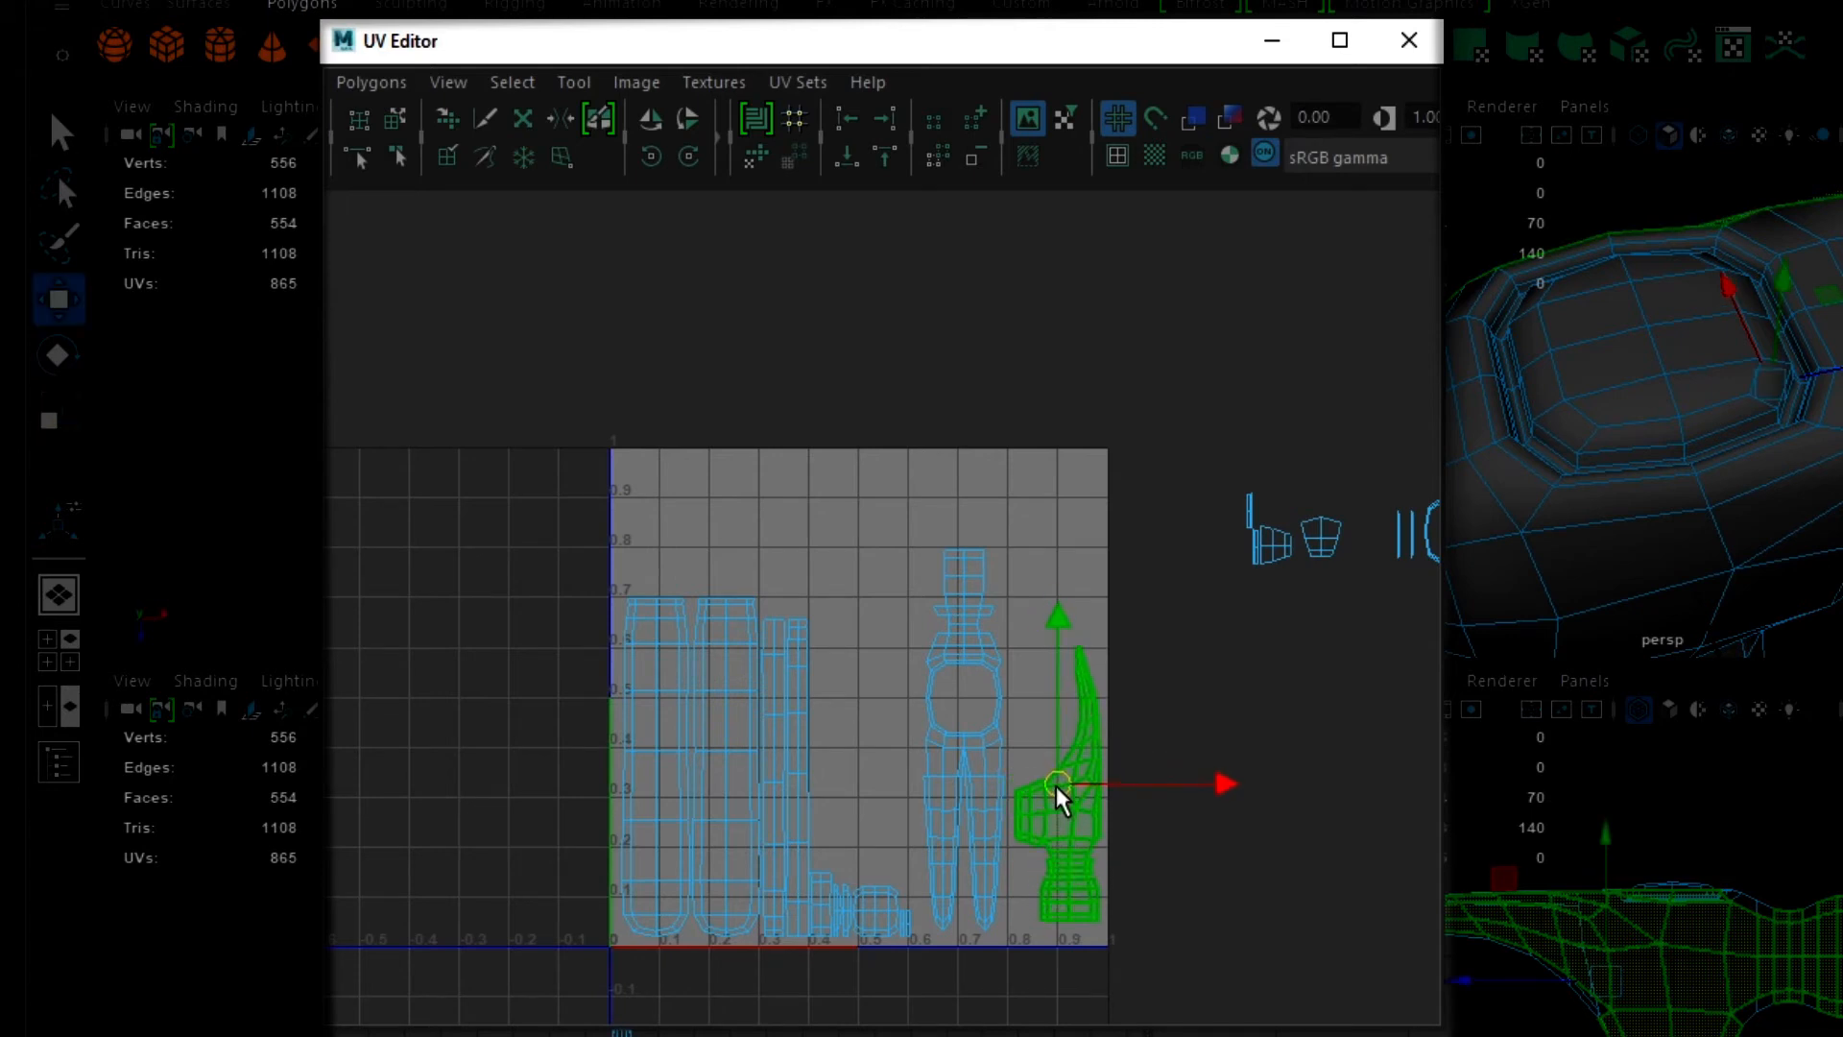
- Move the downward-pointing side-profile shell of the head to the upper area of the UV space and flip it horizontally
{"action": "scroll", "coordinate": [1244, 726], "scroll_direction": "down", "scroll_amount": 3}
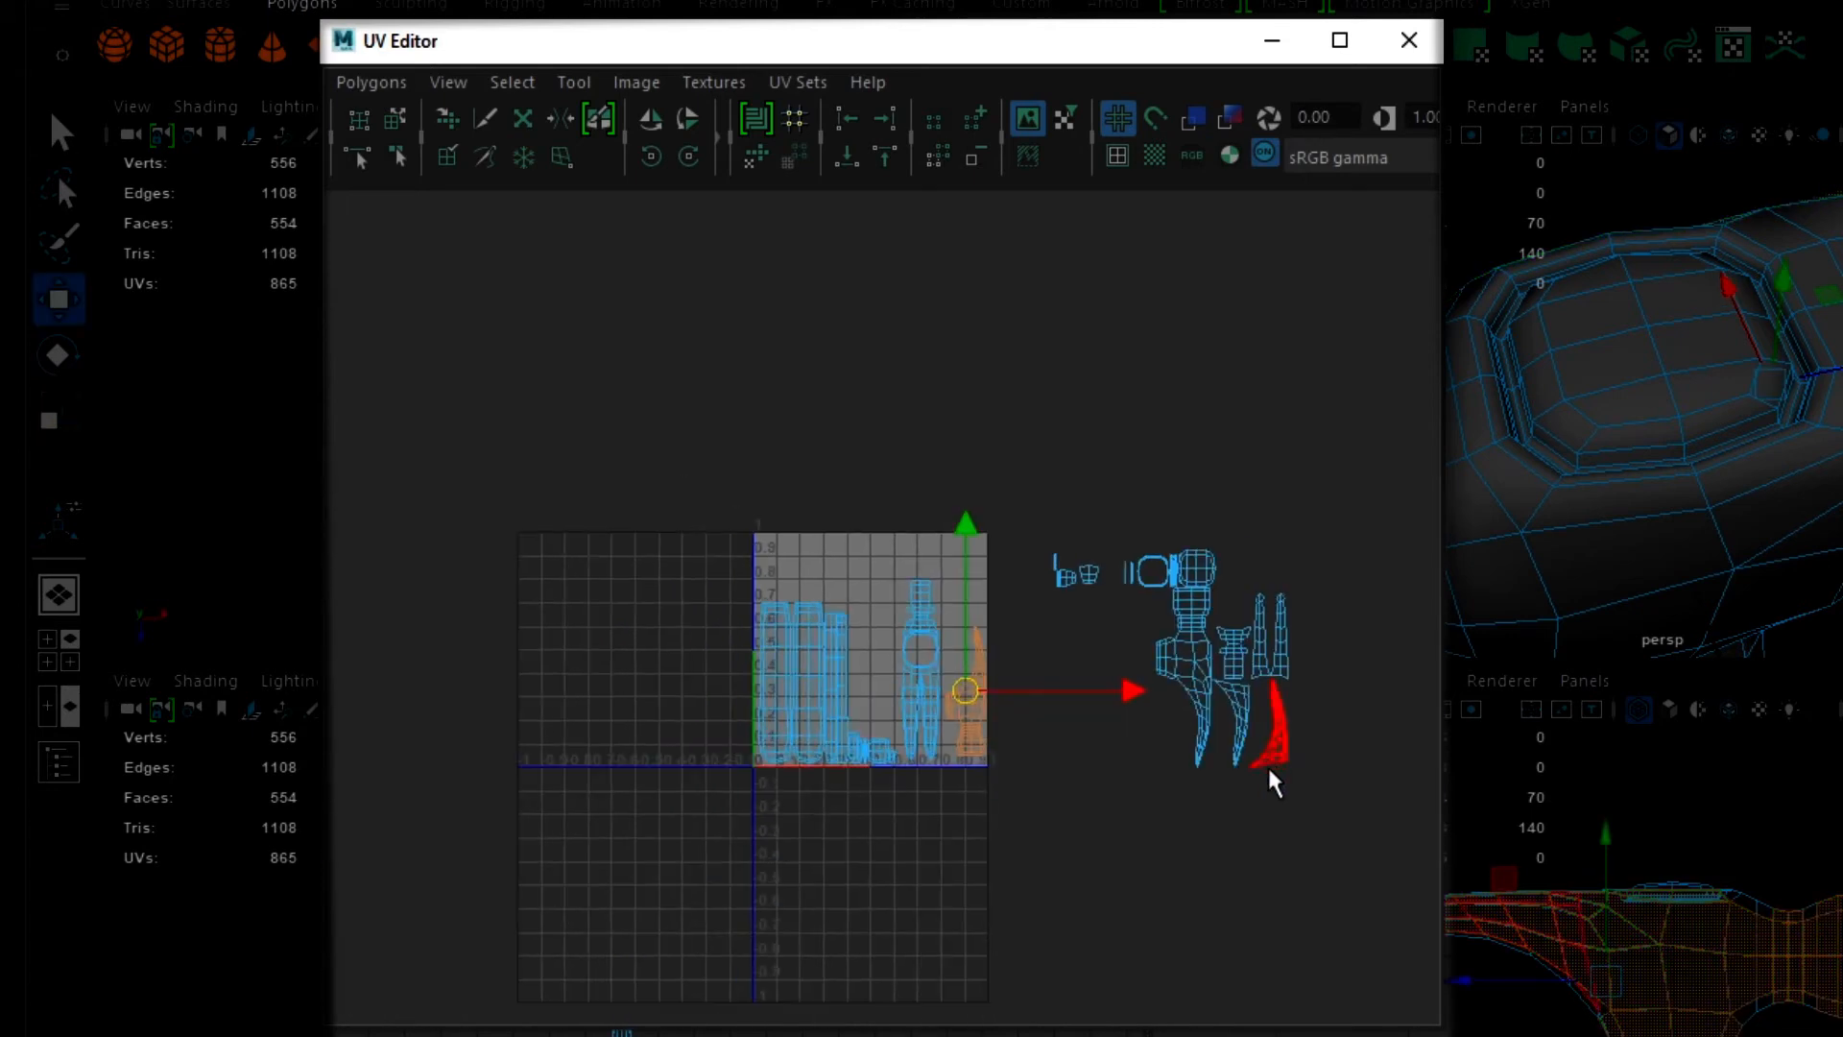
{"action": "left_click", "coordinate": [1192, 672]}
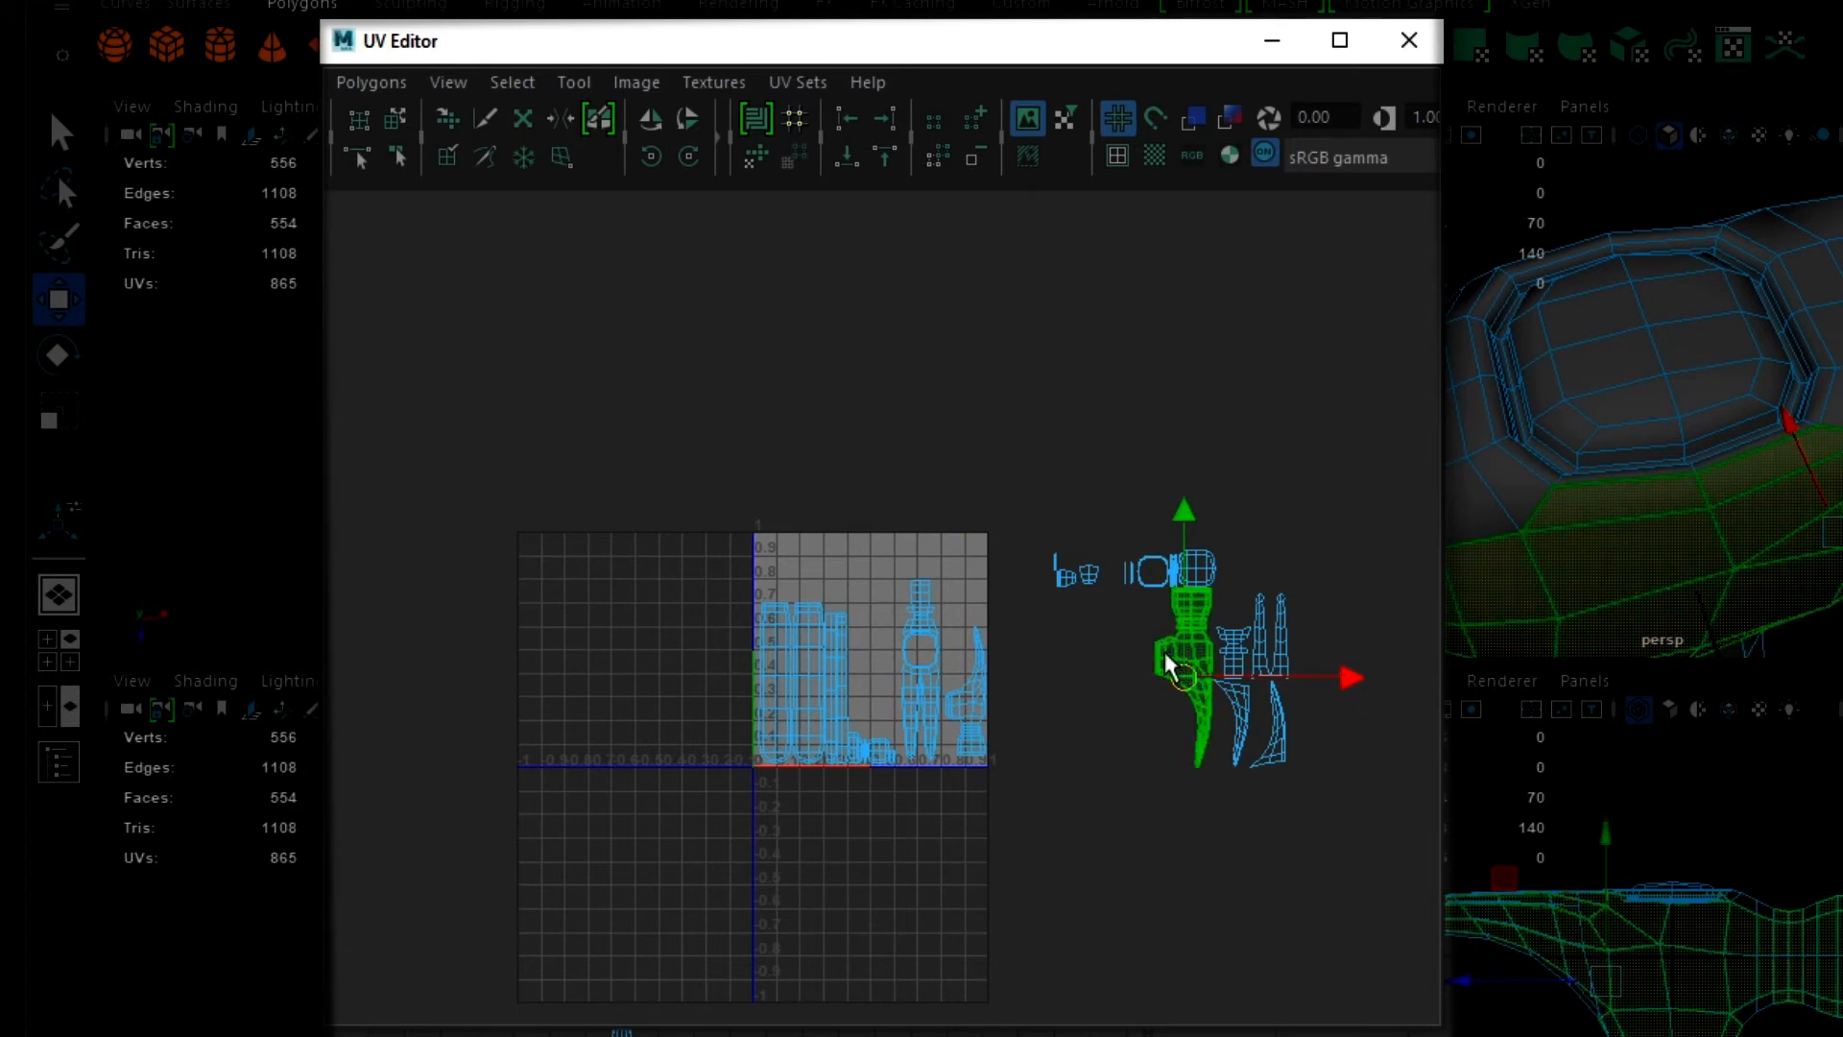
{"action": "left_click_drag", "start_coordinate": [1165, 653], "coordinate": [932, 556]}
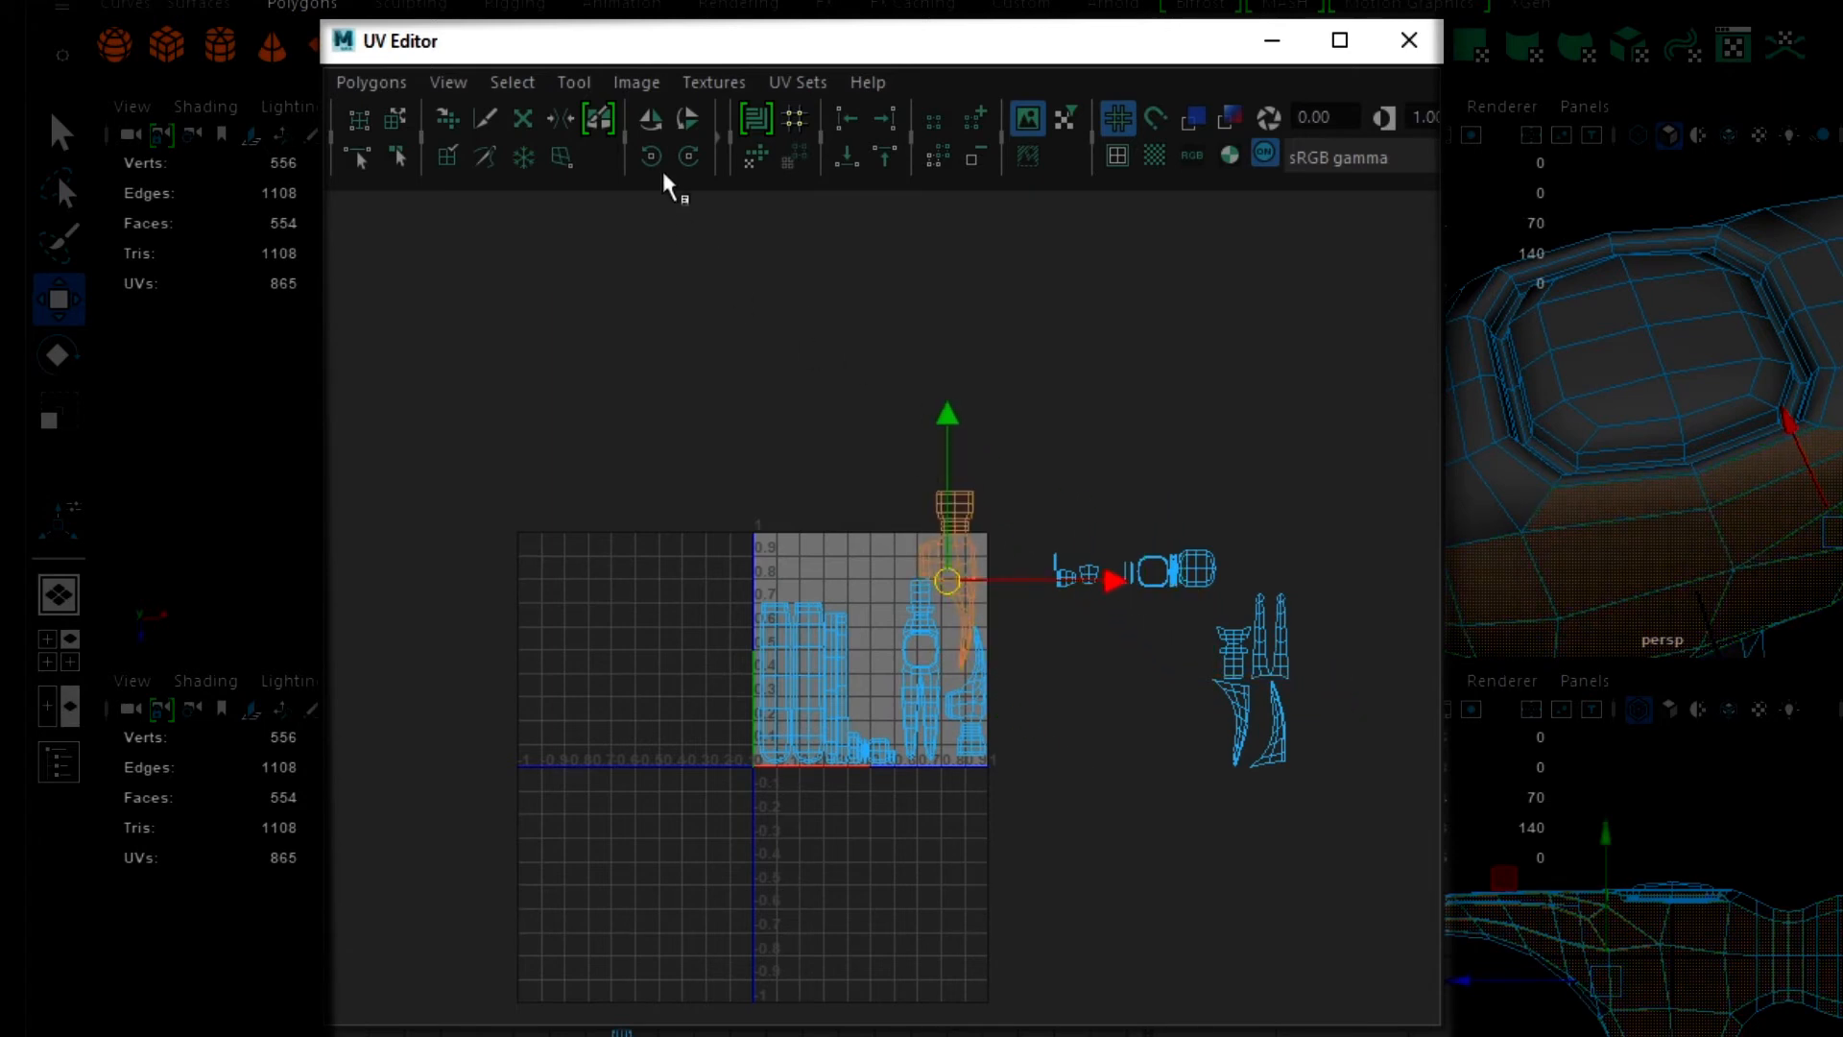
{"action": "left_click", "coordinate": [653, 120]}
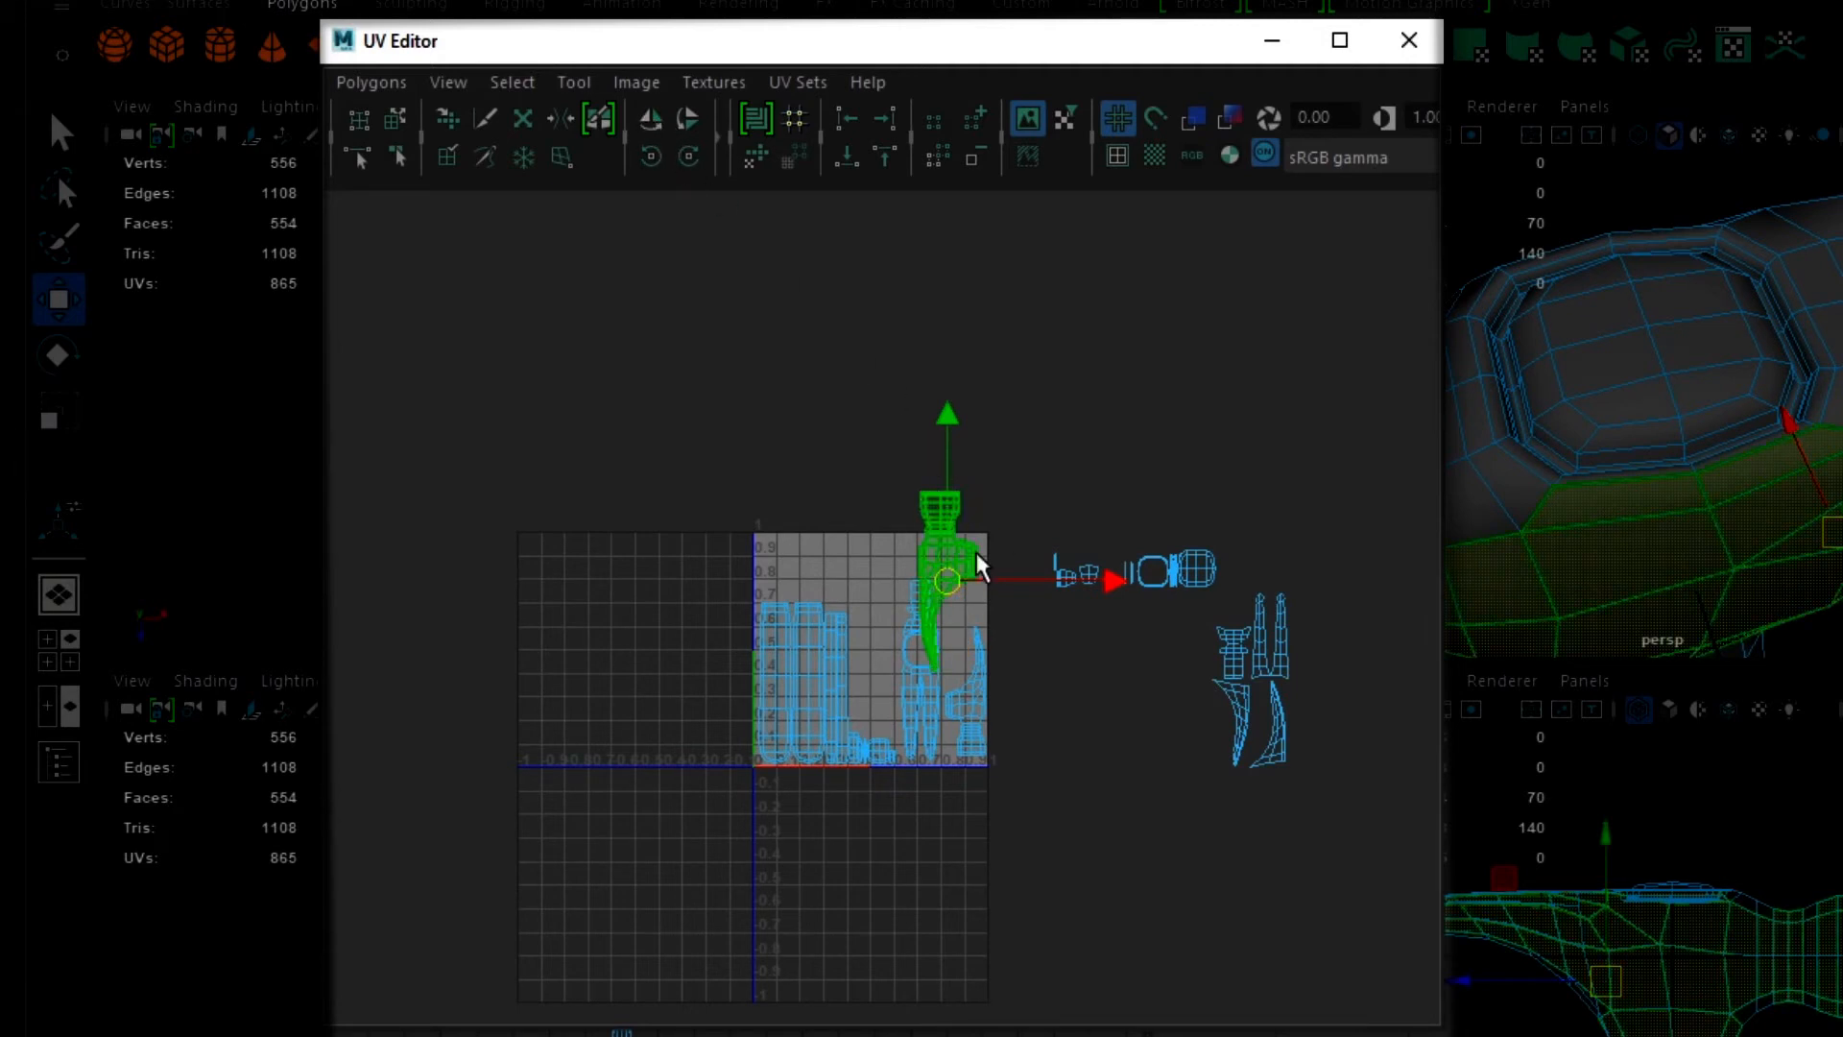
- Scale the flipped side-profile shell down and nest it above the other side profile, inside the 0-1 UV space
{"action": "mouse_move", "coordinate": [949, 578]}
{"action": "left_mouse_down"}
{"action": "mouse_move", "coordinate": [970, 595]}
{"action": "mouse_move", "coordinate": [934, 593]}
{"action": "left_mouse_up"}
{"action": "key", "text": "r"}
{"action": "key", "text": "ctrl+z"}
{"action": "key", "text": "w"}
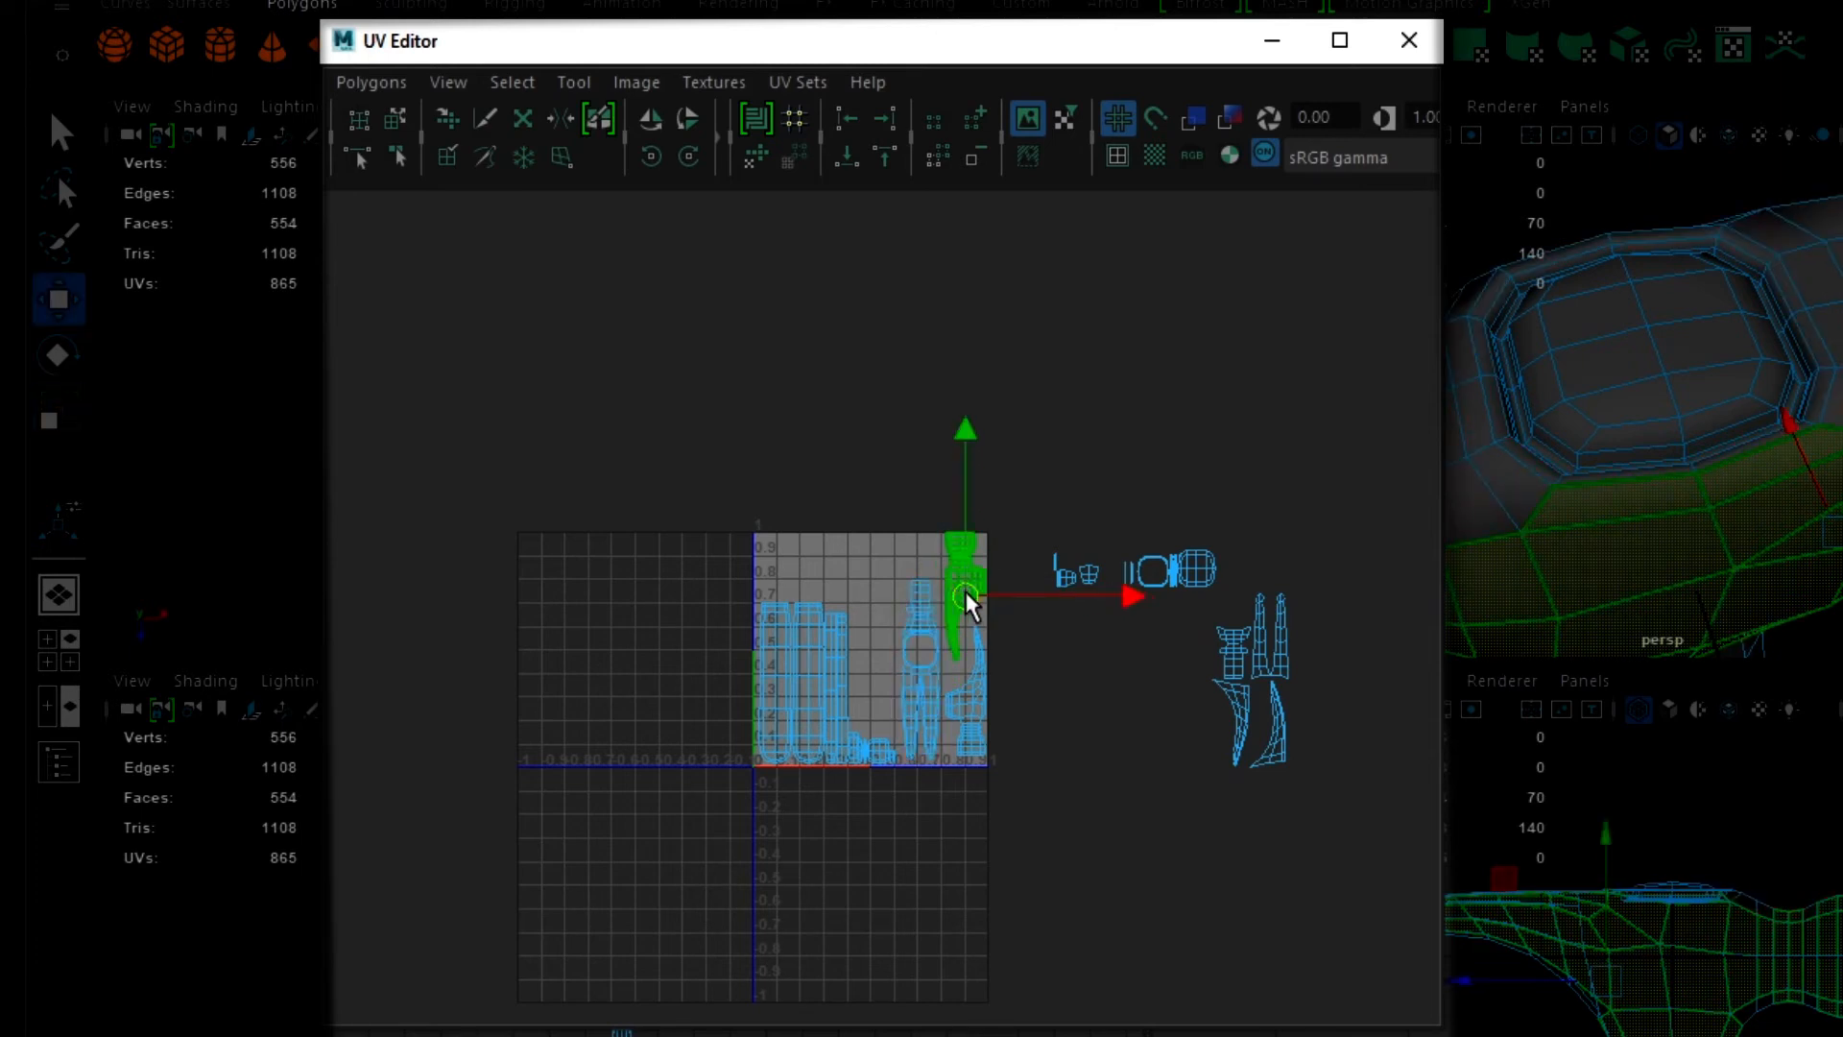
{"action": "left_click_drag", "start_coordinate": [964, 591], "coordinate": [960, 603]}
{"action": "scroll", "coordinate": [973, 662], "scroll_direction": "up", "scroll_amount": 5}
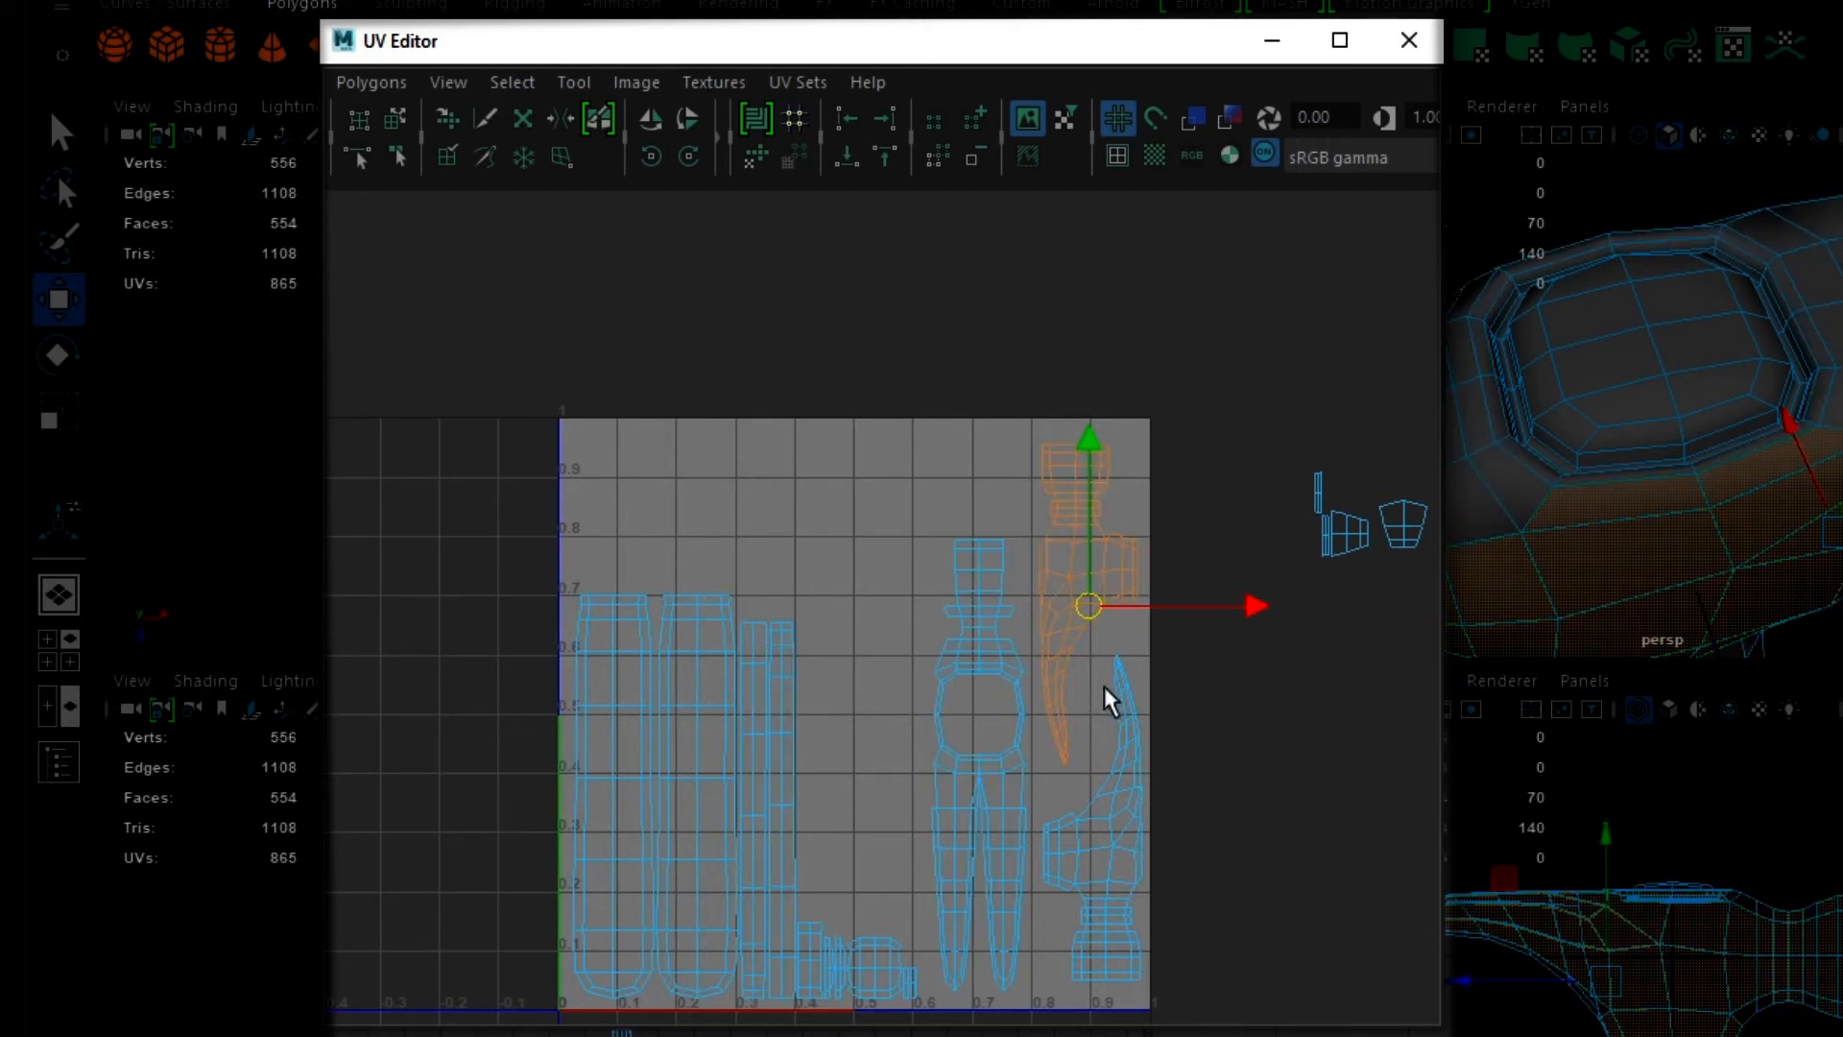
- Place the rounded, gridded 20-face shell over the opening of the two-pronged head shell, and save the scene
{"action": "scroll", "coordinate": [989, 707], "scroll_direction": "down", "scroll_amount": 2}
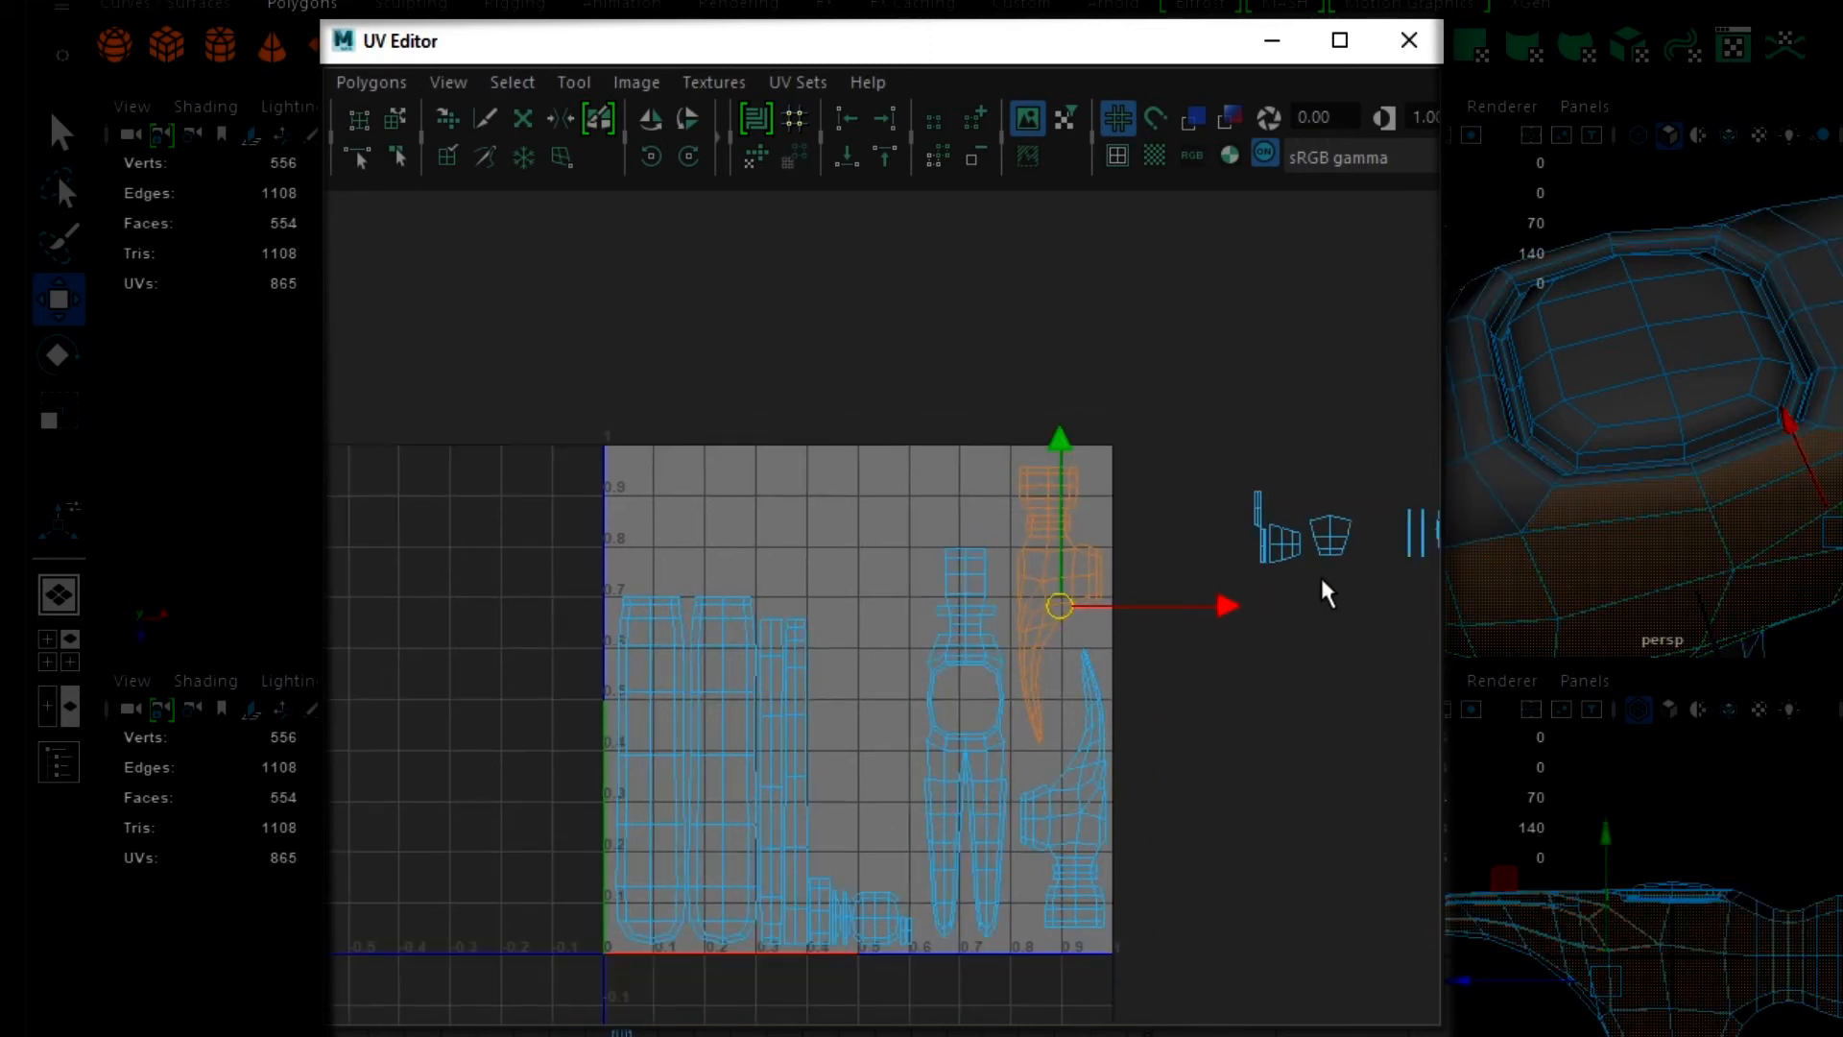
{"action": "scroll", "coordinate": [1306, 604], "scroll_direction": "down", "scroll_amount": 3}
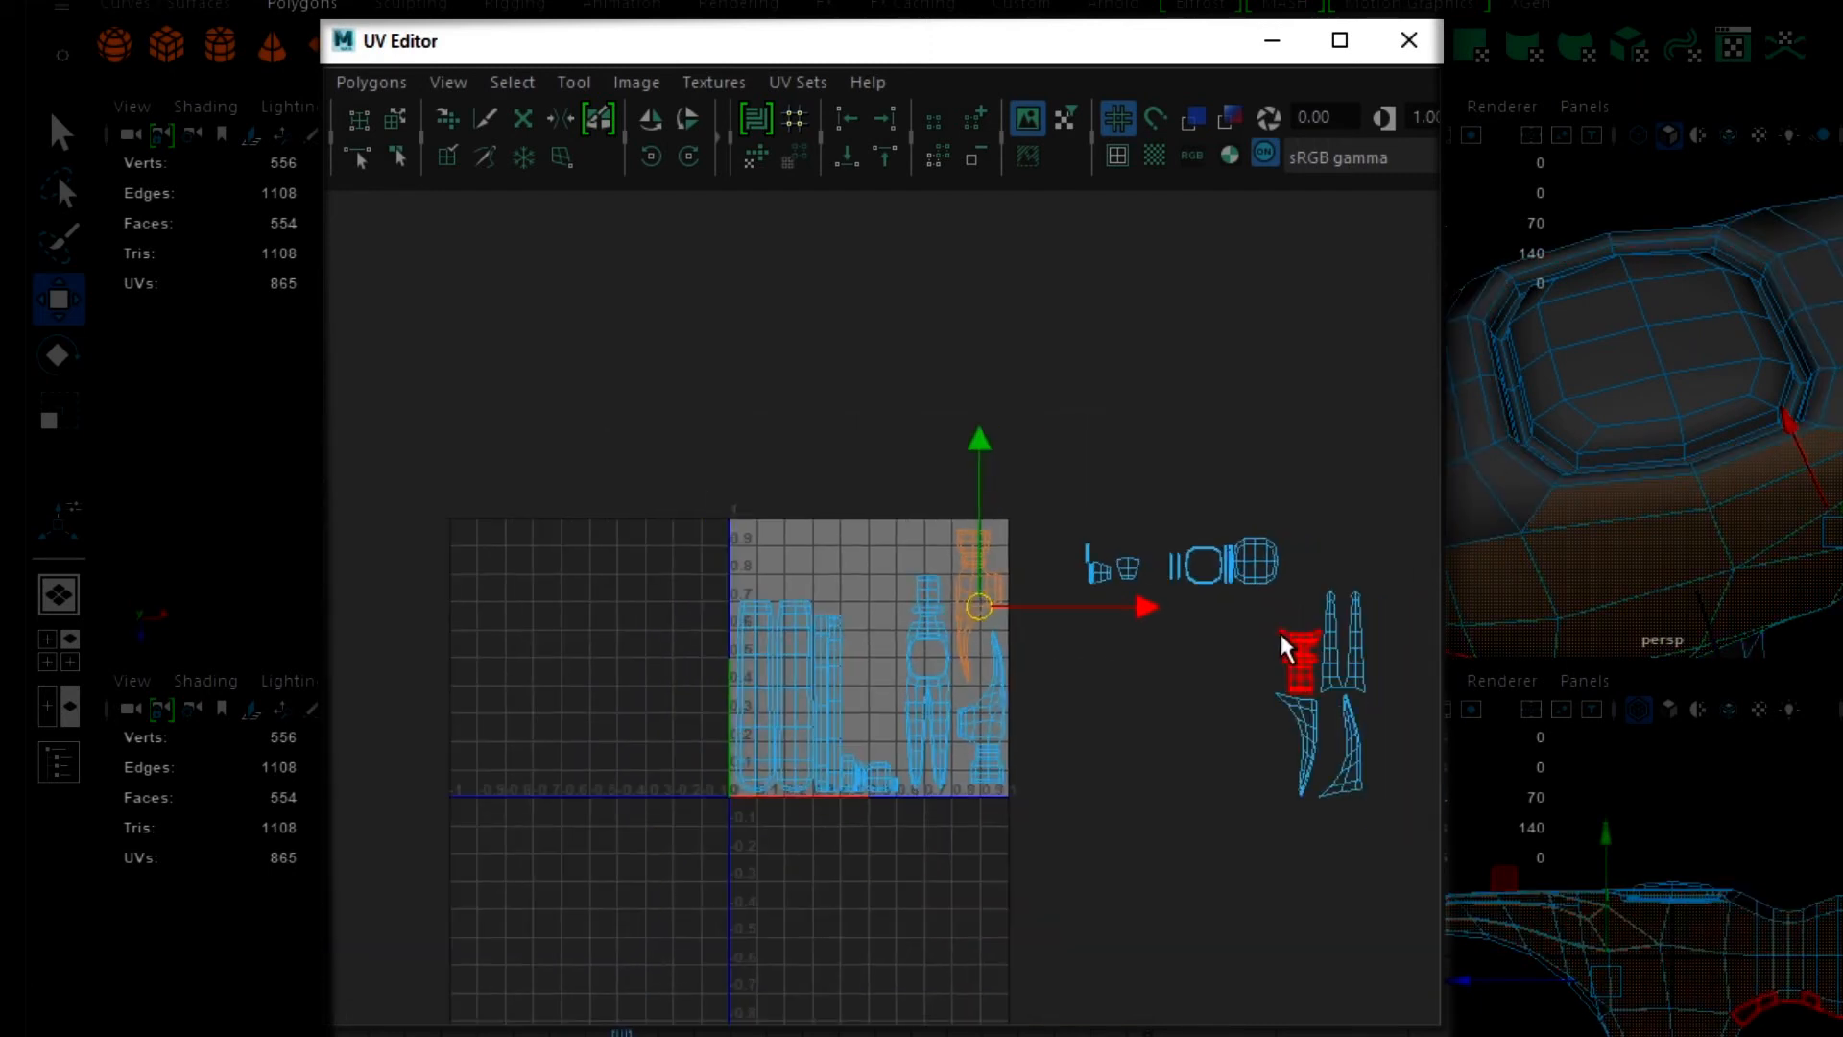
{"action": "left_click", "coordinate": [1265, 557]}
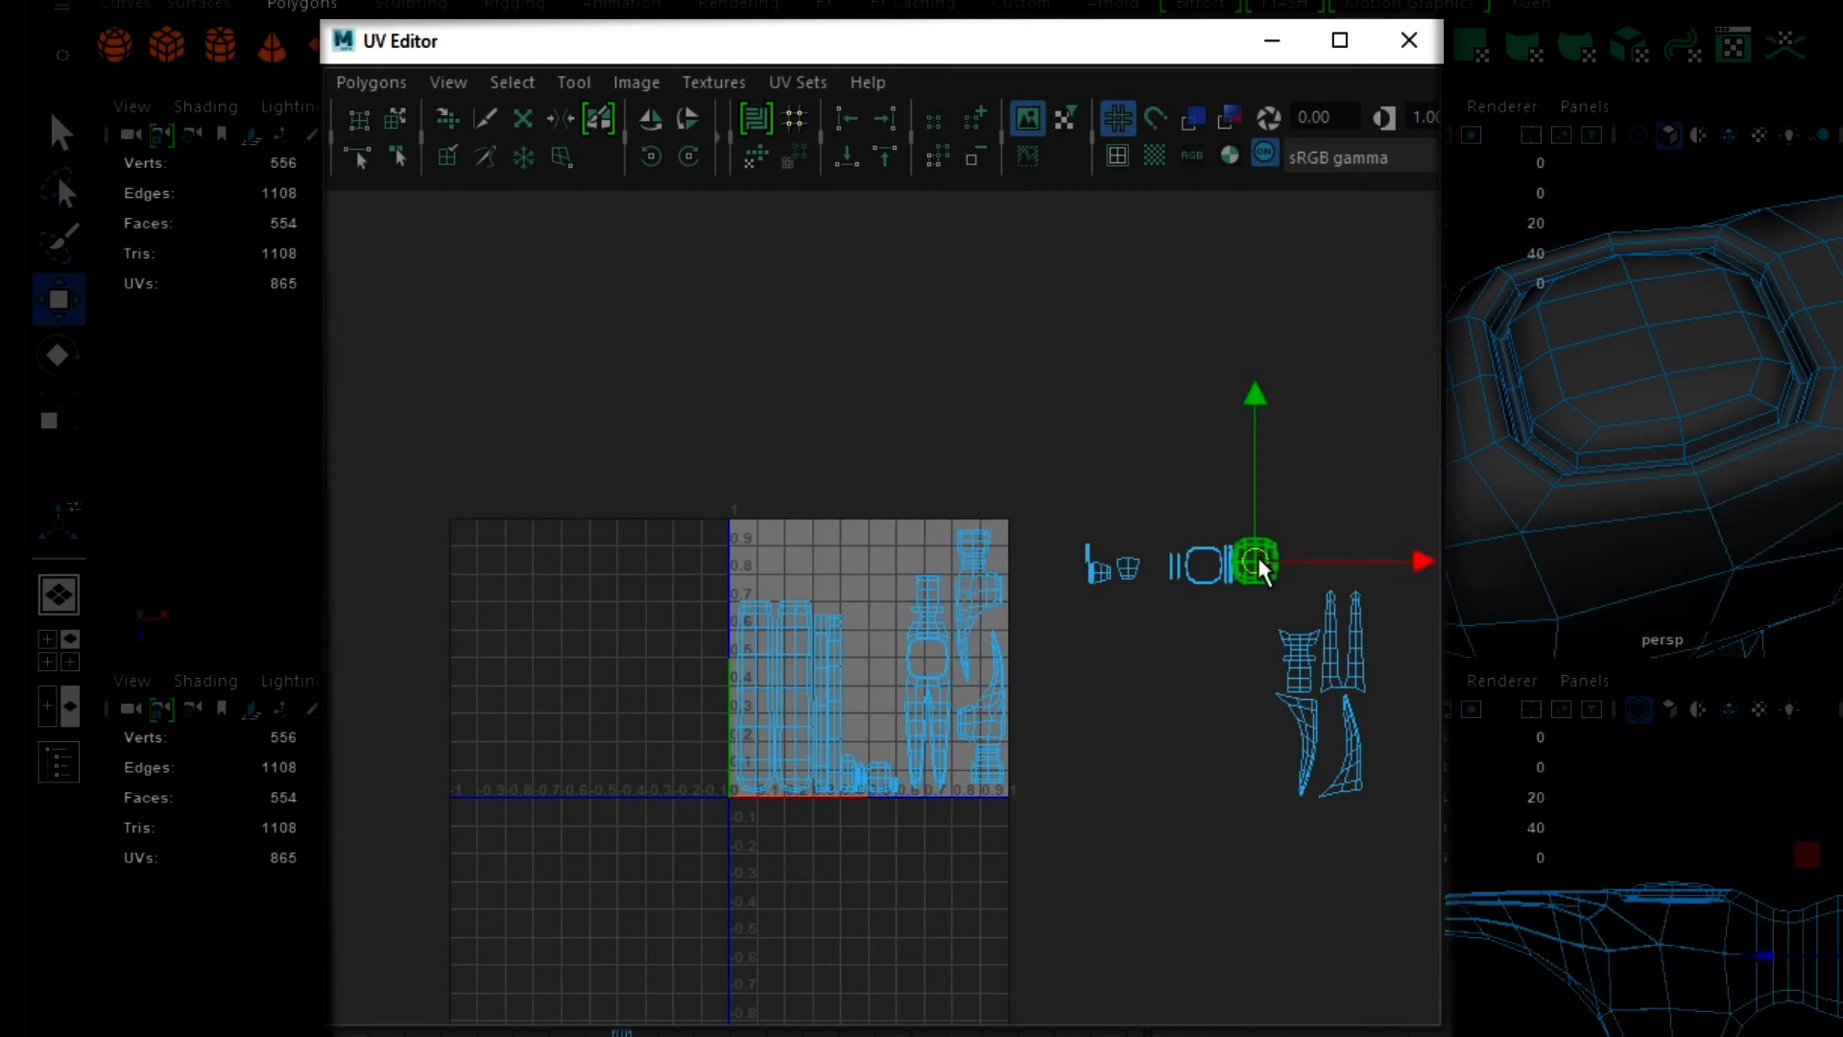
{"action": "left_click_drag", "start_coordinate": [1258, 560], "coordinate": [931, 658]}
{"action": "key", "text": "ctrl+s"}
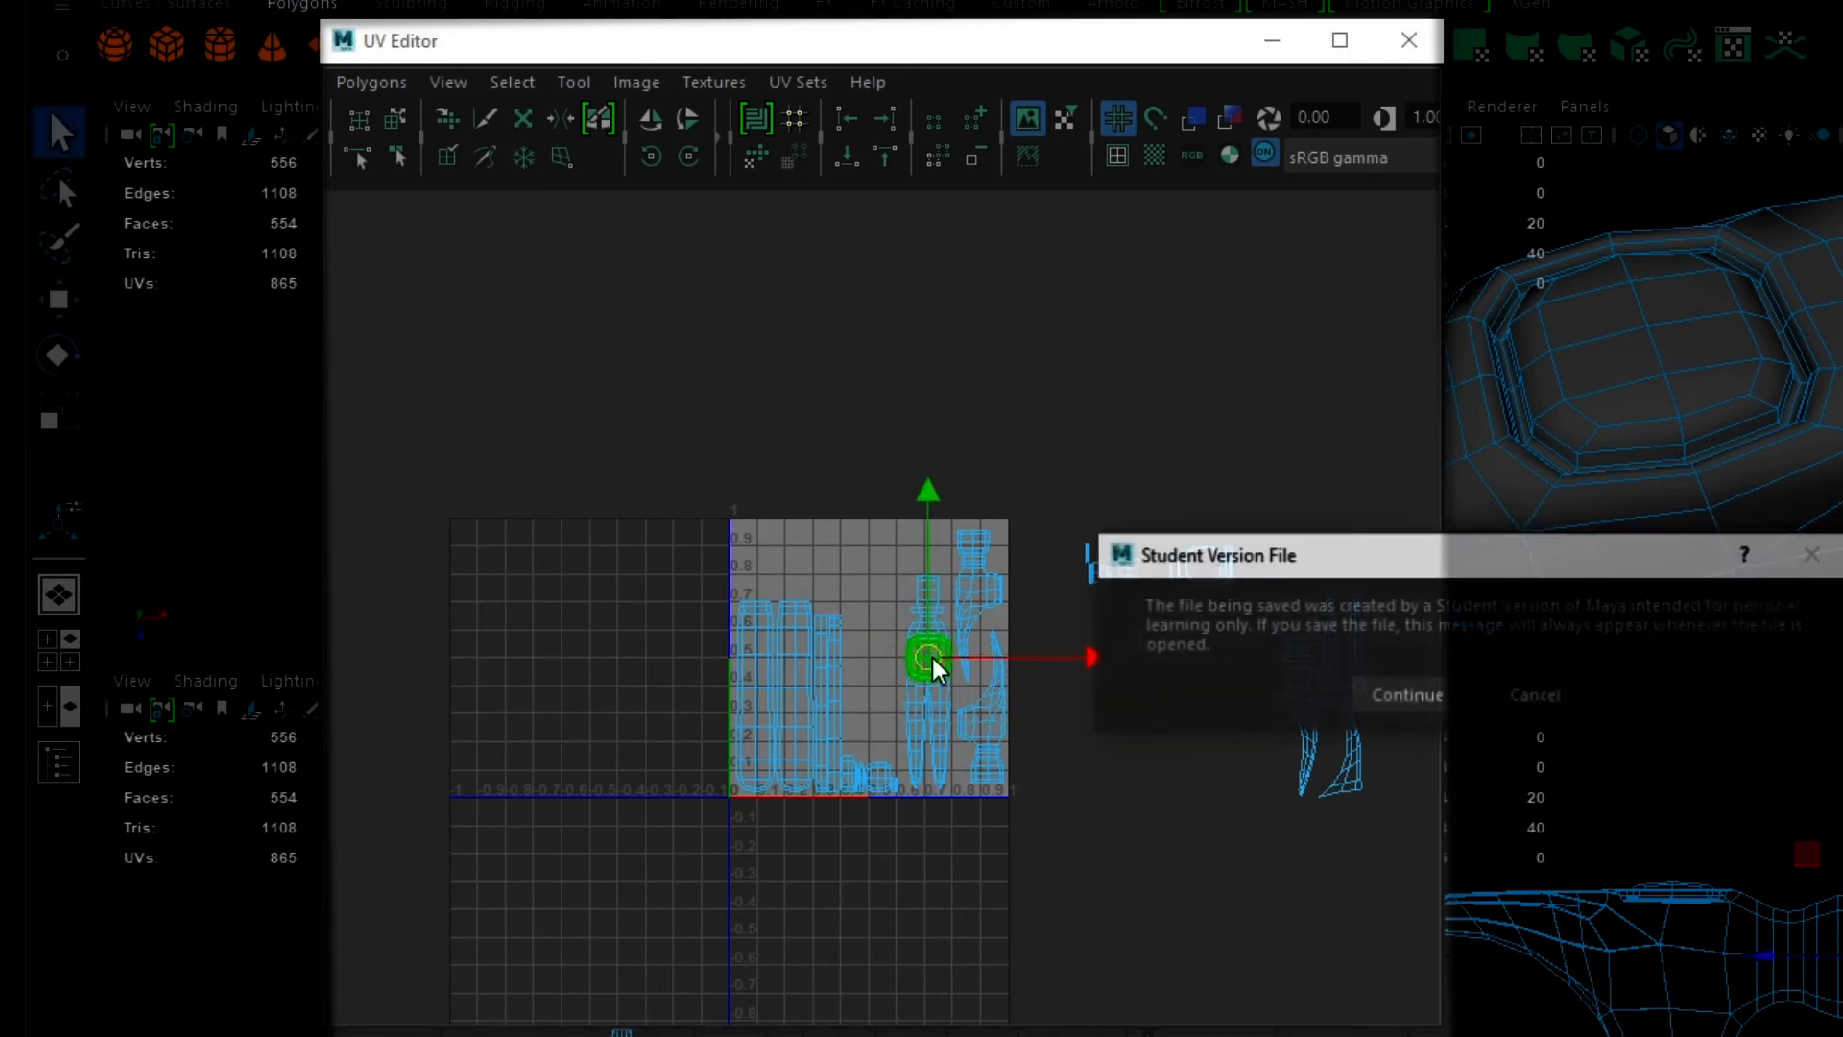
{"action": "left_click", "coordinate": [1407, 696]}
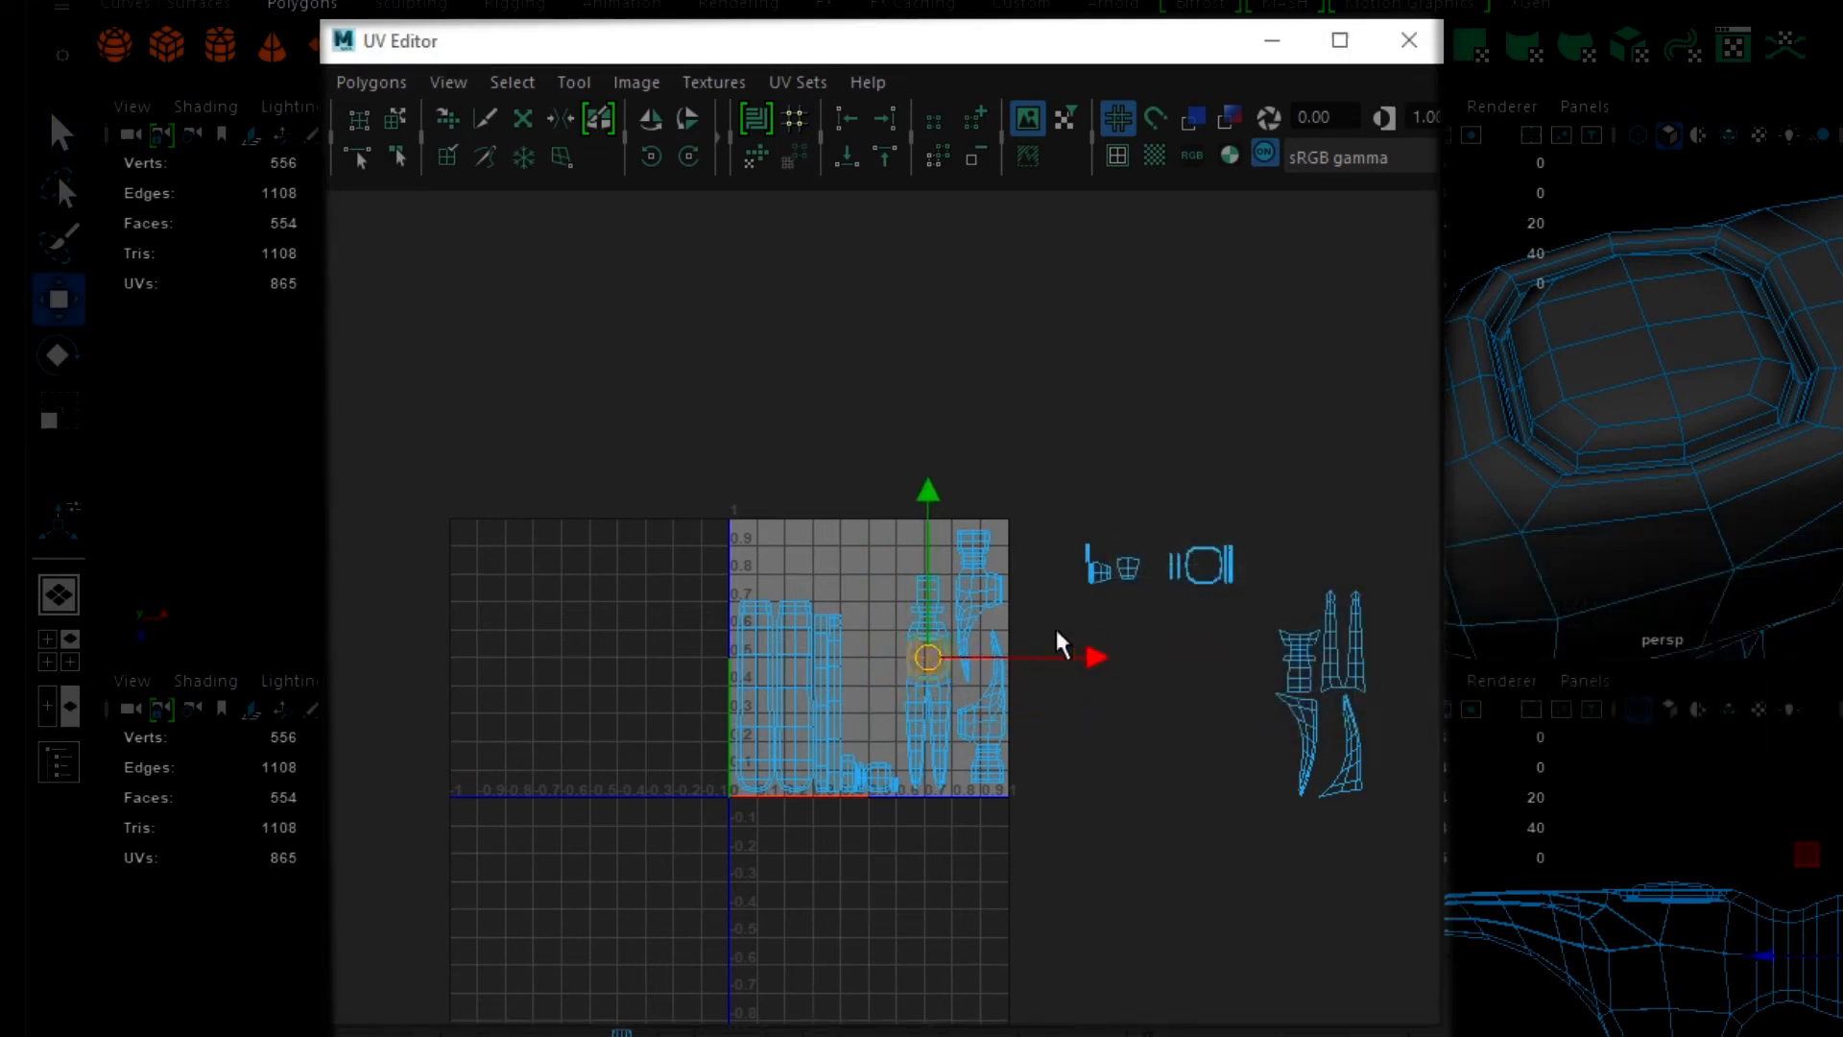
- Scale the rounded shell down uniformly so it fits inside the two-pronged shell's opening without touching its border
{"action": "key", "text": "f"}
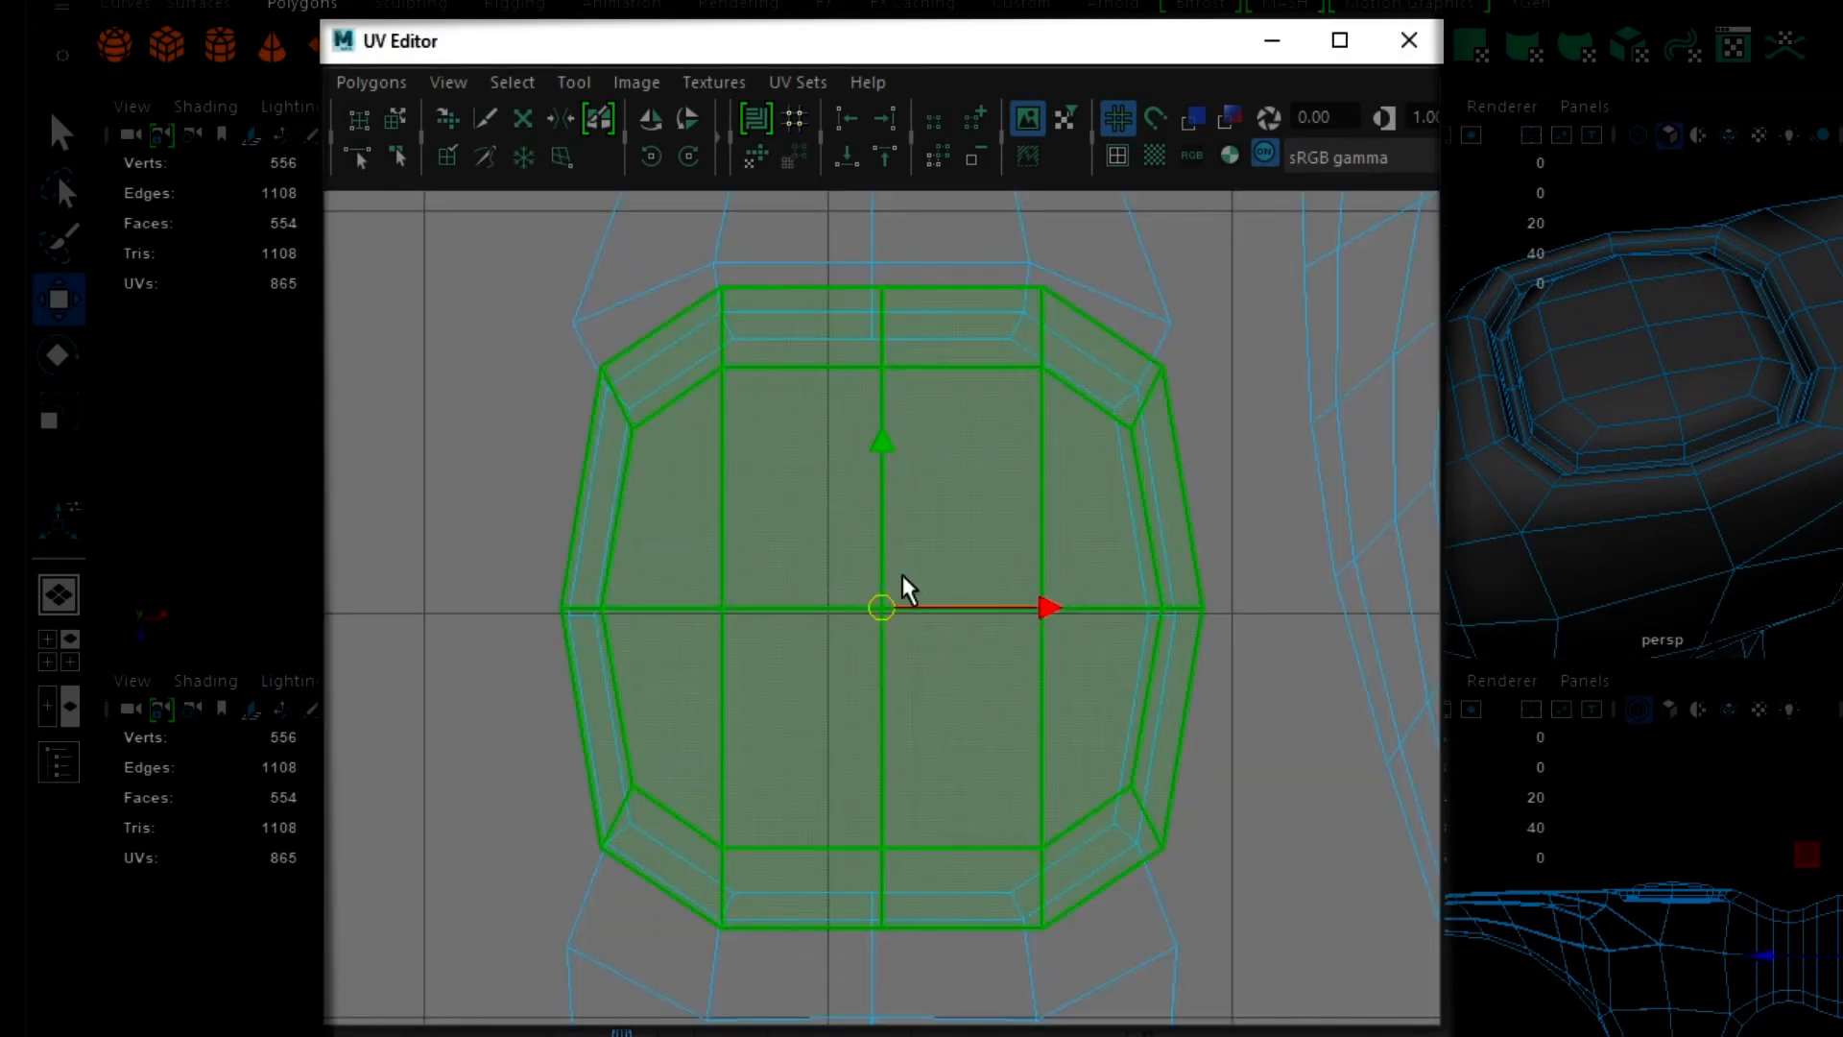
{"action": "key", "text": "r"}
{"action": "left_click_drag", "start_coordinate": [892, 609], "coordinate": [833, 608]}
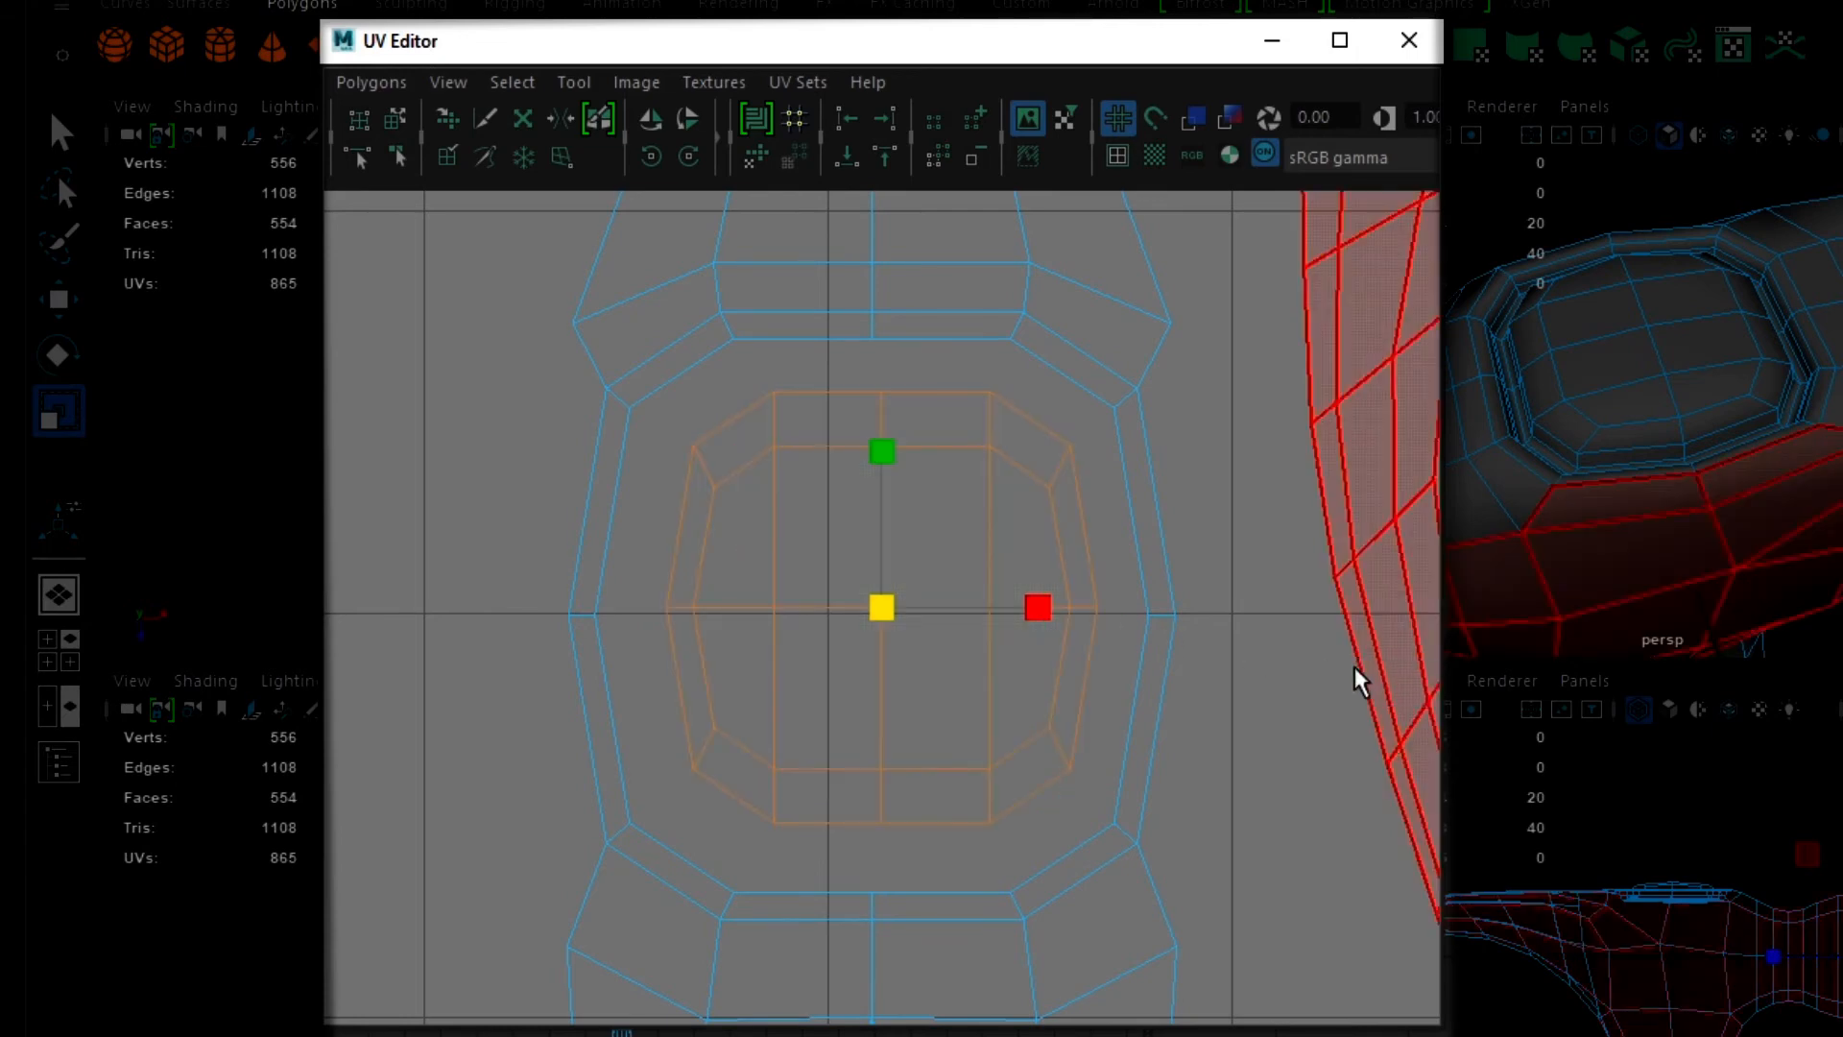
- Move the downward-pointing curved claw shell into the gap between the narrow handle shells and the two-pronged head shell
{"action": "scroll", "coordinate": [1351, 694], "scroll_direction": "down", "scroll_amount": 4}
{"action": "scroll", "coordinate": [1346, 583], "scroll_direction": "down", "scroll_amount": 8}
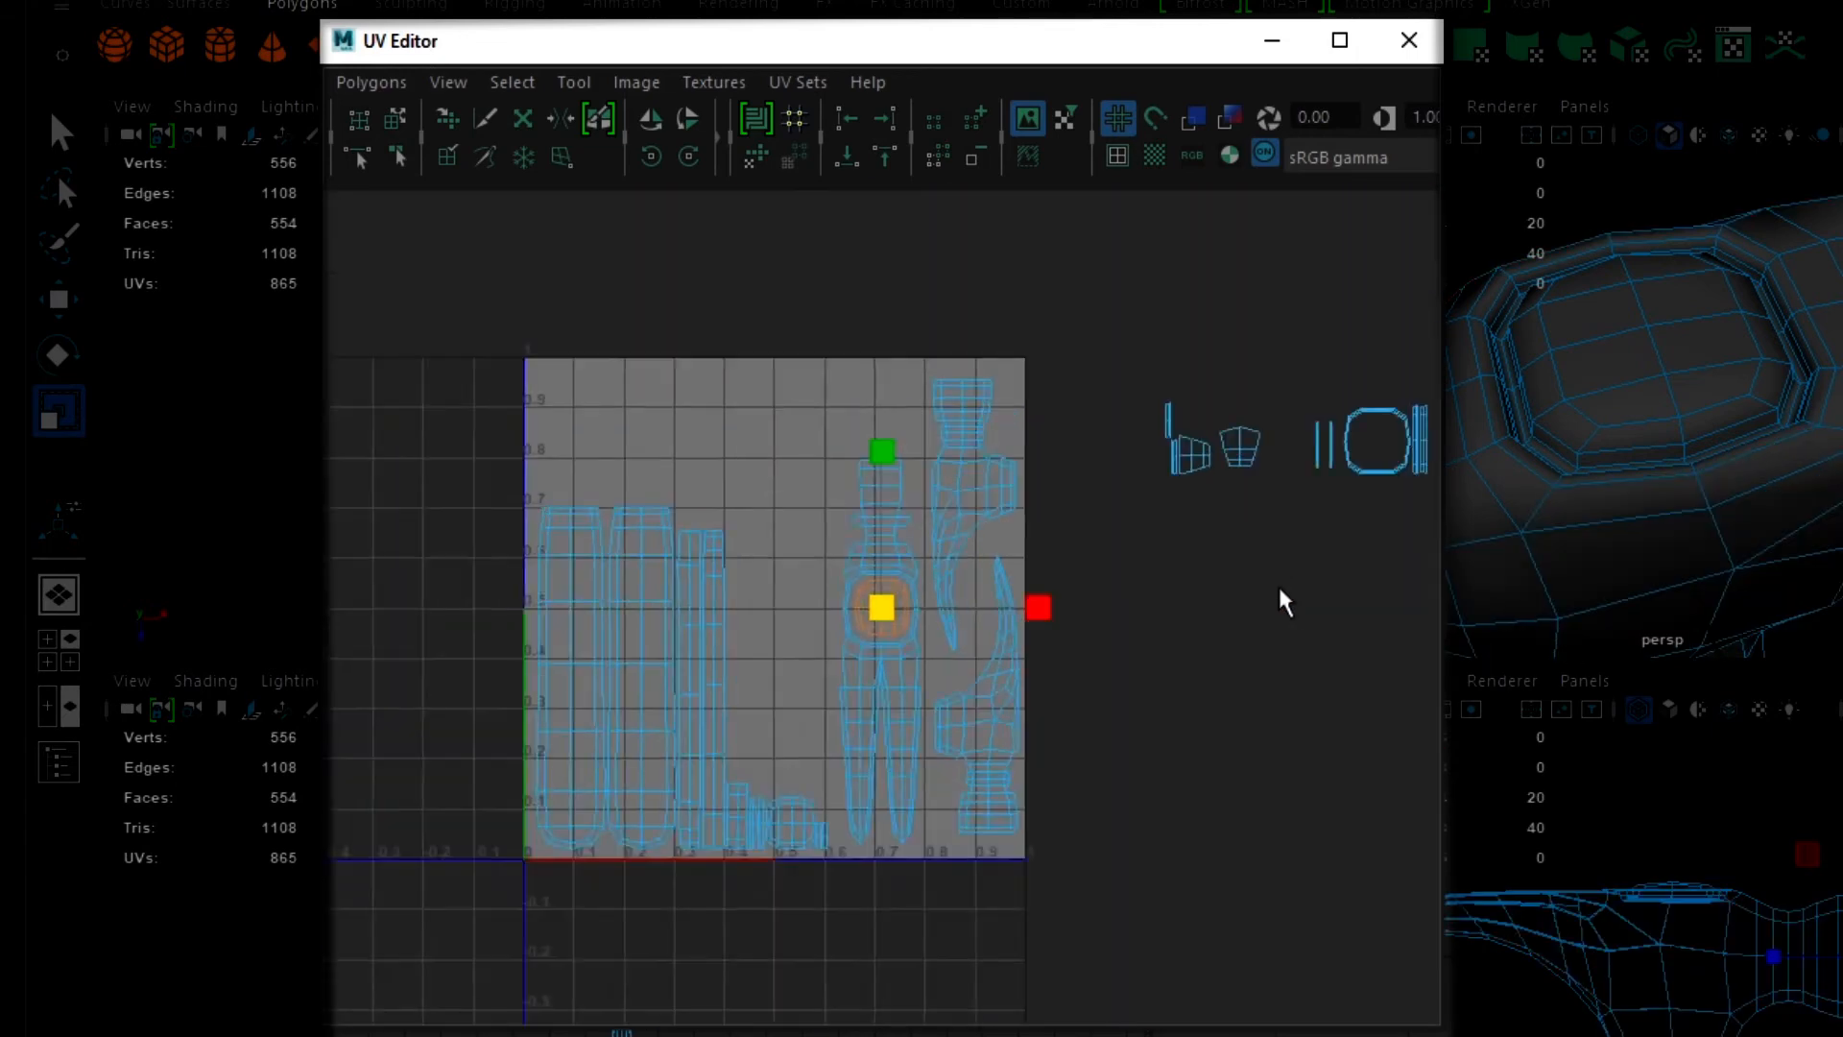
{"action": "scroll", "coordinate": [1258, 684], "scroll_direction": "down", "scroll_amount": 1}
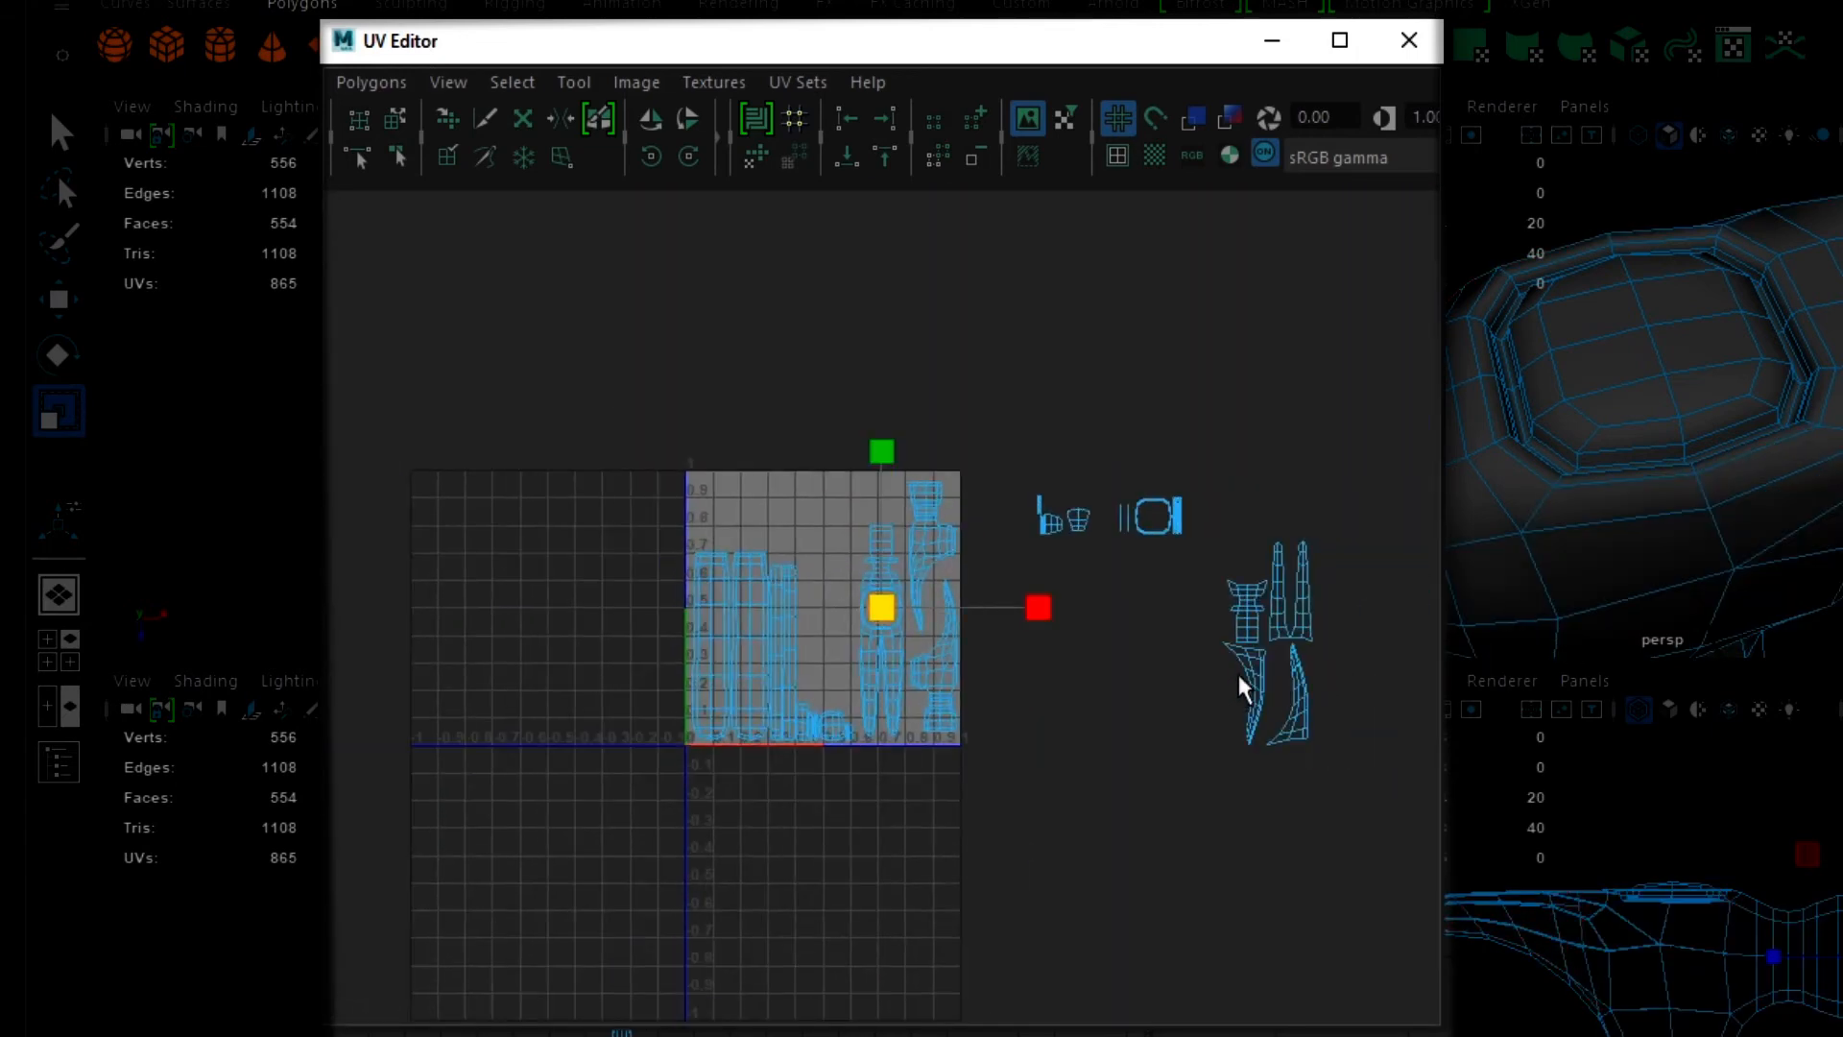
{"action": "left_click", "coordinate": [1248, 677]}
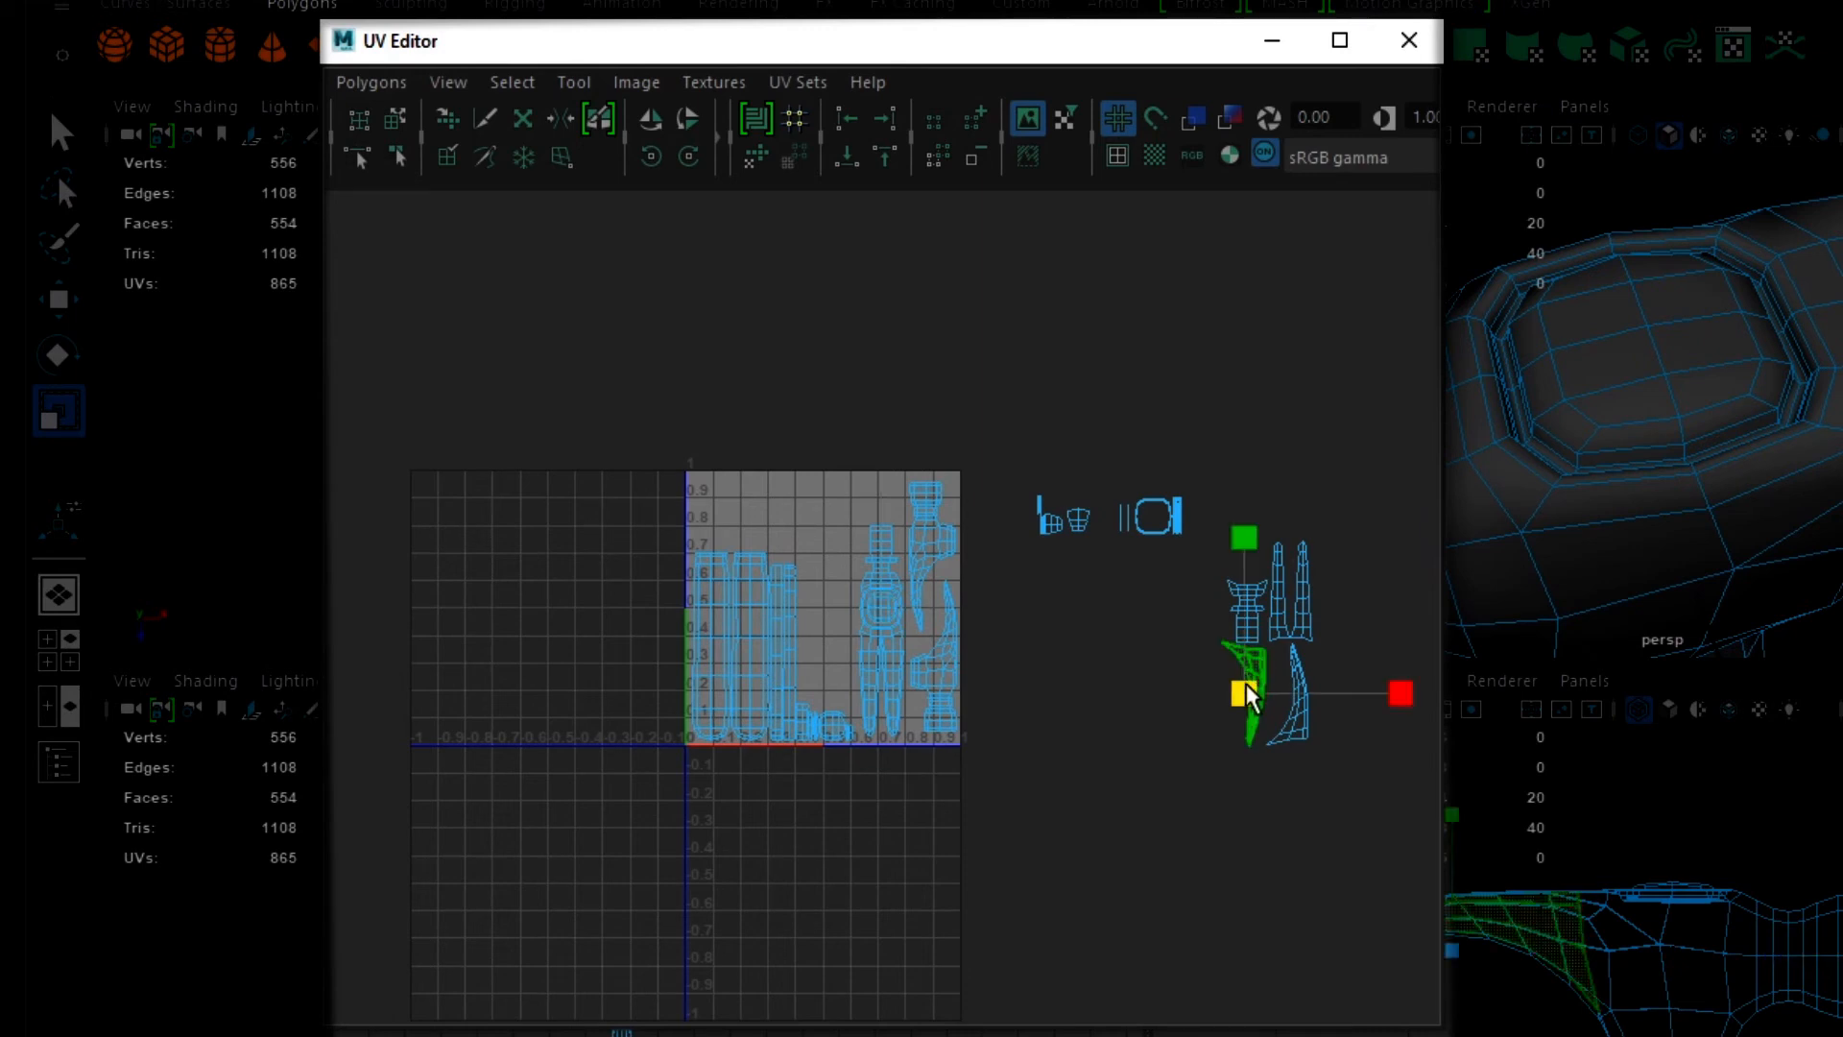
{"action": "key", "text": "w"}
{"action": "left_click_drag", "start_coordinate": [1246, 682], "coordinate": [837, 613]}
- Move the remaining curved claw shell into the same gap, flip it horizontally, and nest it beside the first claw shell without overlapping
{"action": "left_click", "coordinate": [1298, 714]}
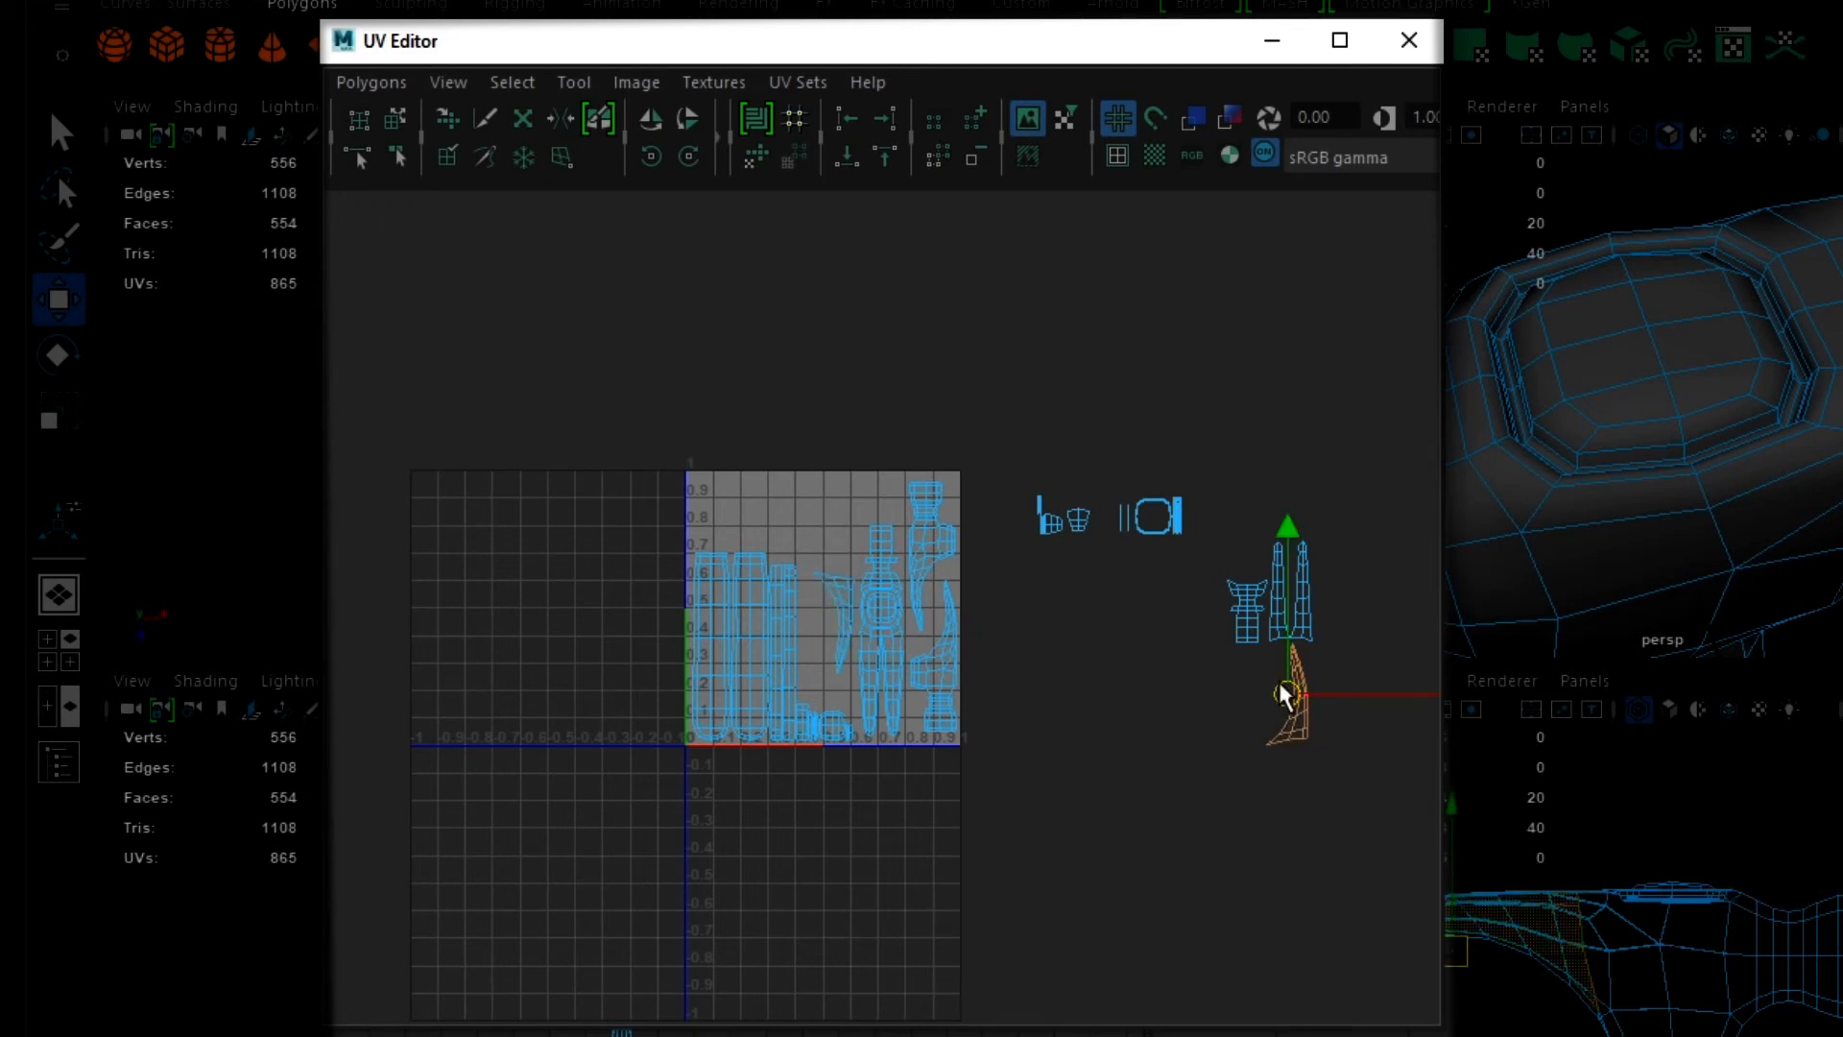
{"action": "left_click_drag", "start_coordinate": [1285, 692], "coordinate": [816, 634]}
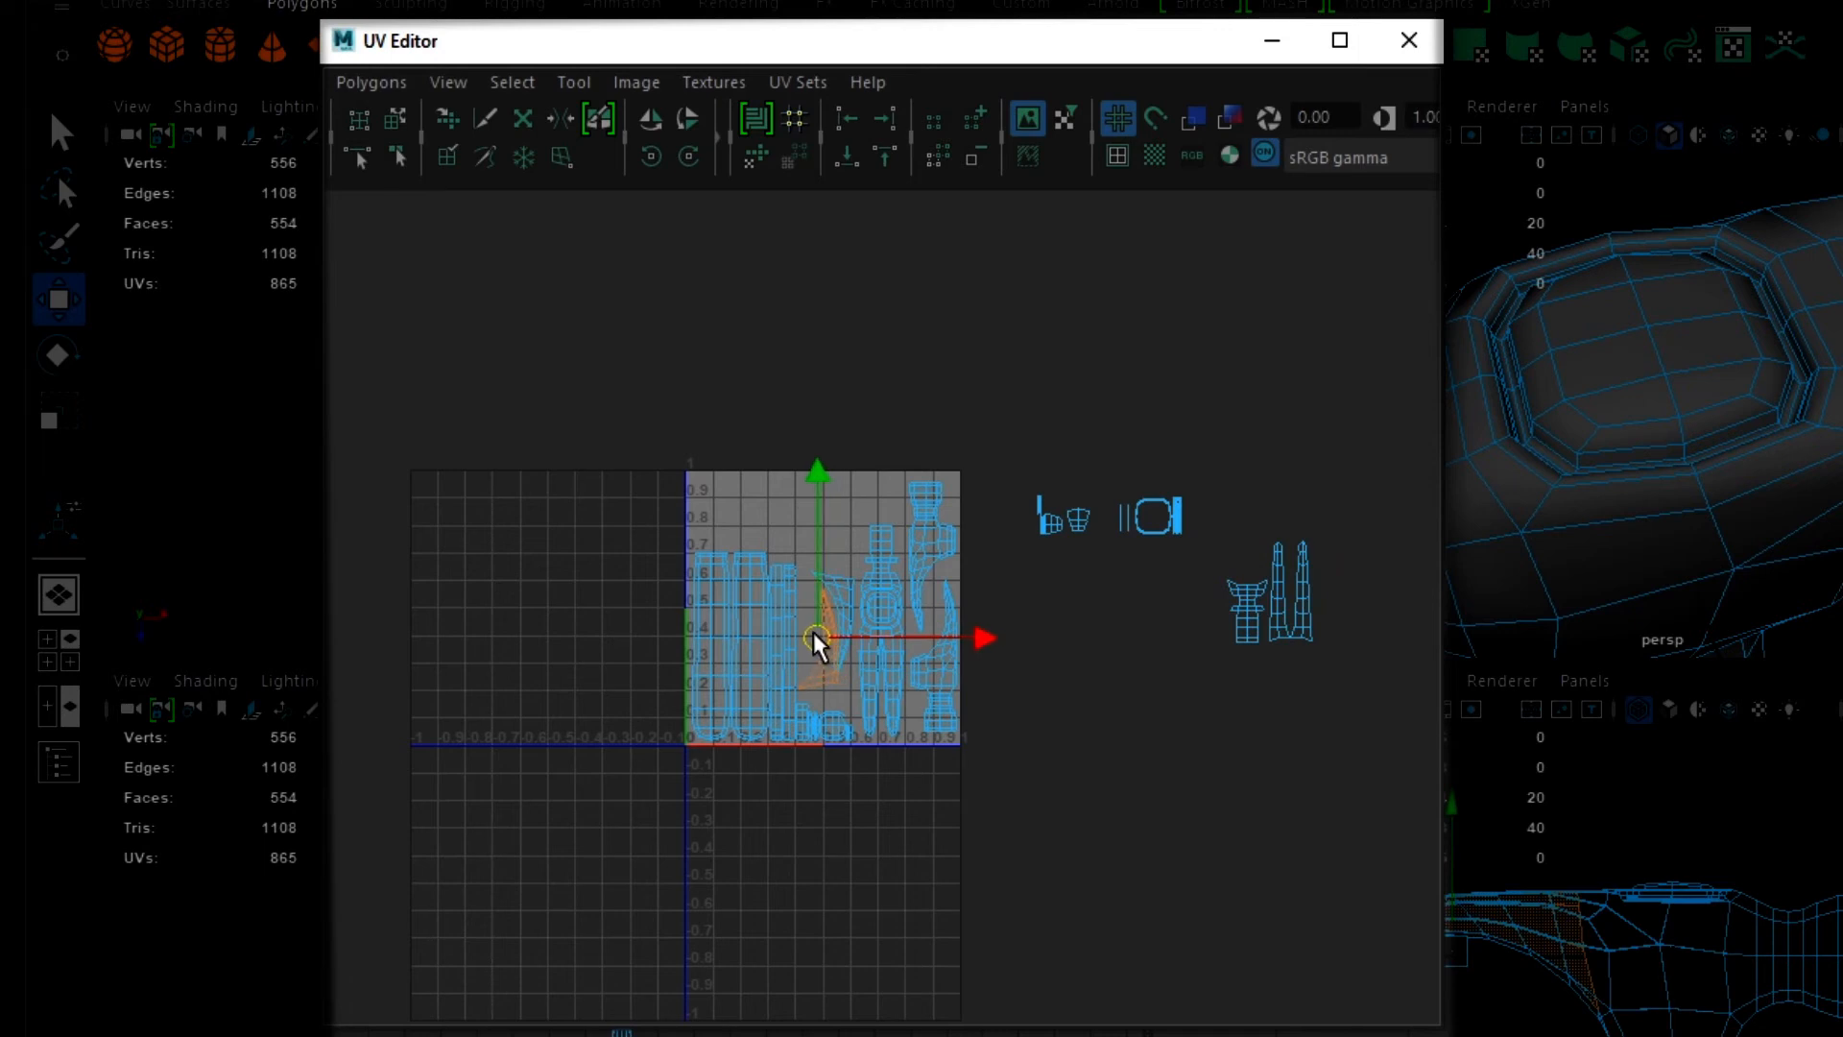
{"action": "left_click", "coordinate": [651, 119]}
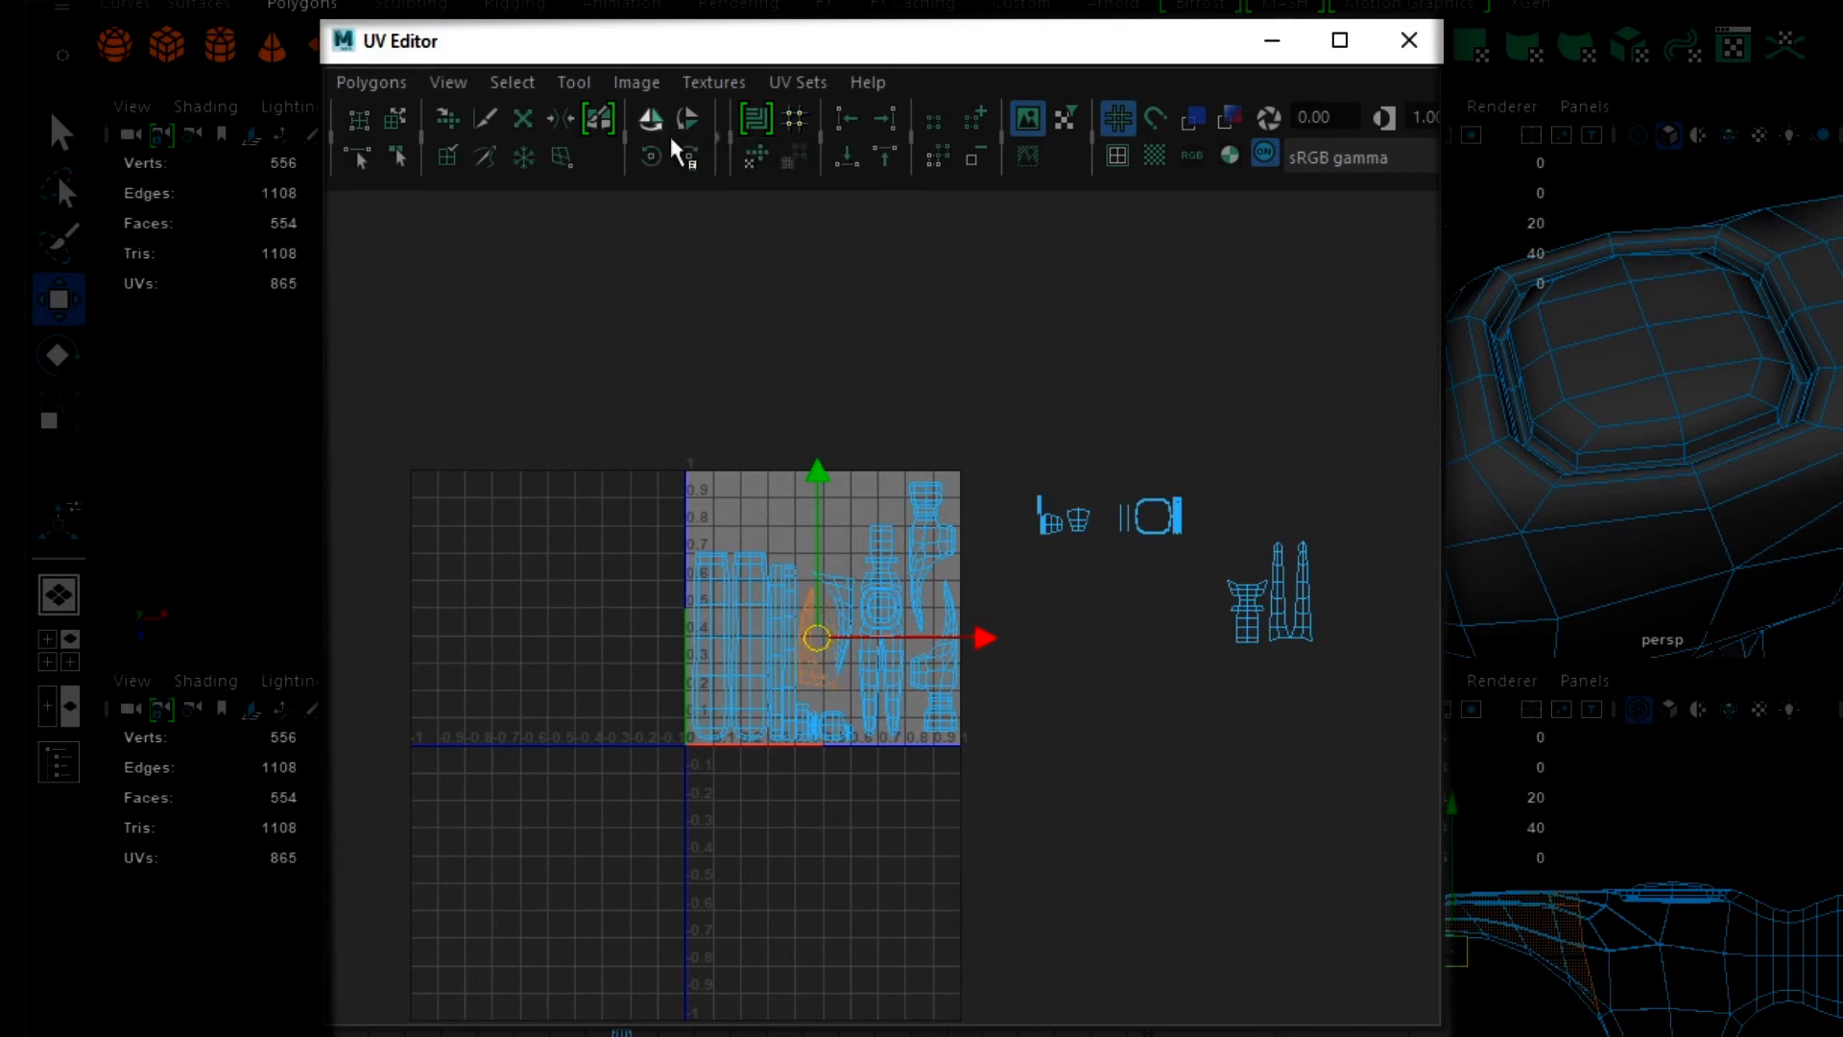
{"action": "left_click", "coordinate": [832, 638]}
{"action": "key", "text": "f"}
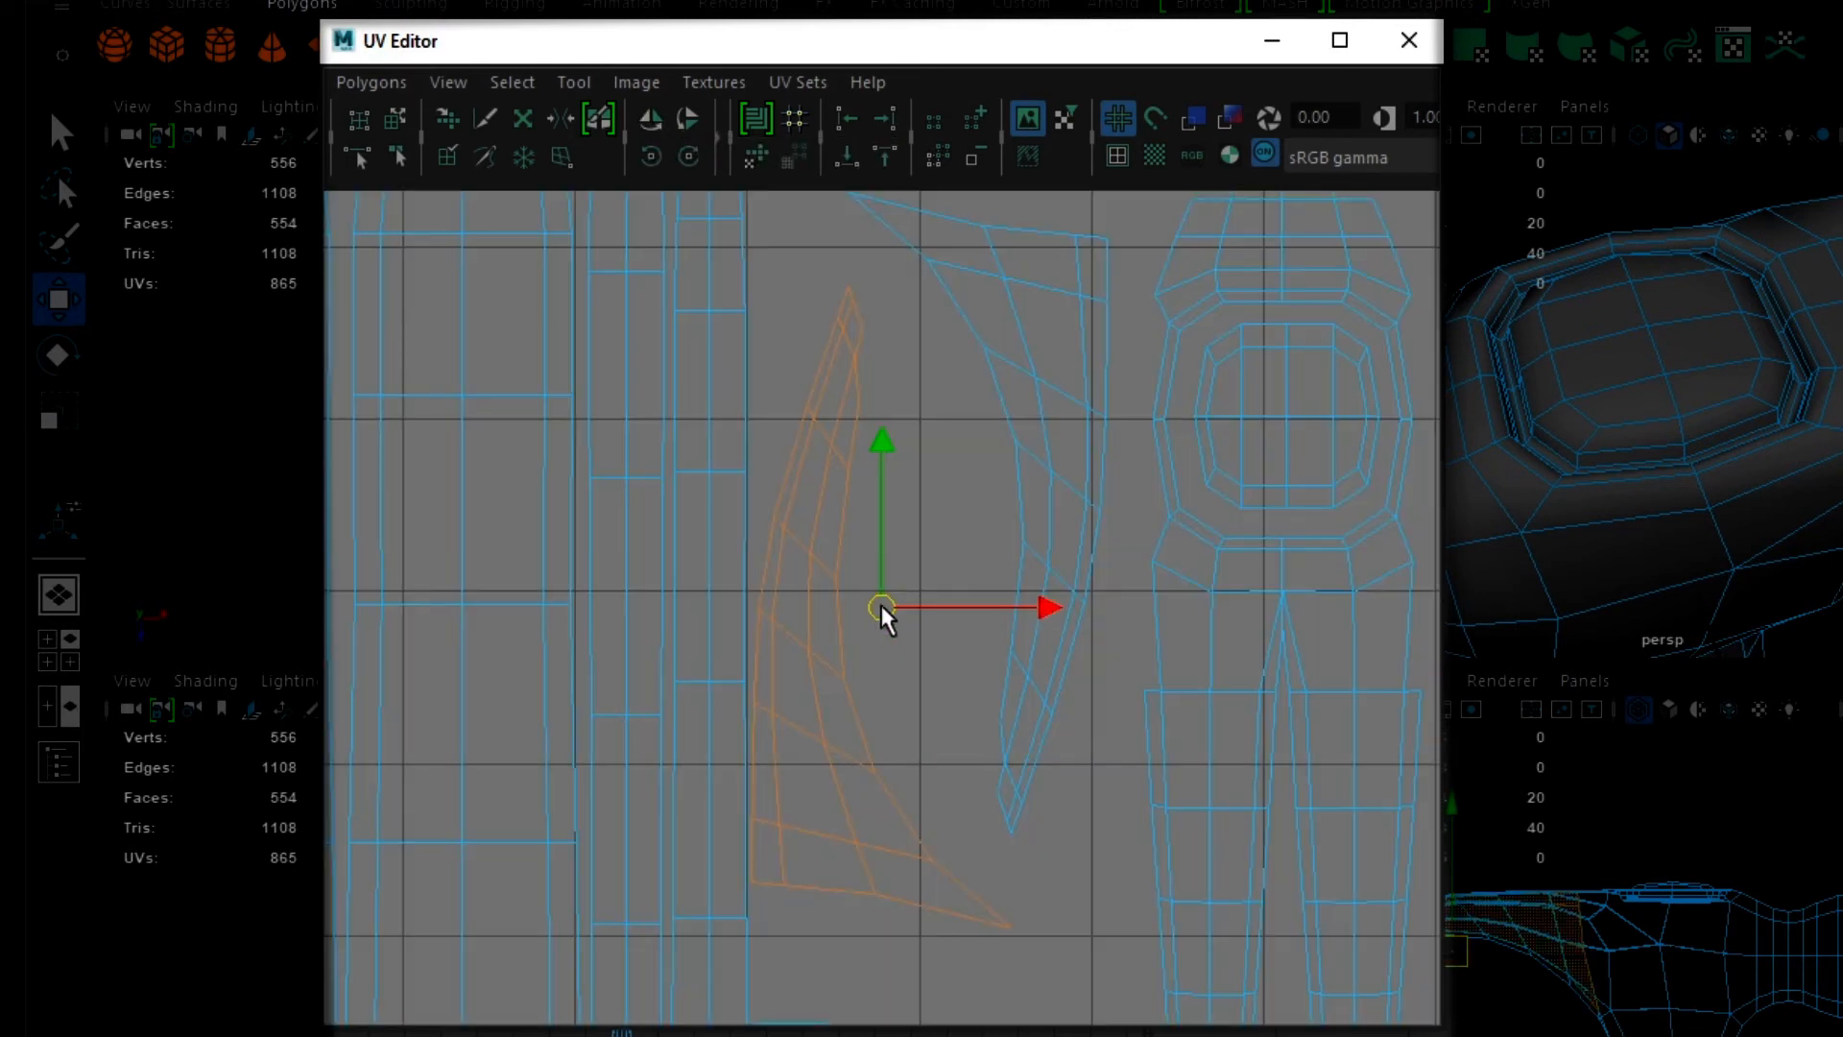
{"action": "left_click_drag", "start_coordinate": [882, 607], "coordinate": [949, 699]}
{"action": "scroll", "coordinate": [969, 715], "scroll_direction": "down", "scroll_amount": 3}
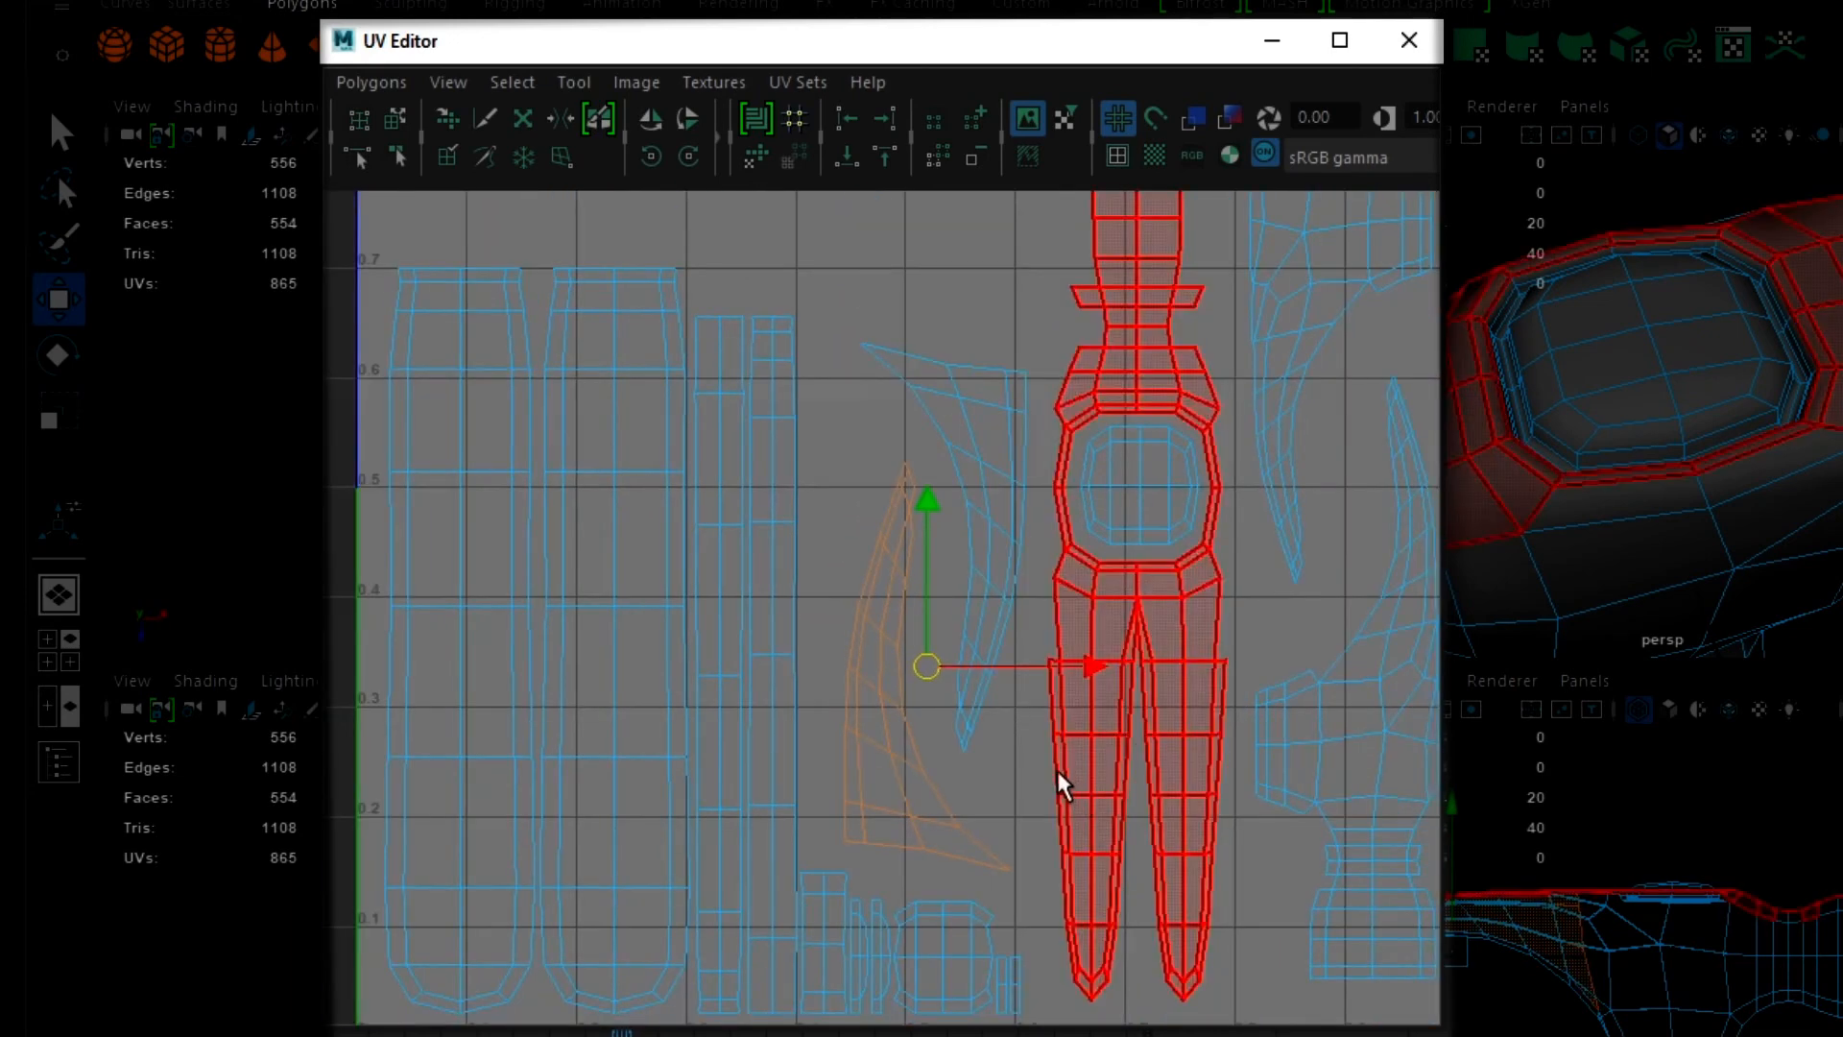
- Move the outermost tapered 14-face shell into the 0-1 UV space, rotate it horizontal, and place it above the curved claw shells
{"action": "scroll", "coordinate": [980, 757], "scroll_direction": "down", "scroll_amount": 2}
{"action": "scroll", "coordinate": [1004, 707], "scroll_direction": "down", "scroll_amount": 2}
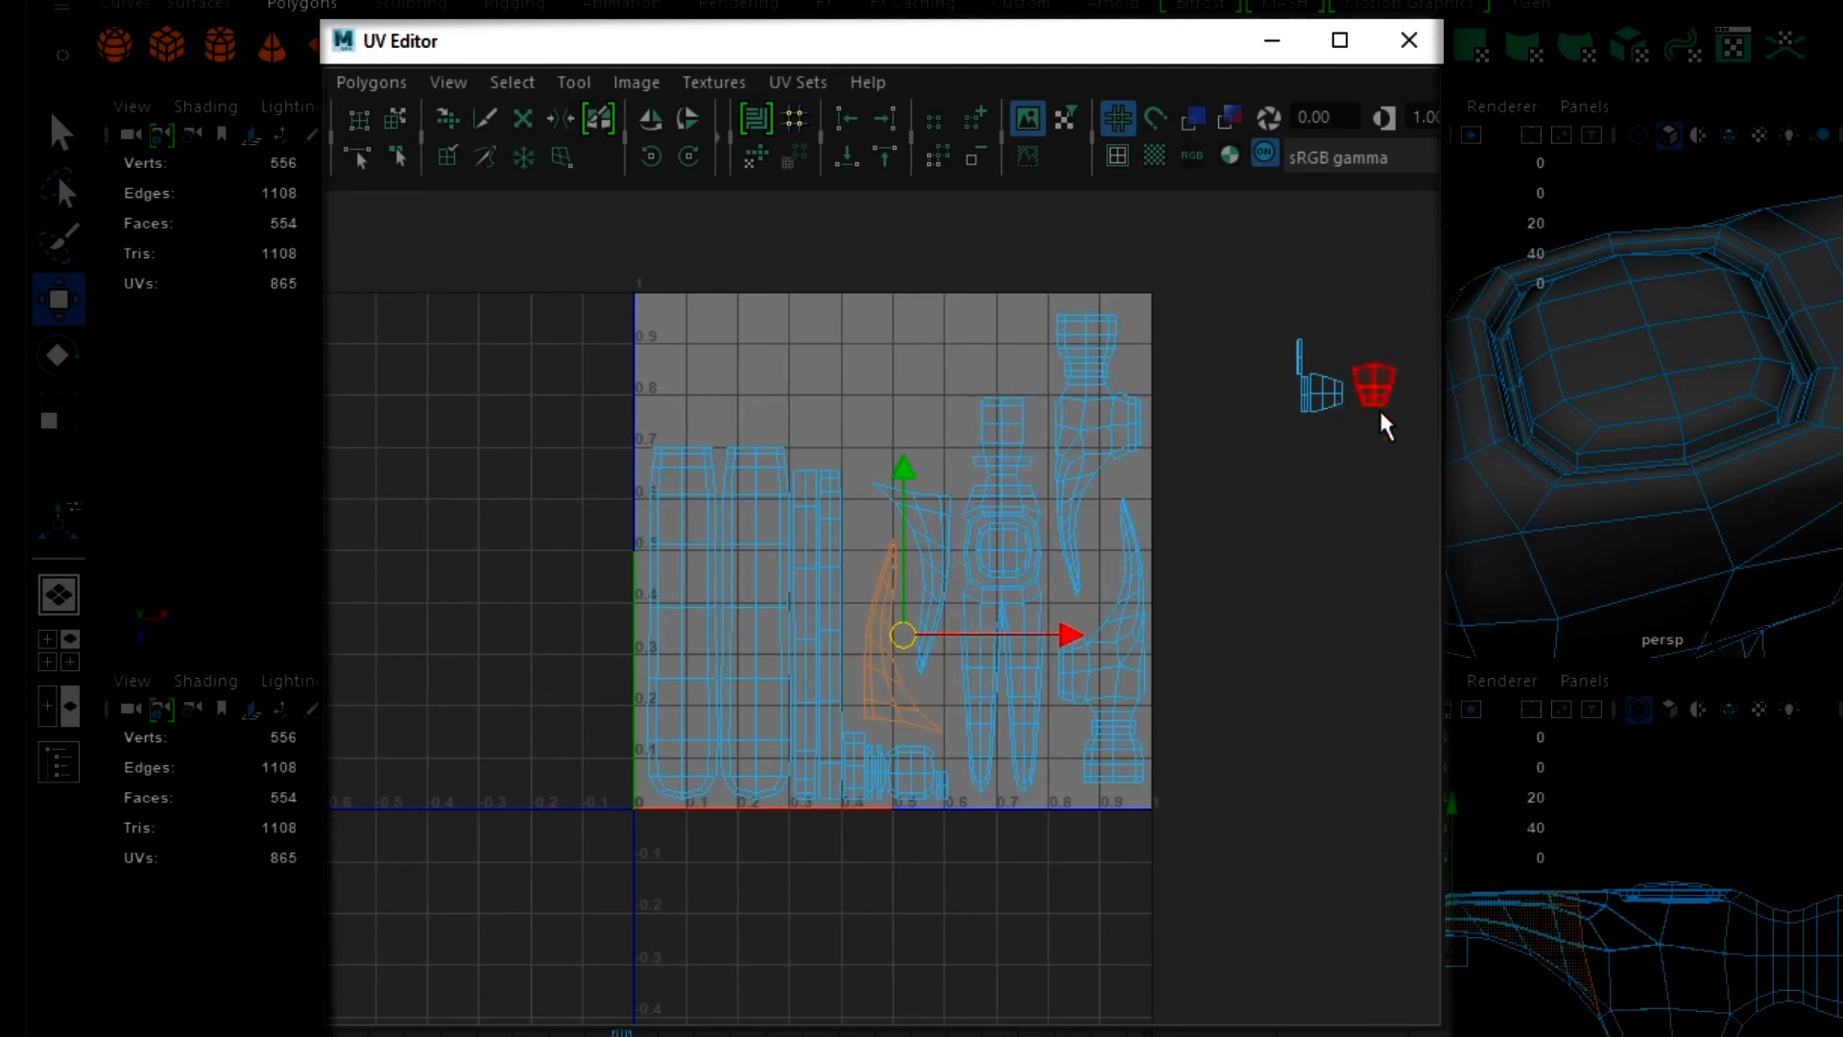
{"action": "scroll", "coordinate": [1344, 460], "scroll_direction": "down", "scroll_amount": 3}
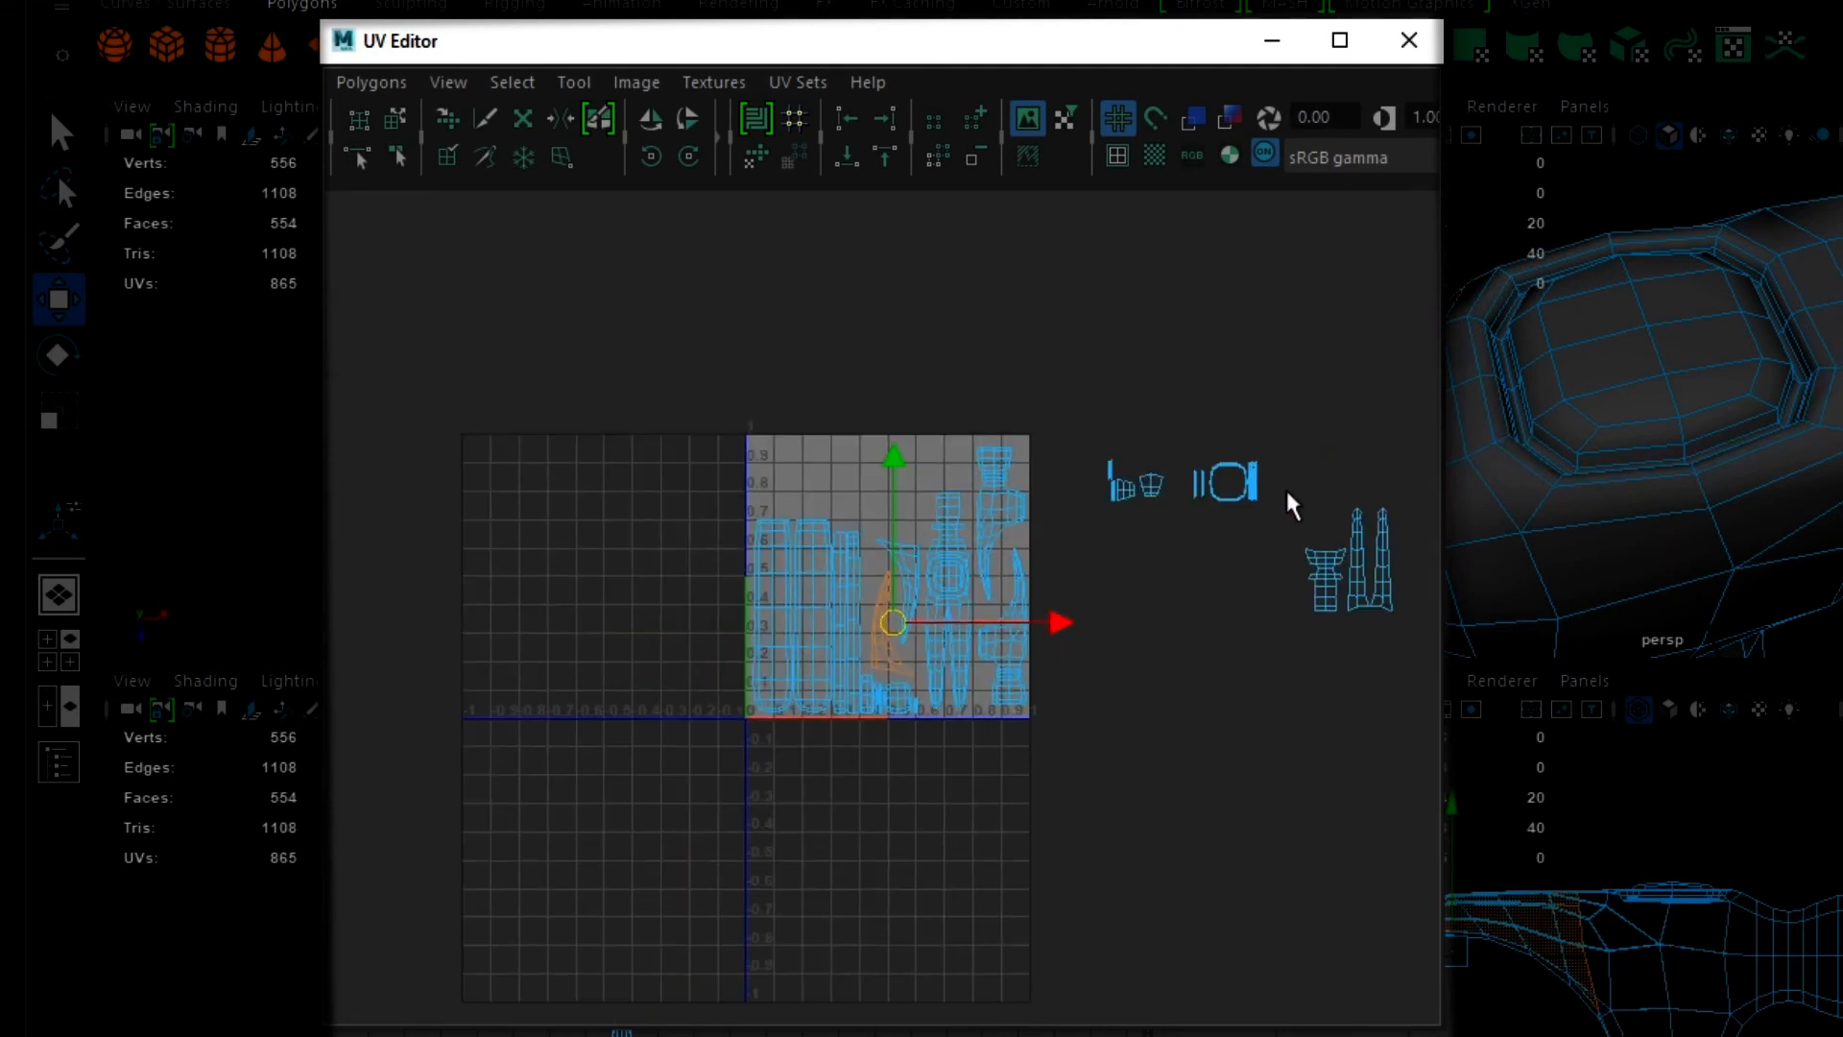
{"action": "left_click", "coordinate": [1385, 543]}
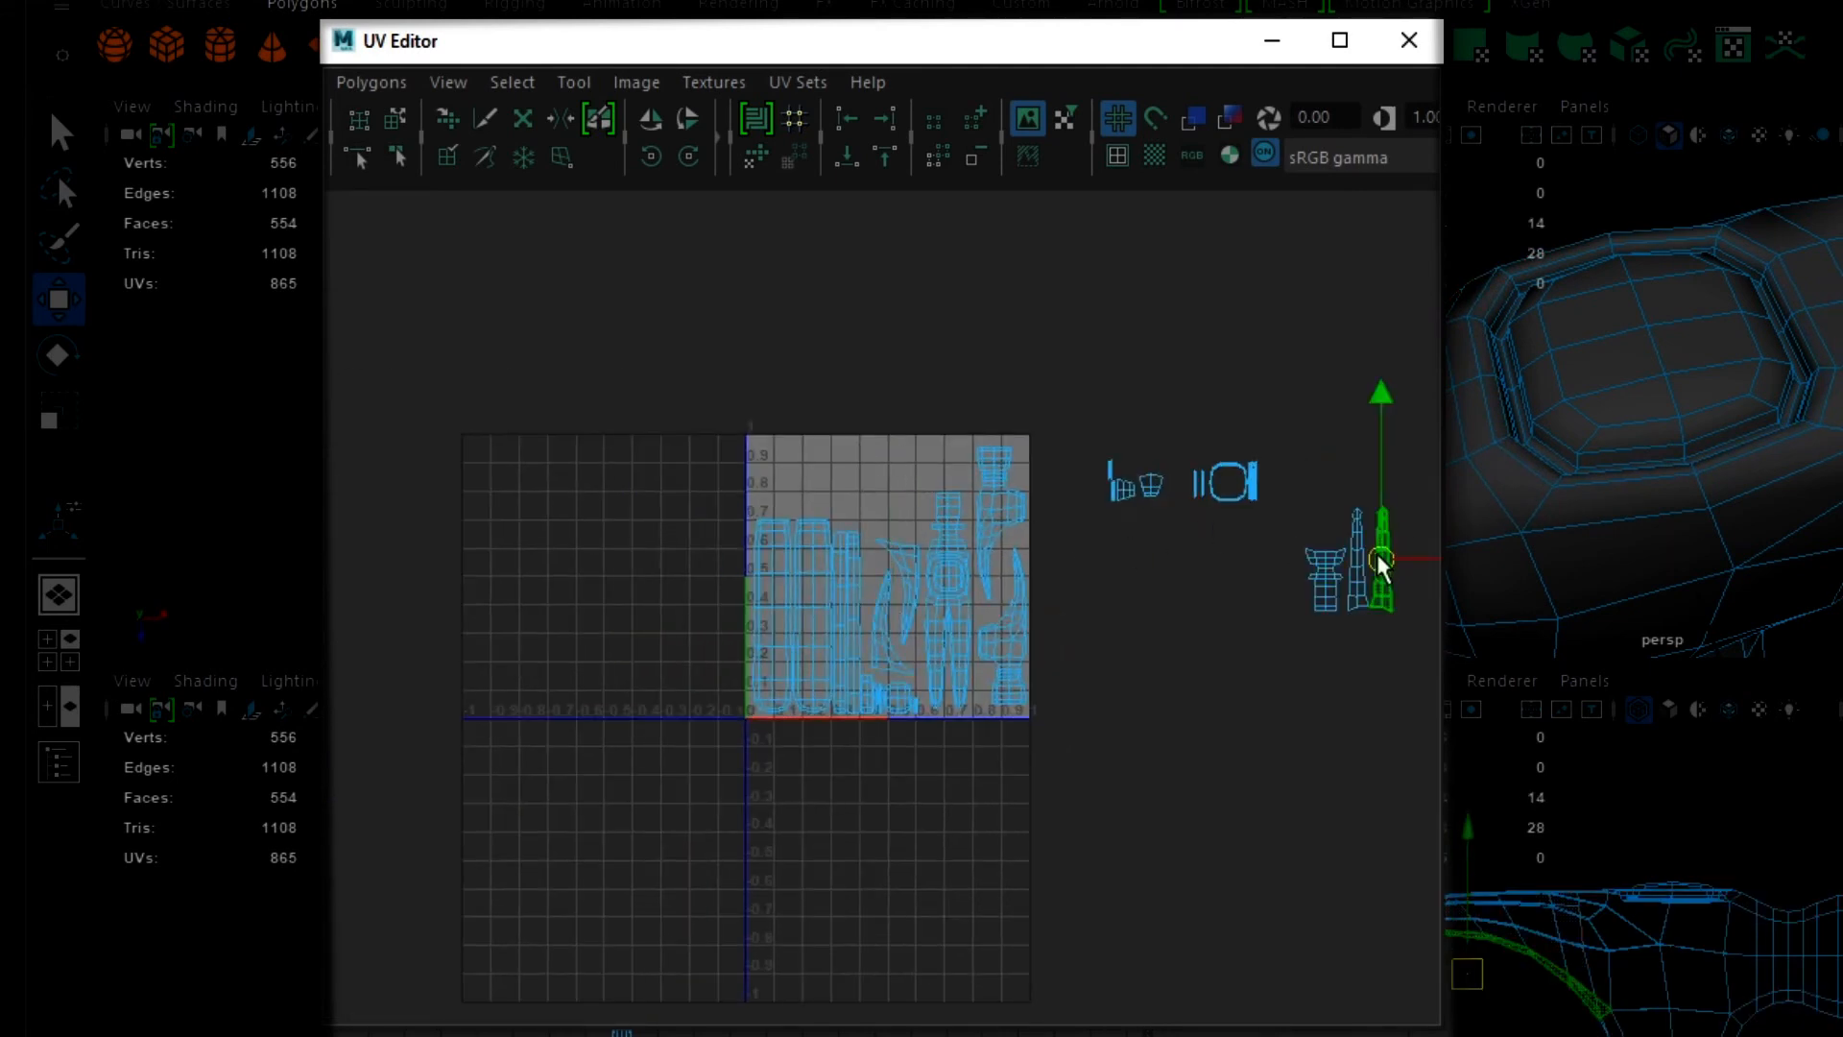
{"action": "left_click_drag", "start_coordinate": [1381, 561], "coordinate": [863, 457]}
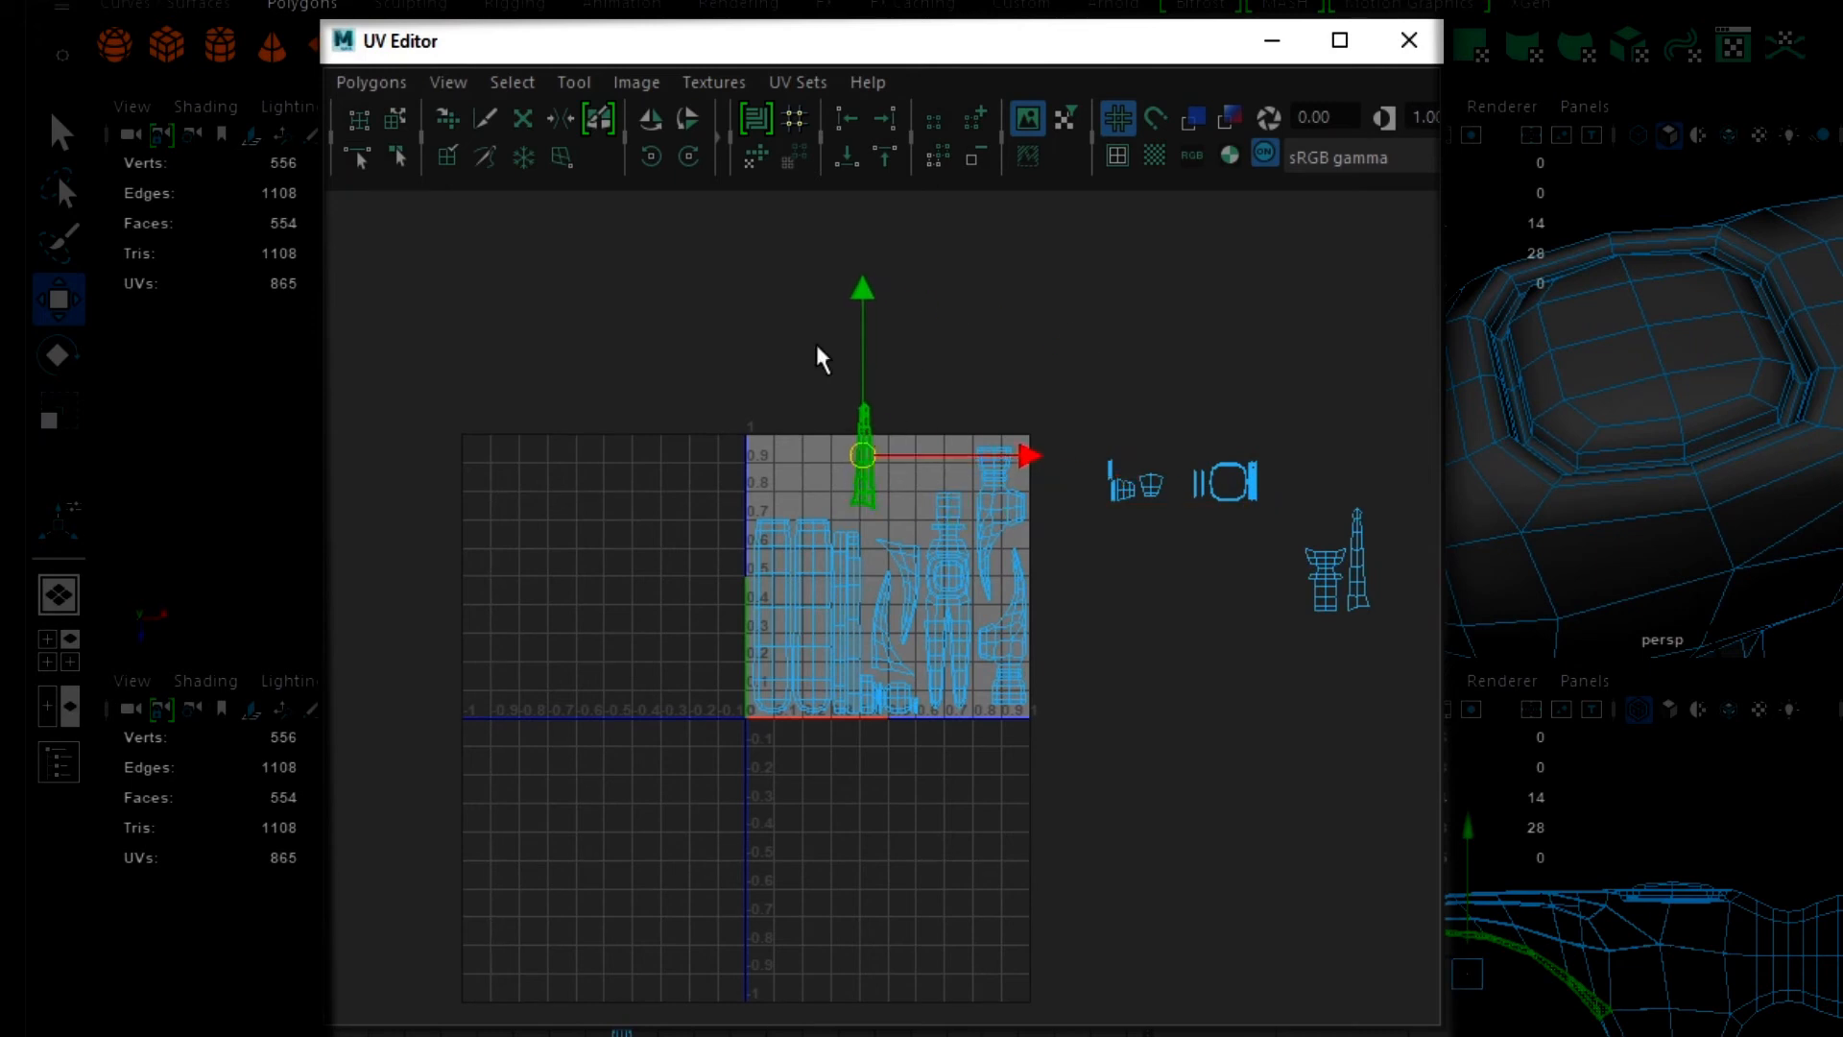
{"action": "left_click", "coordinate": [689, 157]}
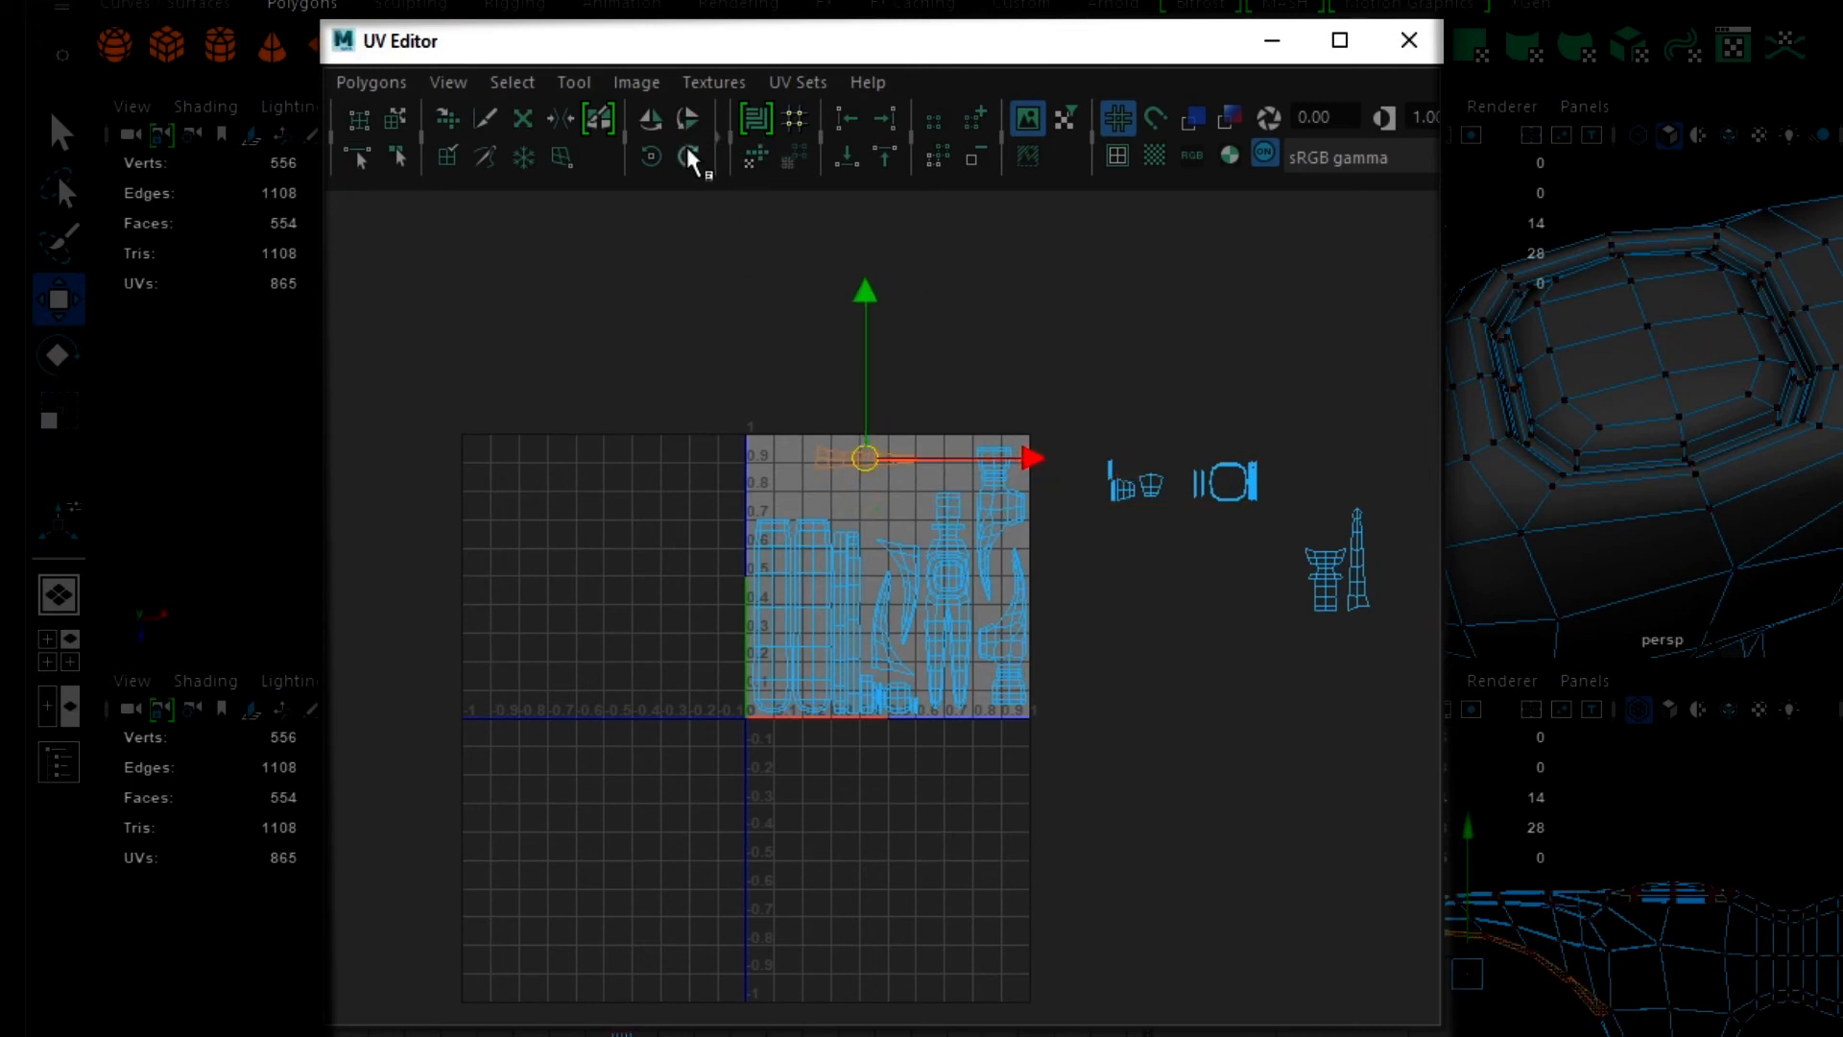
{"action": "left_click_drag", "start_coordinate": [862, 455], "coordinate": [882, 511]}
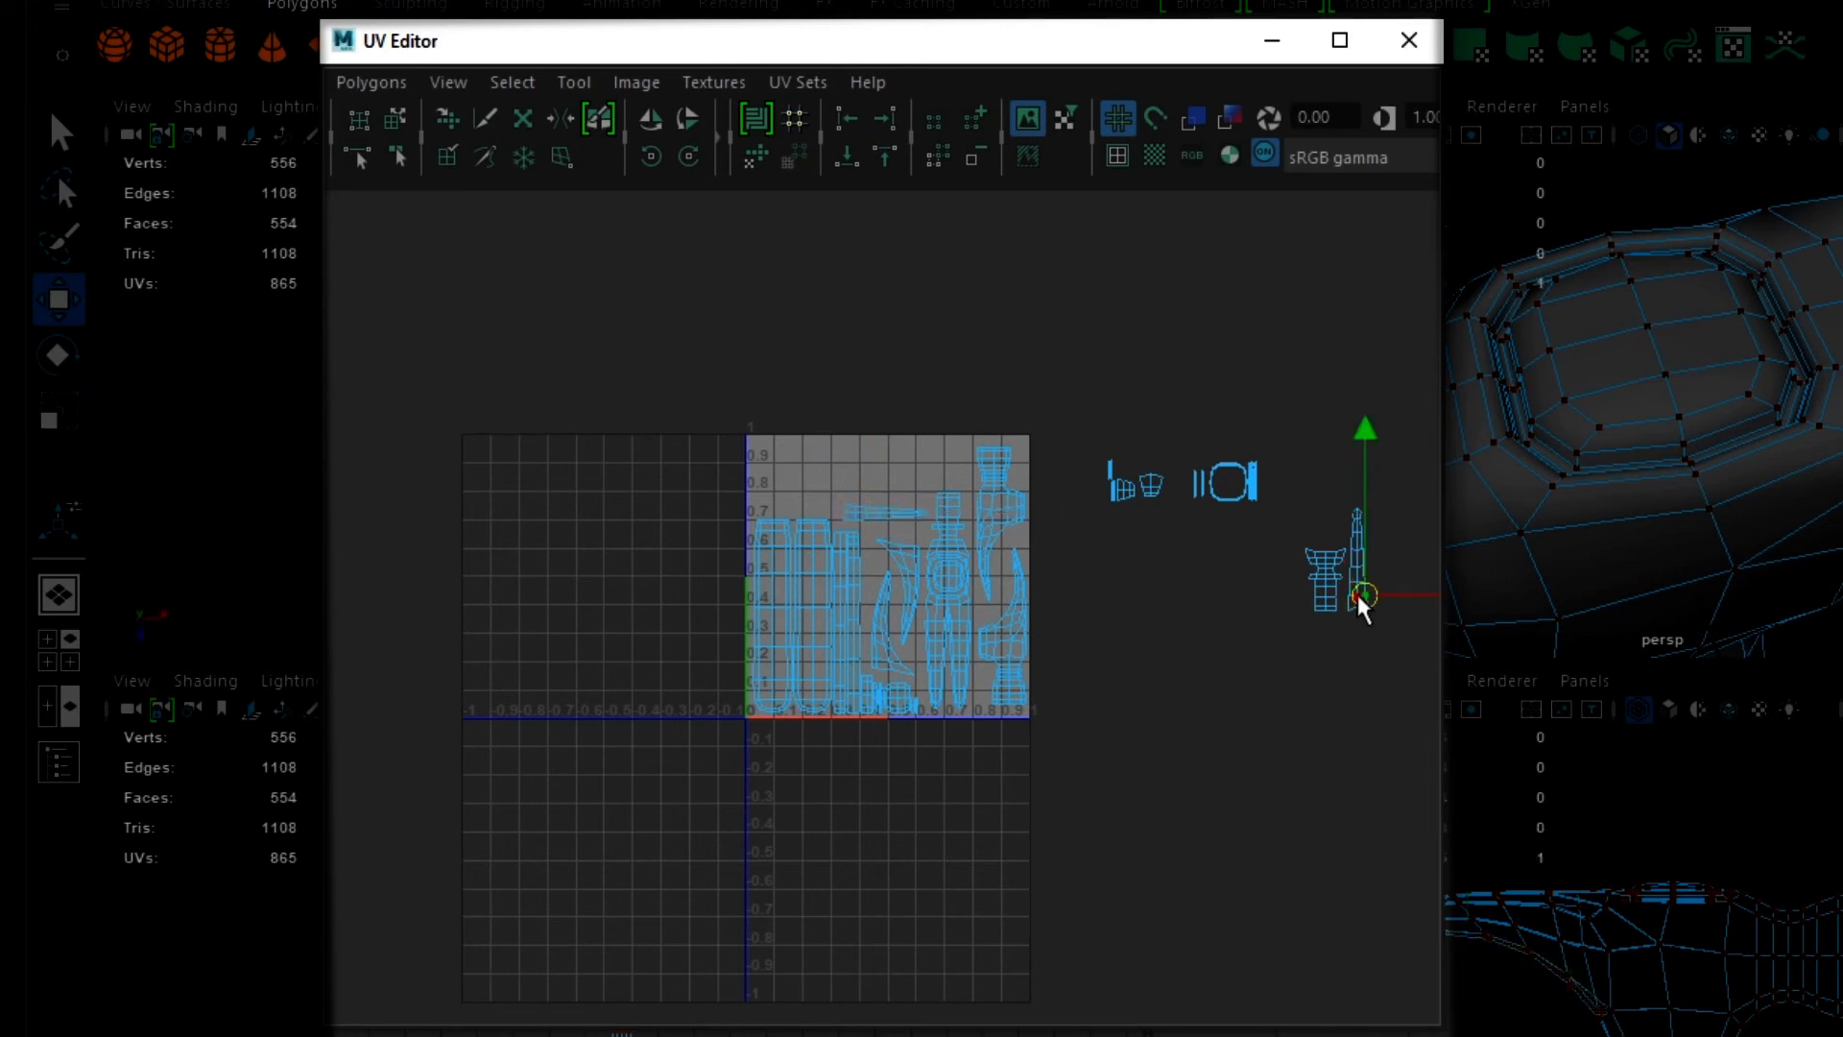
- Bring in the second tapered 14-face shell, rotate it horizontal, and lay it just above the first one, facing the opposite way
{"action": "right_click_drag", "start_coordinate": [1355, 590], "coordinate": [1227, 516]}
{"action": "left_click", "coordinate": [1355, 572]}
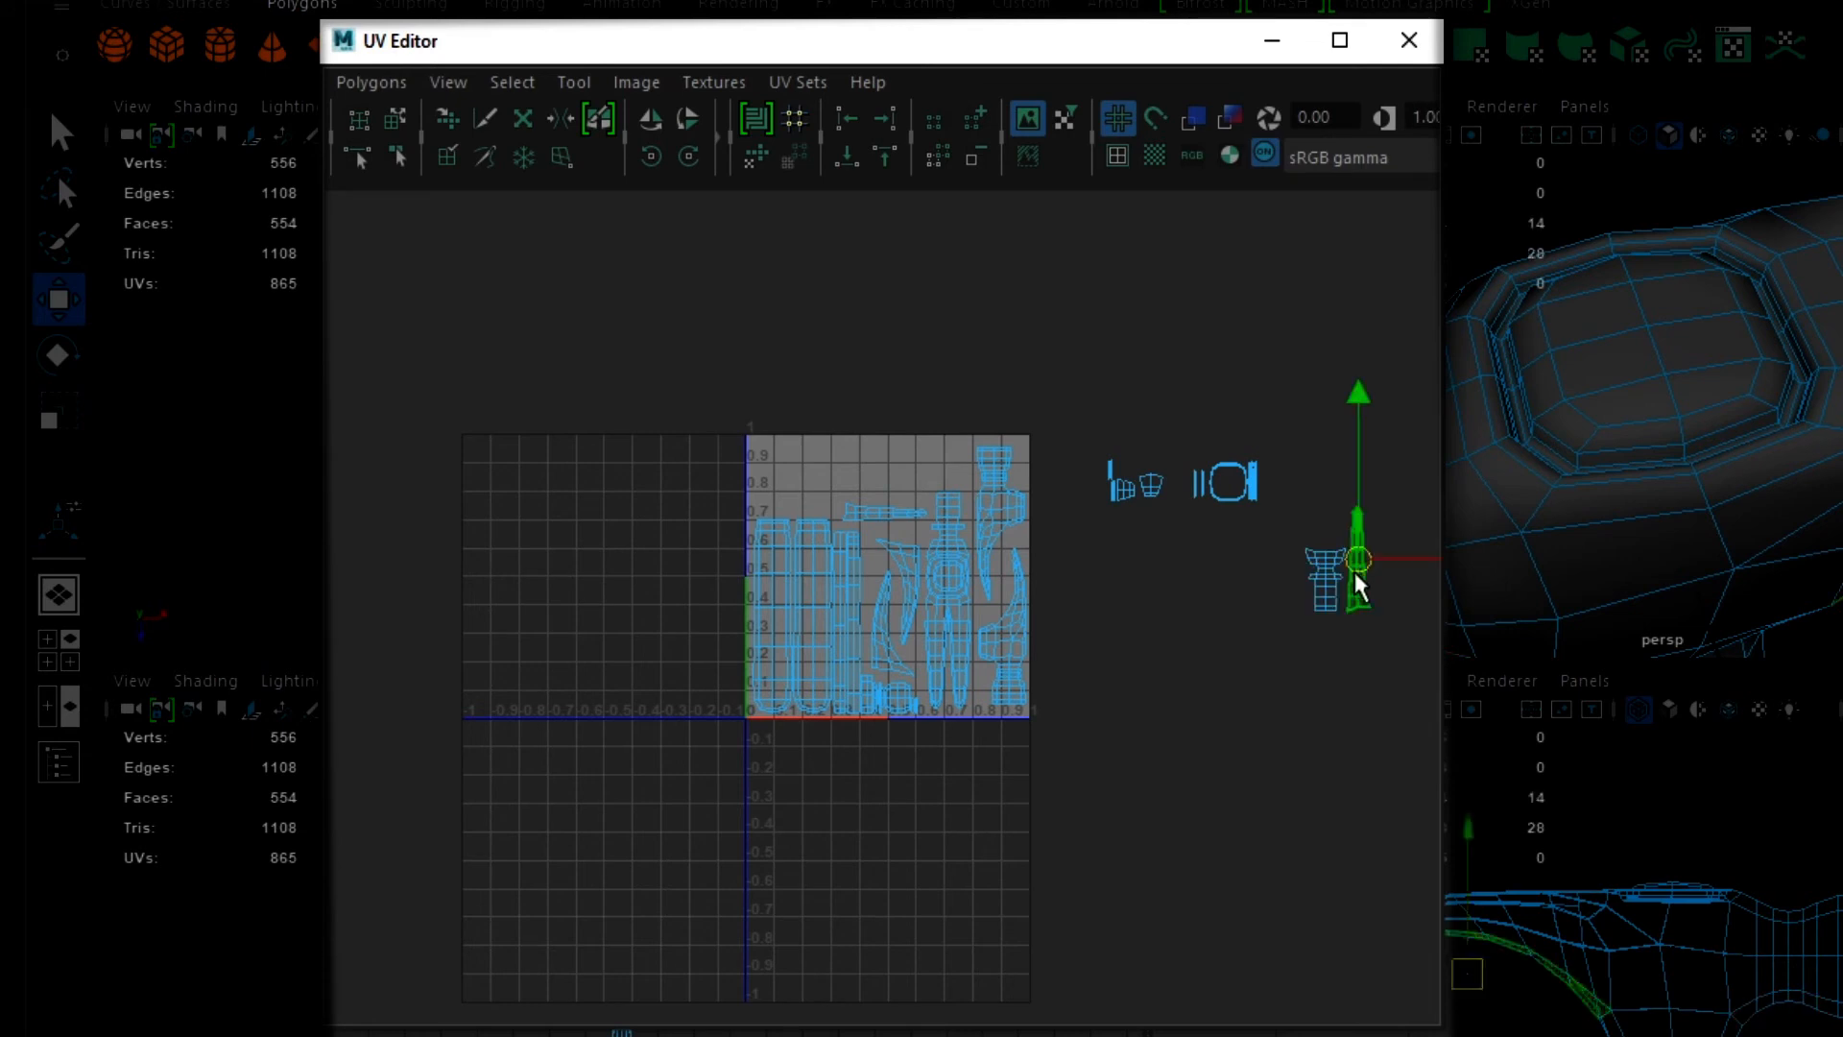
{"action": "left_click_drag", "start_coordinate": [1356, 572], "coordinate": [879, 468]}
{"action": "left_click", "coordinate": [685, 160]}
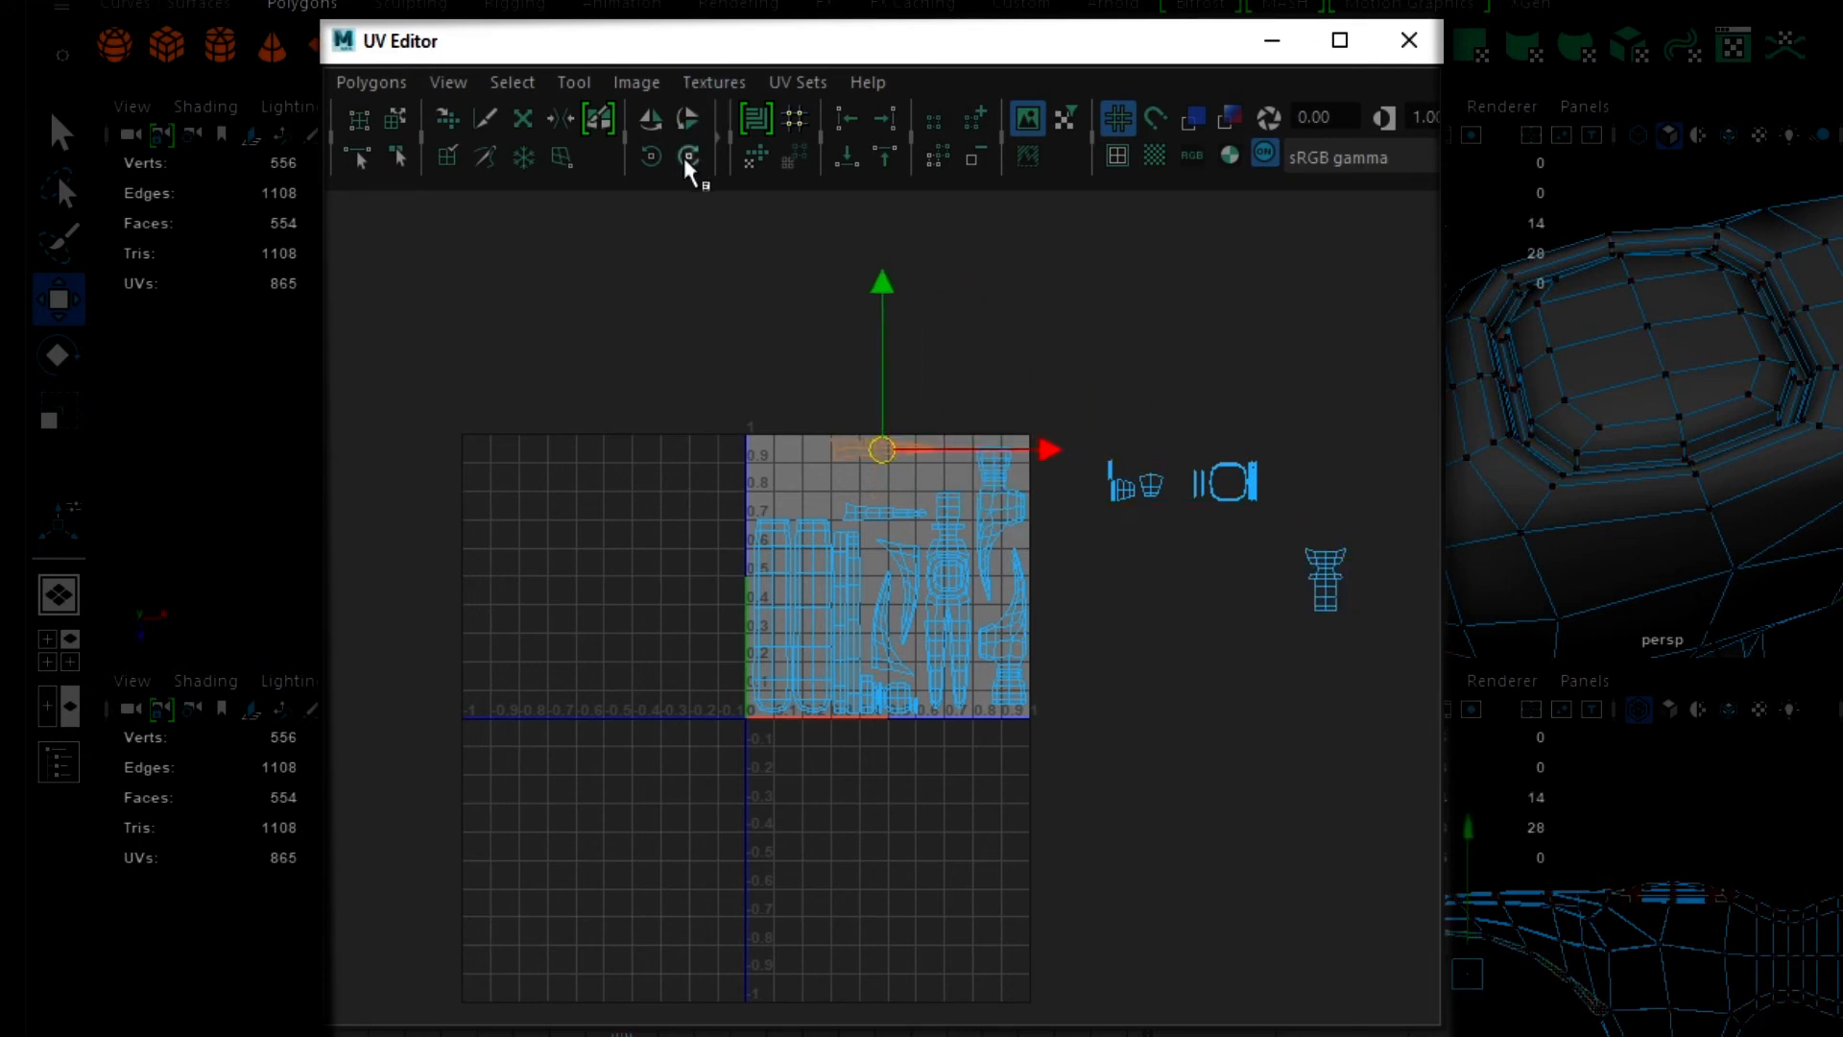
{"action": "key", "text": "r"}
{"action": "key", "text": "w"}
{"action": "left_click_drag", "start_coordinate": [881, 451], "coordinate": [890, 493]}
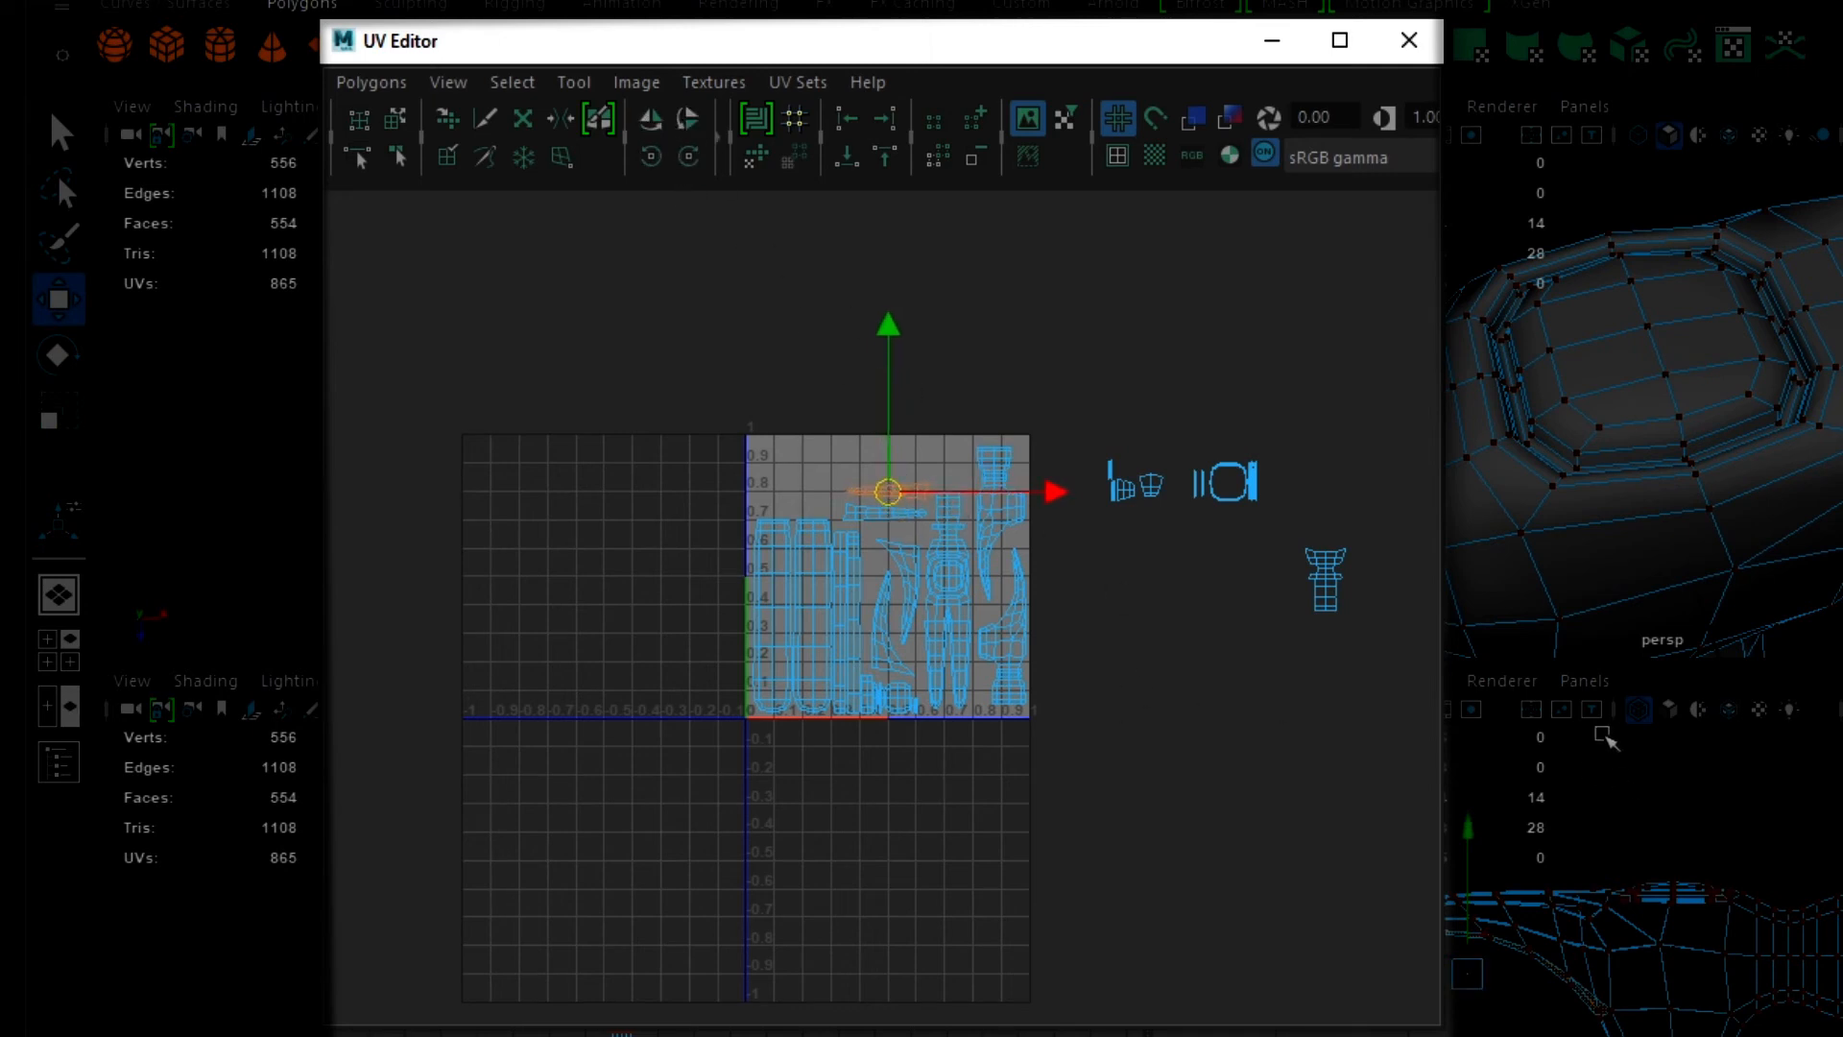
- Move the flared 24-face shell into the UV space, rotate it horizontal, and position it above the wide handle shells without overlapping
{"action": "right_click_drag", "start_coordinate": [1328, 595], "coordinate": [1231, 601]}
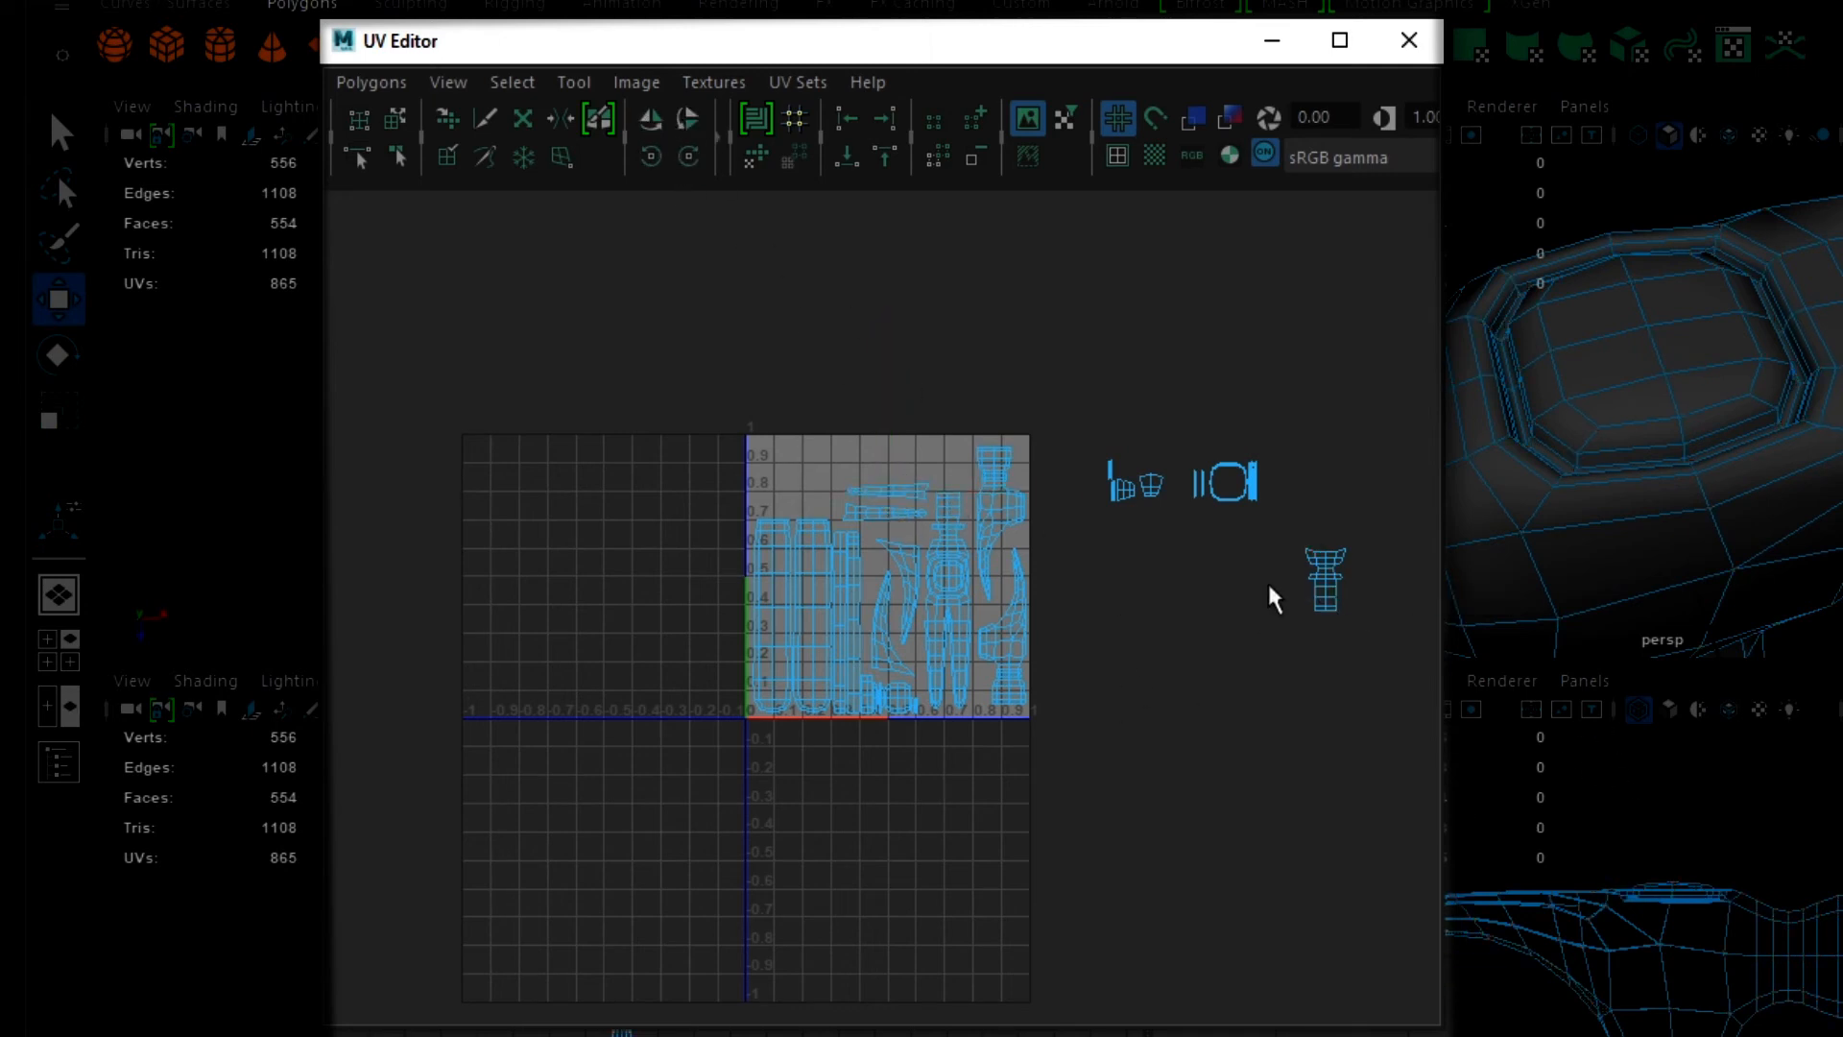
{"action": "left_click", "coordinate": [1327, 593]}
{"action": "left_click_drag", "start_coordinate": [1330, 579], "coordinate": [784, 472]}
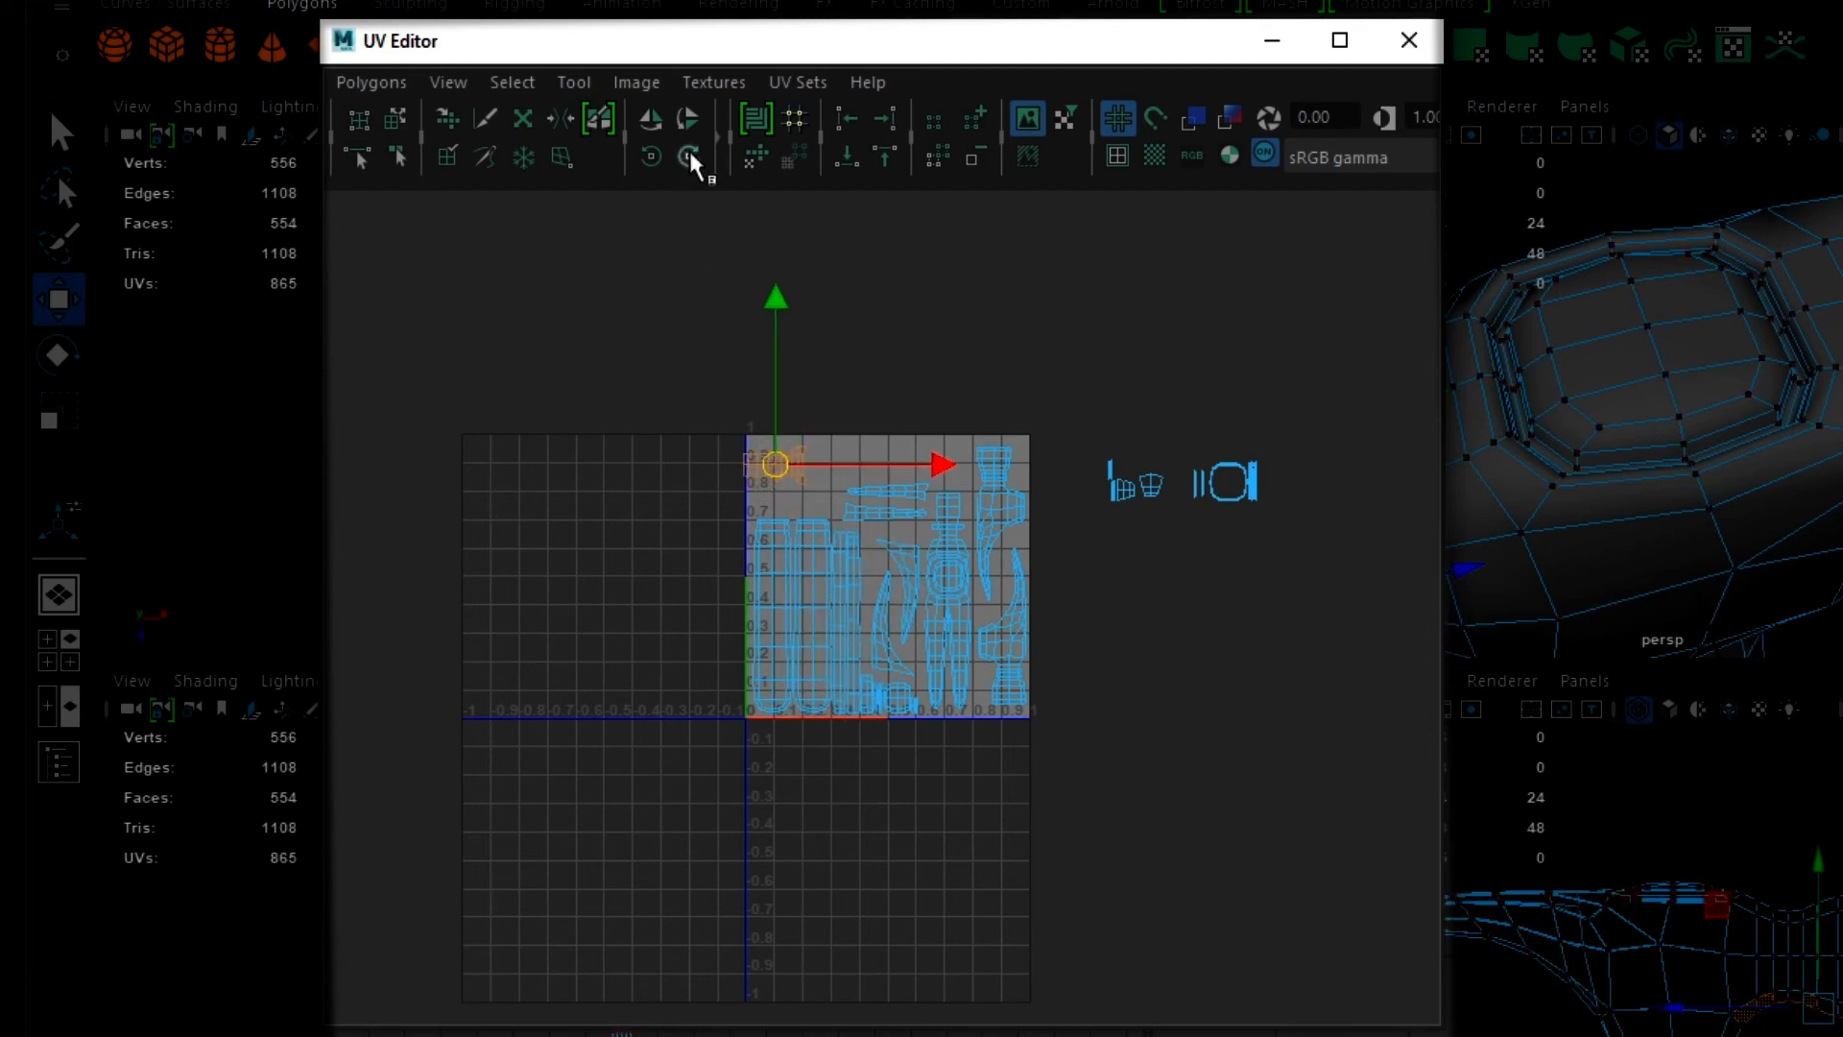
{"action": "key", "text": "r"}
{"action": "left_click_drag", "start_coordinate": [781, 466], "coordinate": [820, 487]}
{"action": "key", "text": "w"}
{"action": "scroll", "coordinate": [832, 506], "scroll_direction": "up", "scroll_amount": 5}
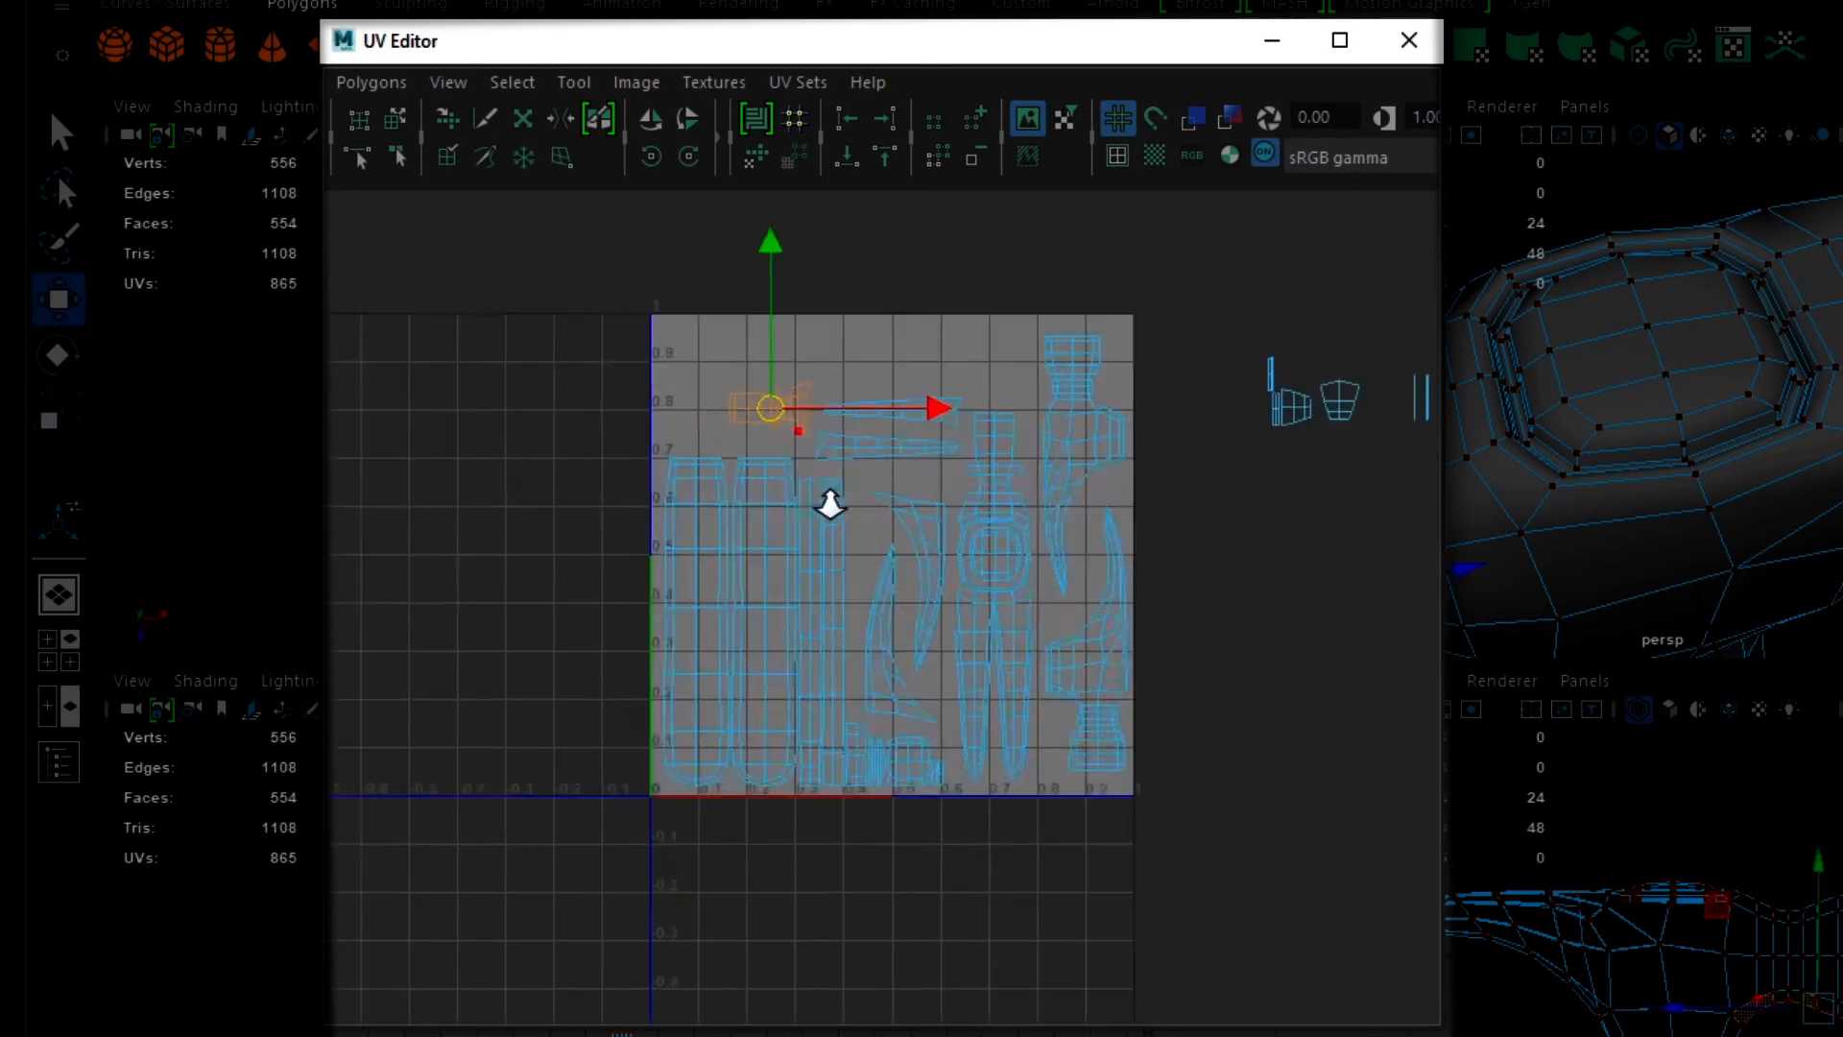
{"action": "scroll", "coordinate": [509, 465], "scroll_direction": "down", "scroll_amount": 4}
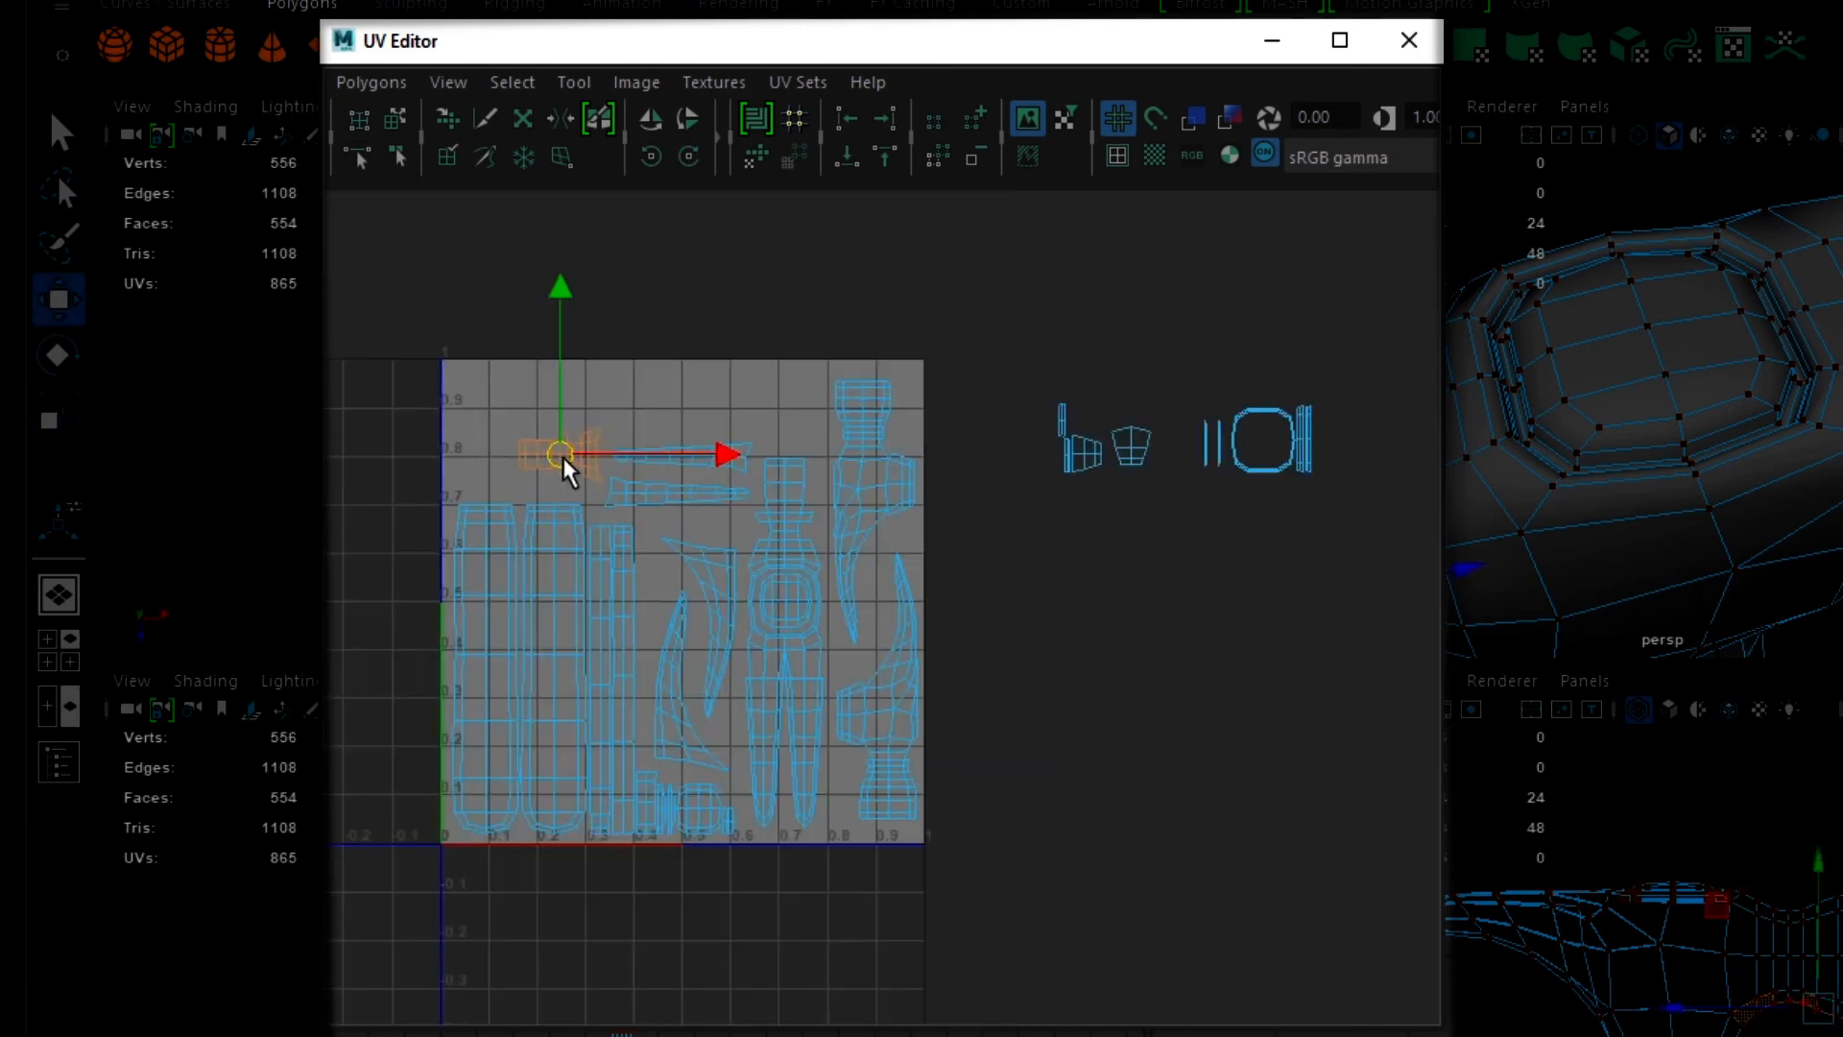
{"action": "left_click_drag", "start_coordinate": [564, 464], "coordinate": [567, 481]}
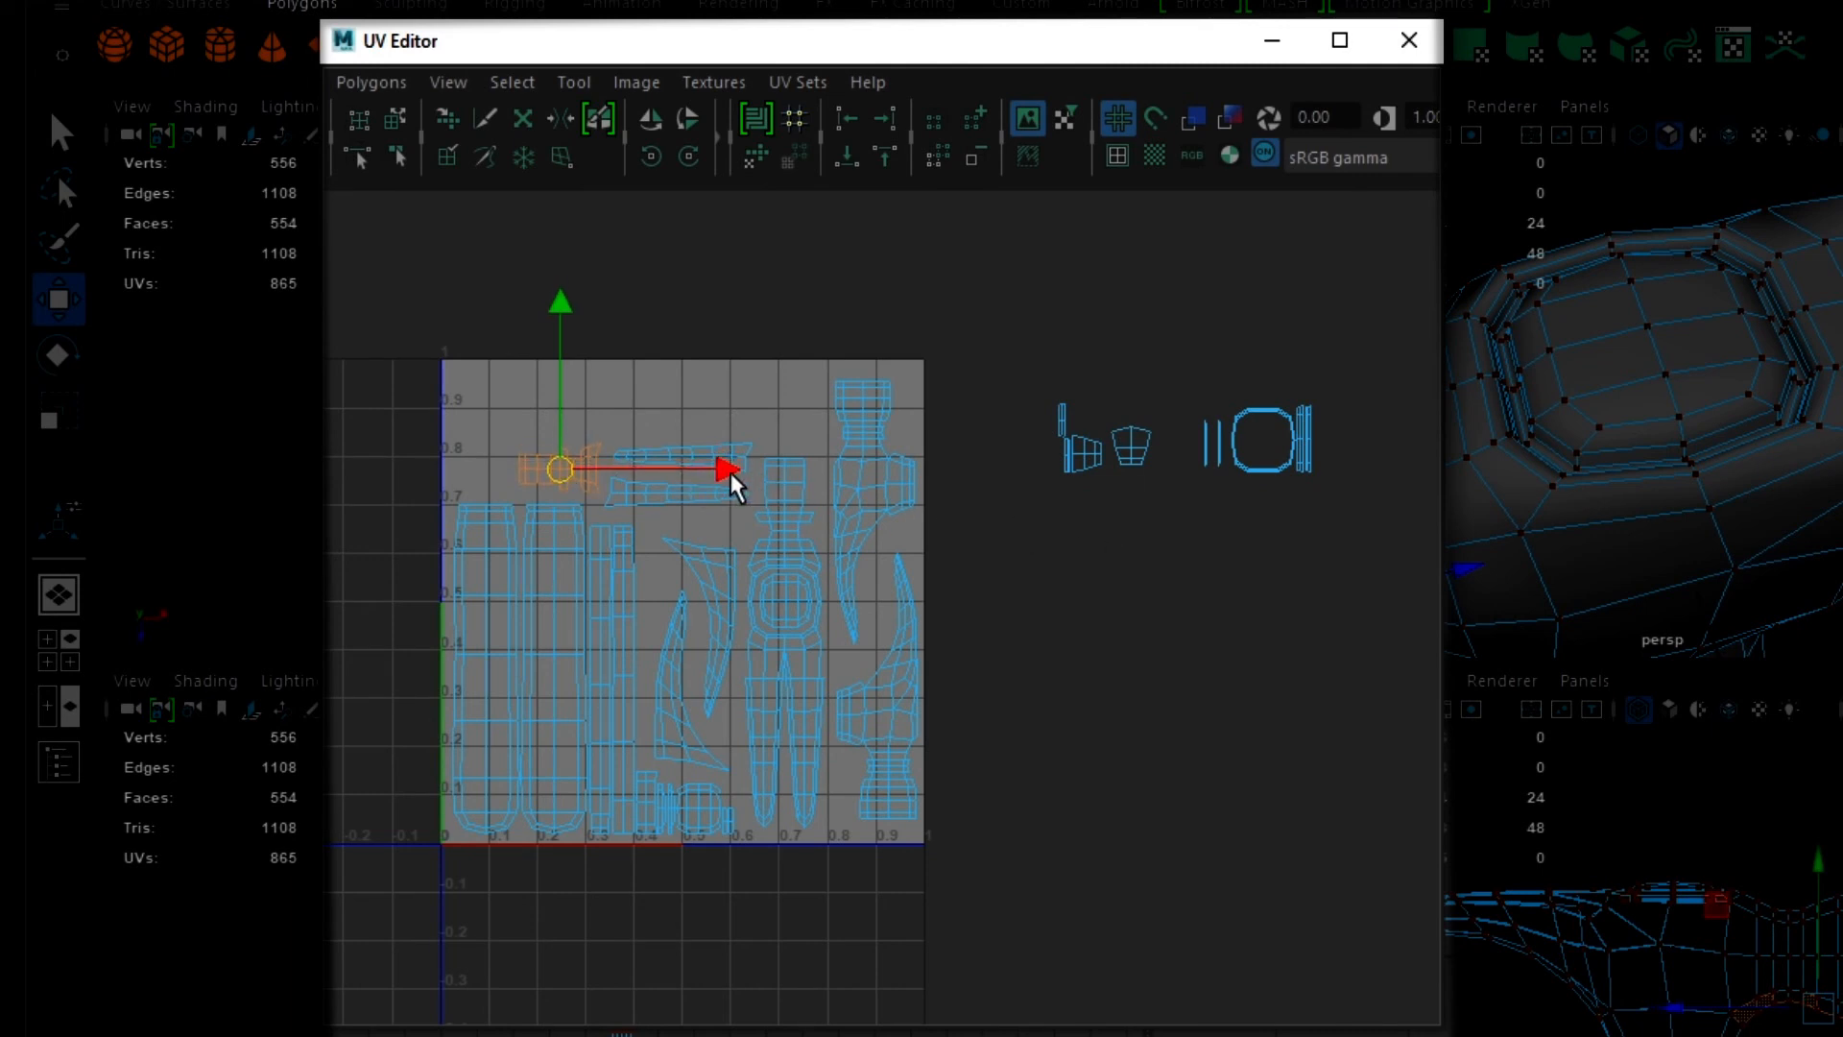
{"action": "left_click_drag", "start_coordinate": [729, 472], "coordinate": [725, 471]}
{"action": "left_click_drag", "start_coordinate": [555, 305], "coordinate": [554, 298]}
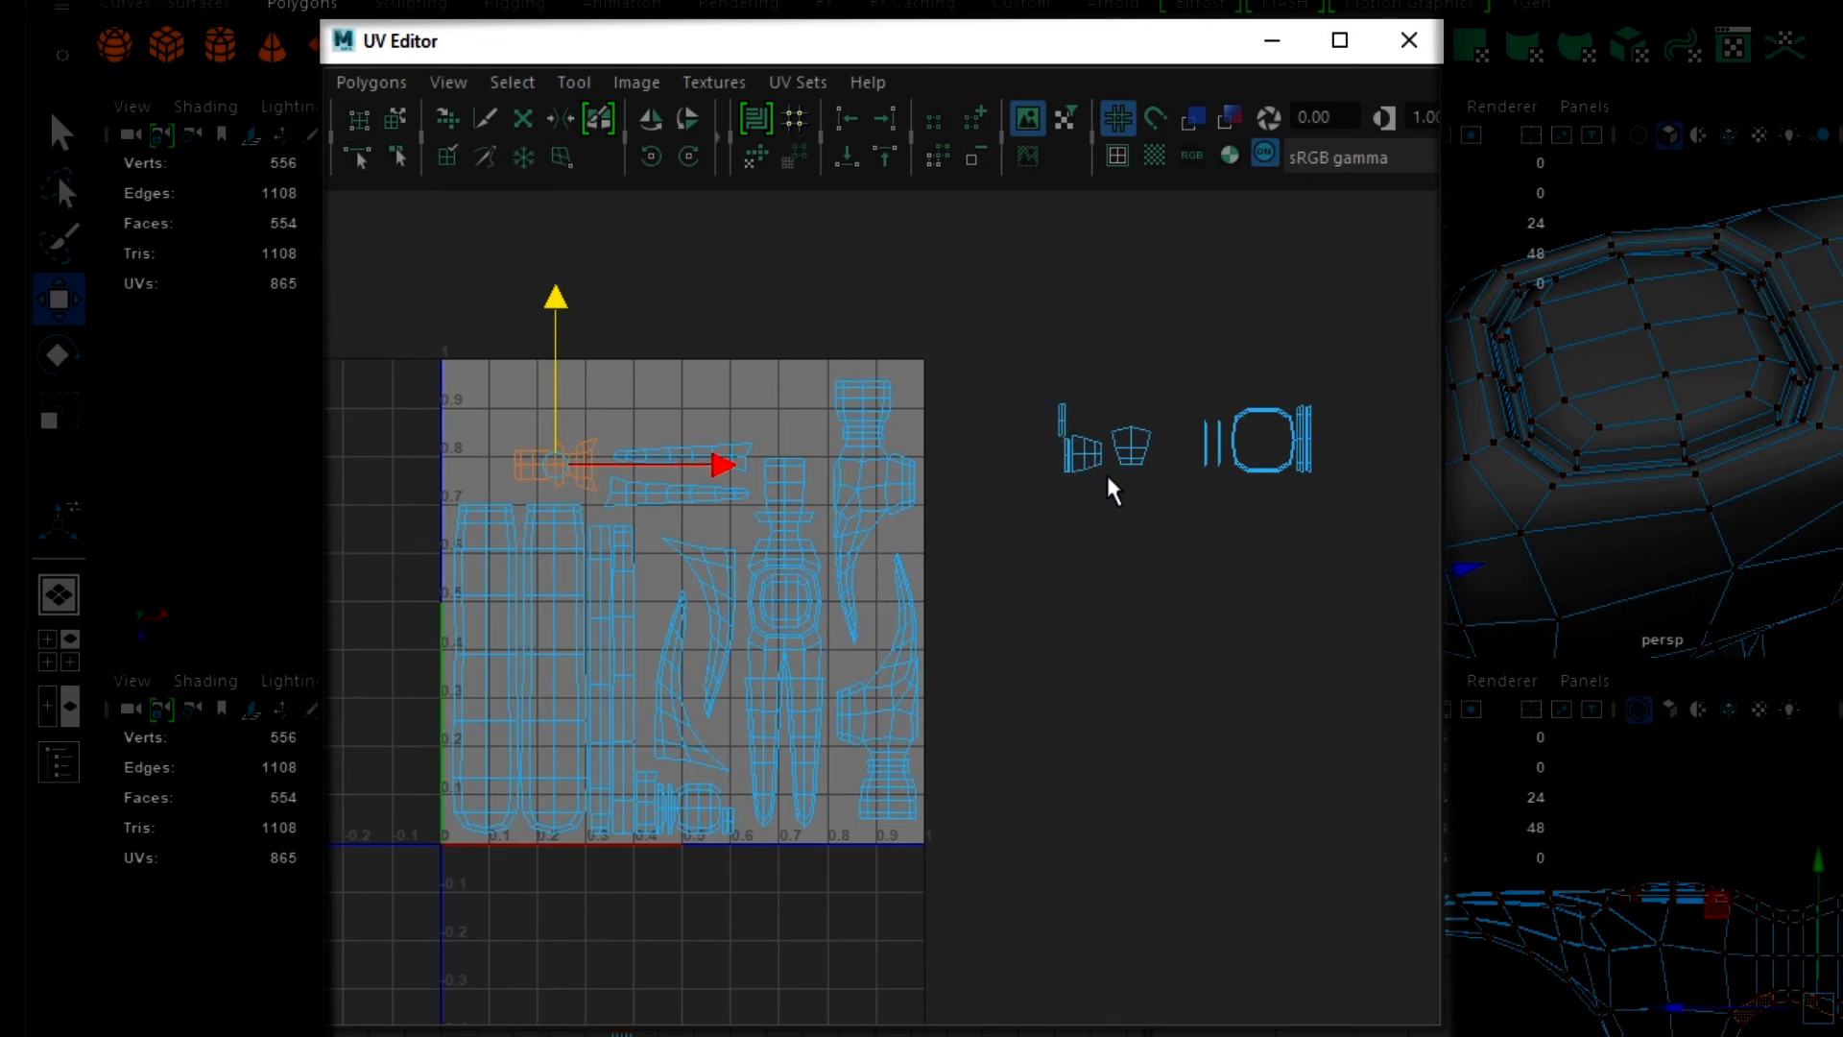
- Stack the two small trapezoid-like shells in the free space directly above the two-pronged head shell
{"action": "left_click", "coordinate": [1131, 453]}
{"action": "right_click_drag", "start_coordinate": [1131, 453], "coordinate": [1025, 416]}
{"action": "left_click_drag", "start_coordinate": [1134, 453], "coordinate": [802, 441]}
{"action": "left_click", "coordinate": [1082, 480]}
{"action": "mouse_move", "coordinate": [1082, 480]}
{"action": "left_mouse_down"}
{"action": "mouse_move", "coordinate": [884, 411]}
{"action": "mouse_move", "coordinate": [740, 403]}
{"action": "mouse_move", "coordinate": [801, 391]}
{"action": "left_mouse_up"}
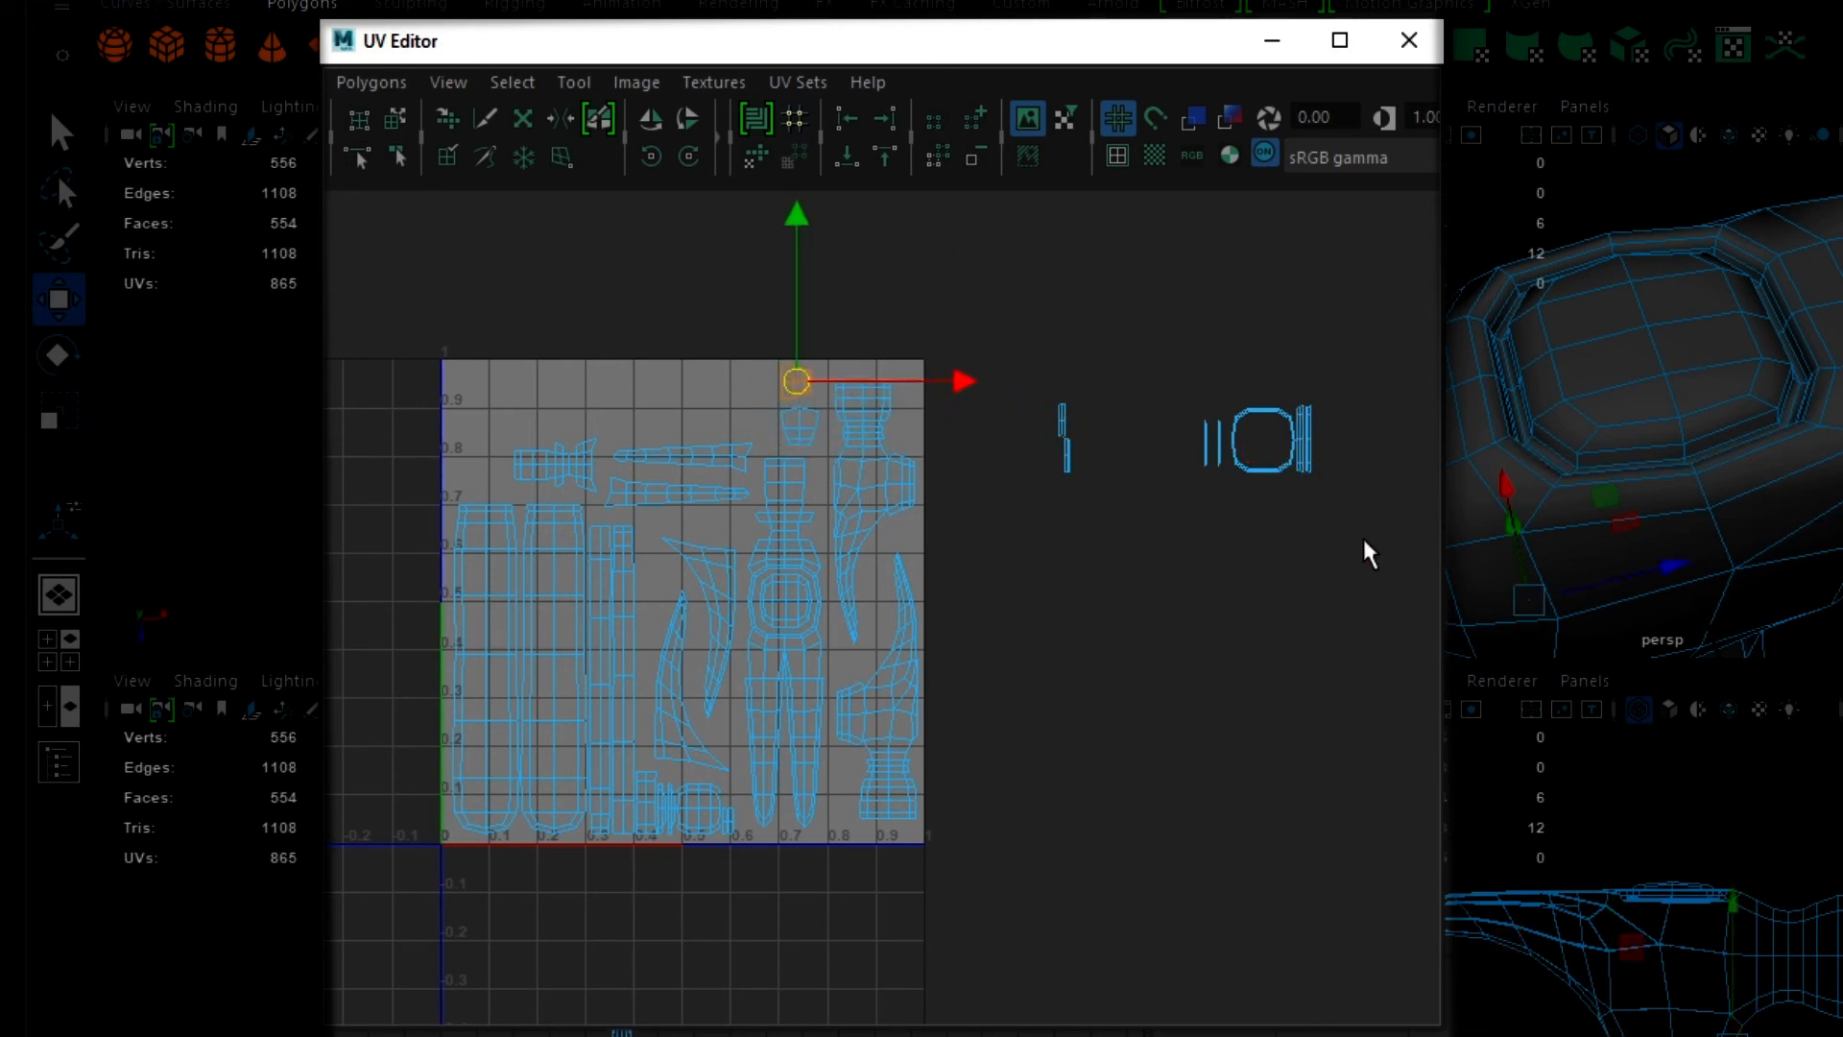
- Place the narrow 16-face strip shells beside the stacked small shells, and set the rounded ring shell next to the strips
{"action": "mouse_move", "coordinate": [1362, 543]}
{"action": "left_mouse_down"}
{"action": "mouse_move", "coordinate": [1301, 408]}
{"action": "mouse_move", "coordinate": [711, 423]}
{"action": "mouse_move", "coordinate": [753, 405]}
{"action": "left_mouse_up"}
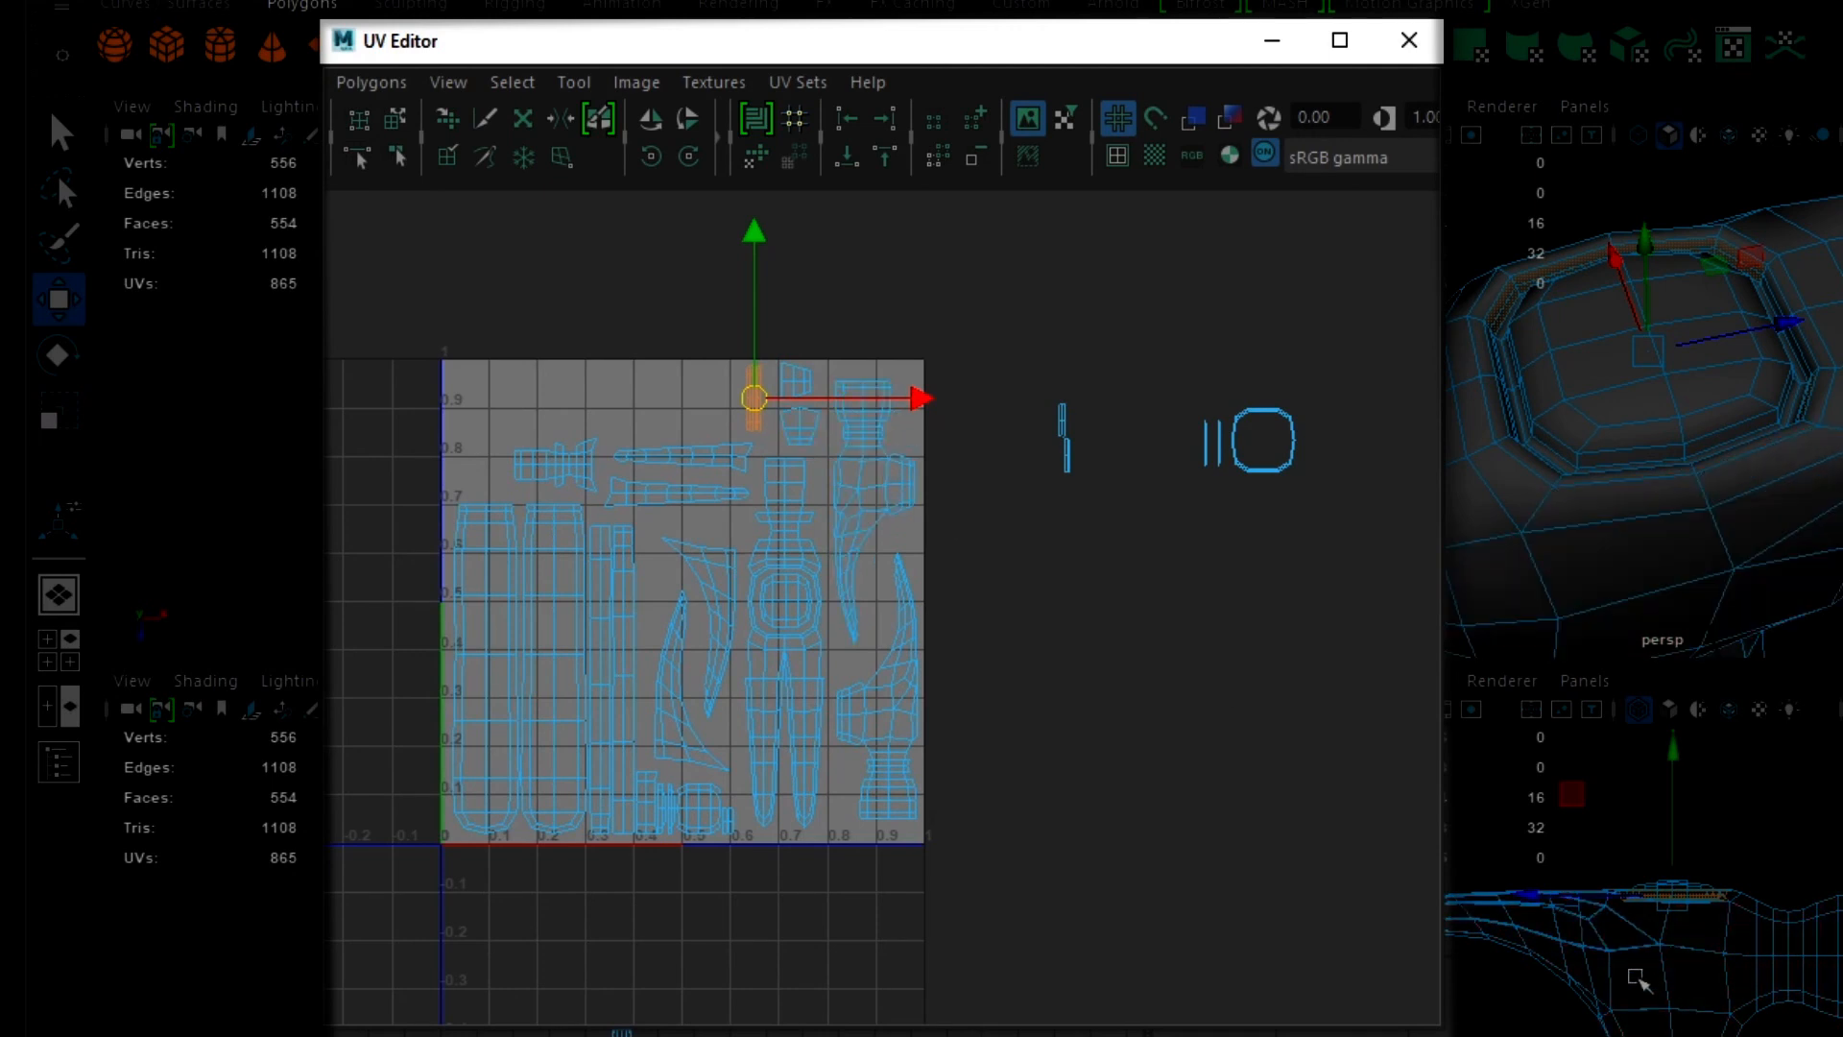
{"action": "left_click", "coordinate": [1285, 485]}
{"action": "left_click_drag", "start_coordinate": [1265, 442], "coordinate": [699, 408]}
- Move both horizontal tapered shells into the empty area above the flared shell, beside the rounded ring shell
{"action": "left_click", "coordinate": [672, 493]}
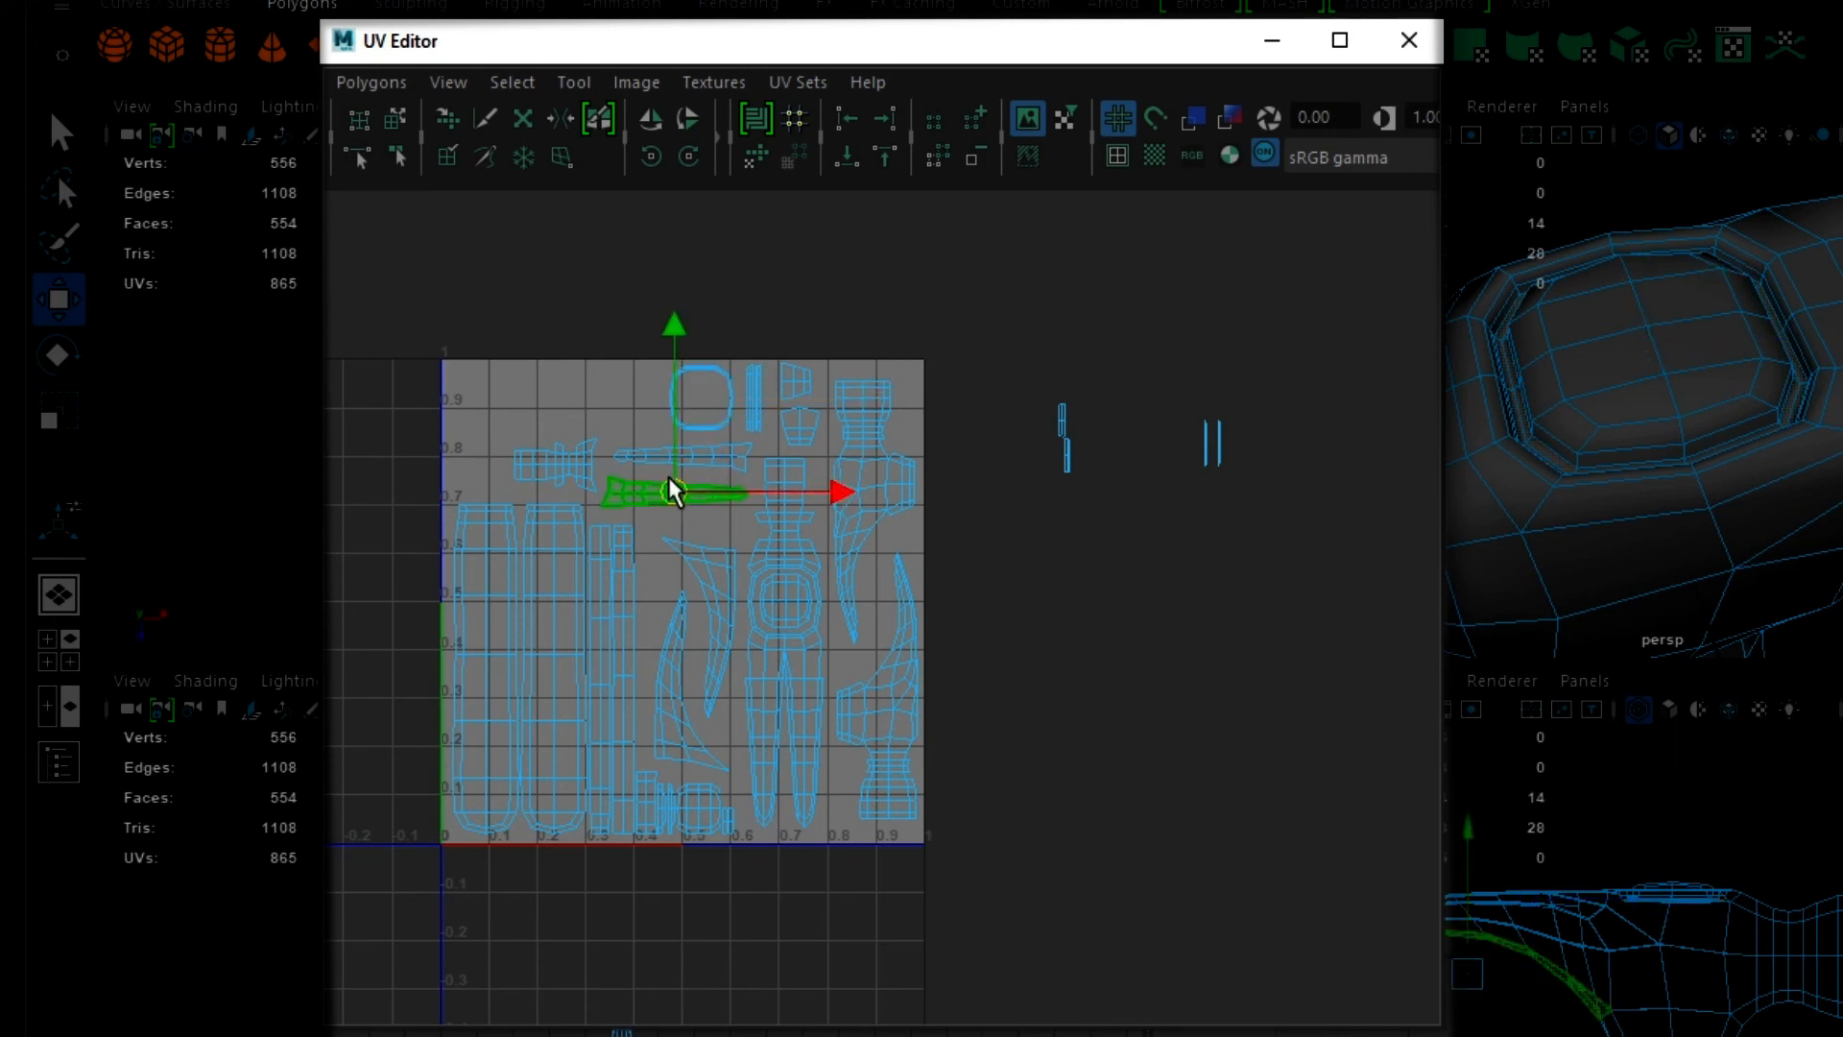
{"action": "left_click_drag", "start_coordinate": [672, 494], "coordinate": [578, 403]}
{"action": "left_click", "coordinate": [672, 459]}
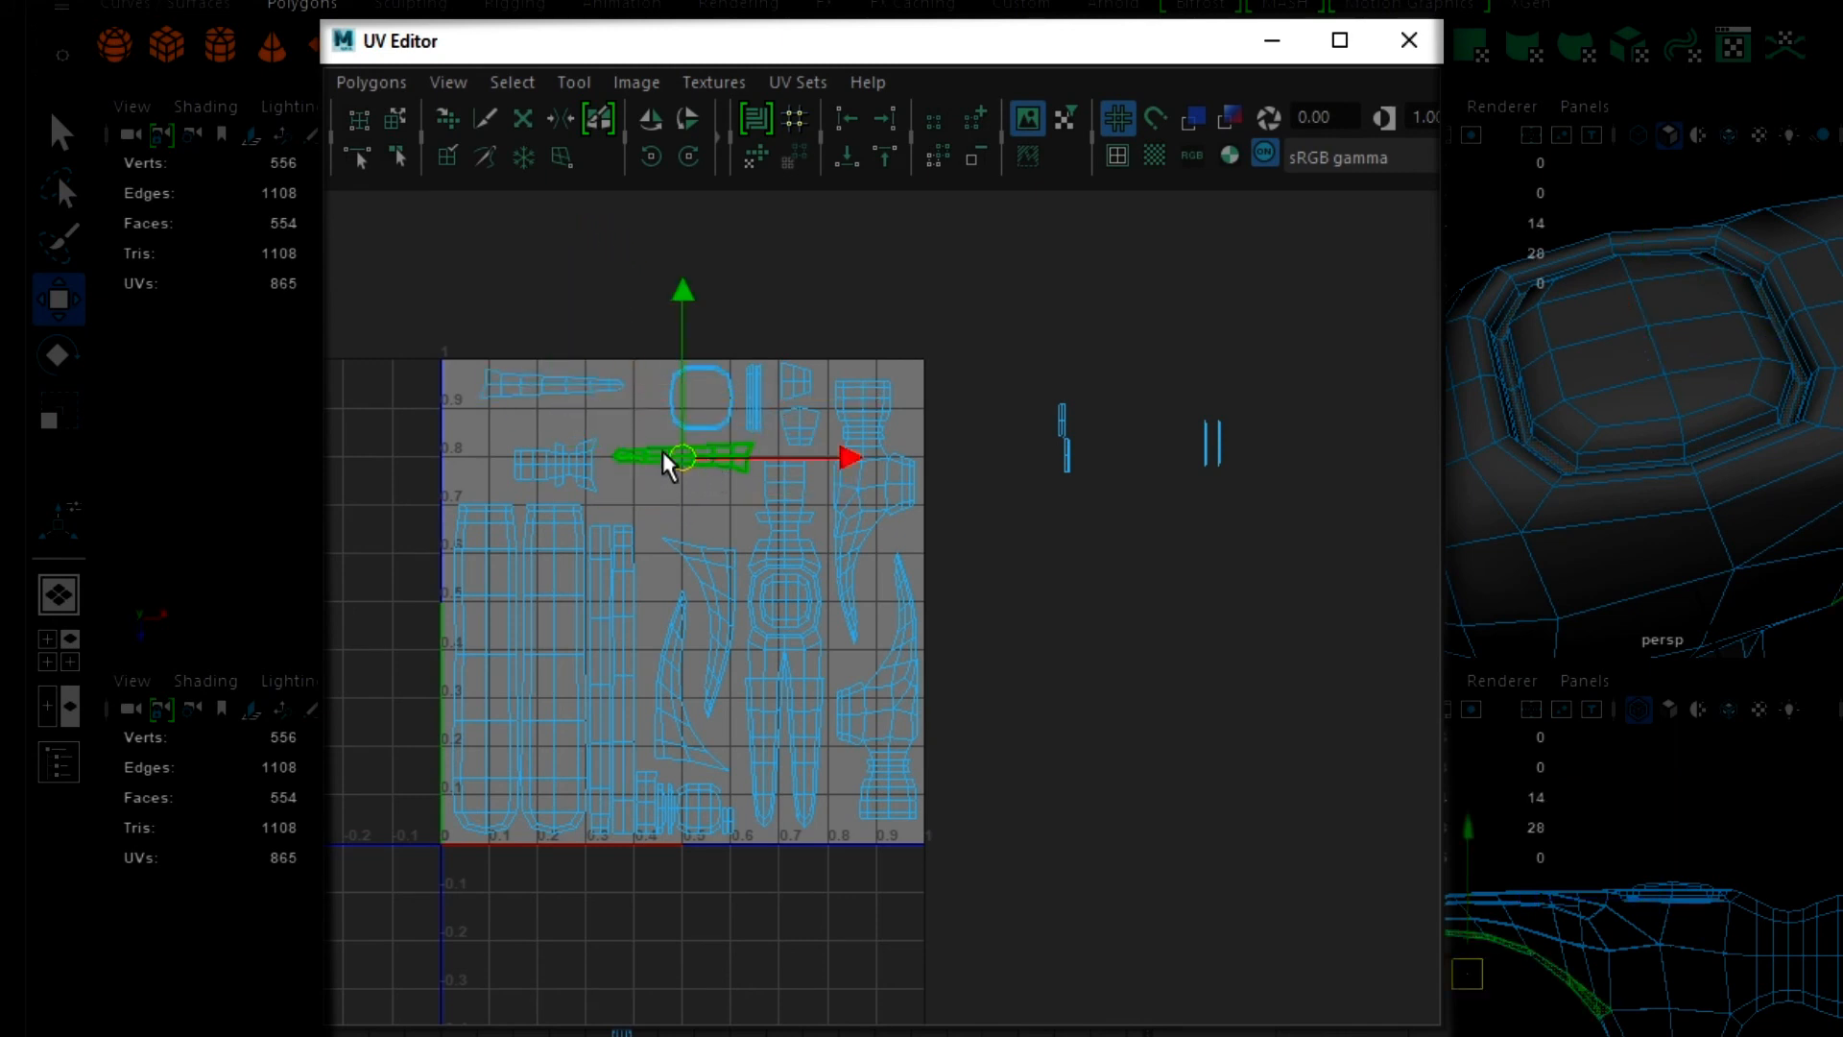
{"action": "left_click_drag", "start_coordinate": [704, 480], "coordinate": [579, 428]}
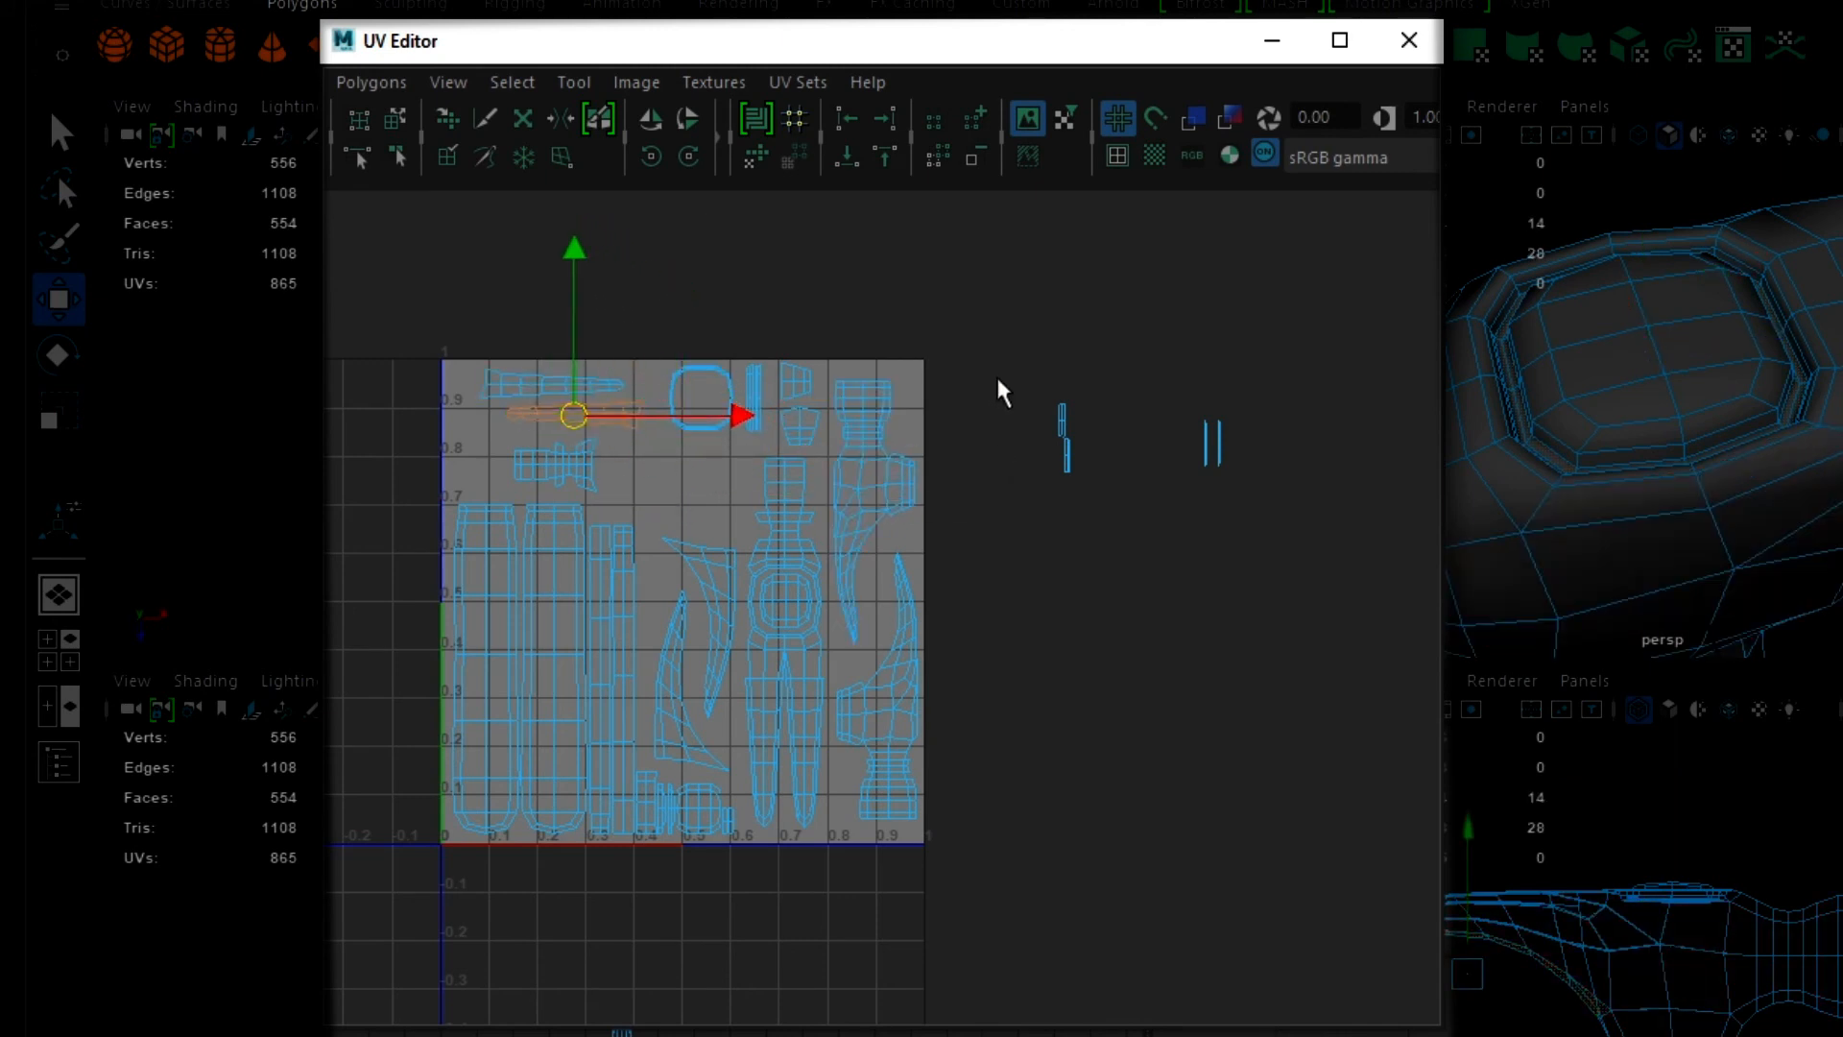
- Line up the four remaining thin strip shells side by side in the gap between the ring shell and the curved claw shells
{"action": "left_click_drag", "start_coordinate": [1021, 368], "coordinate": [670, 491]}
{"action": "left_click", "coordinate": [1066, 462]}
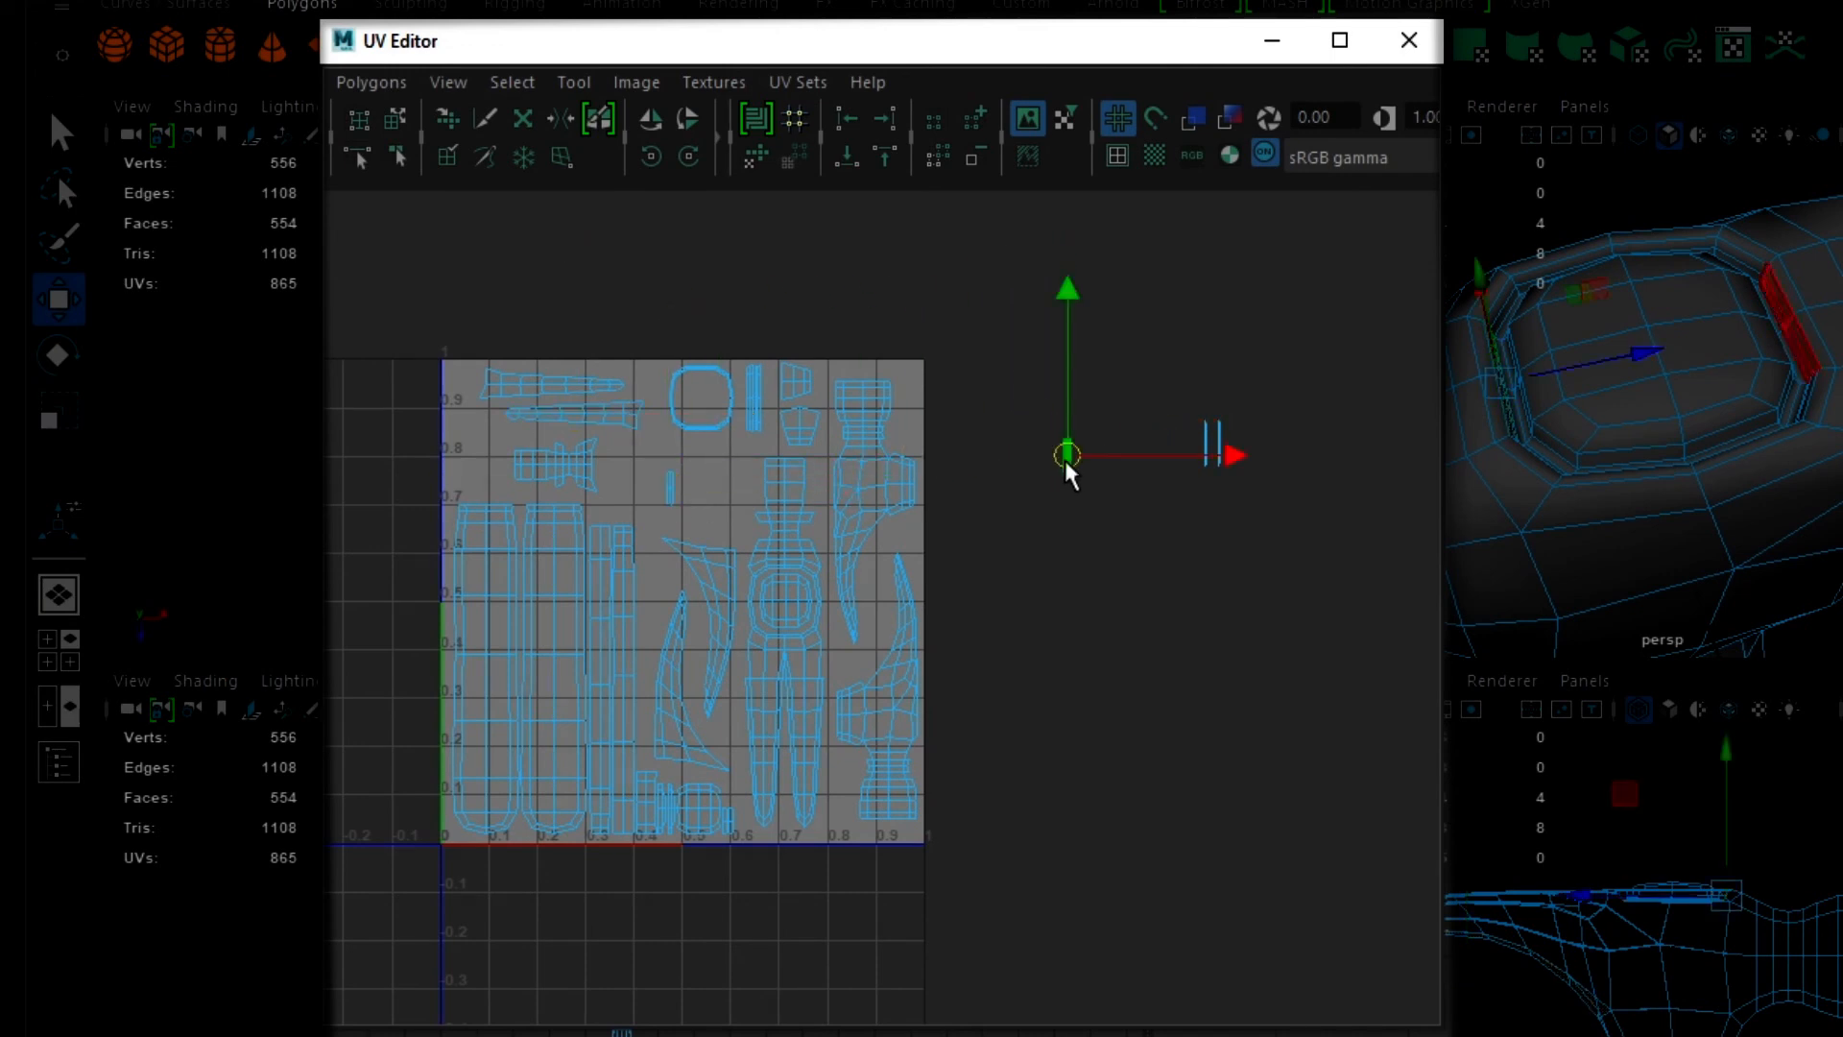
{"action": "left_click_drag", "start_coordinate": [1066, 460], "coordinate": [692, 495]}
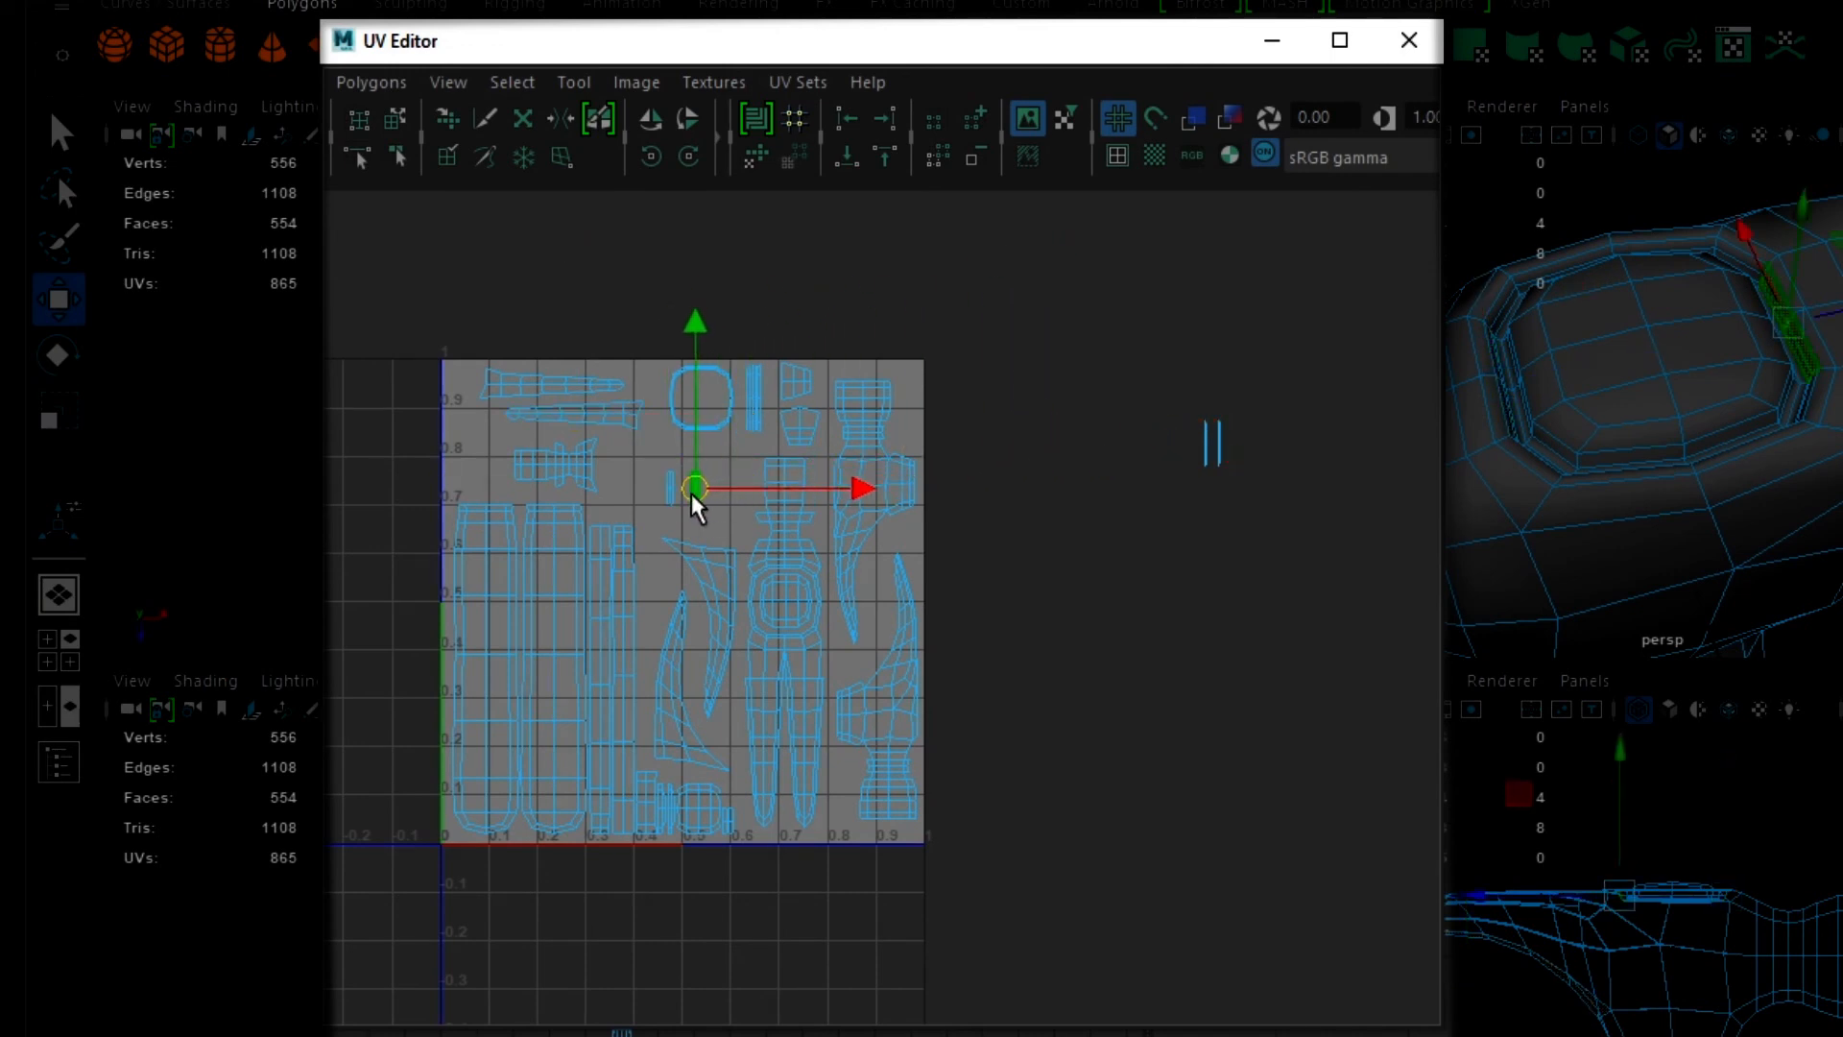
{"action": "left_click", "coordinate": [1204, 454]}
{"action": "left_click_drag", "start_coordinate": [1205, 453], "coordinate": [712, 514]}
{"action": "left_click", "coordinate": [1219, 463]}
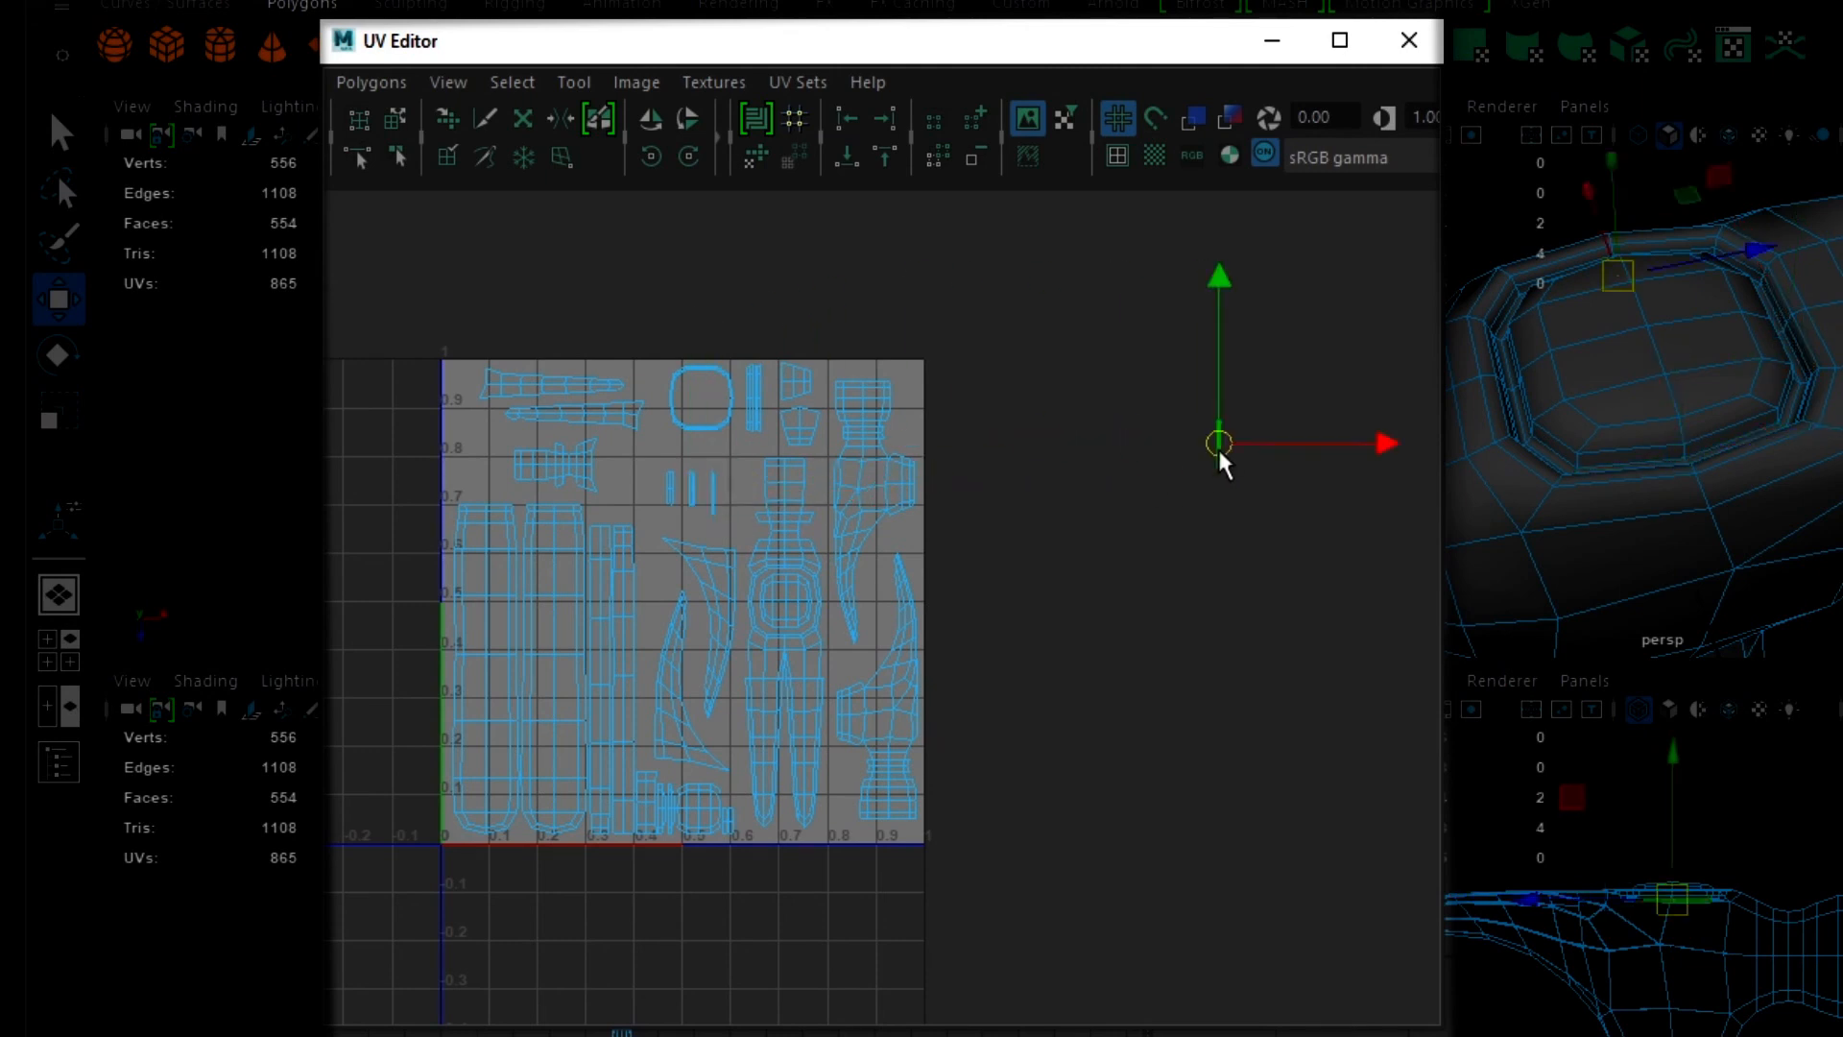
{"action": "left_click_drag", "start_coordinate": [1222, 461], "coordinate": [733, 510]}
{"action": "scroll", "coordinate": [939, 734], "scroll_direction": "down", "scroll_amount": 3}
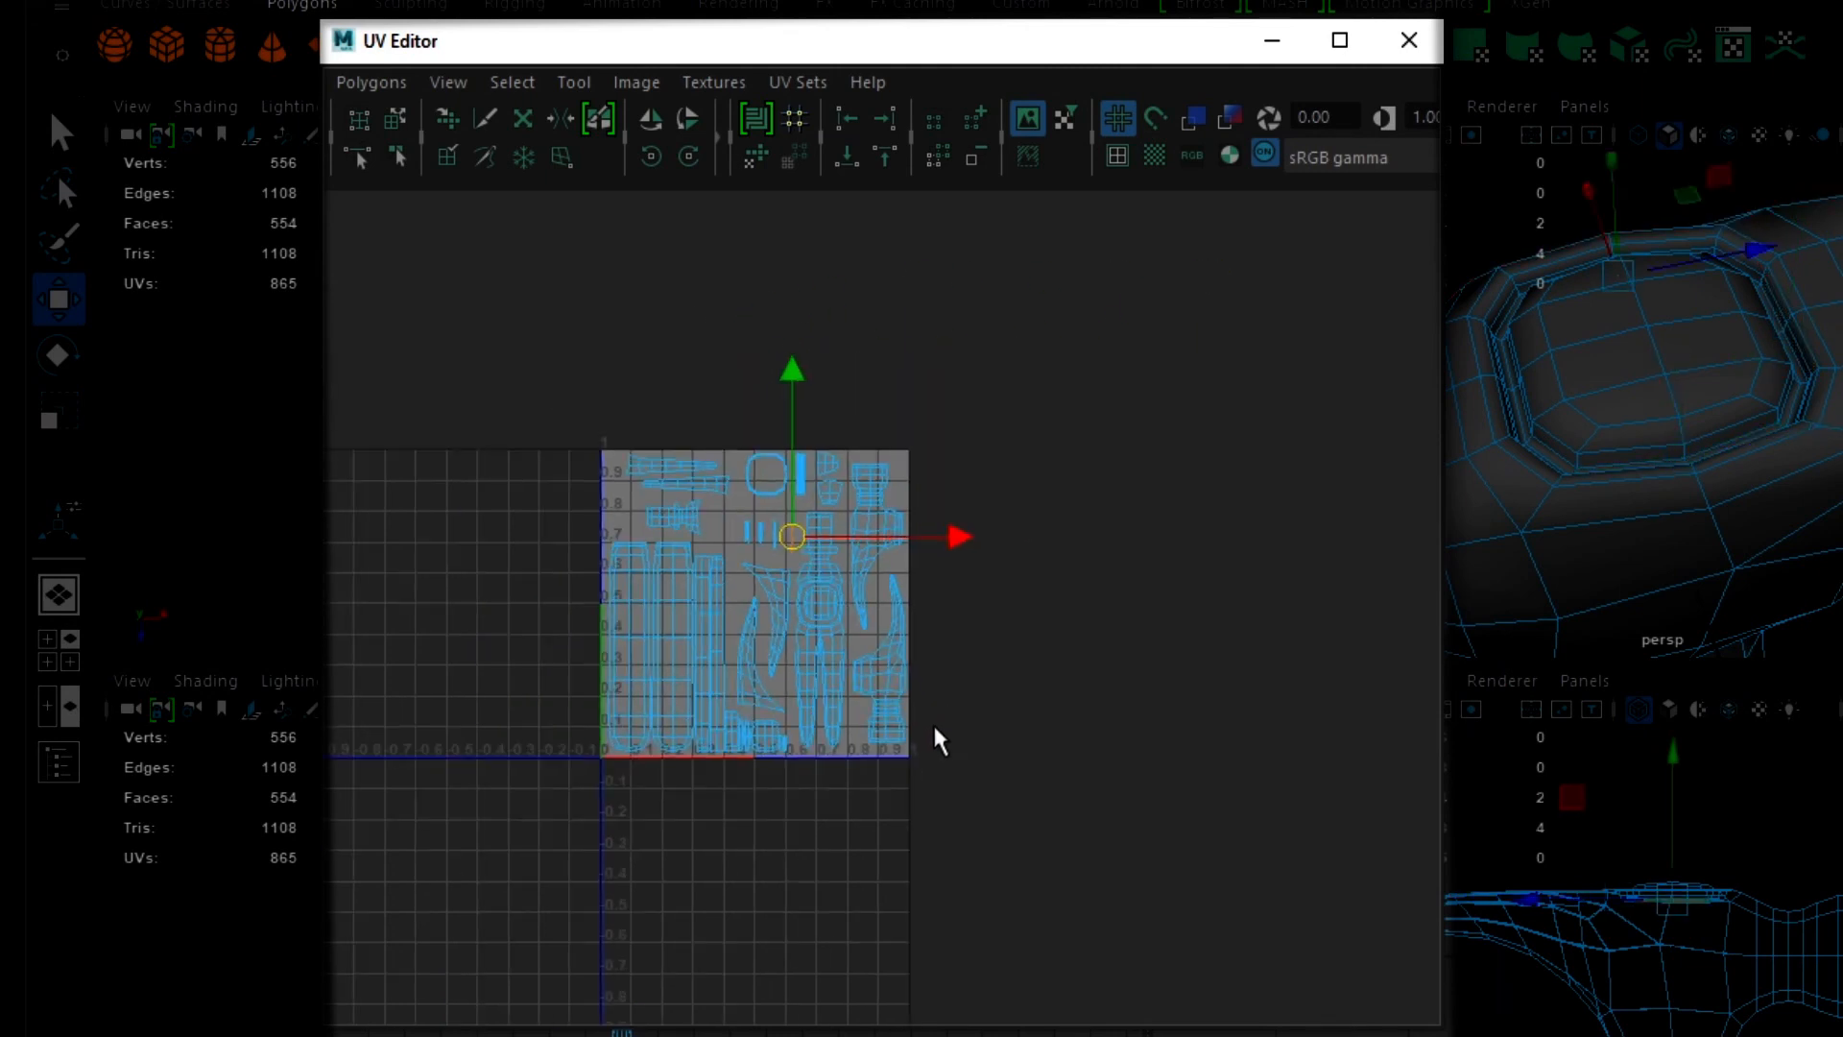
{"action": "scroll", "coordinate": [782, 762], "scroll_direction": "down", "scroll_amount": 2}
{"action": "scroll", "coordinate": [782, 761], "scroll_direction": "up", "scroll_amount": 5}
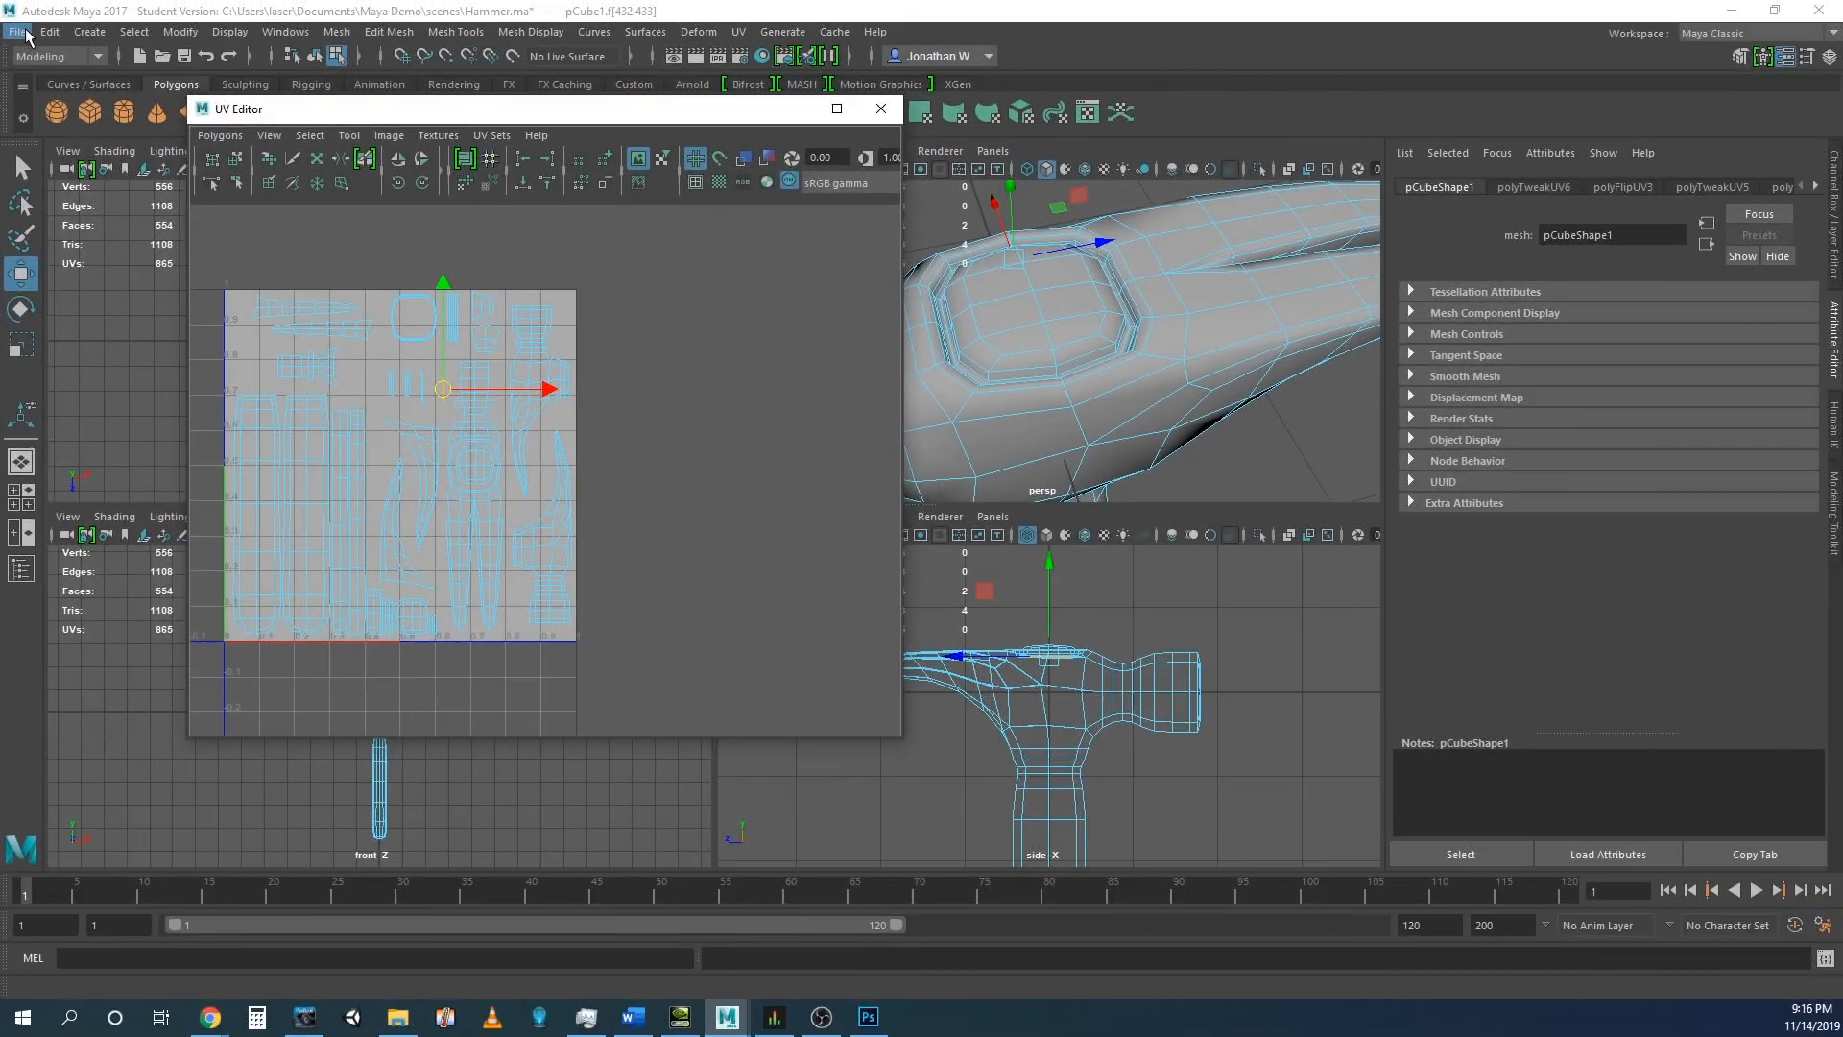
- Save the scene as a new file named HammerTexture.ma in the scenes folder, accepting the student version notice
{"action": "left_click", "coordinate": [19, 32]}
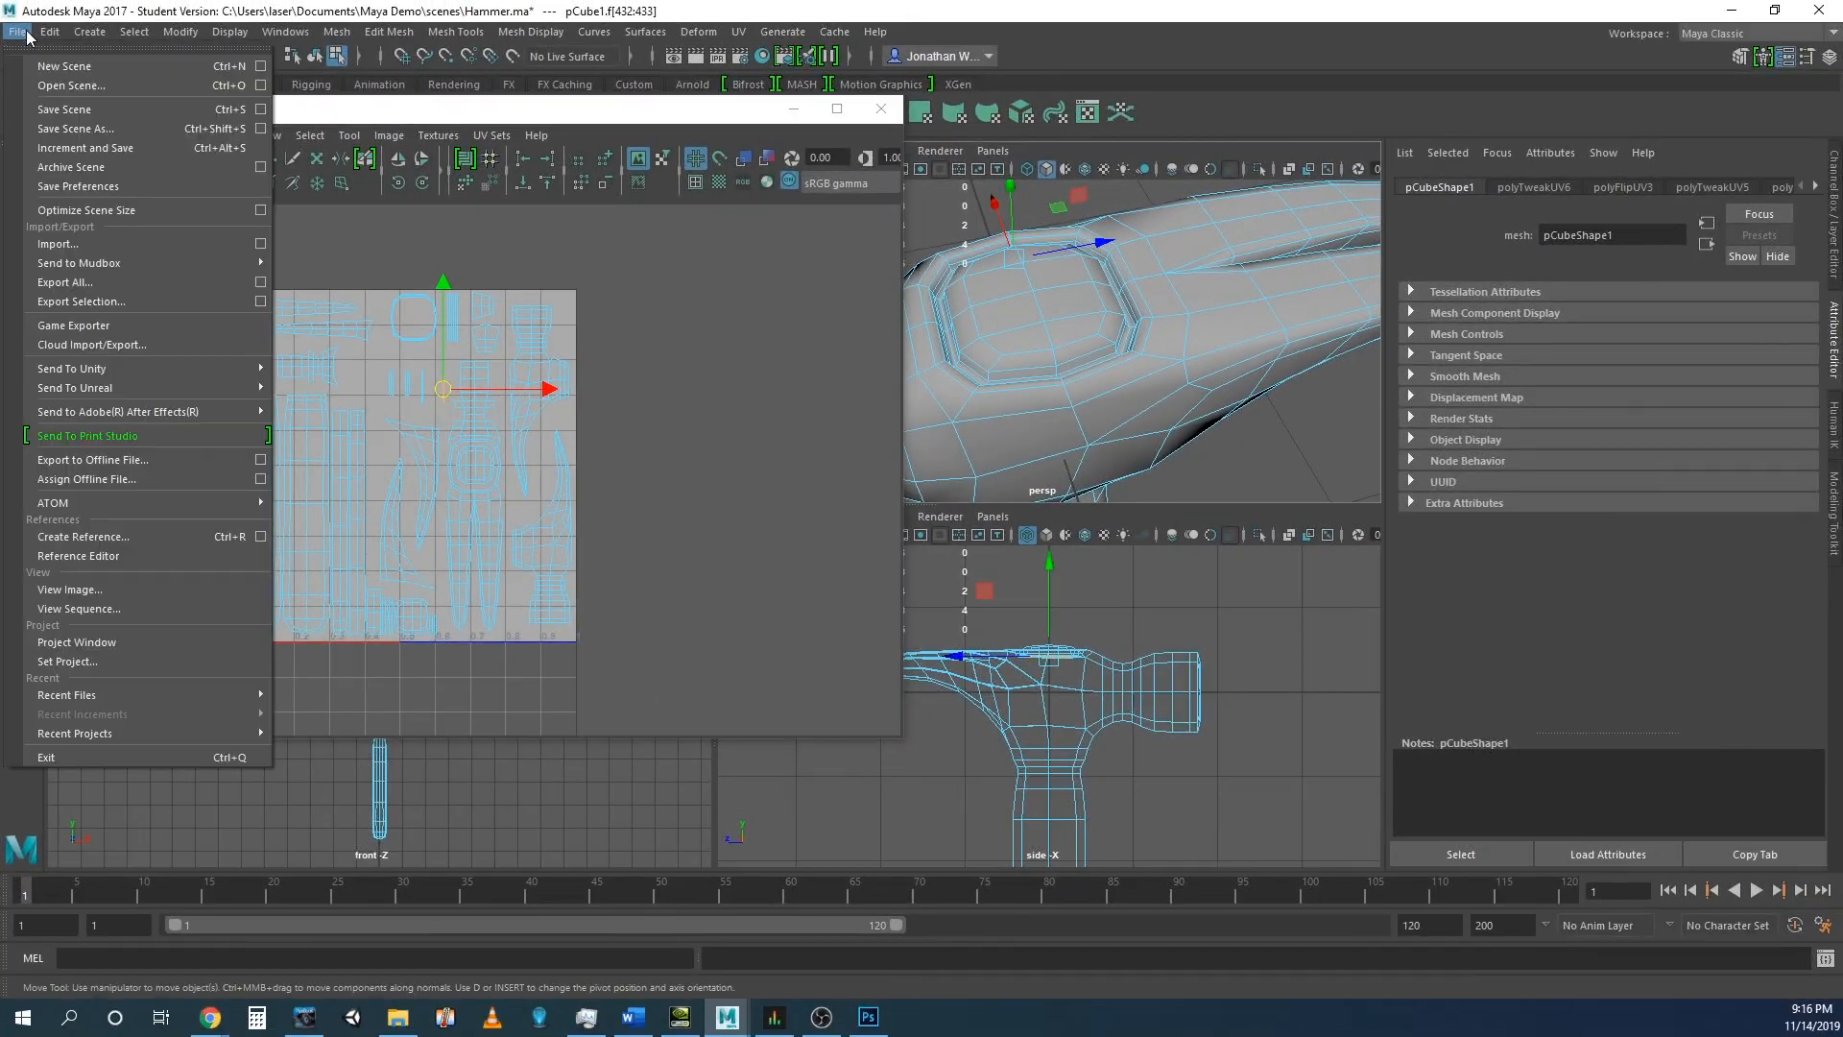
{"action": "left_click", "coordinate": [60, 128]}
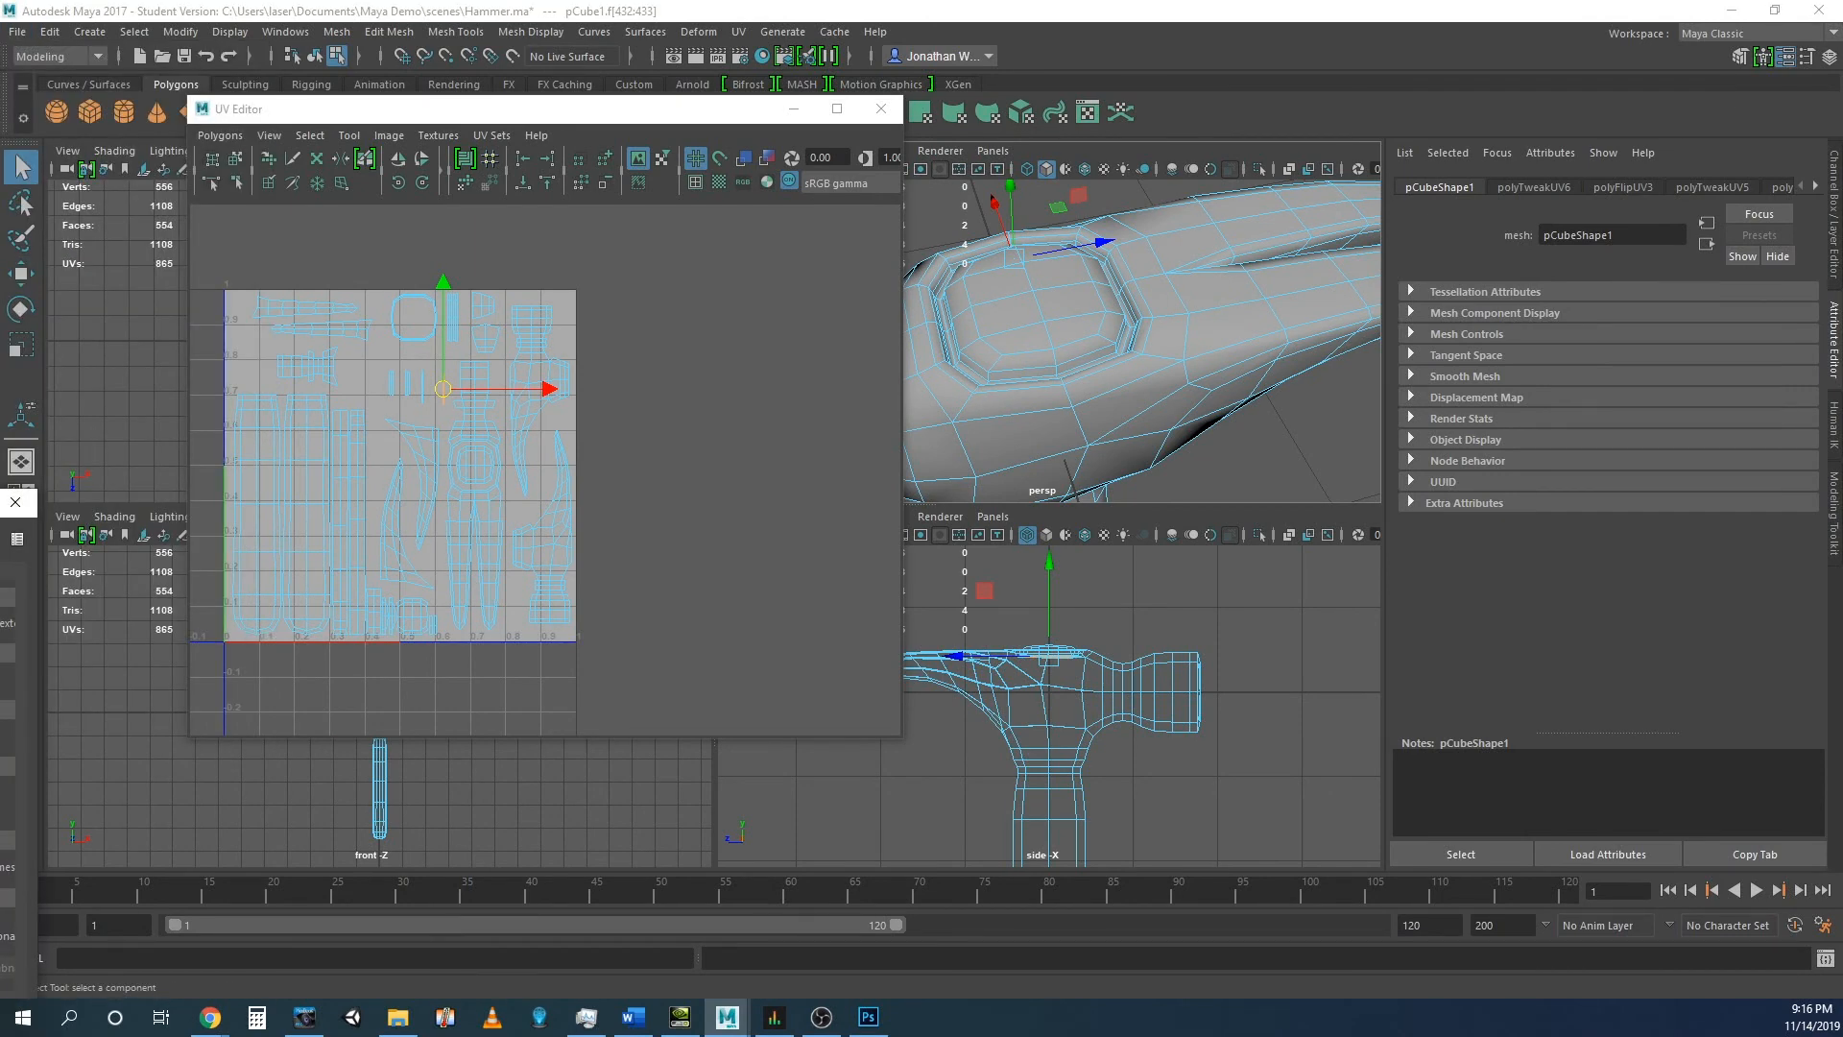
{"action": "left_click_drag", "start_coordinate": [0, 511], "coordinate": [742, 248]}
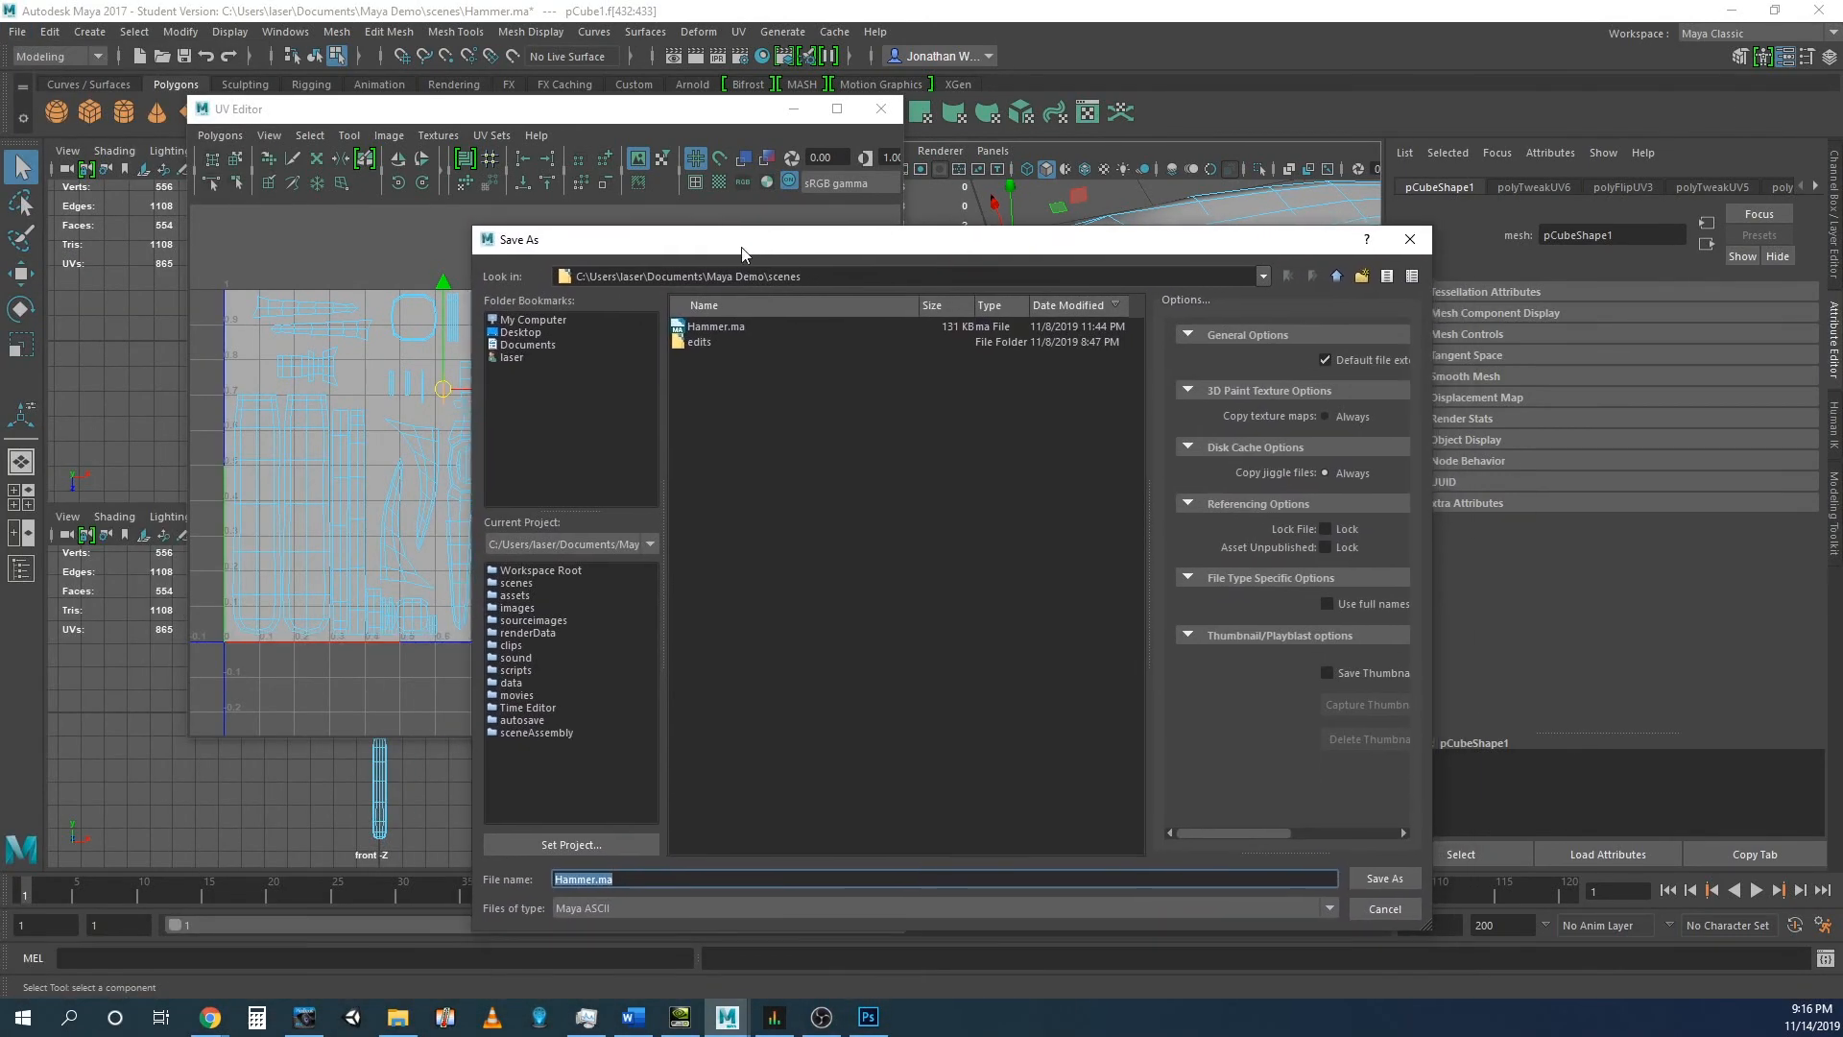
{"action": "left_click", "coordinate": [714, 327]}
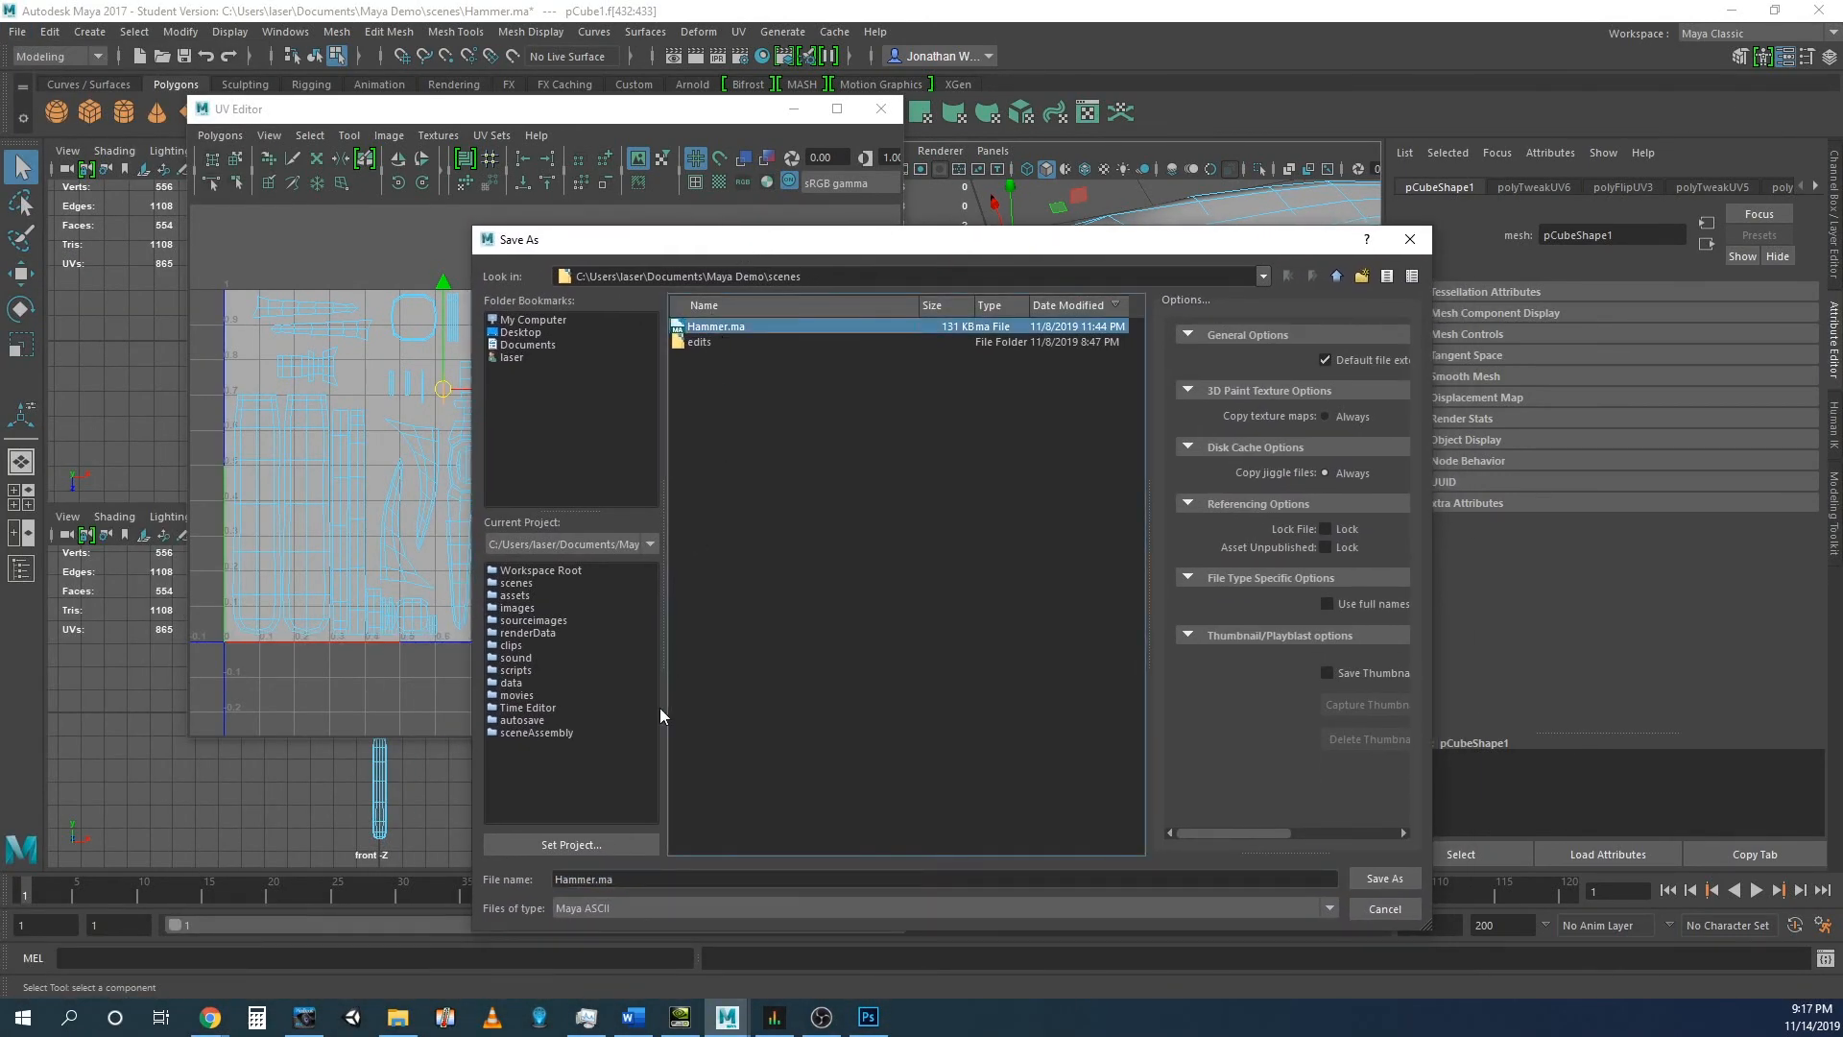
{"action": "left_click", "coordinate": [595, 878]}
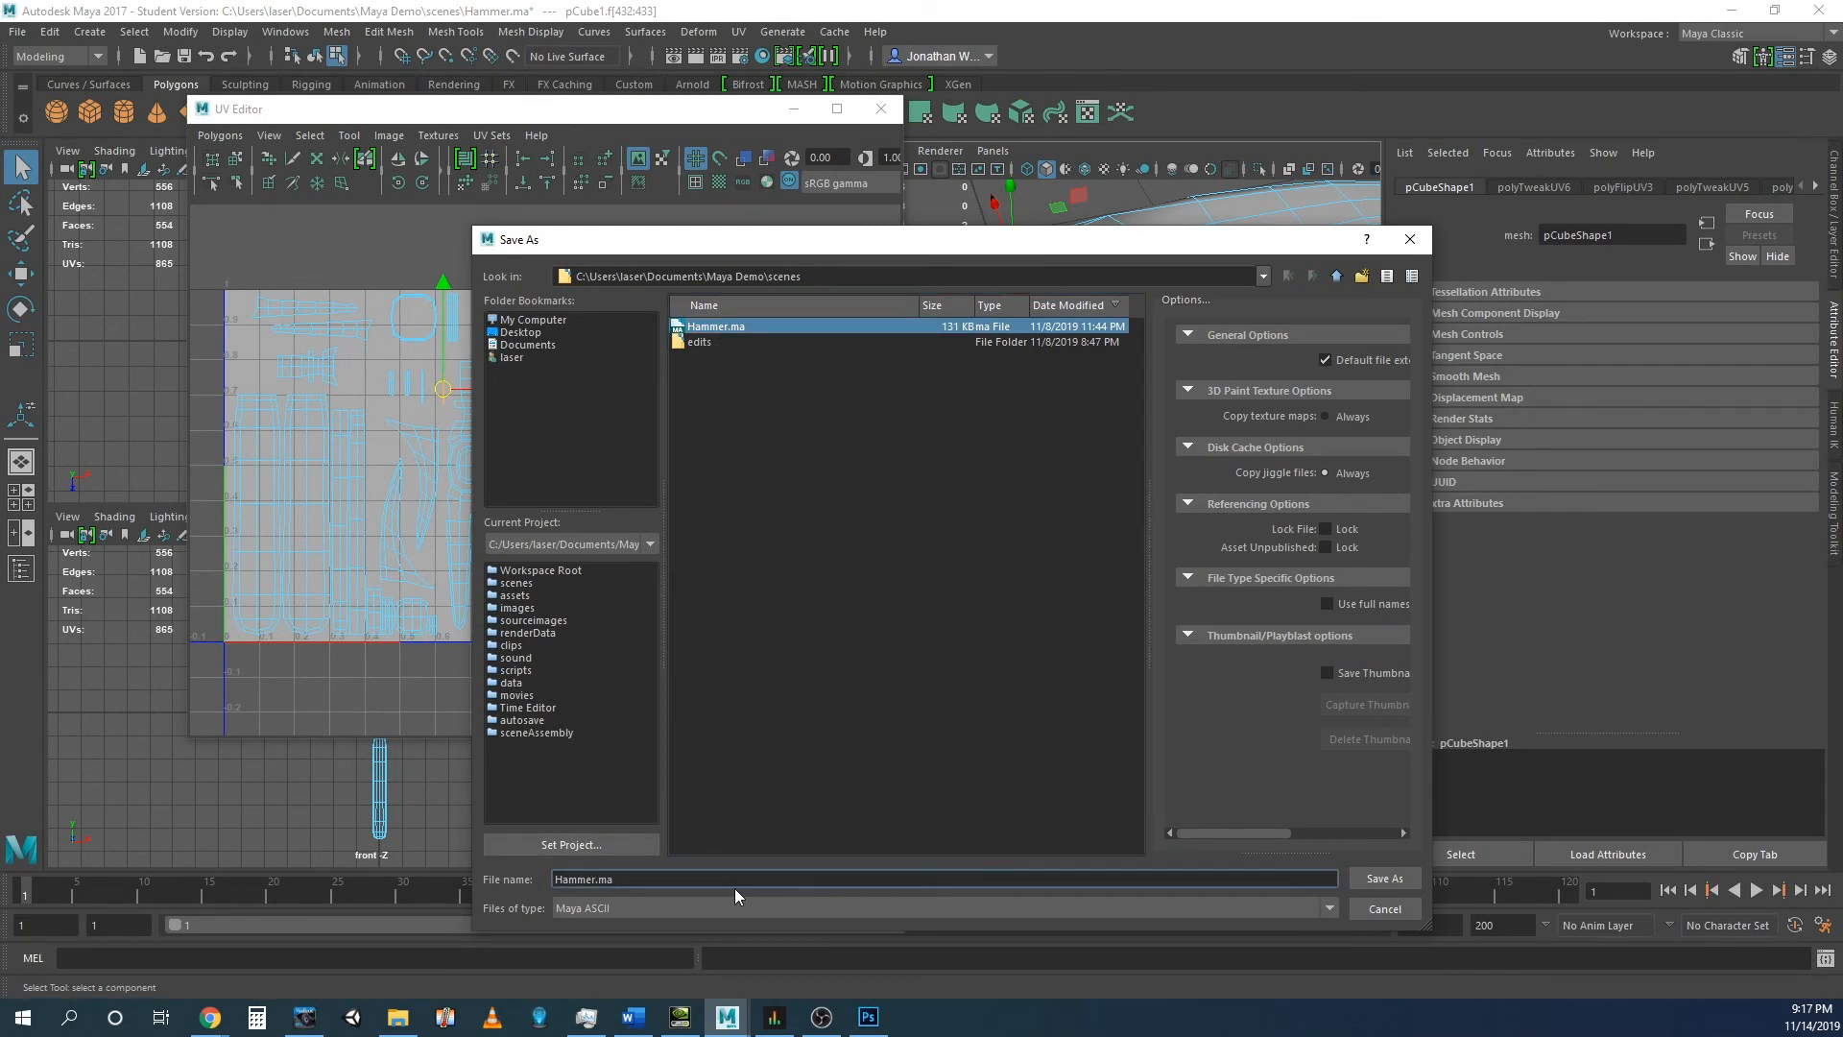
{"action": "type", "text": "Texture"}
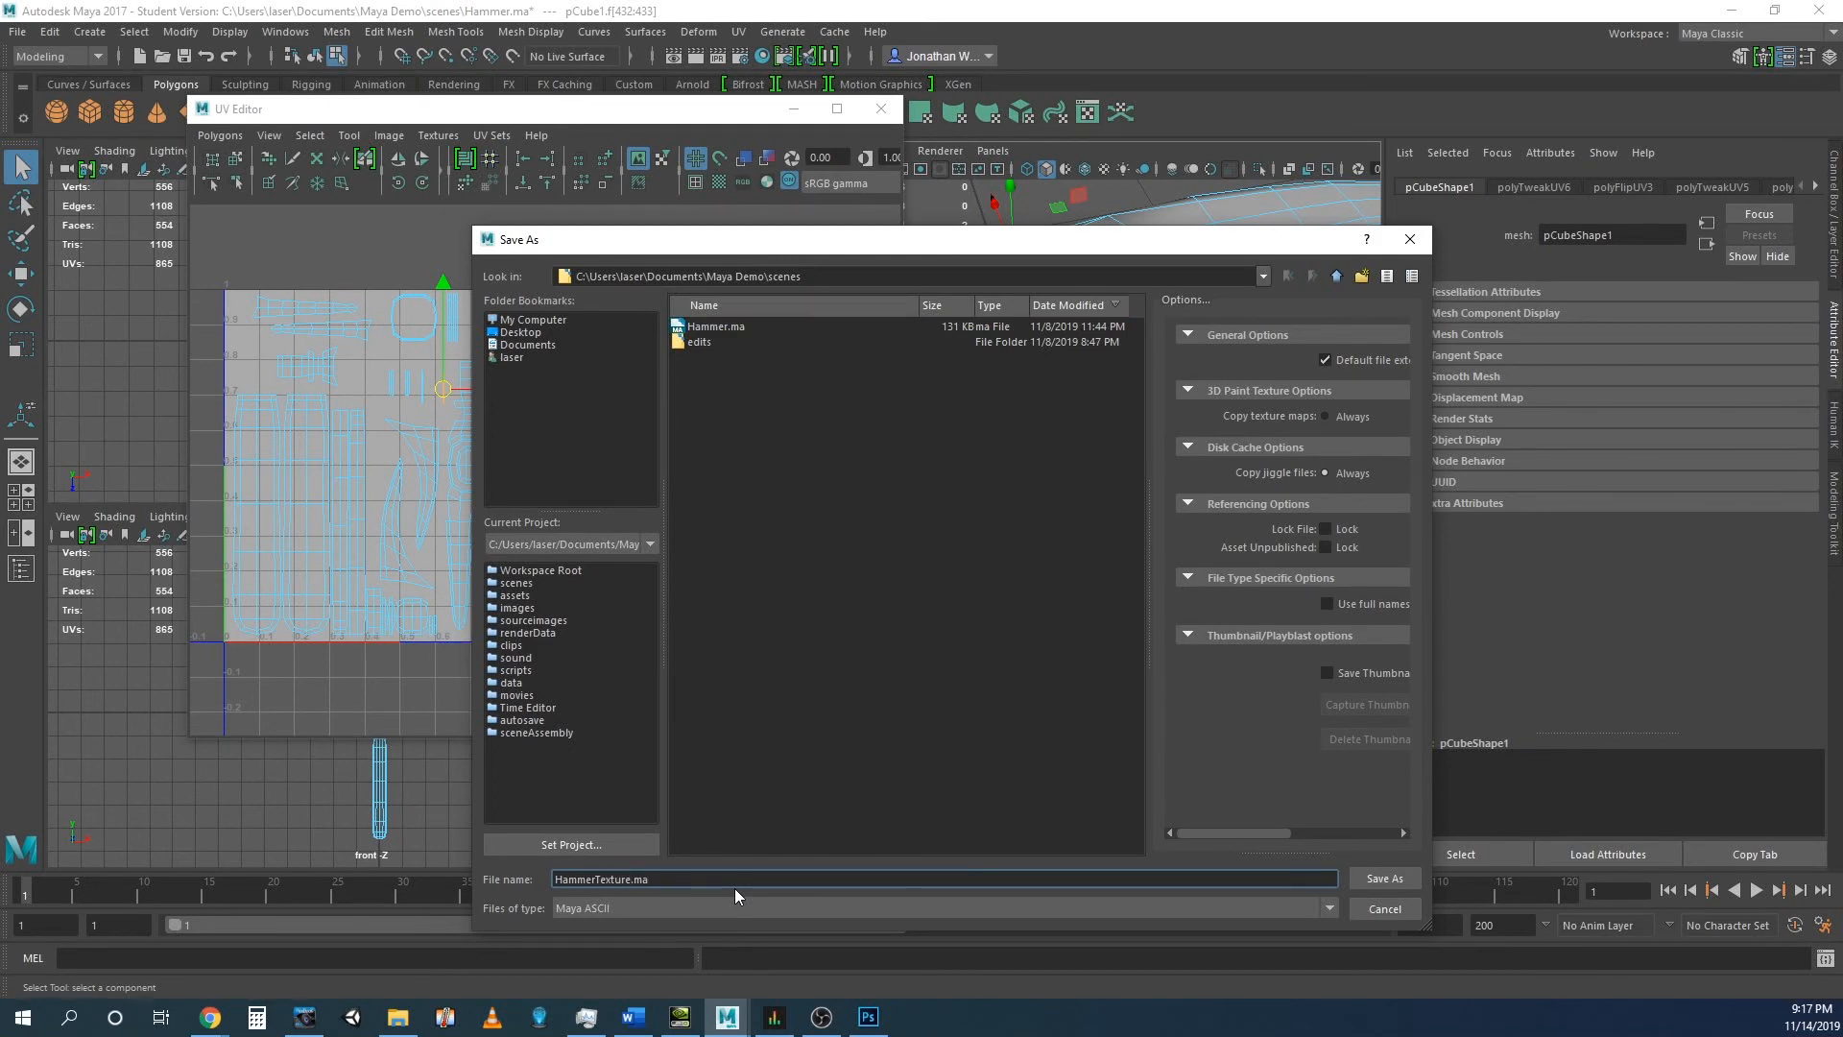
{"action": "key", "text": "Return"}
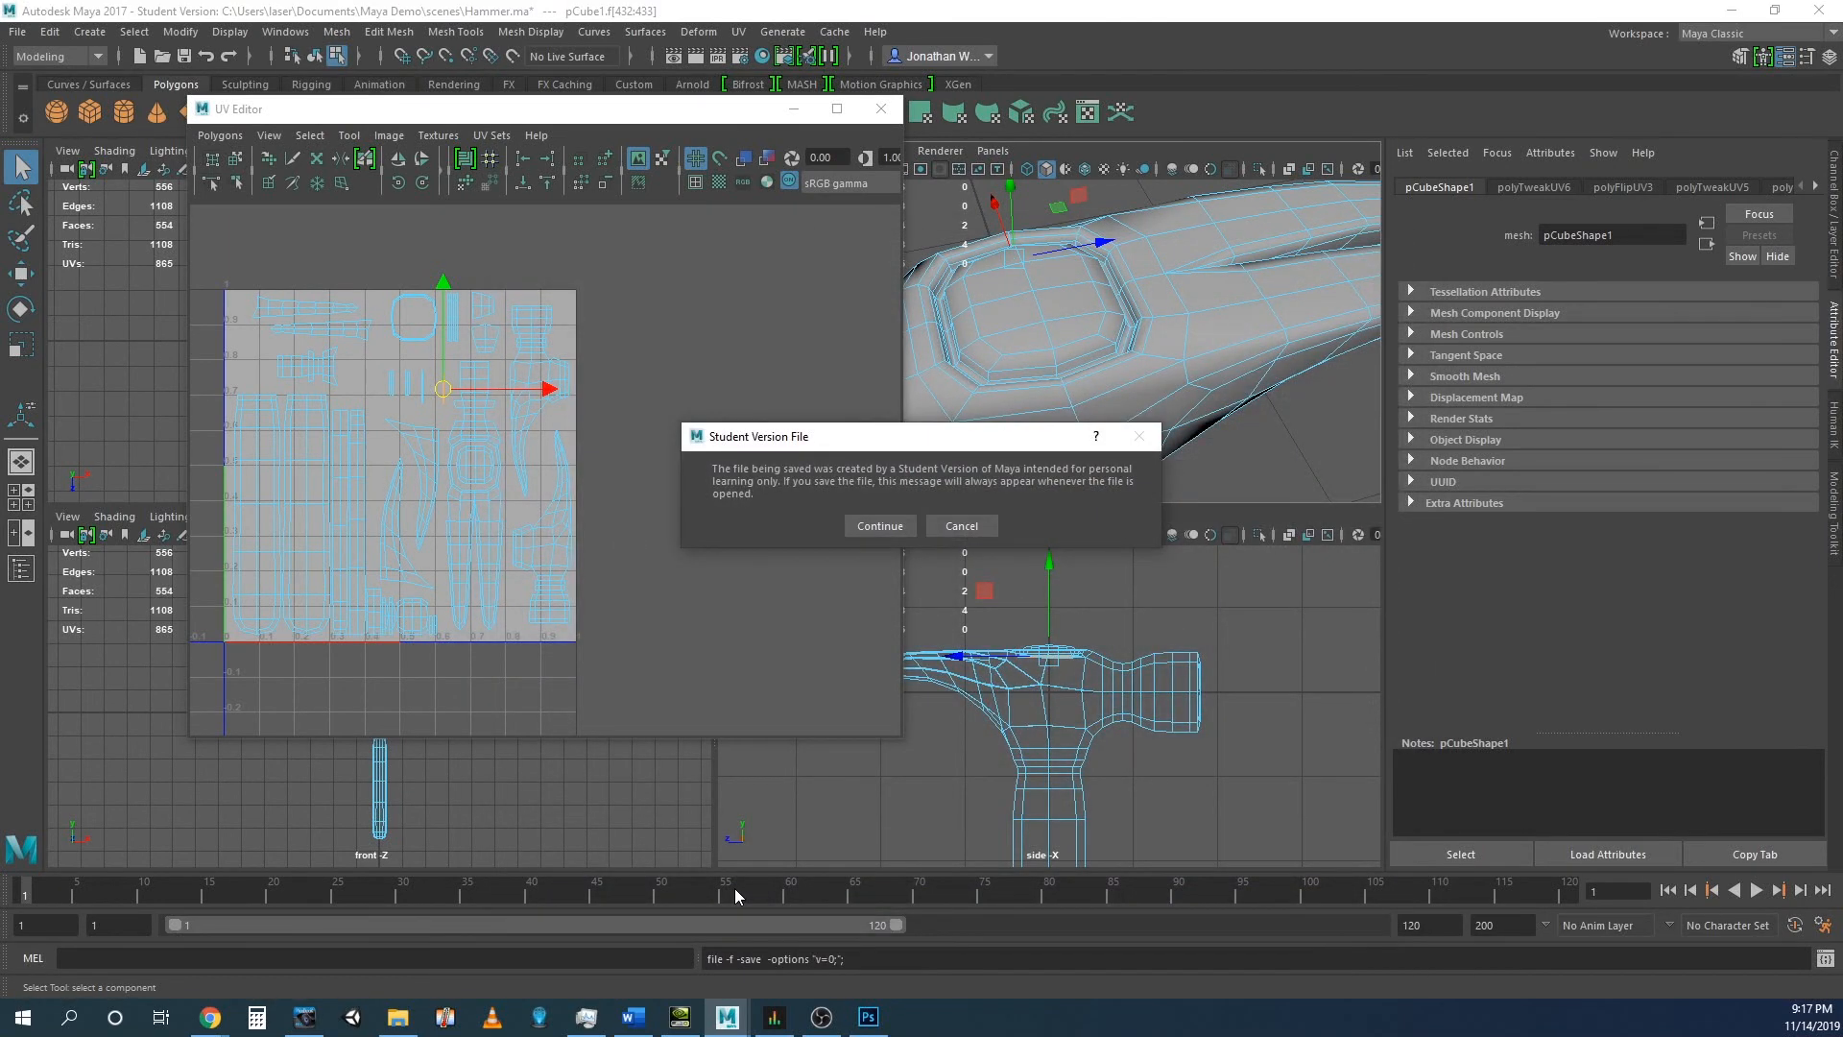
{"action": "left_click", "coordinate": [876, 530]}
{"action": "key", "text": "w"}
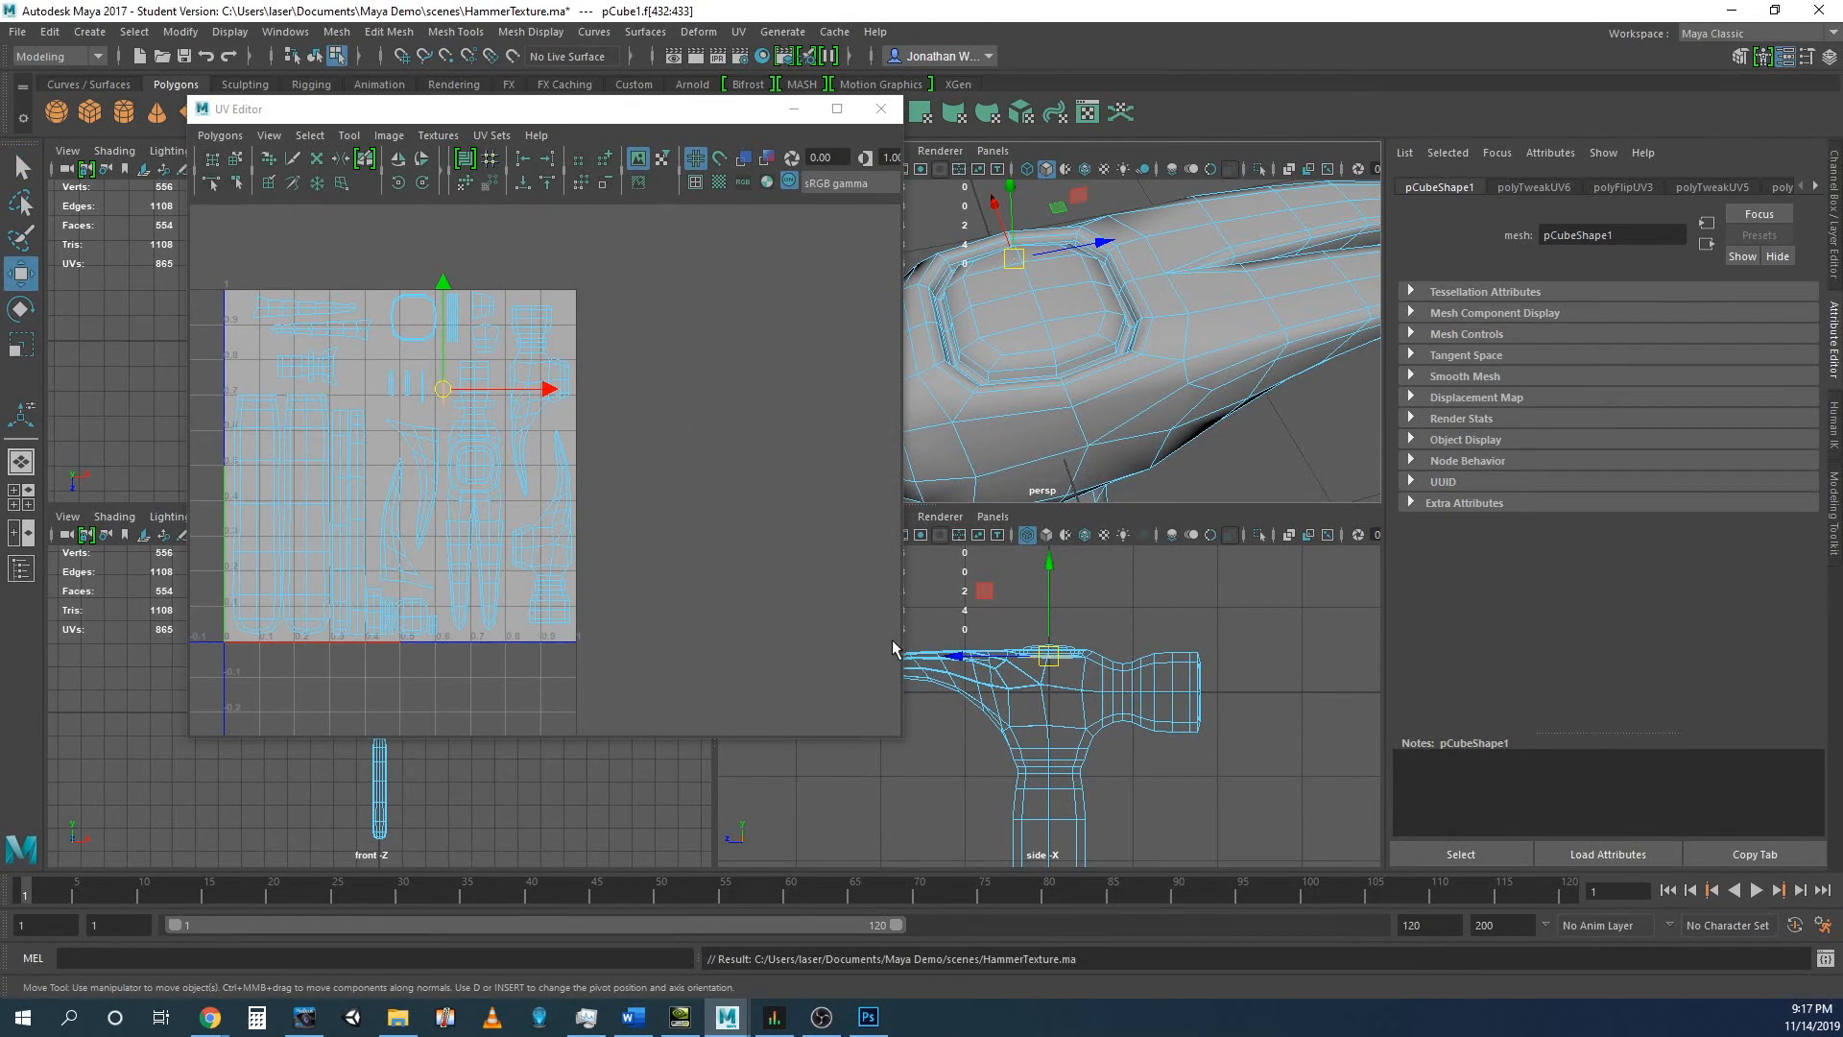